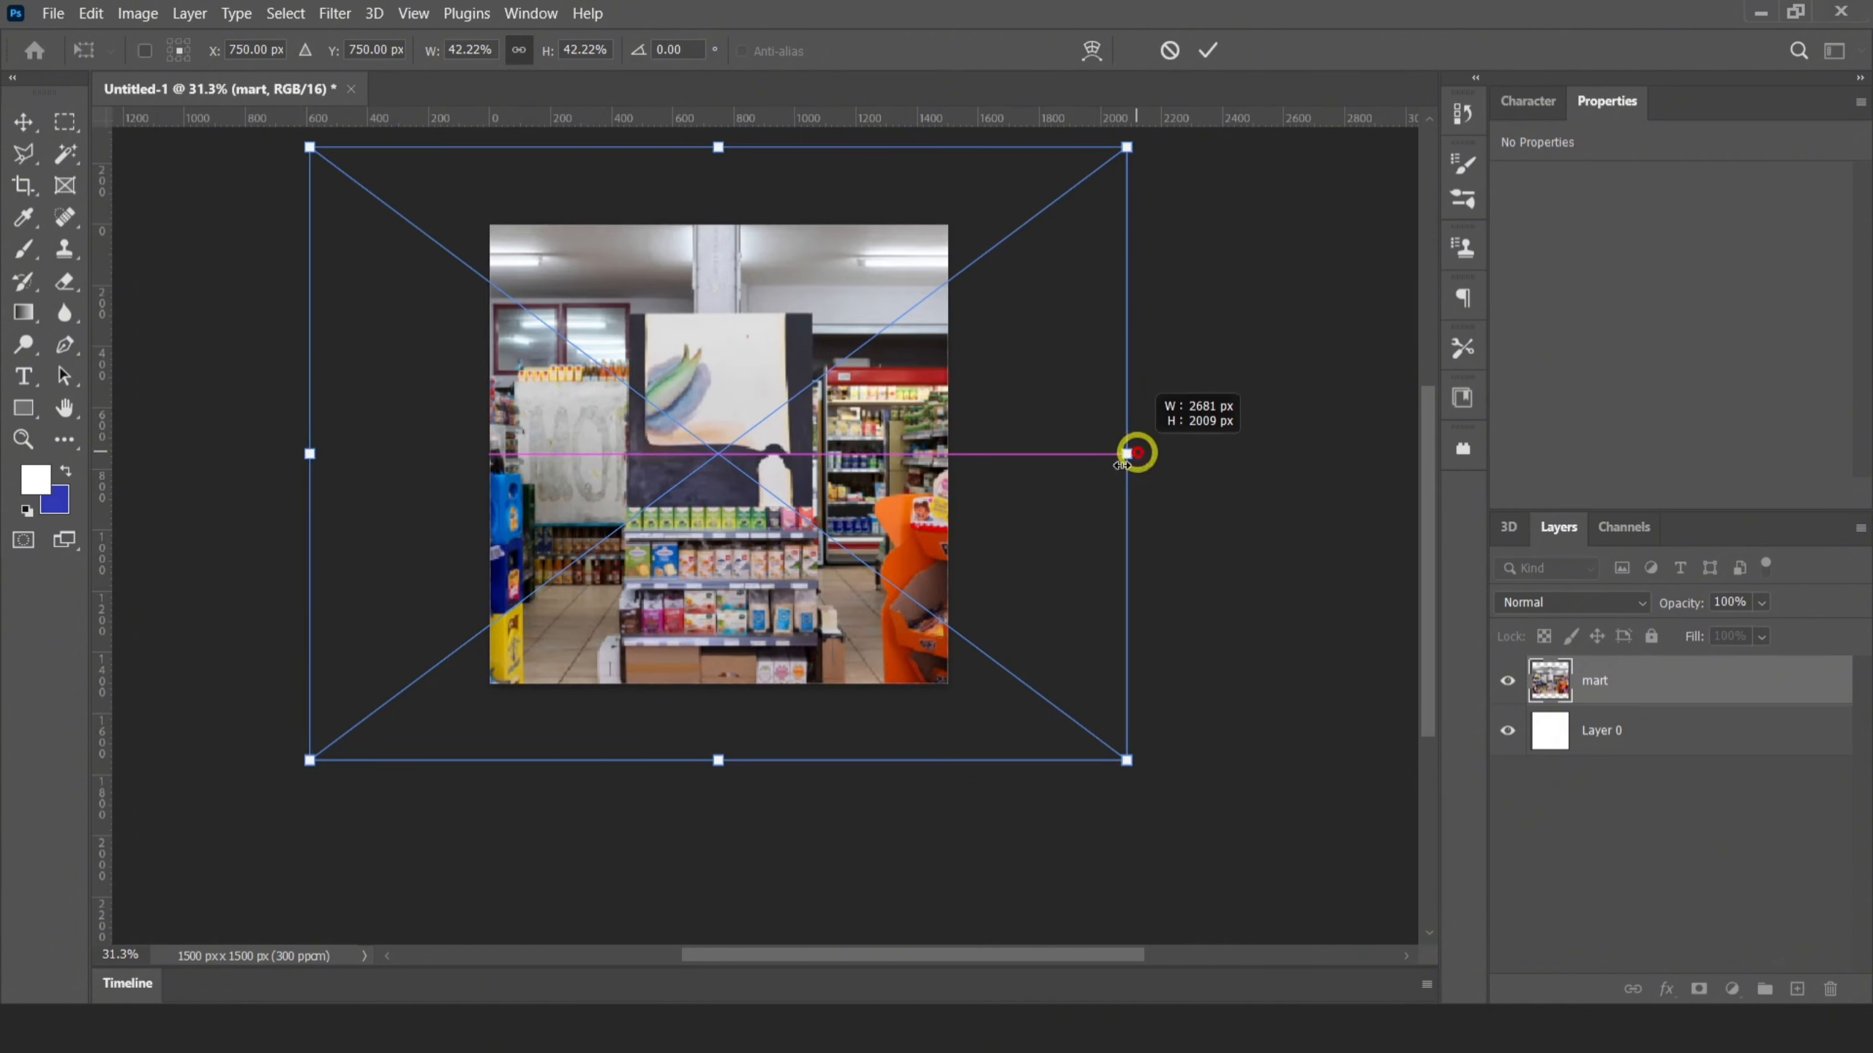
Place the mart photo at about 2681 × 2009 px so it fills the canvas, and lower its layer opacity to 4%
click(1248, 135)
key(b)
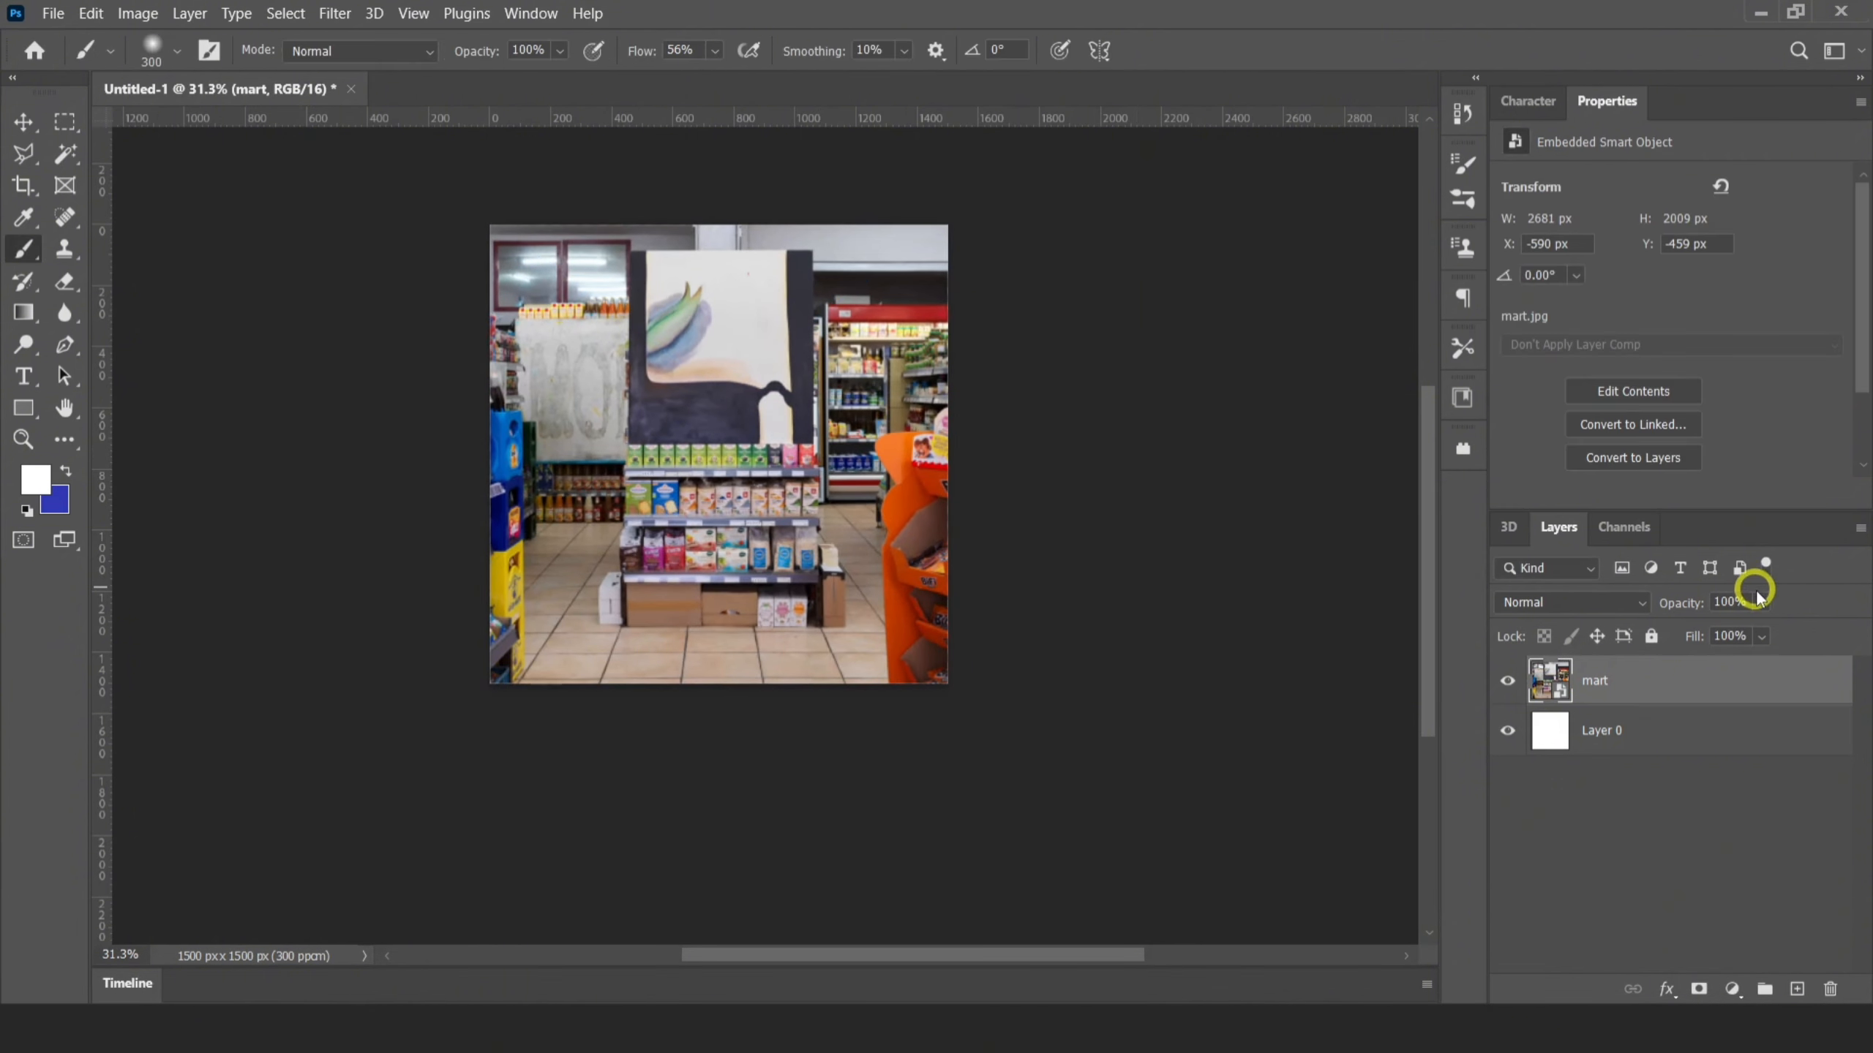
drag(1680, 635, 1672, 626)
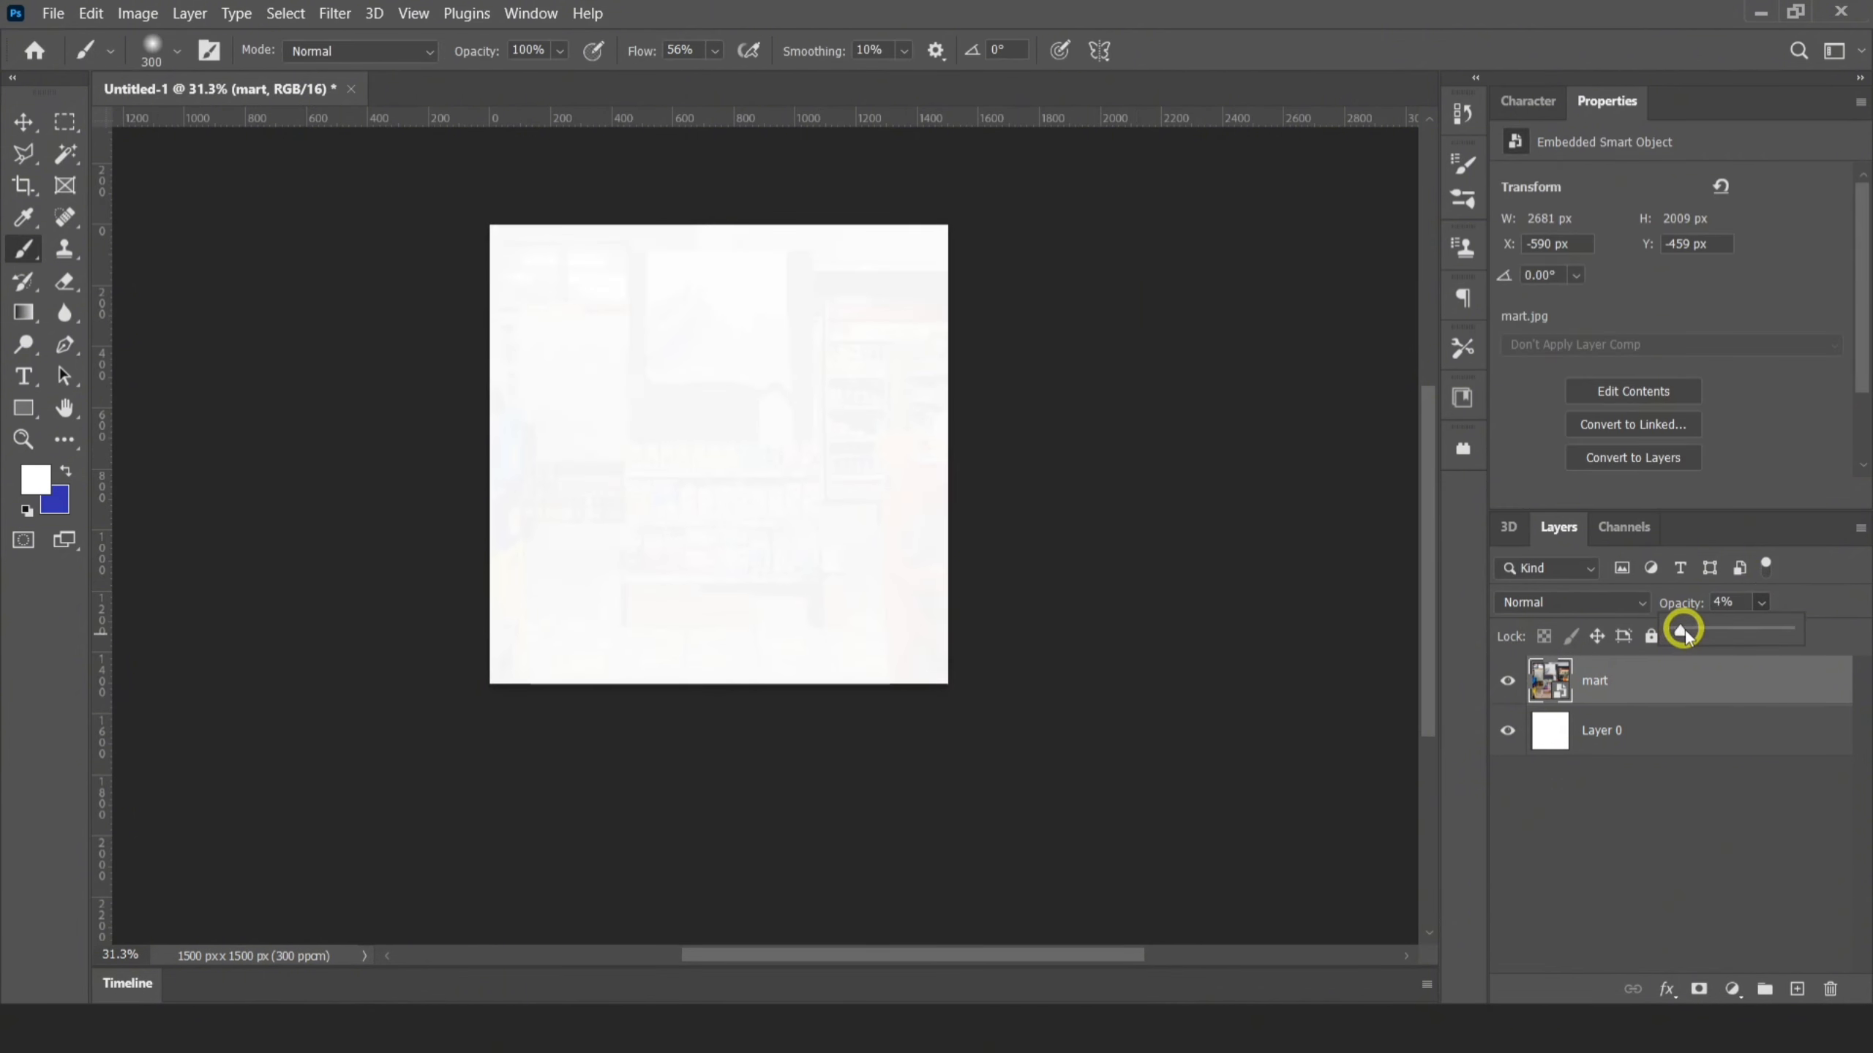
Convert the mart layer and Layer 0 together into one smart object and rename it Background
shift+click(1660, 737)
right_click(1580, 677)
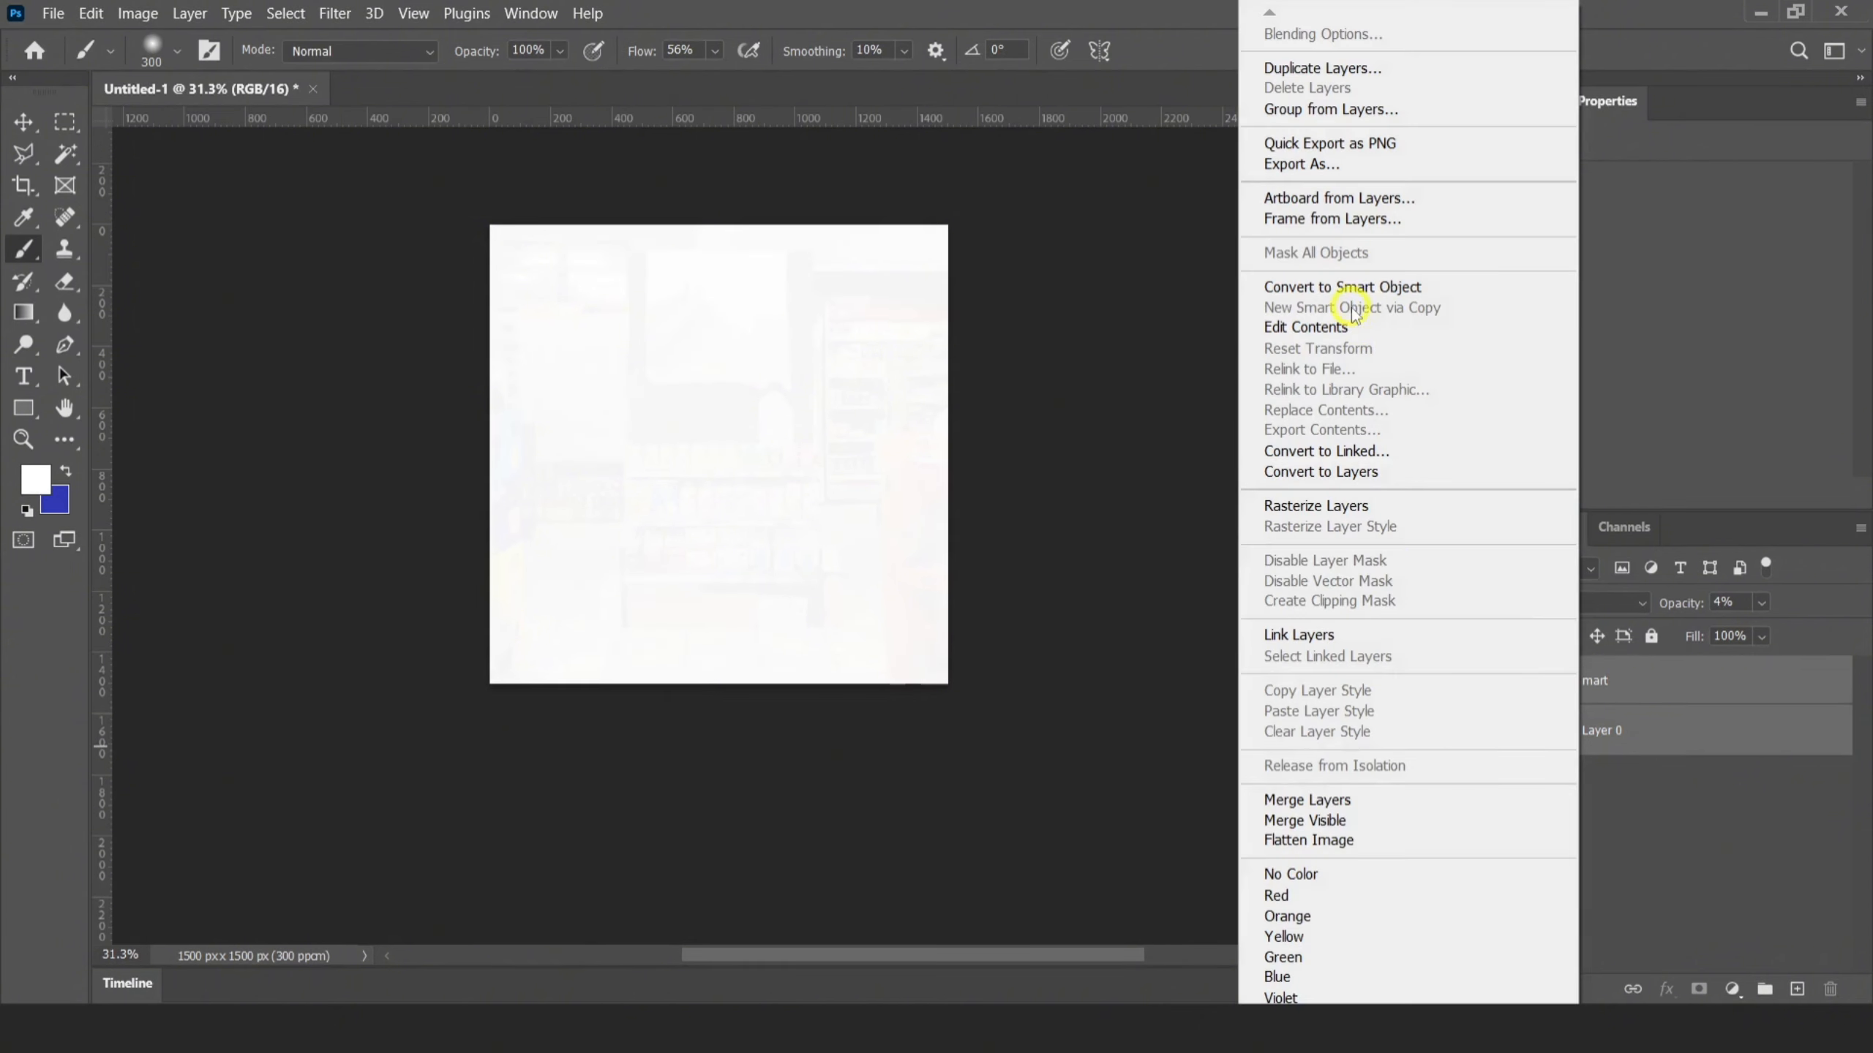
click(1341, 287)
key(BackSpace)
text(Background)
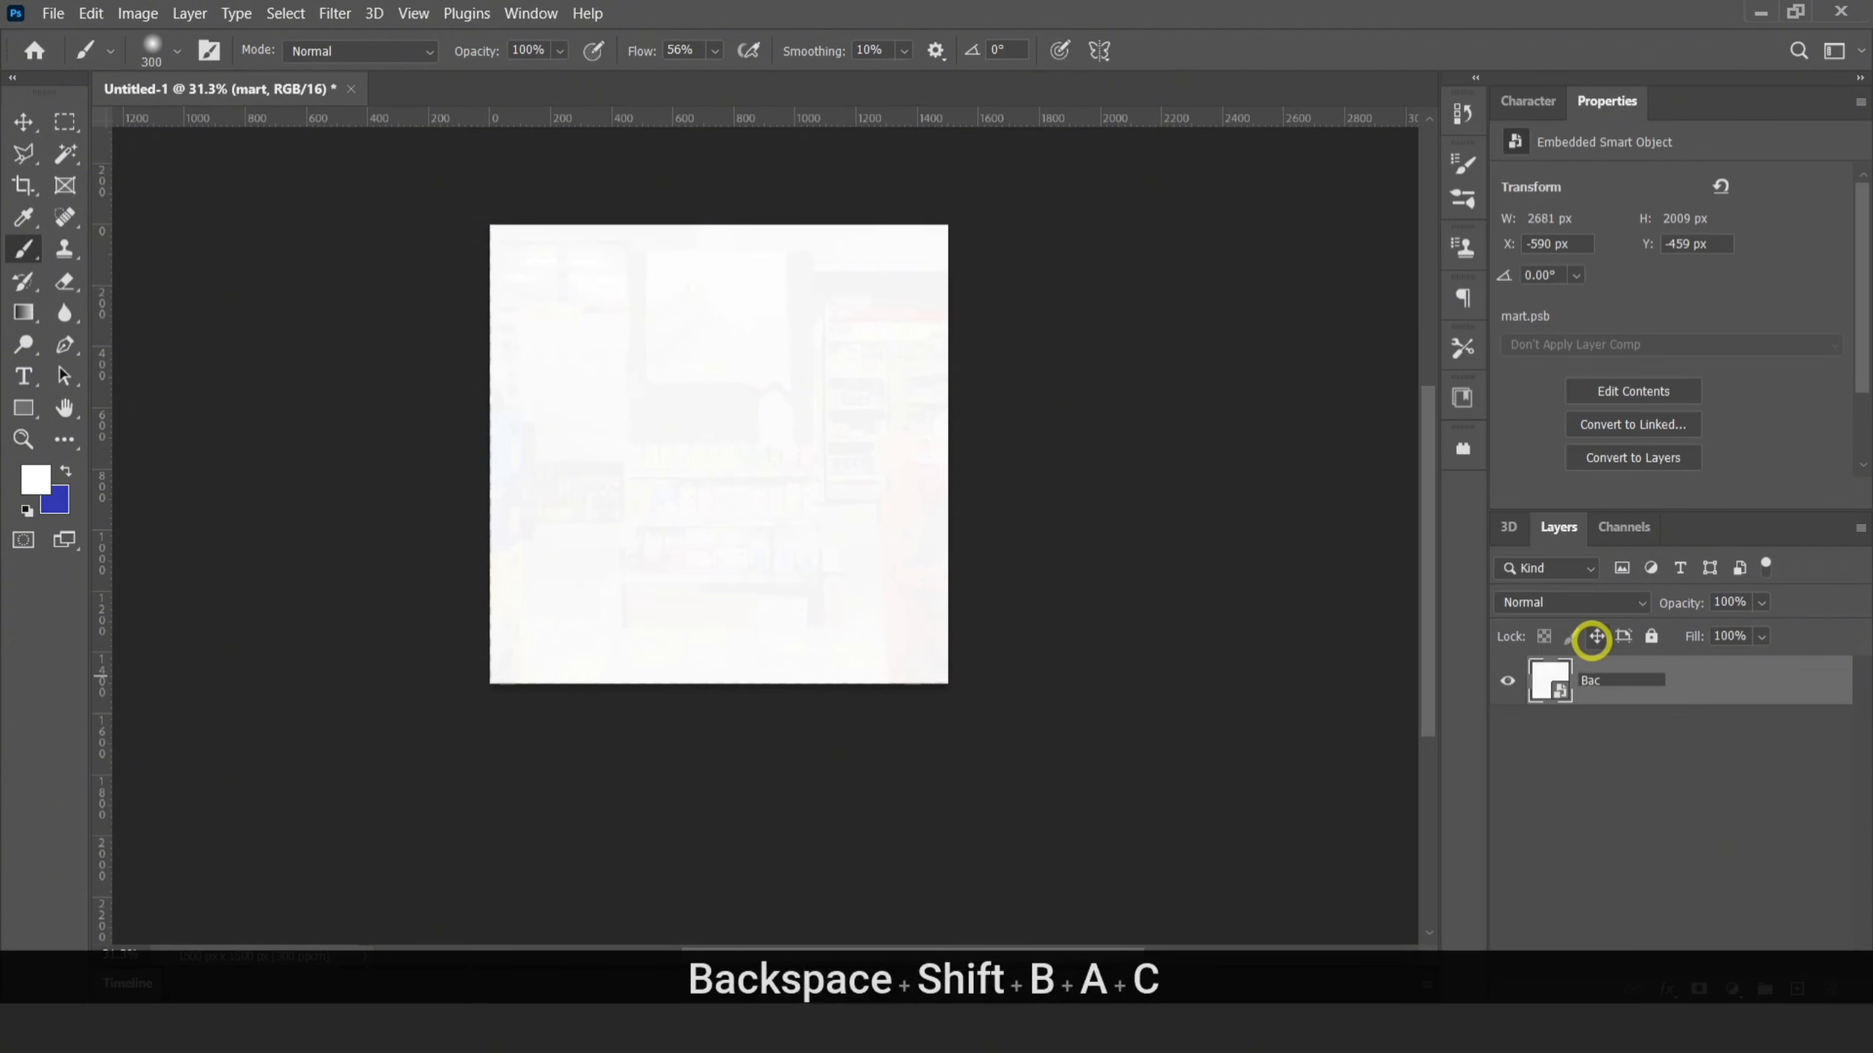
key(Return)
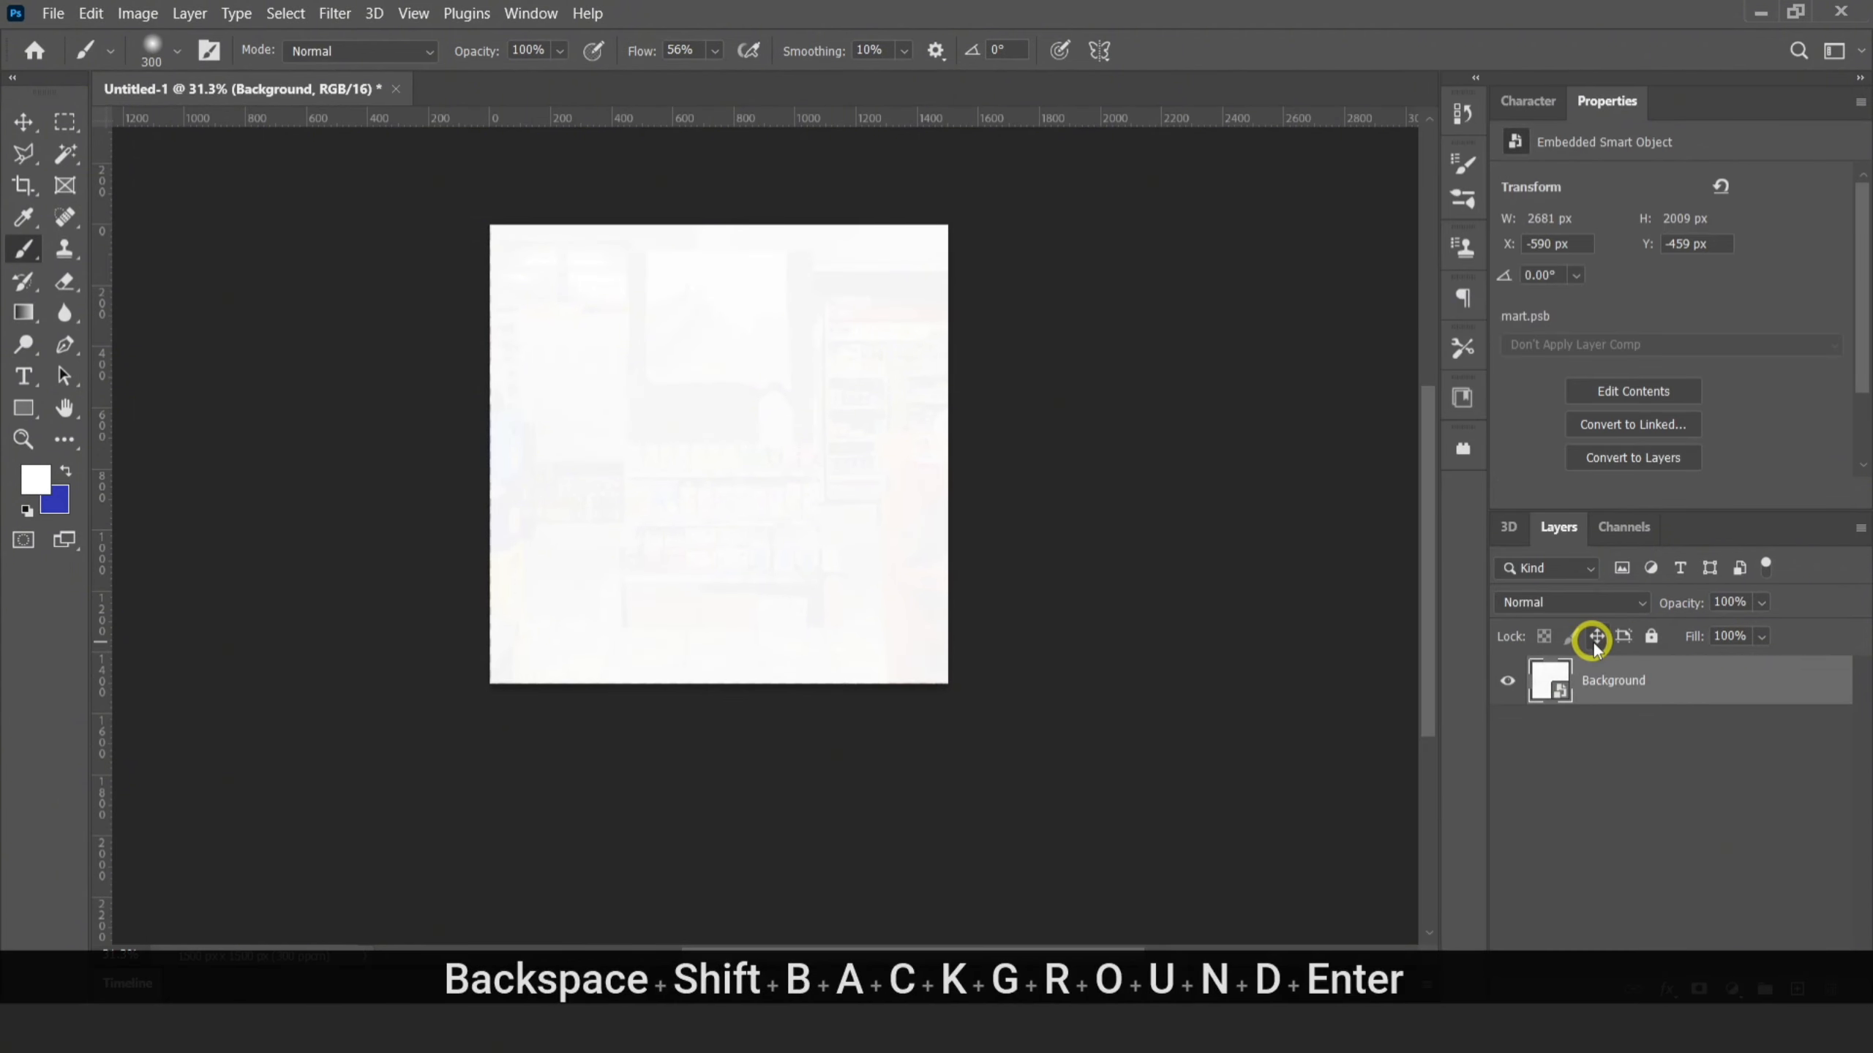
Apply the Camera Raw Filter to the Background layer with grain 27 and vignetting about -49
click(335, 13)
click(410, 183)
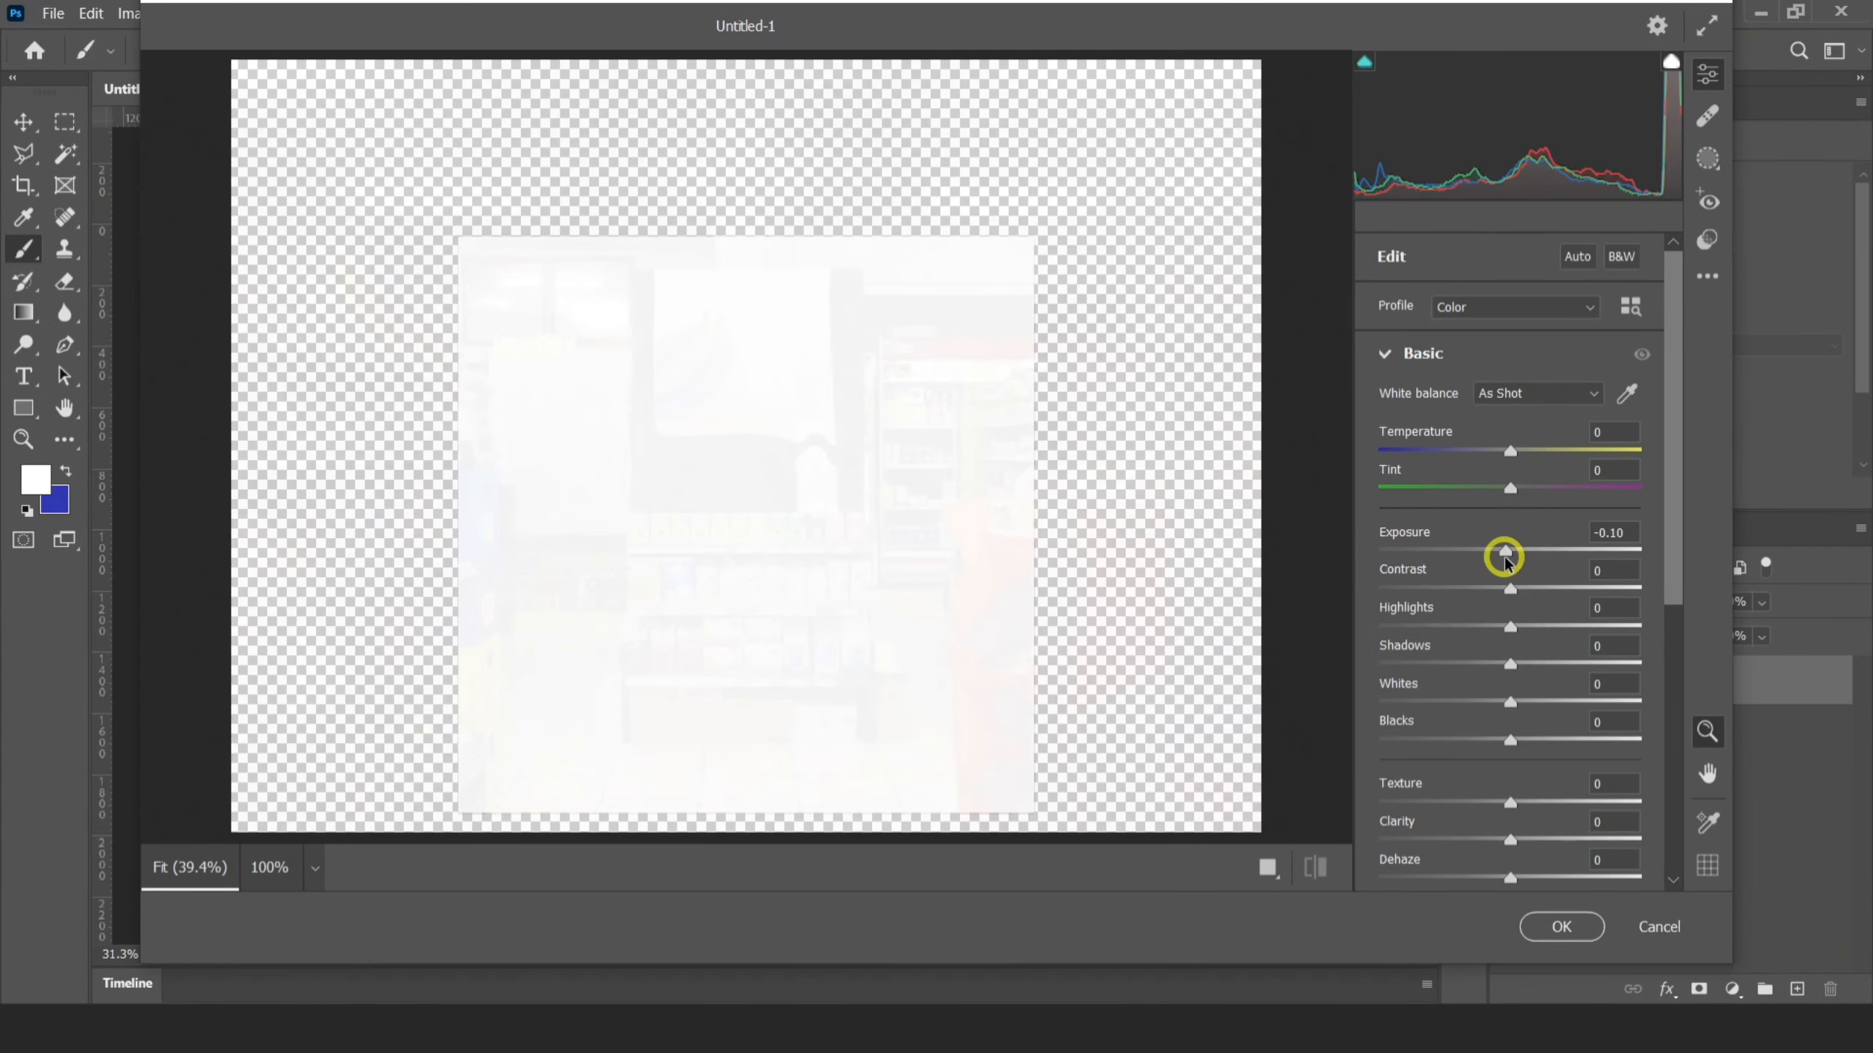
scroll(1567, 669, down, 6)
click(1397, 816)
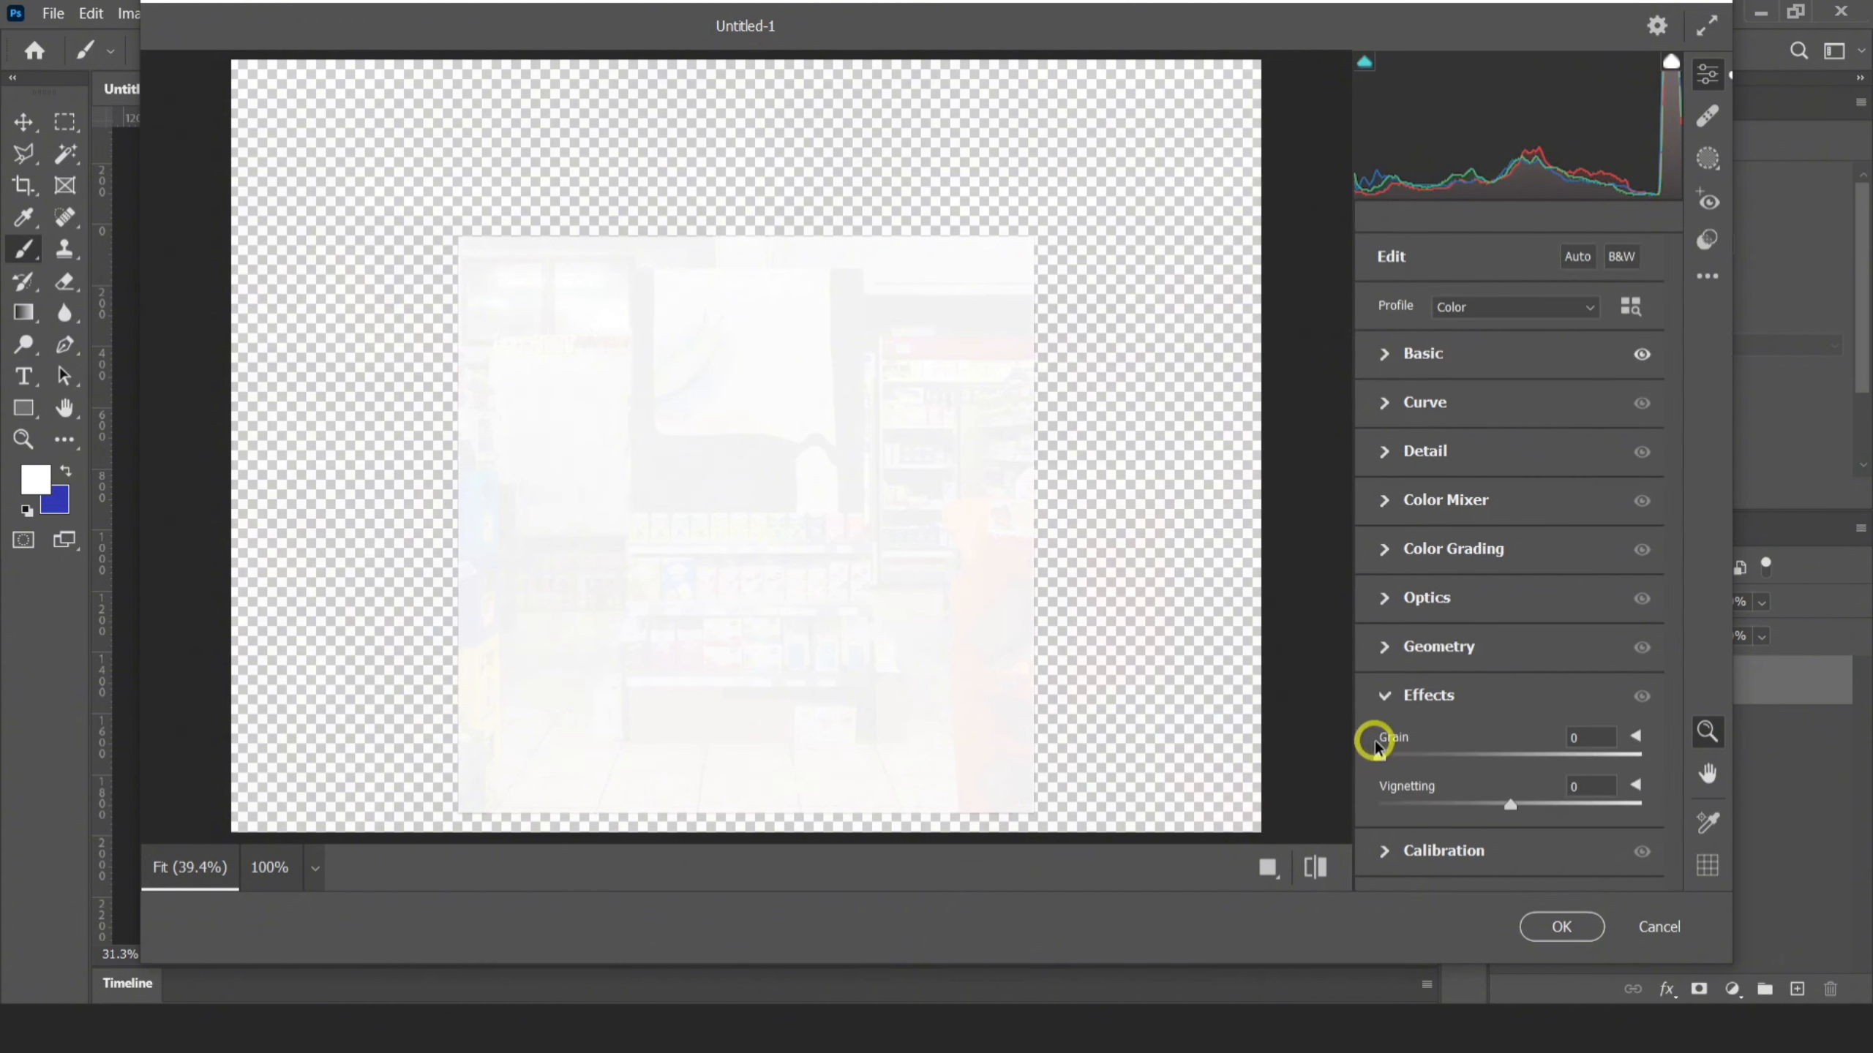
drag(1536, 793, 1446, 811)
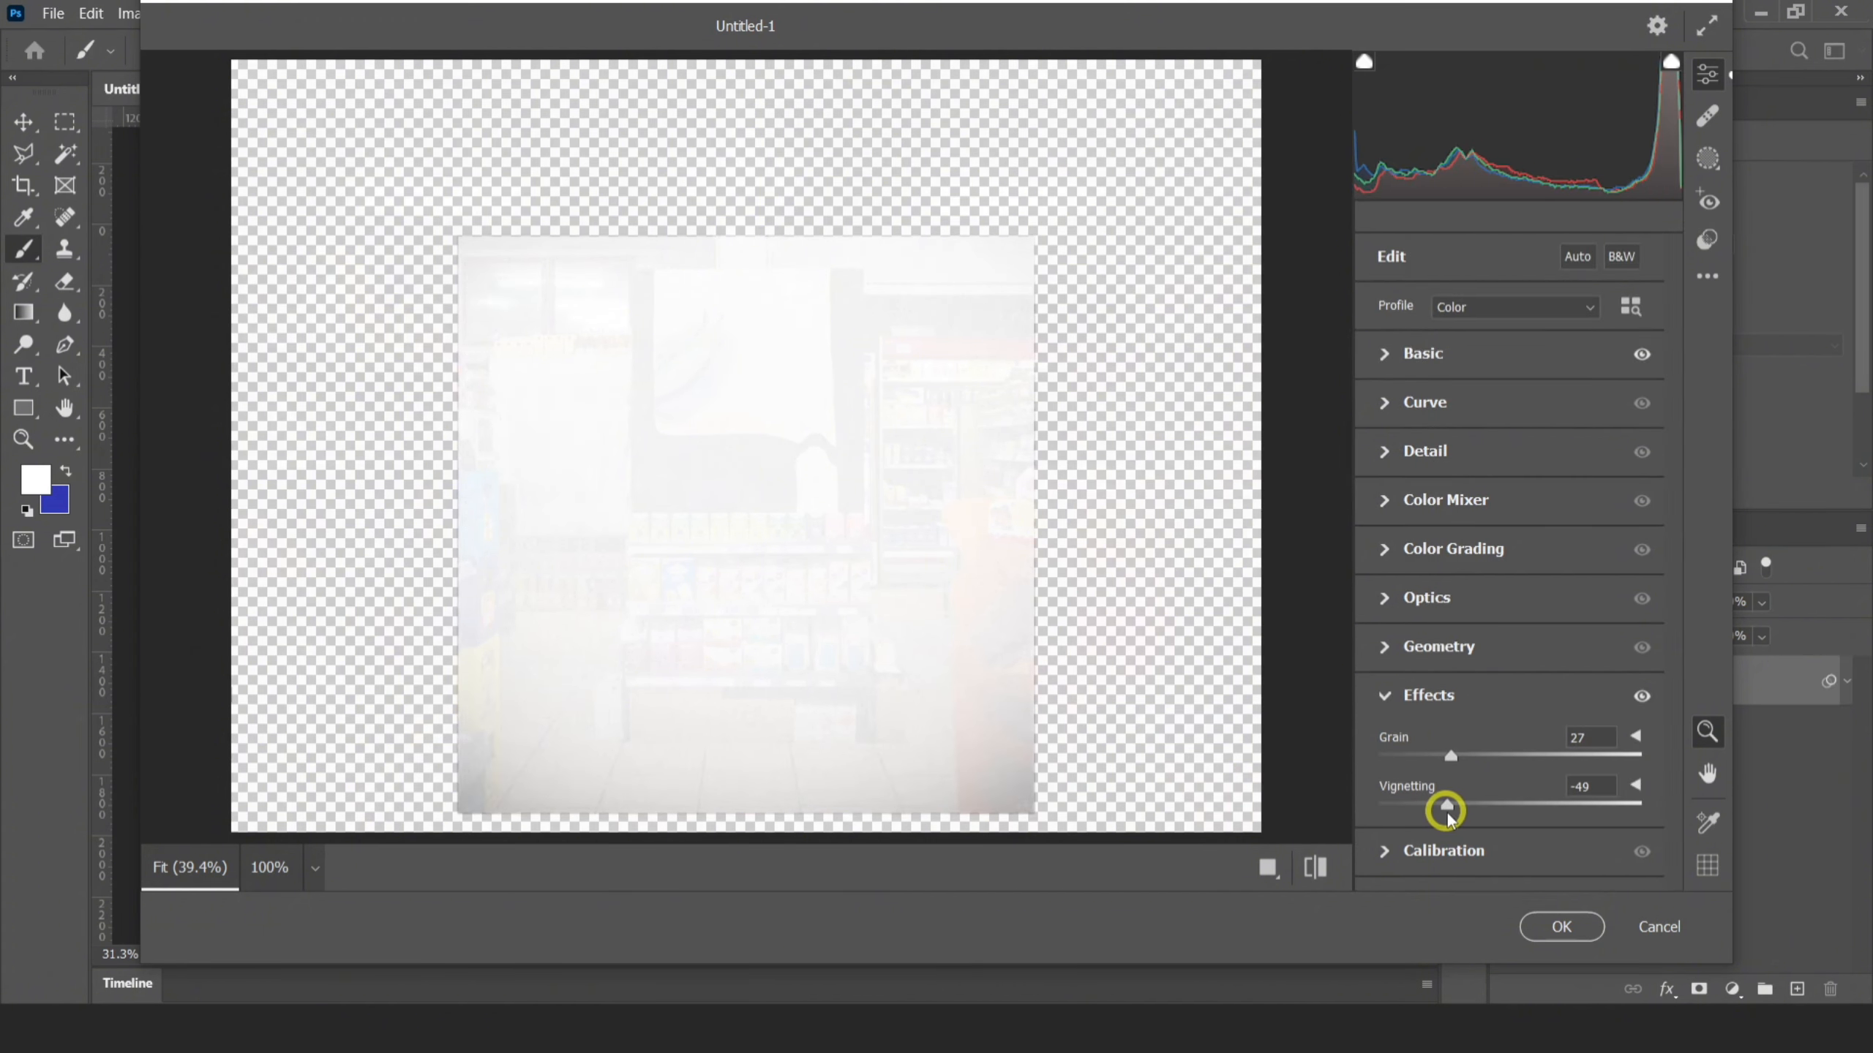
click(1562, 927)
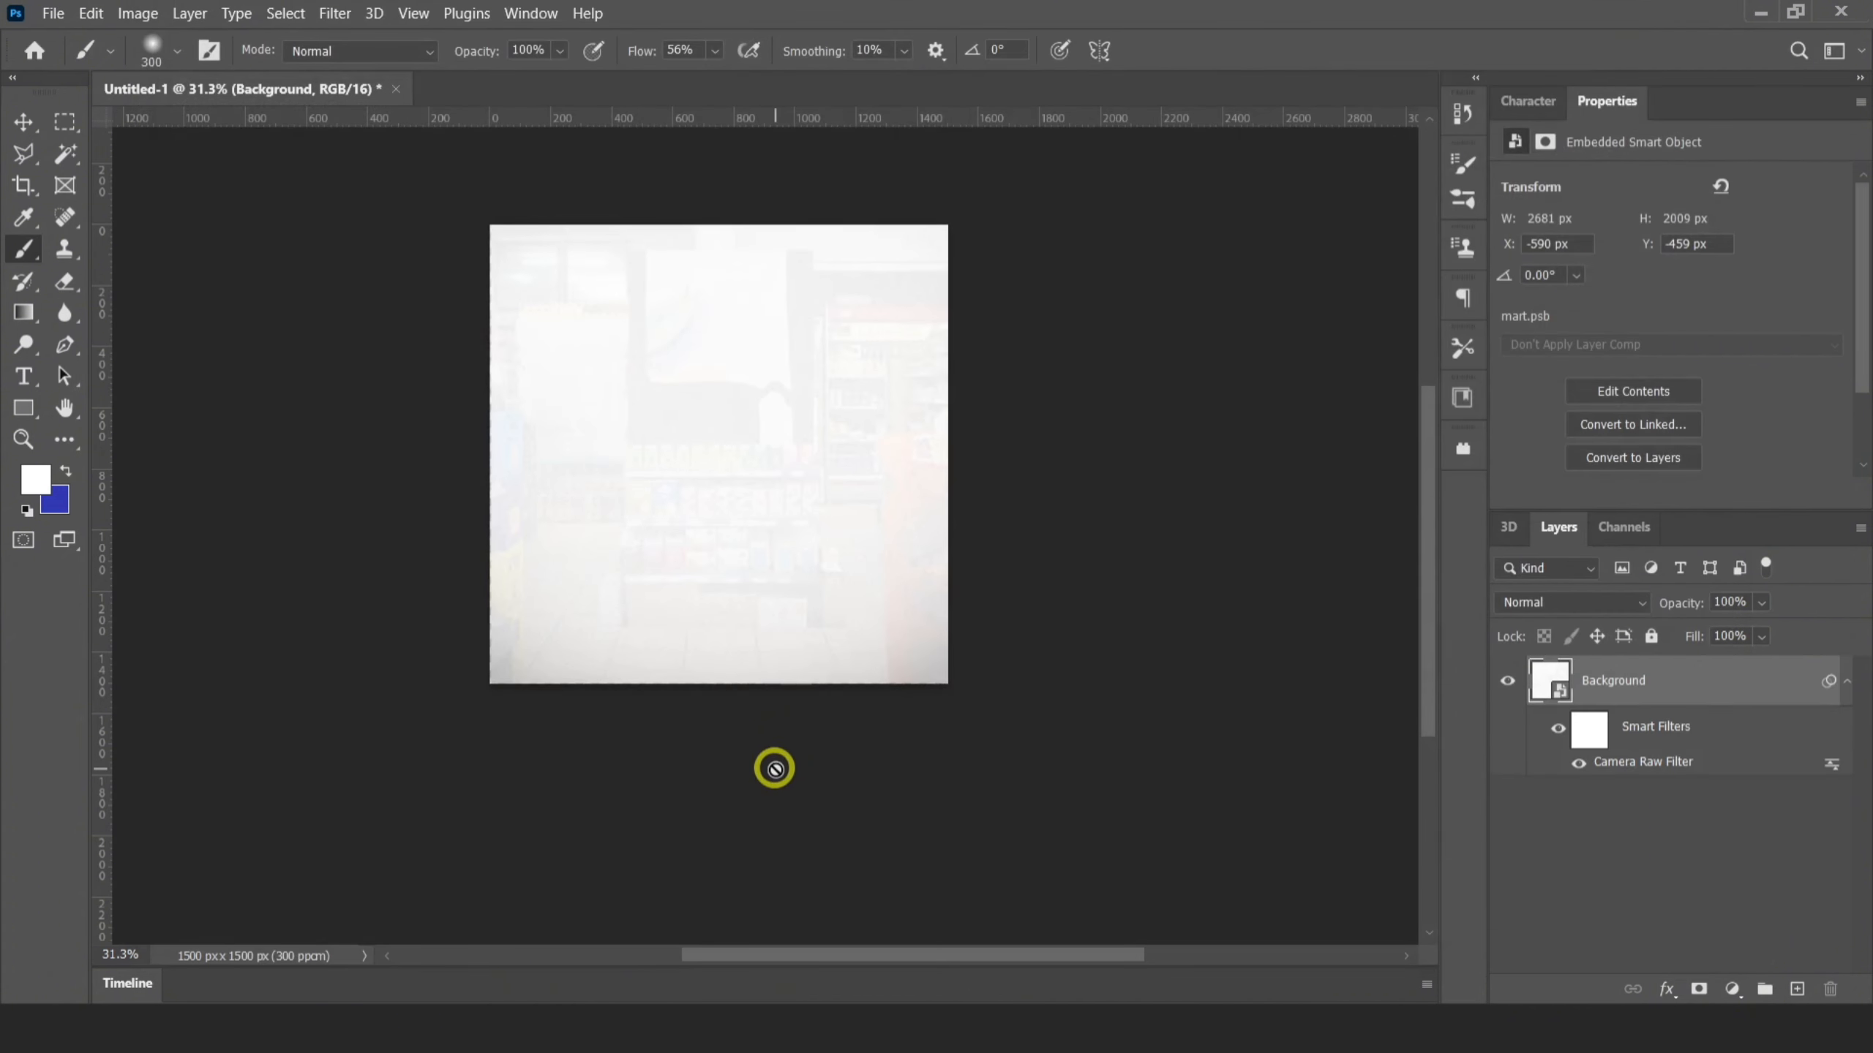
Put the Background layer into a group named Backgorund and collapse the group
scroll(736, 411, up, 1)
alt+scroll(692, 443, up, 2)
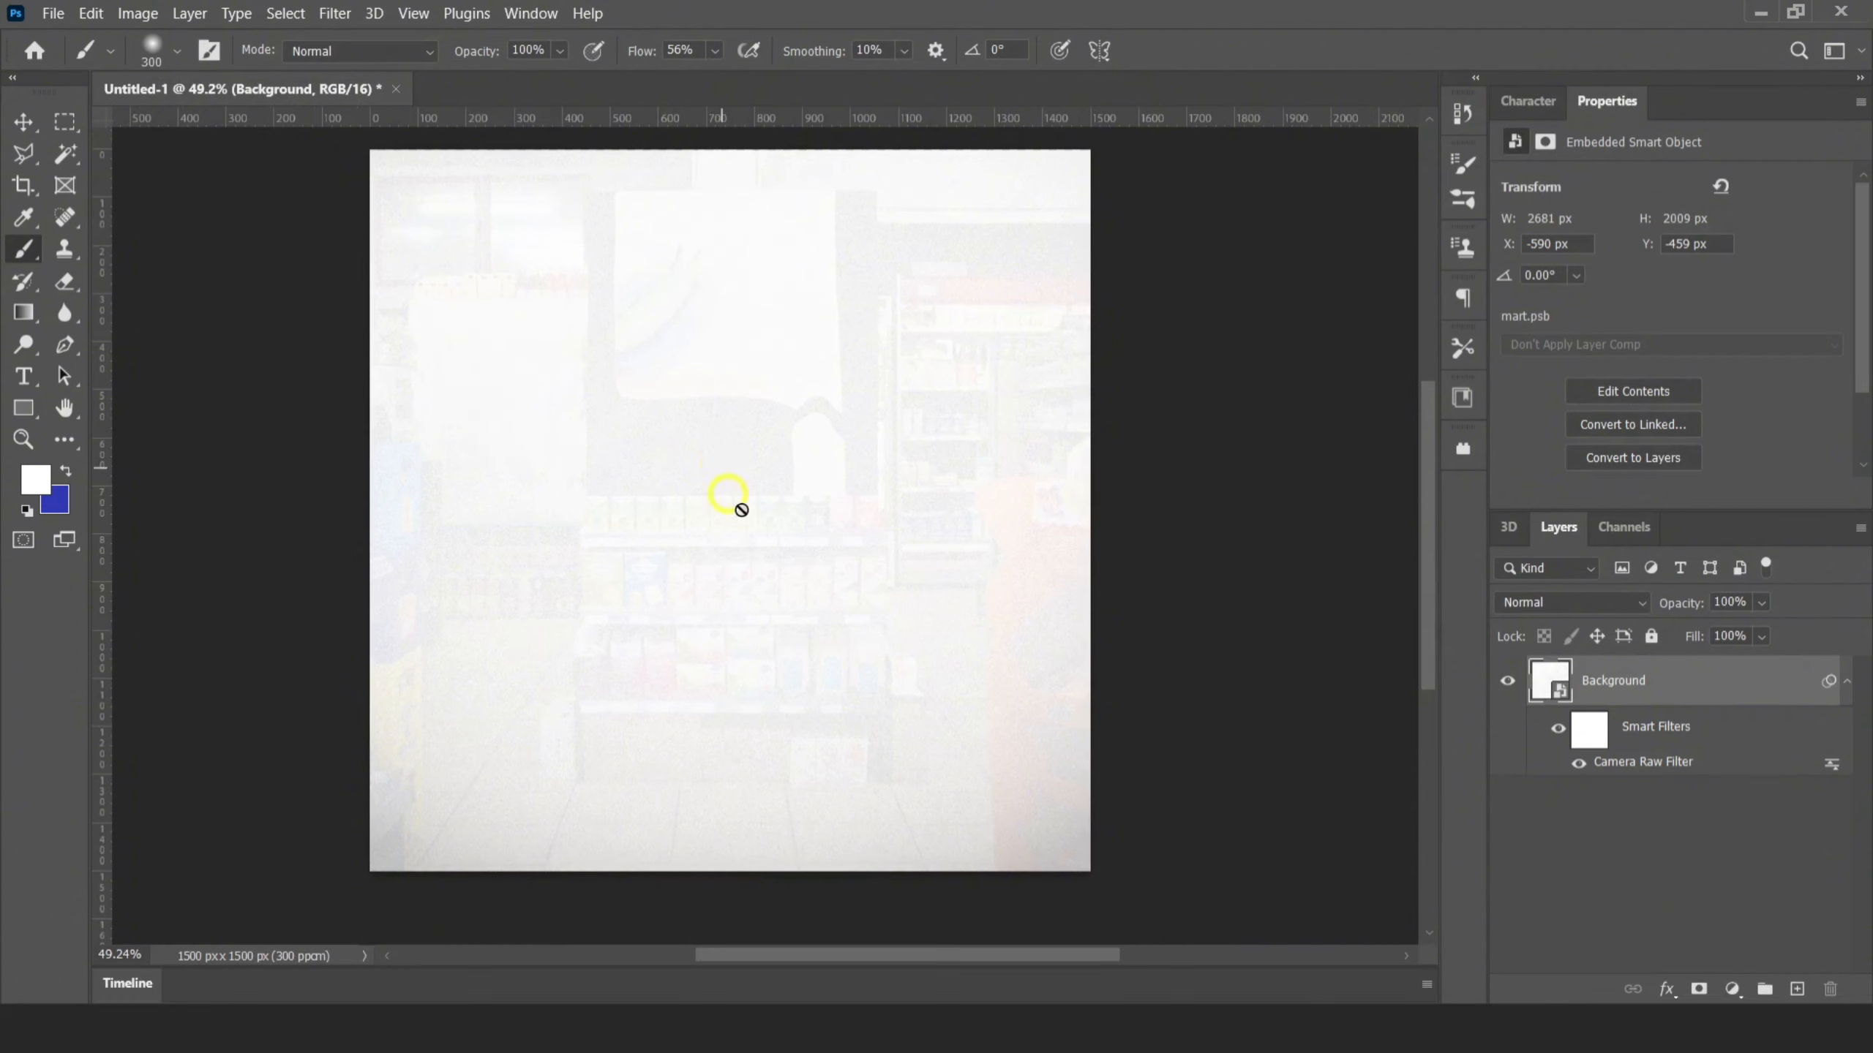
scroll(1207, 641, up, 1)
key(ctrl+g)
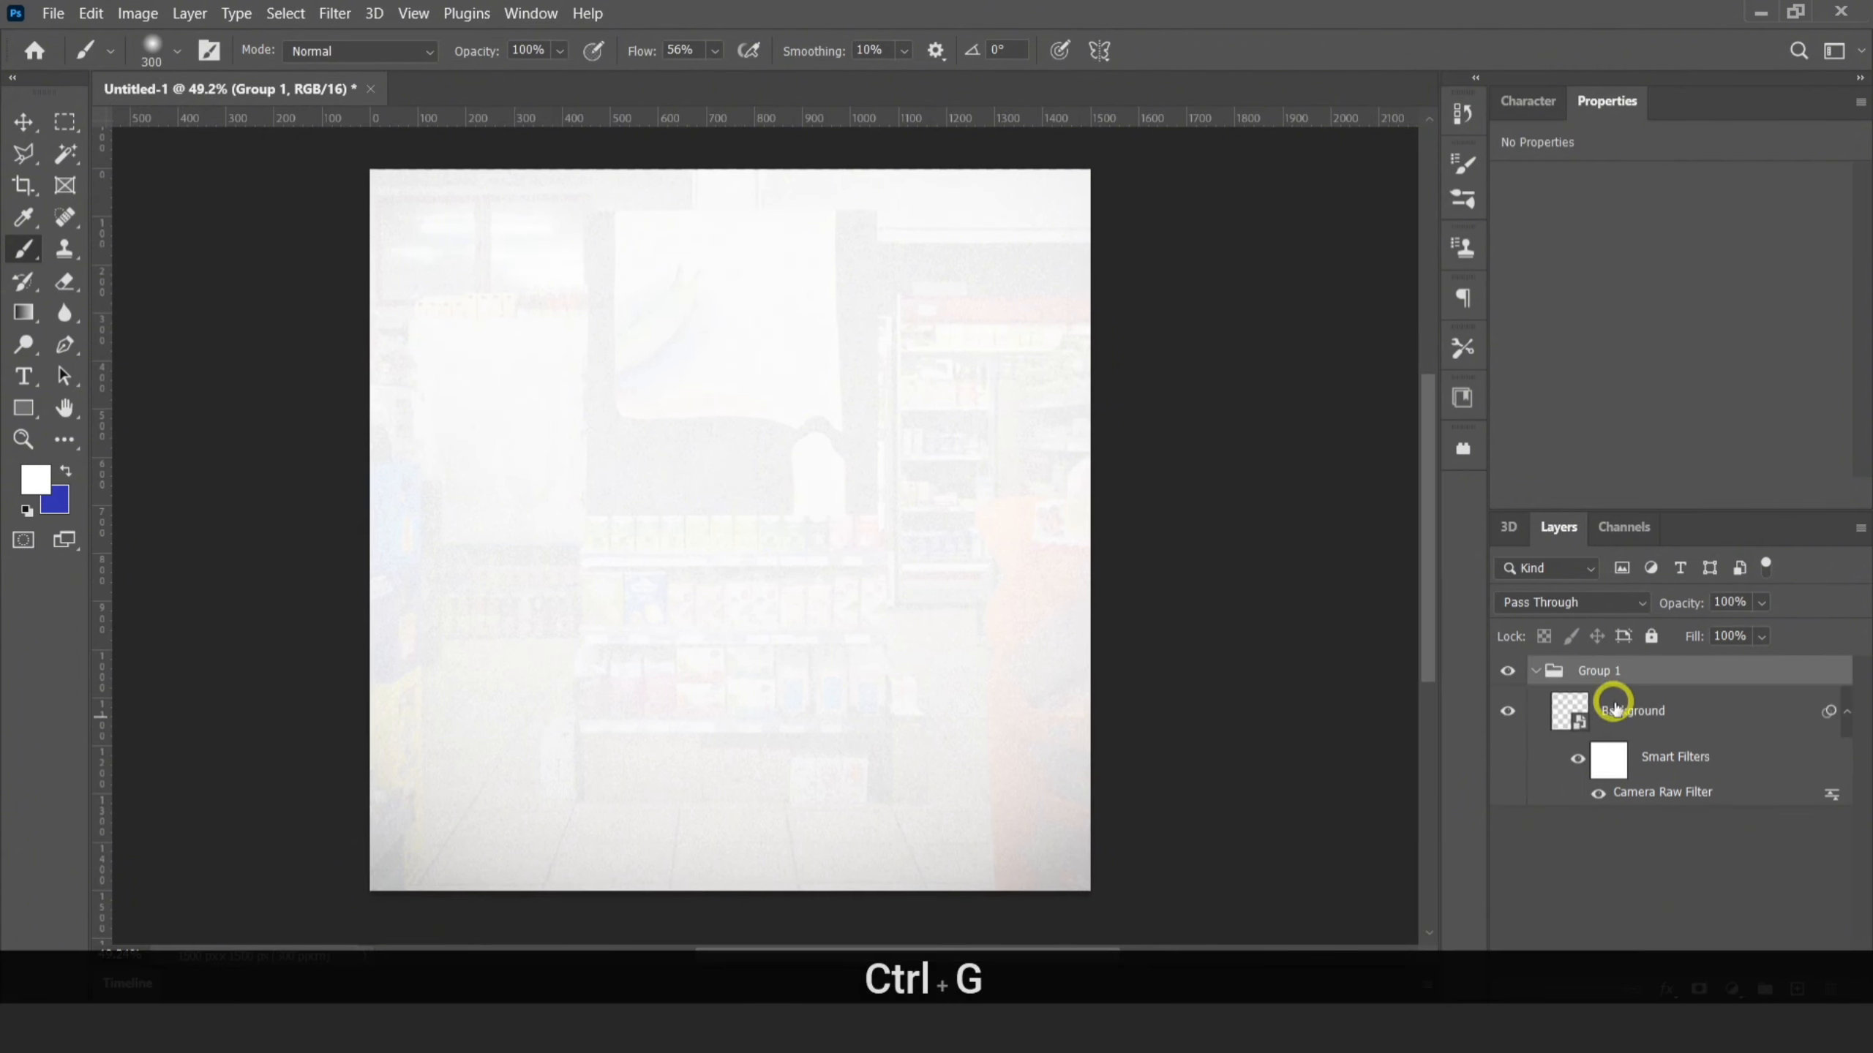
key(BackSpace)
text(b)
key(BackSpace)
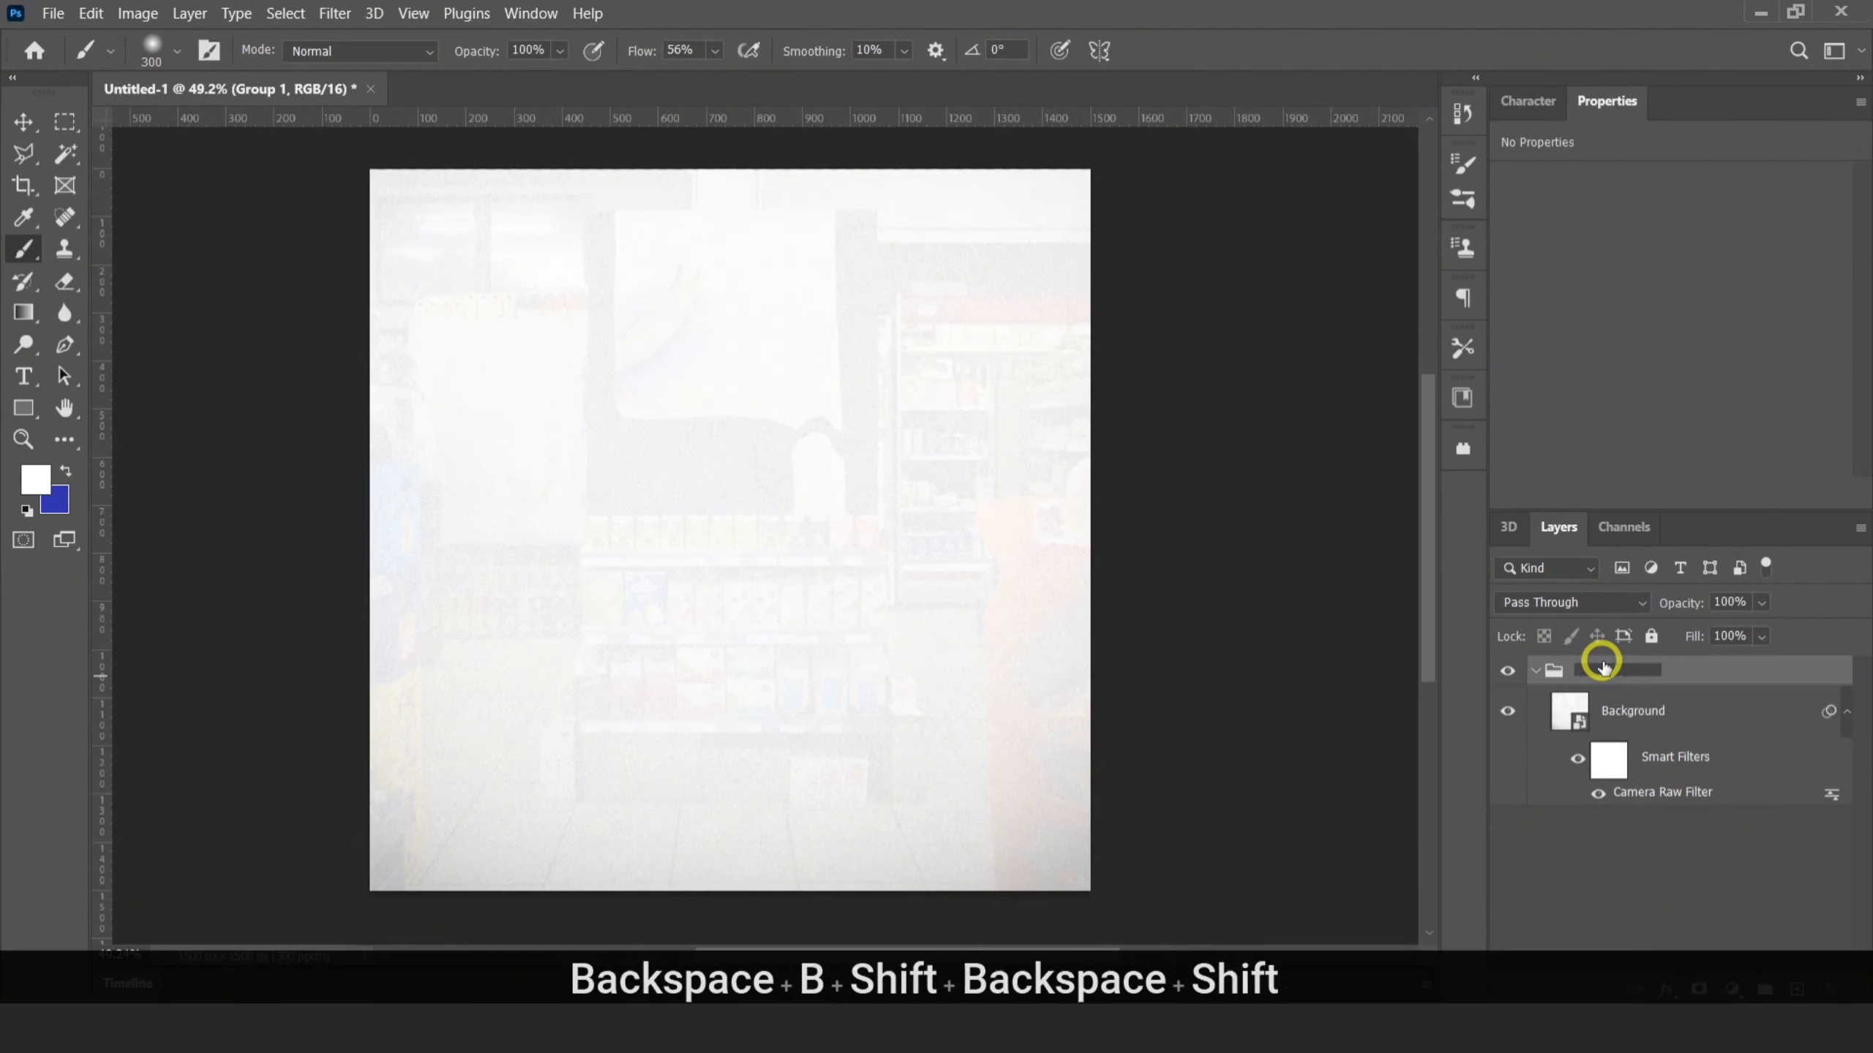
text(Background)
click(1692, 877)
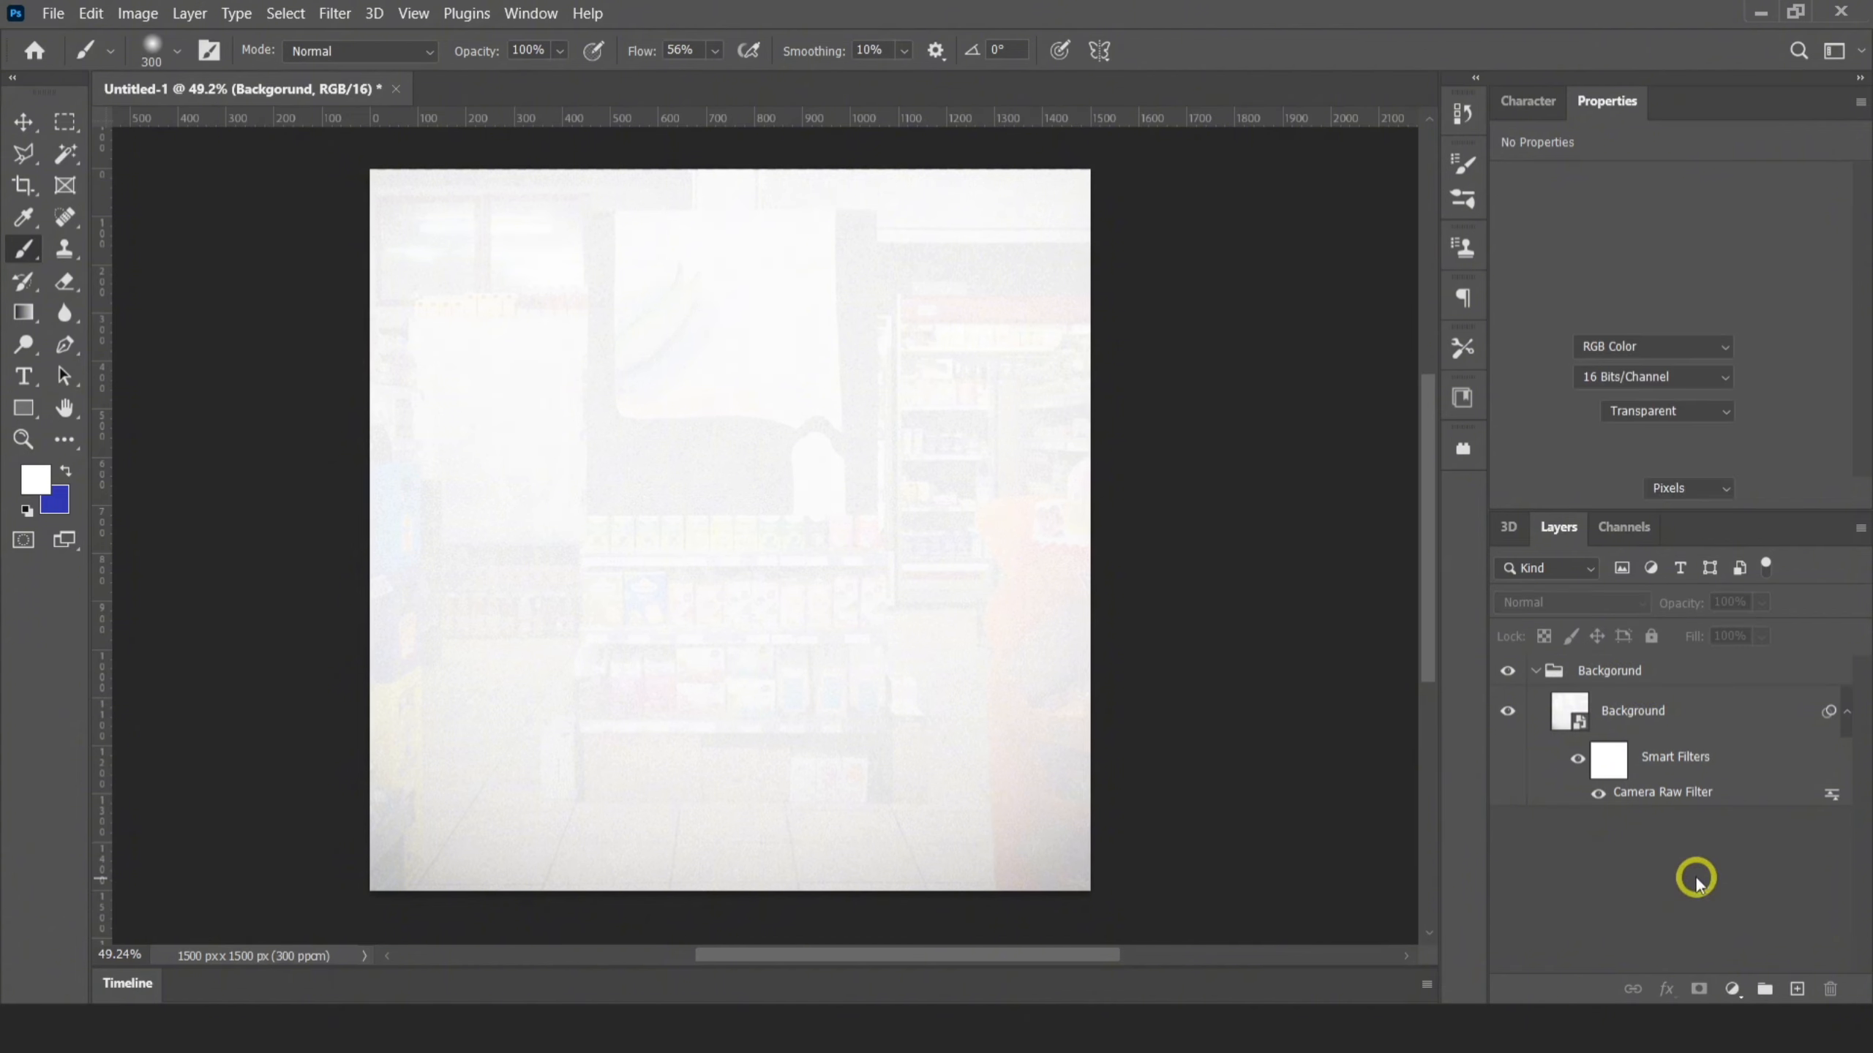
click(1535, 670)
click(1665, 680)
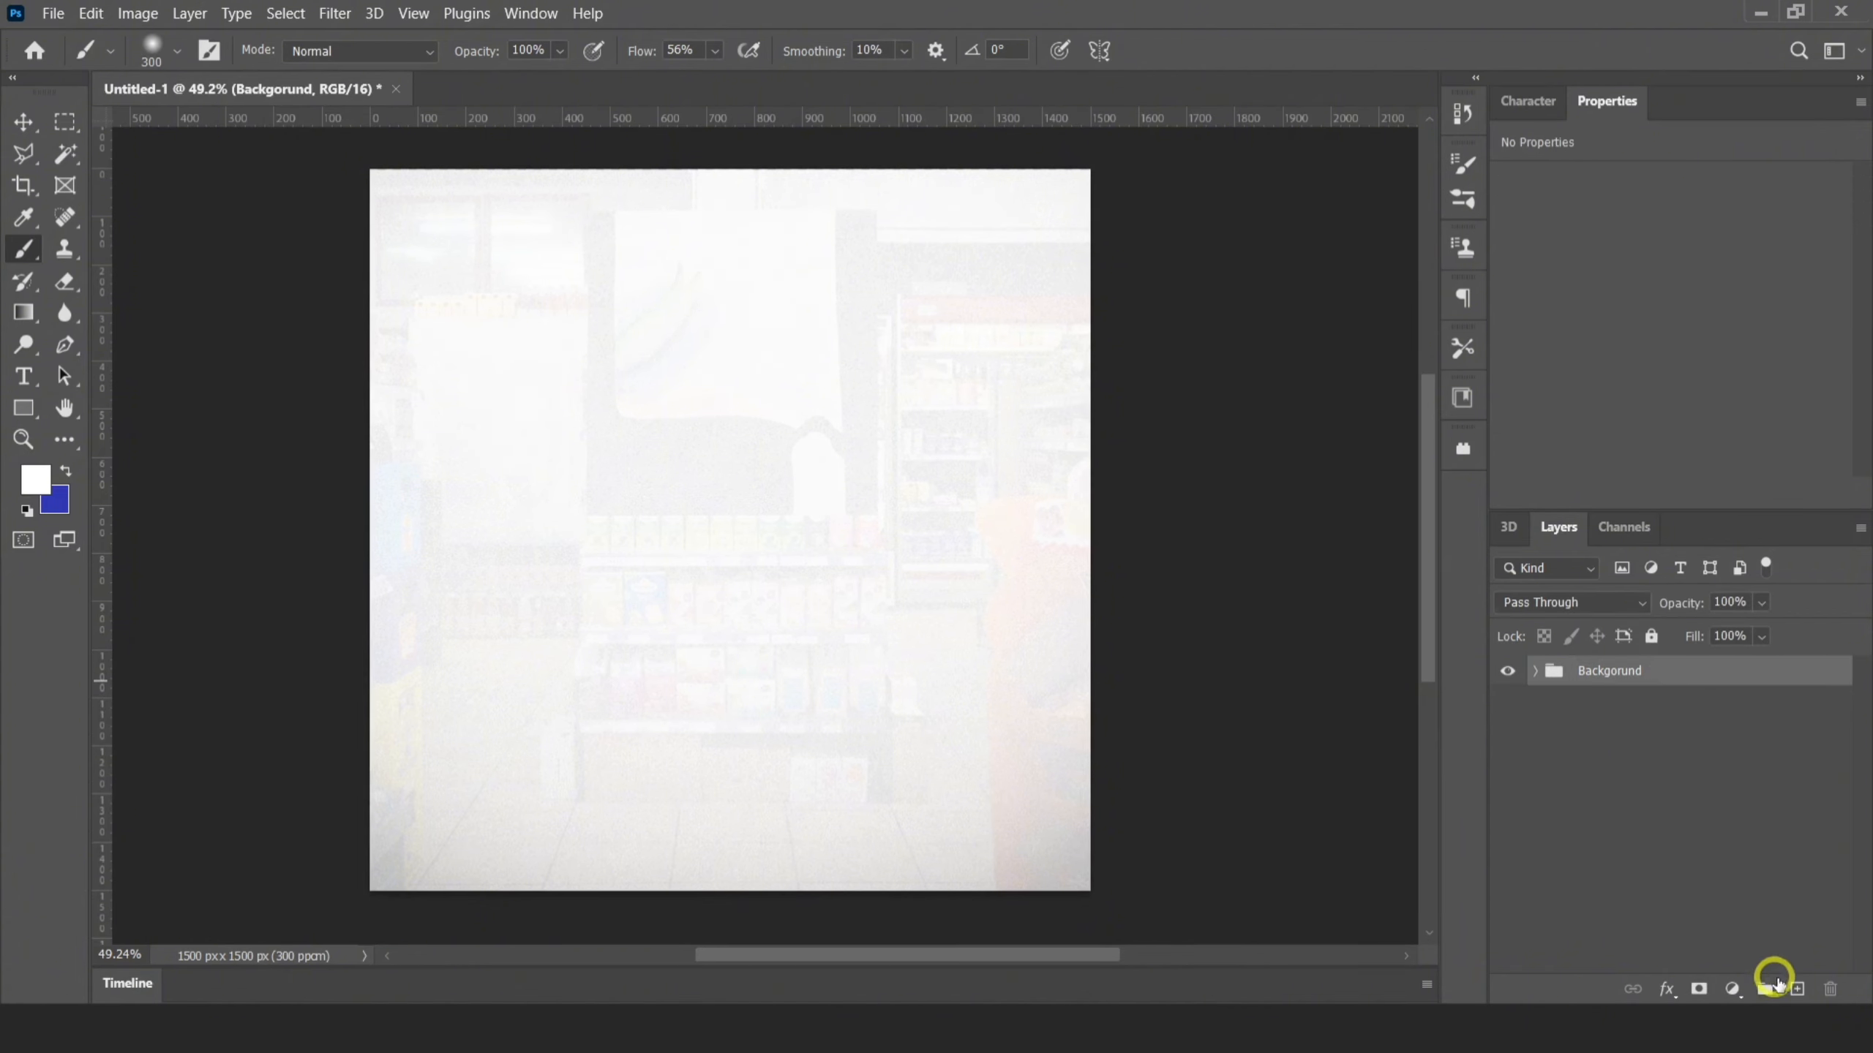
Add a new layer and draw a rectangle shape of about 495 × 423 px in the upper-left area of the canvas
click(1797, 988)
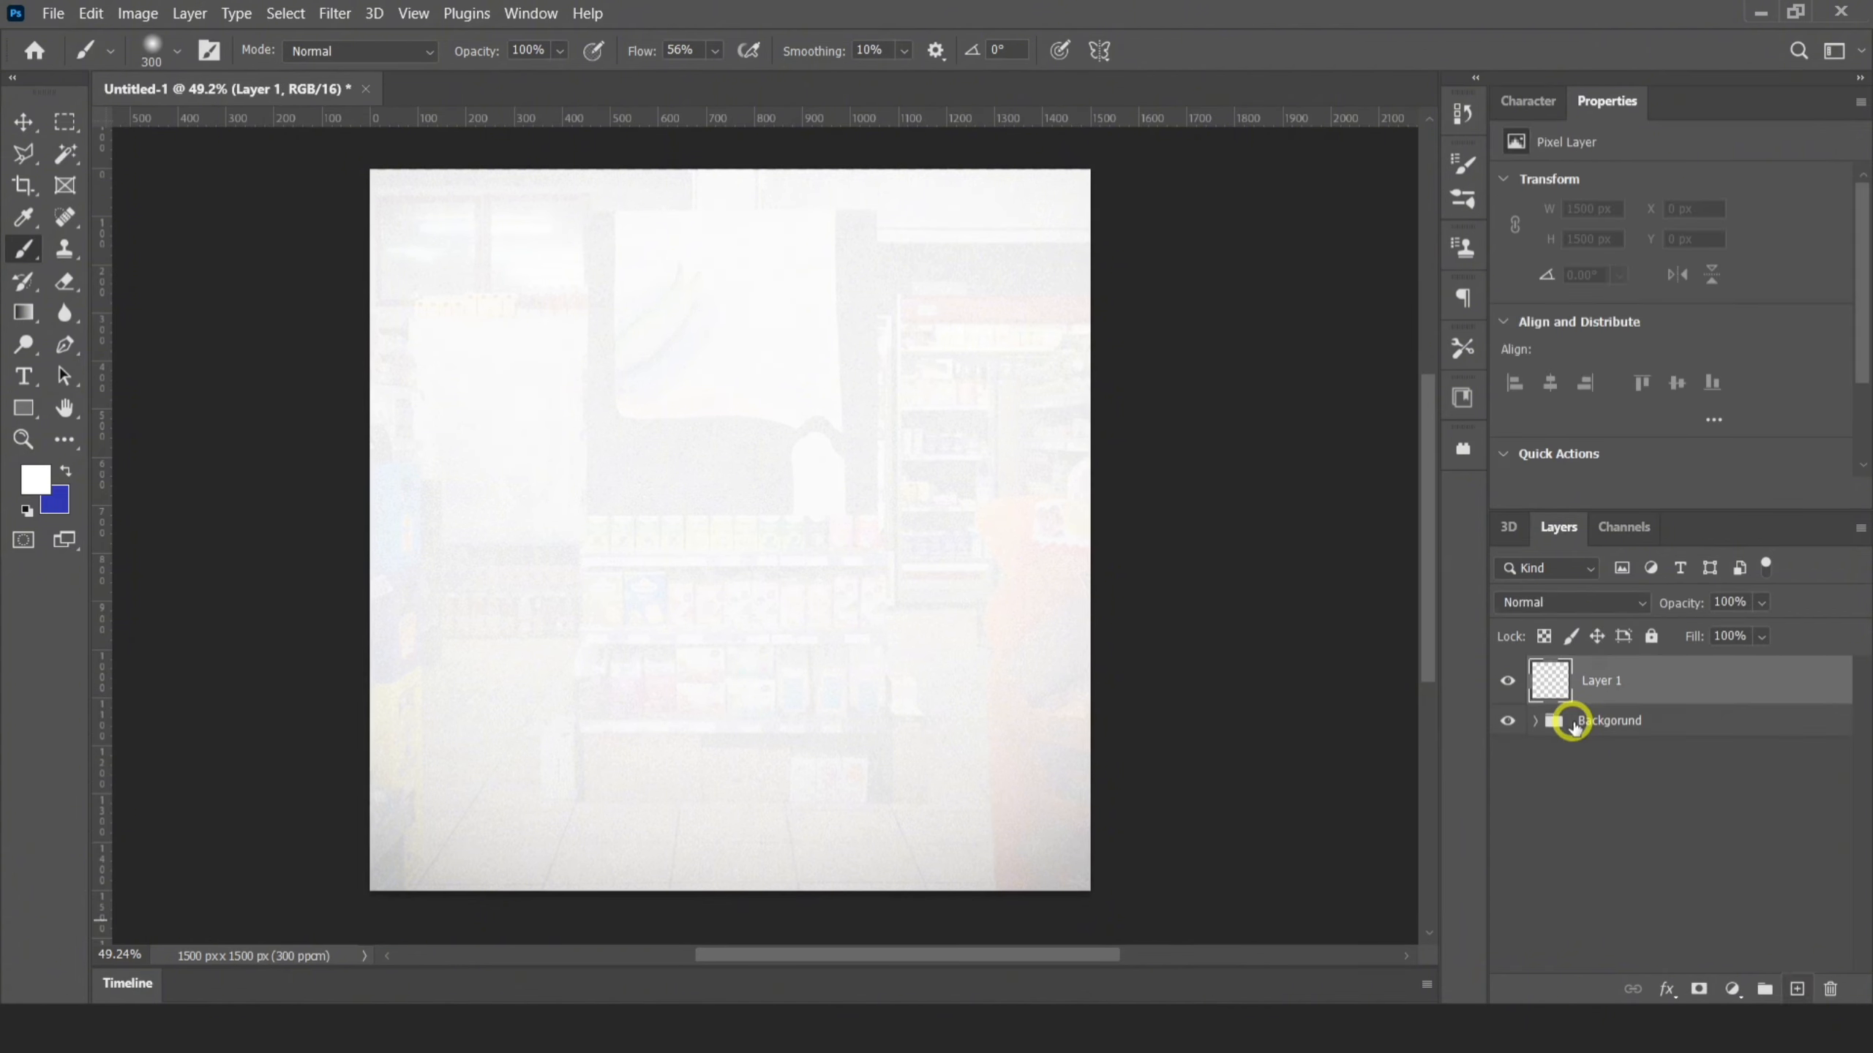
click(24, 408)
click(156, 418)
drag(431, 251, 667, 462)
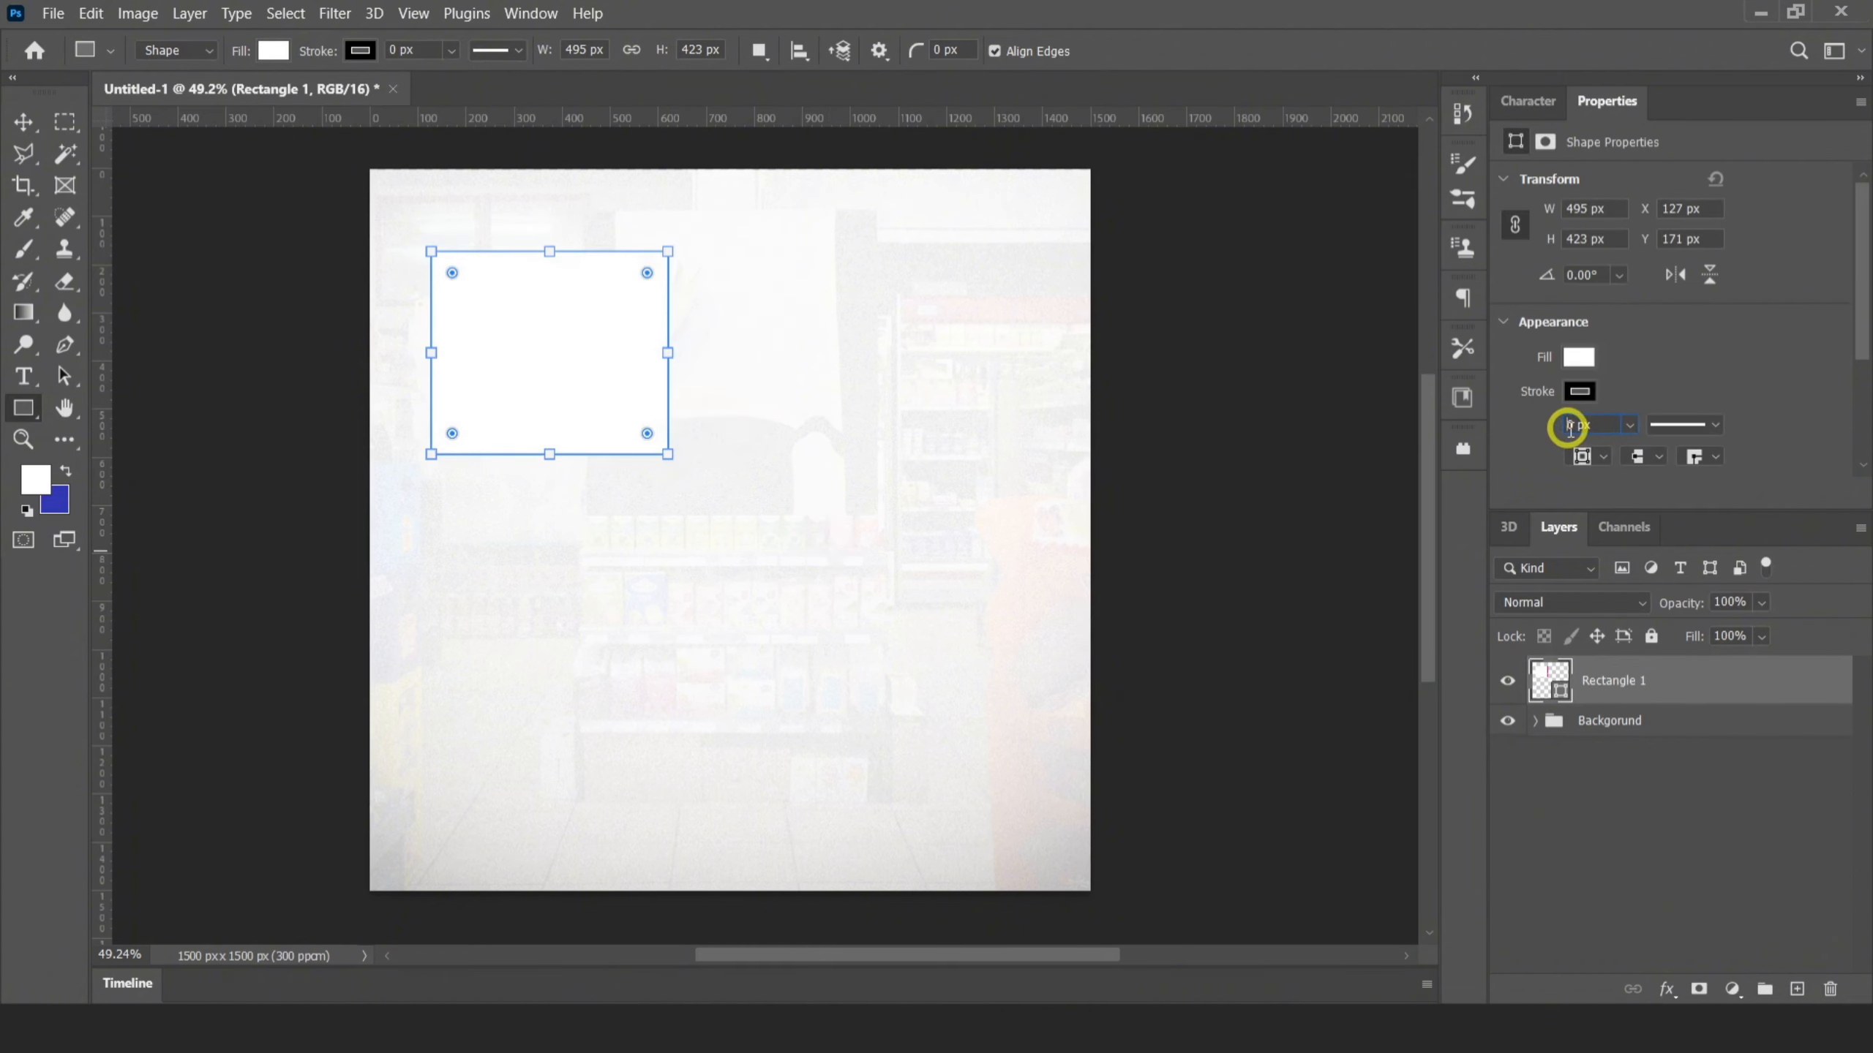
Give the rectangle a 20 px white stroke and an orange fill
text(20)
key(Return)
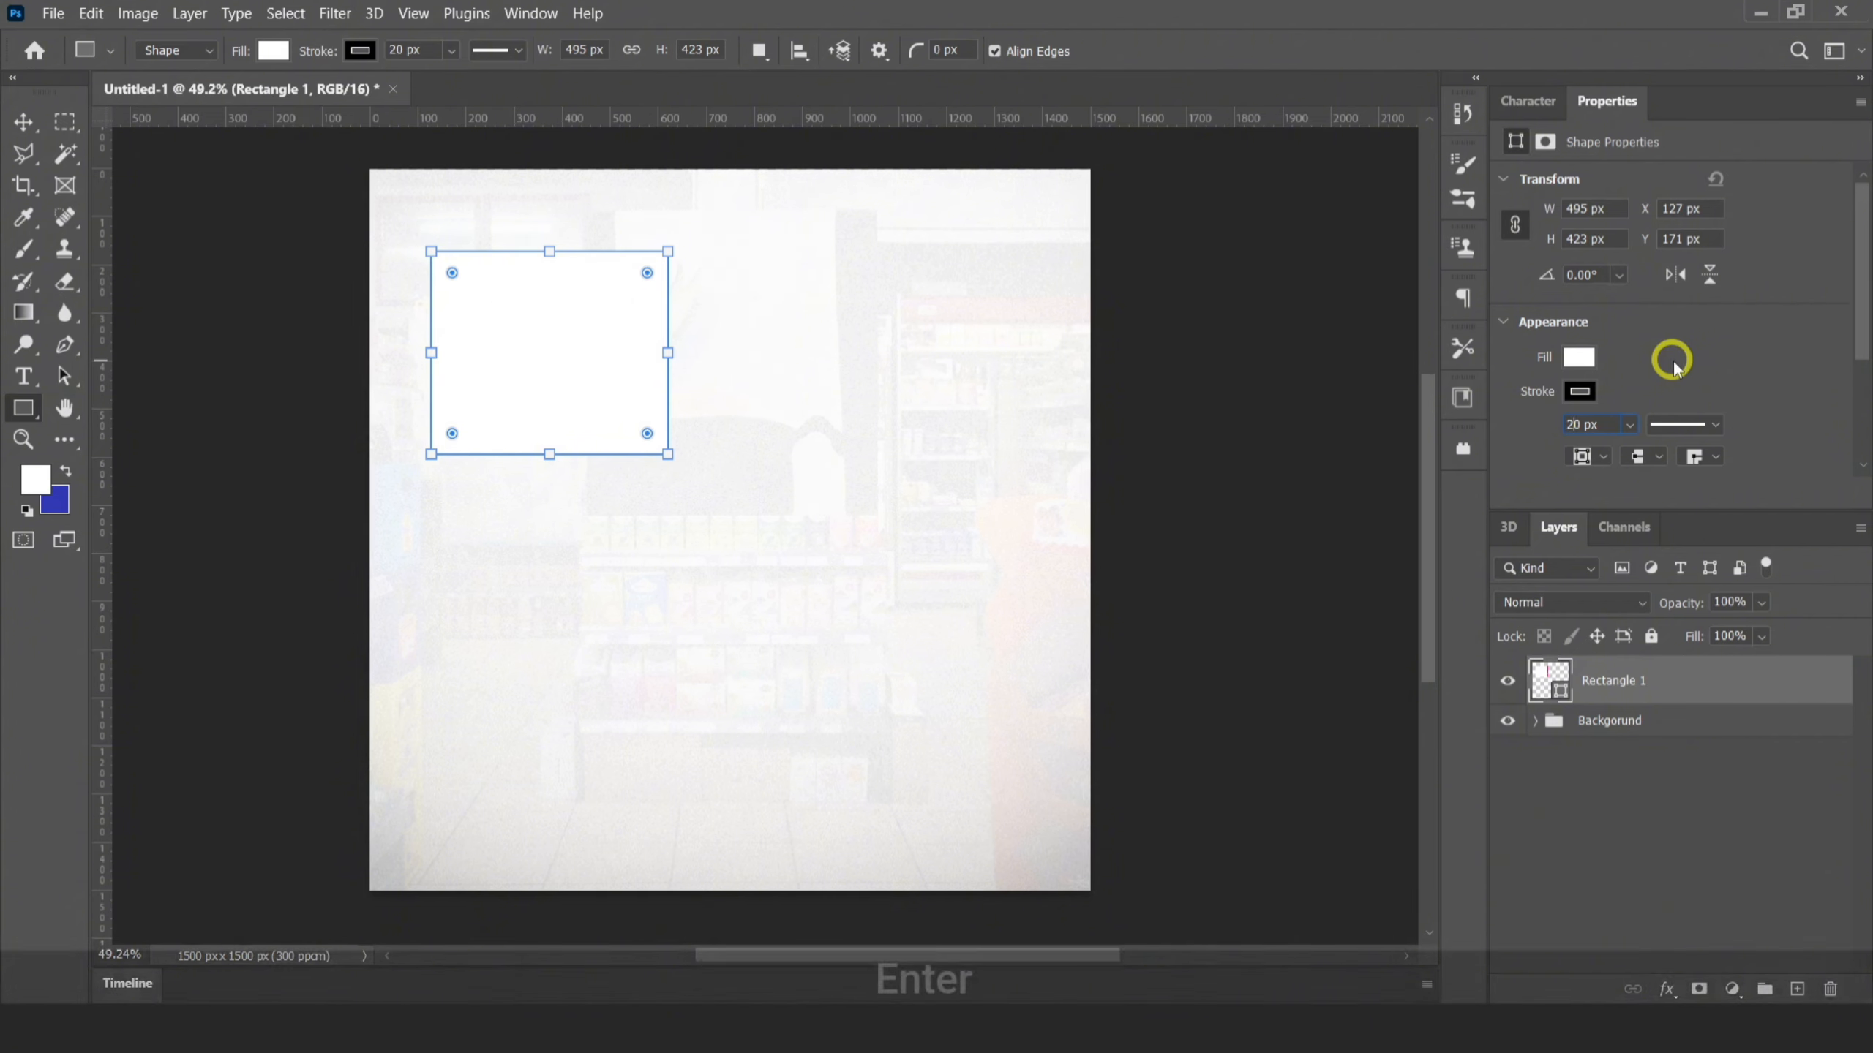
click(1586, 358)
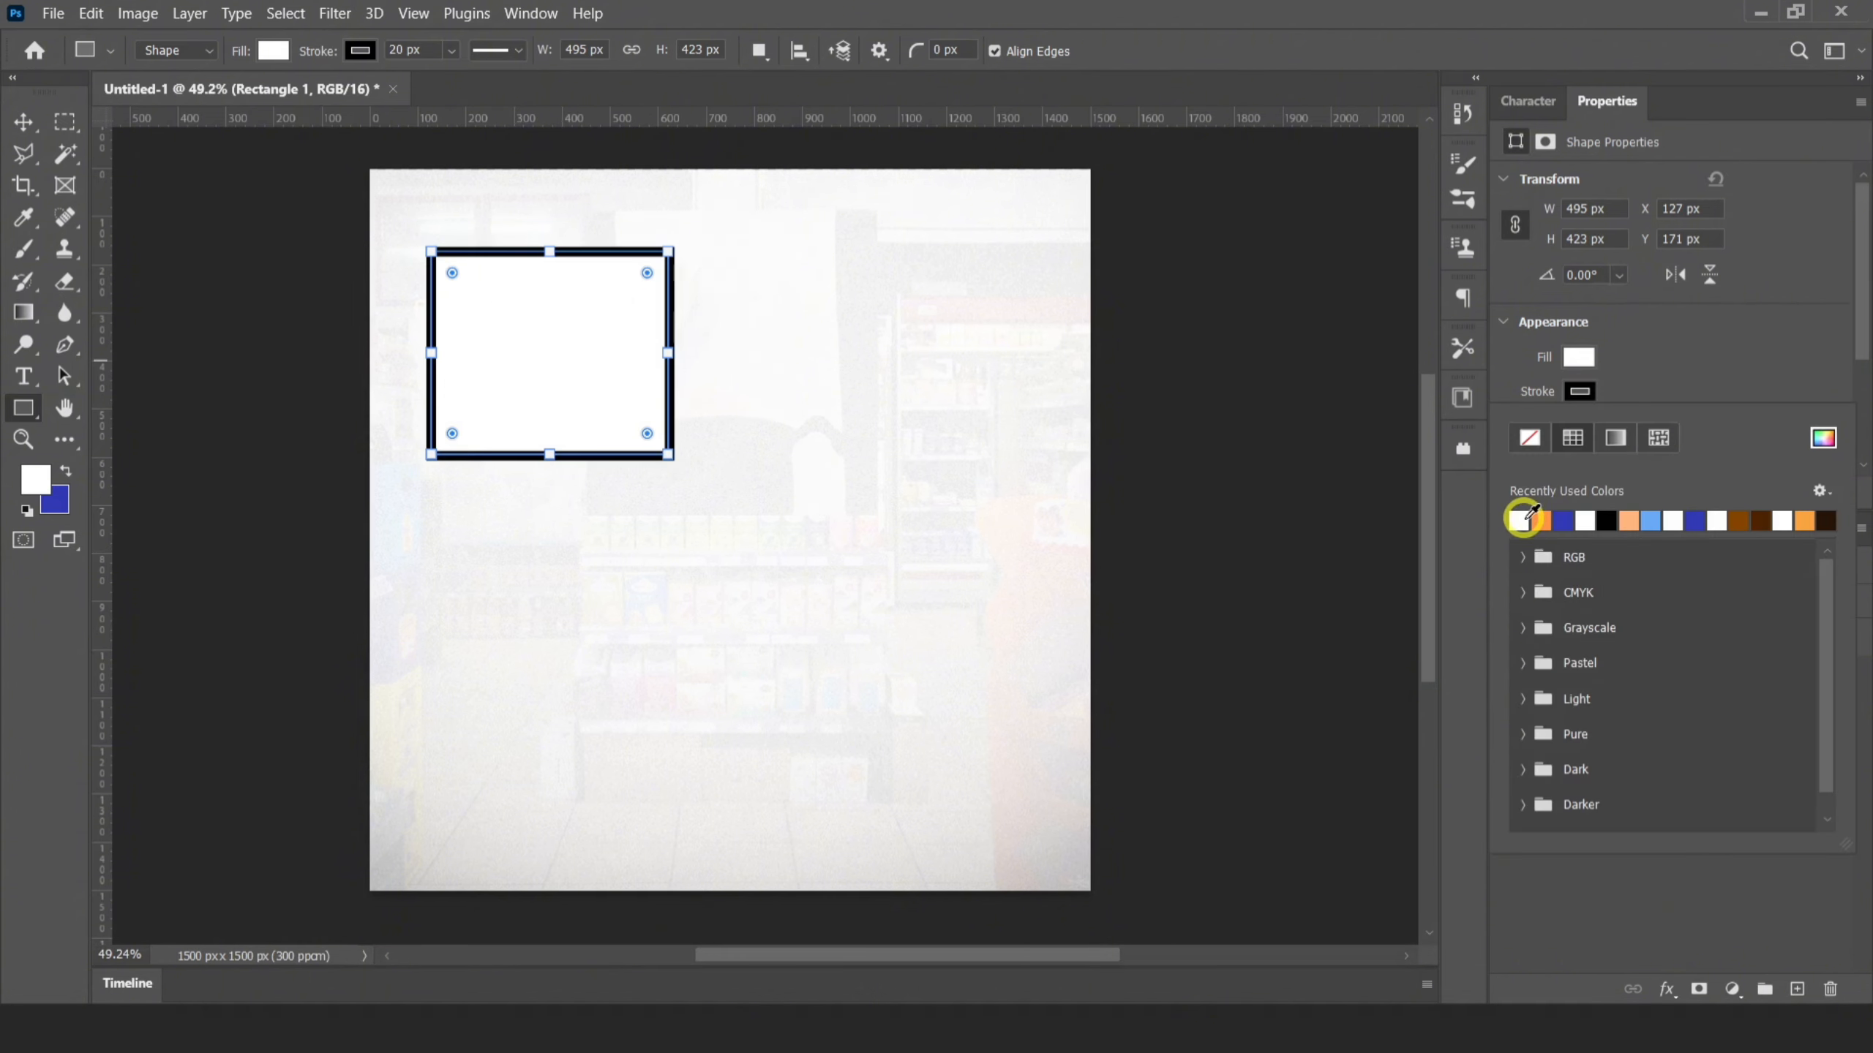
click(1520, 520)
click(1578, 357)
click(1542, 486)
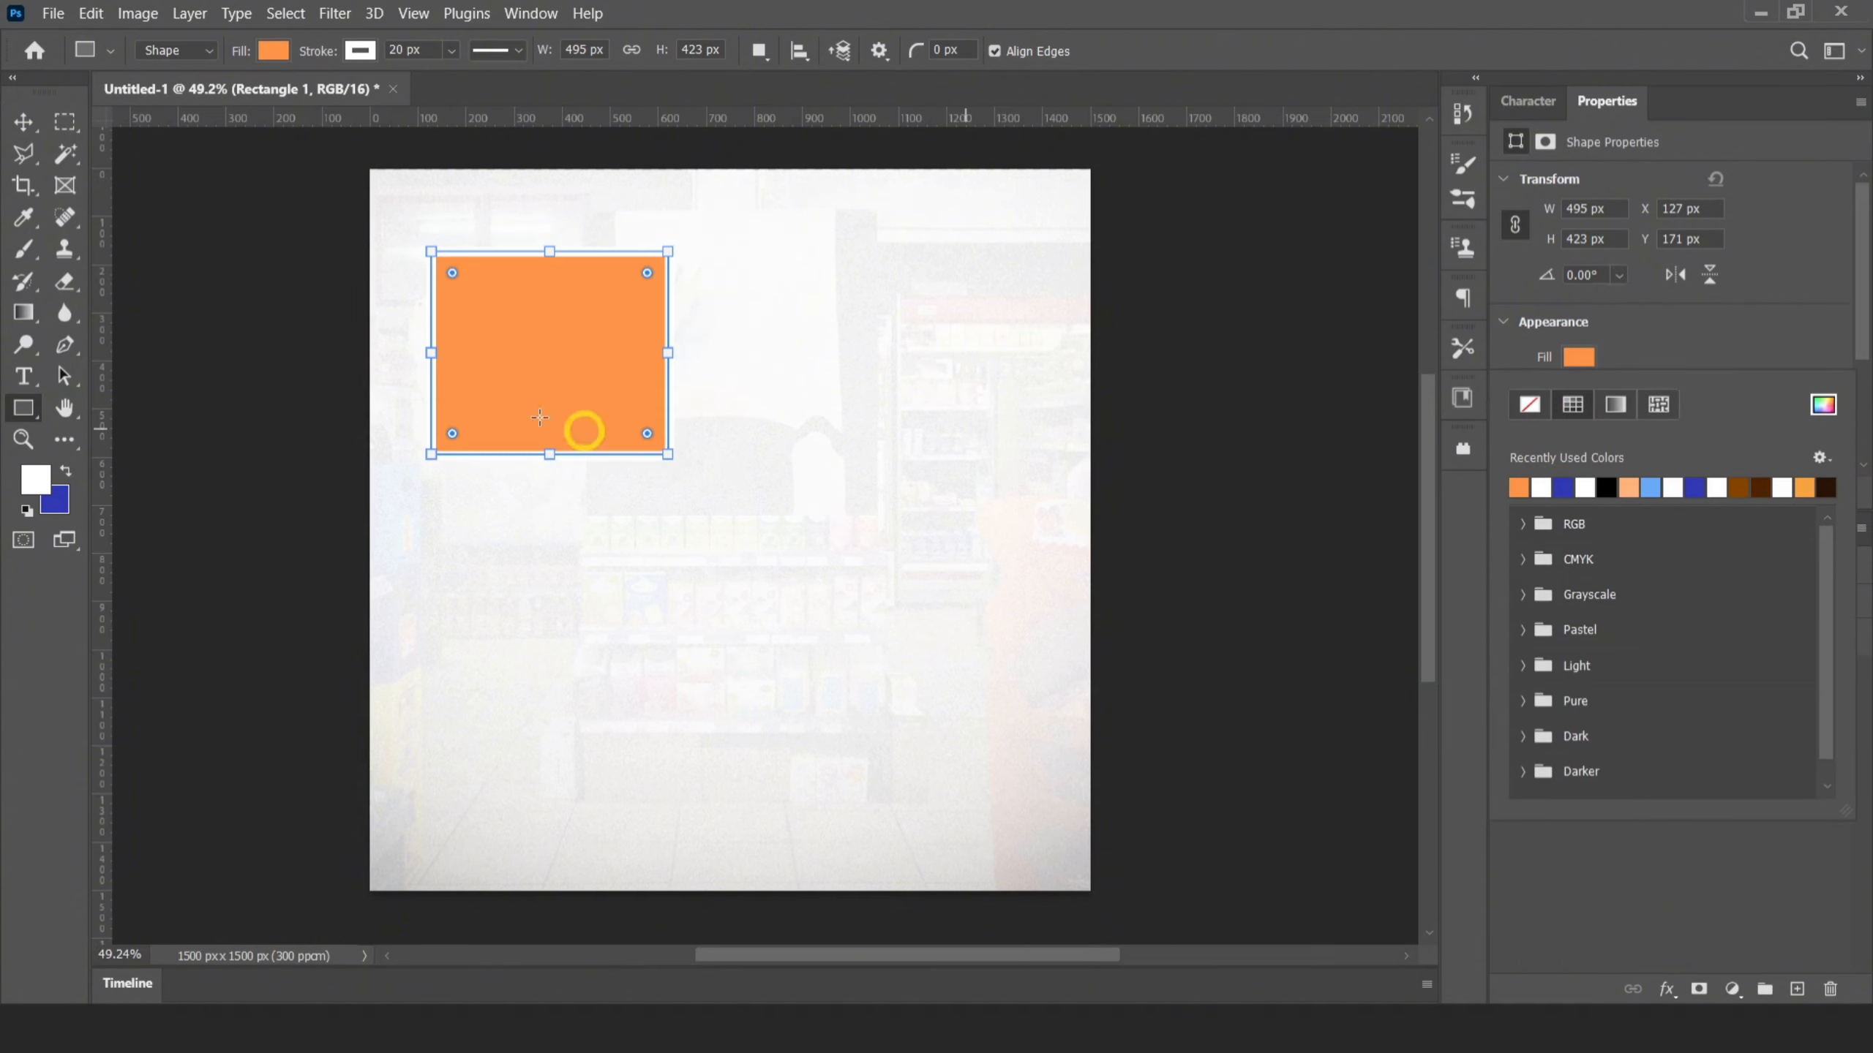
click(38, 118)
click(1024, 484)
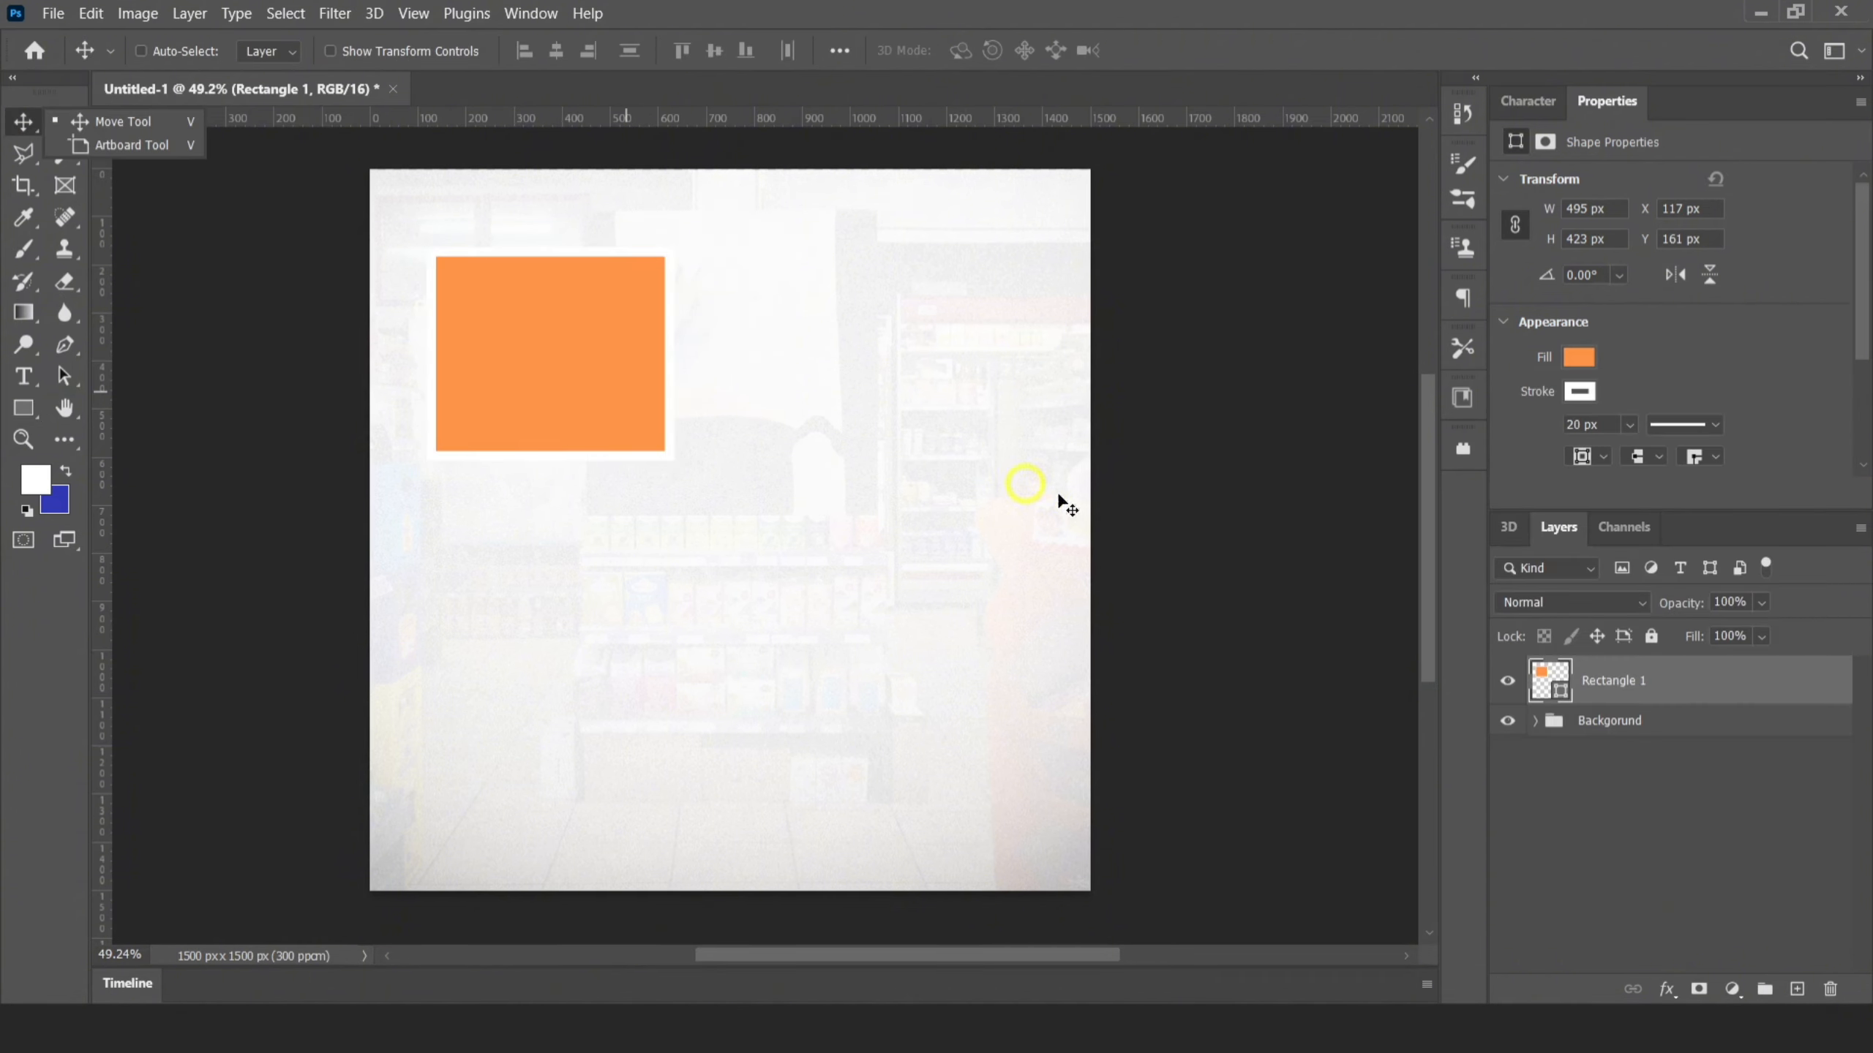
Add a drop shadow to the rectangle with opacity 39%, angle 119°, distance 39 px, spread 9% and size 98 px
right_click(1651, 679)
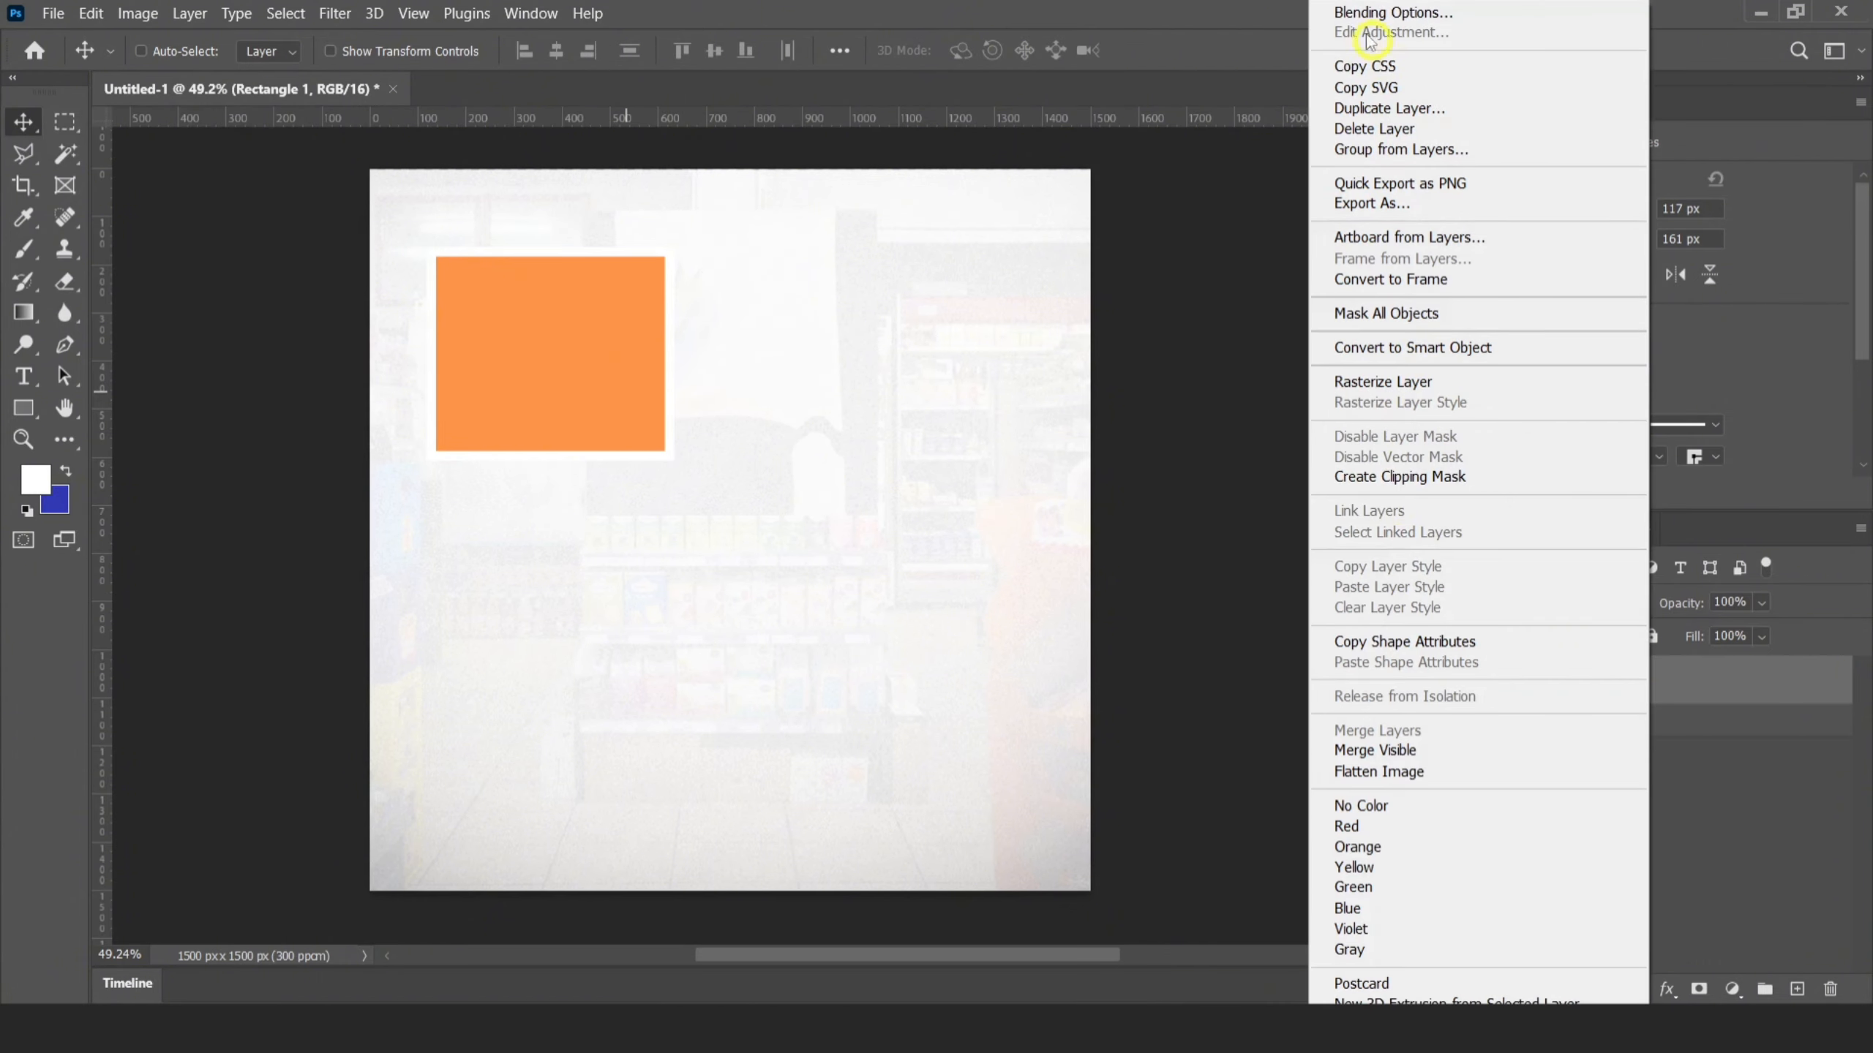
click(1377, 13)
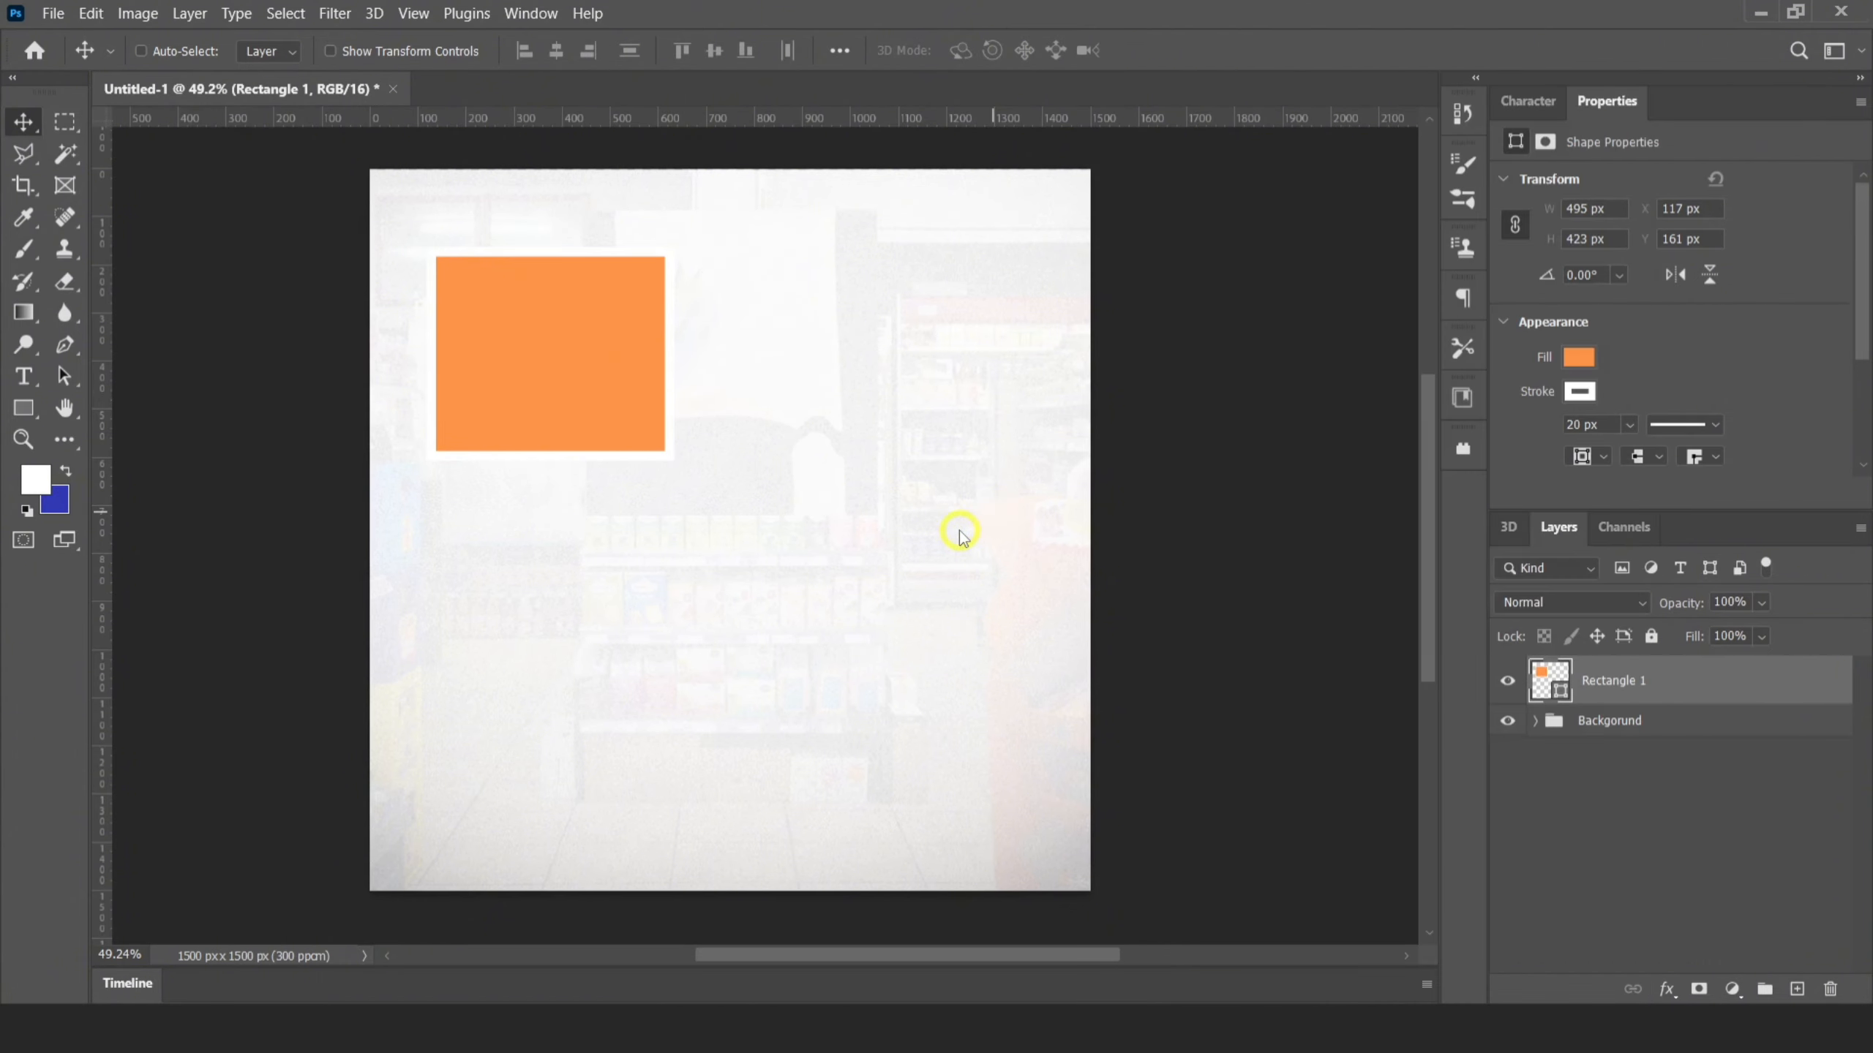
click(1008, 555)
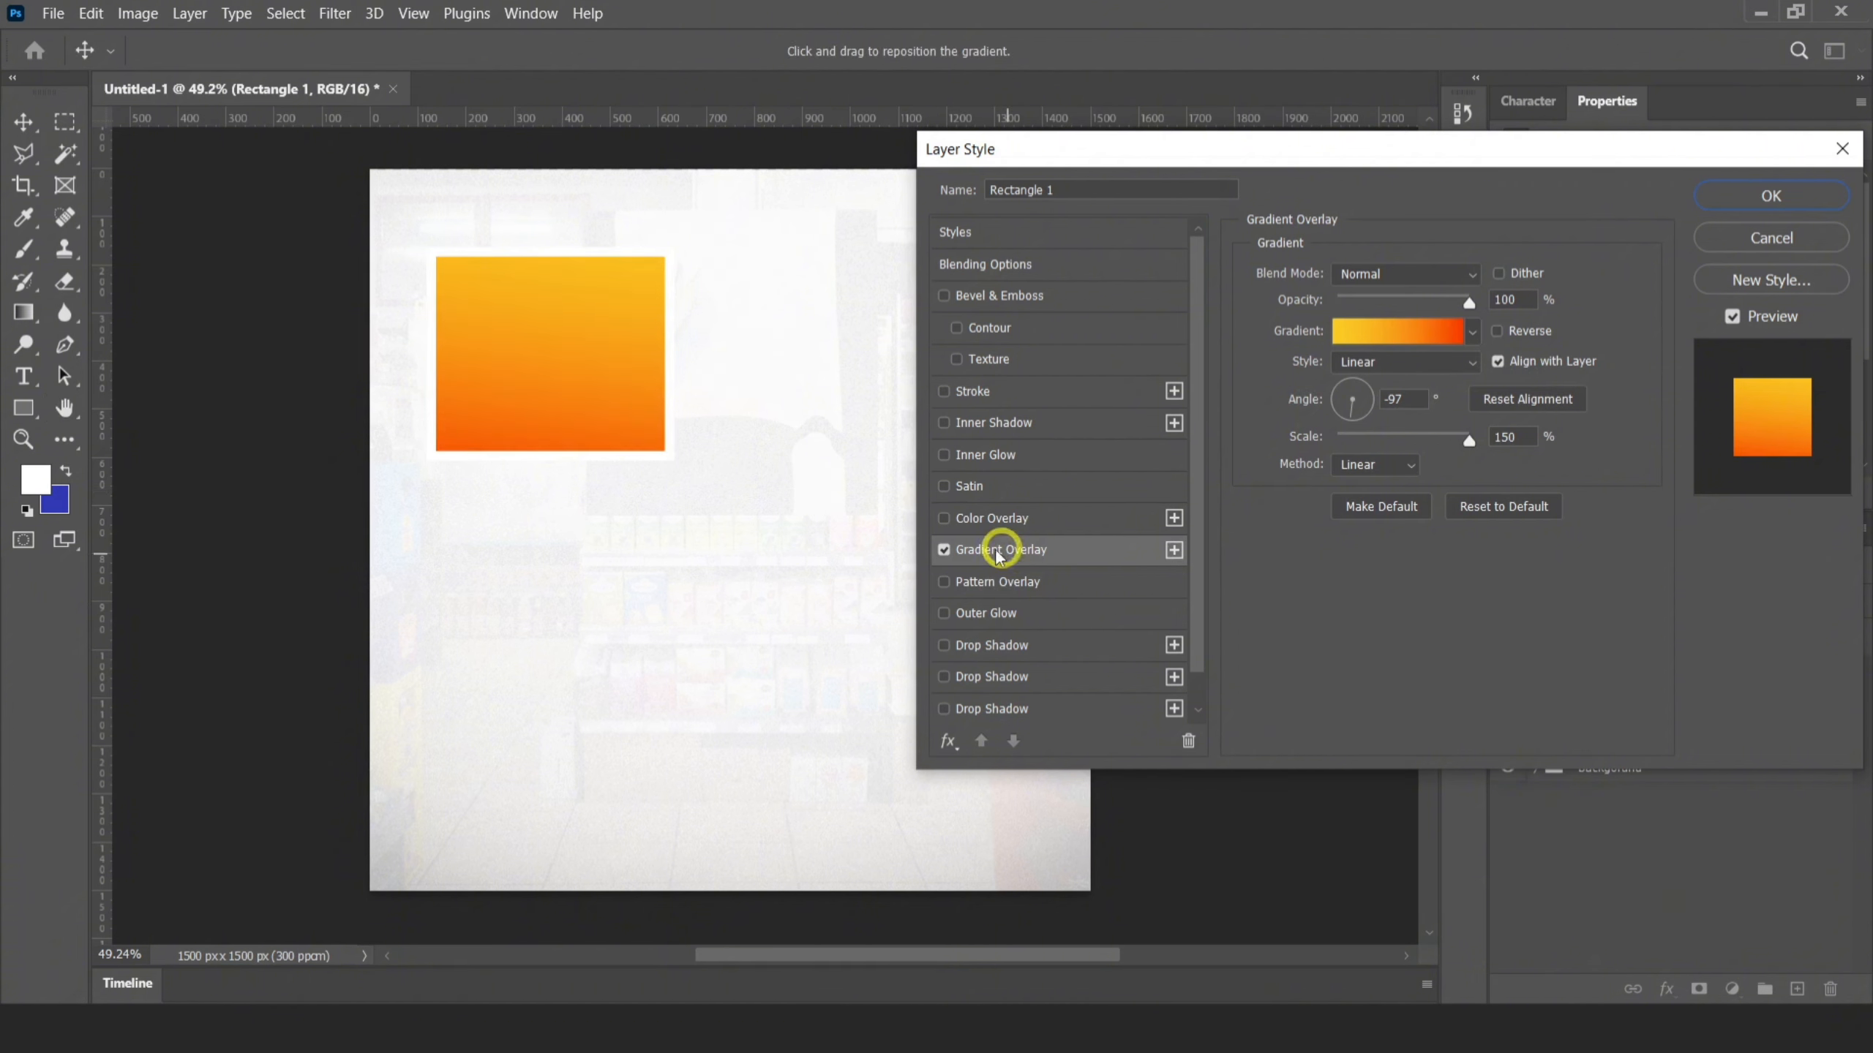
click(944, 550)
click(944, 644)
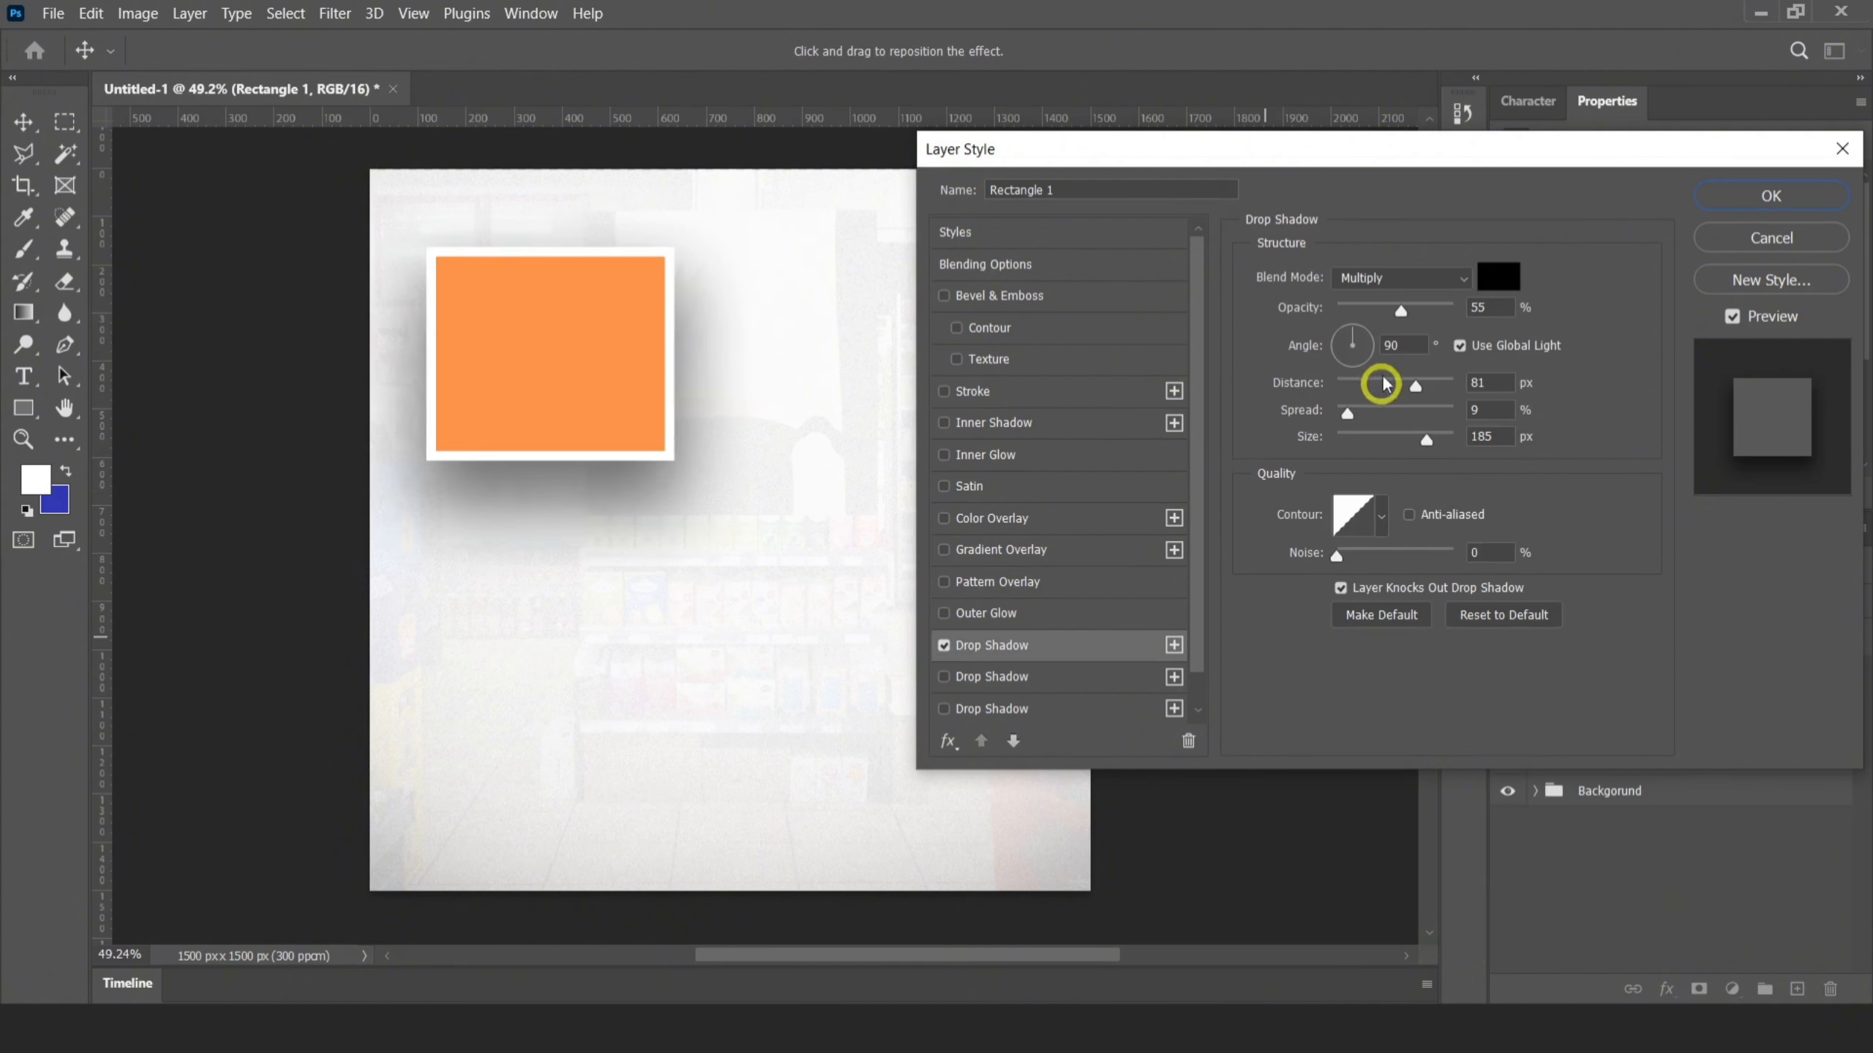
drag(1400, 313, 1381, 314)
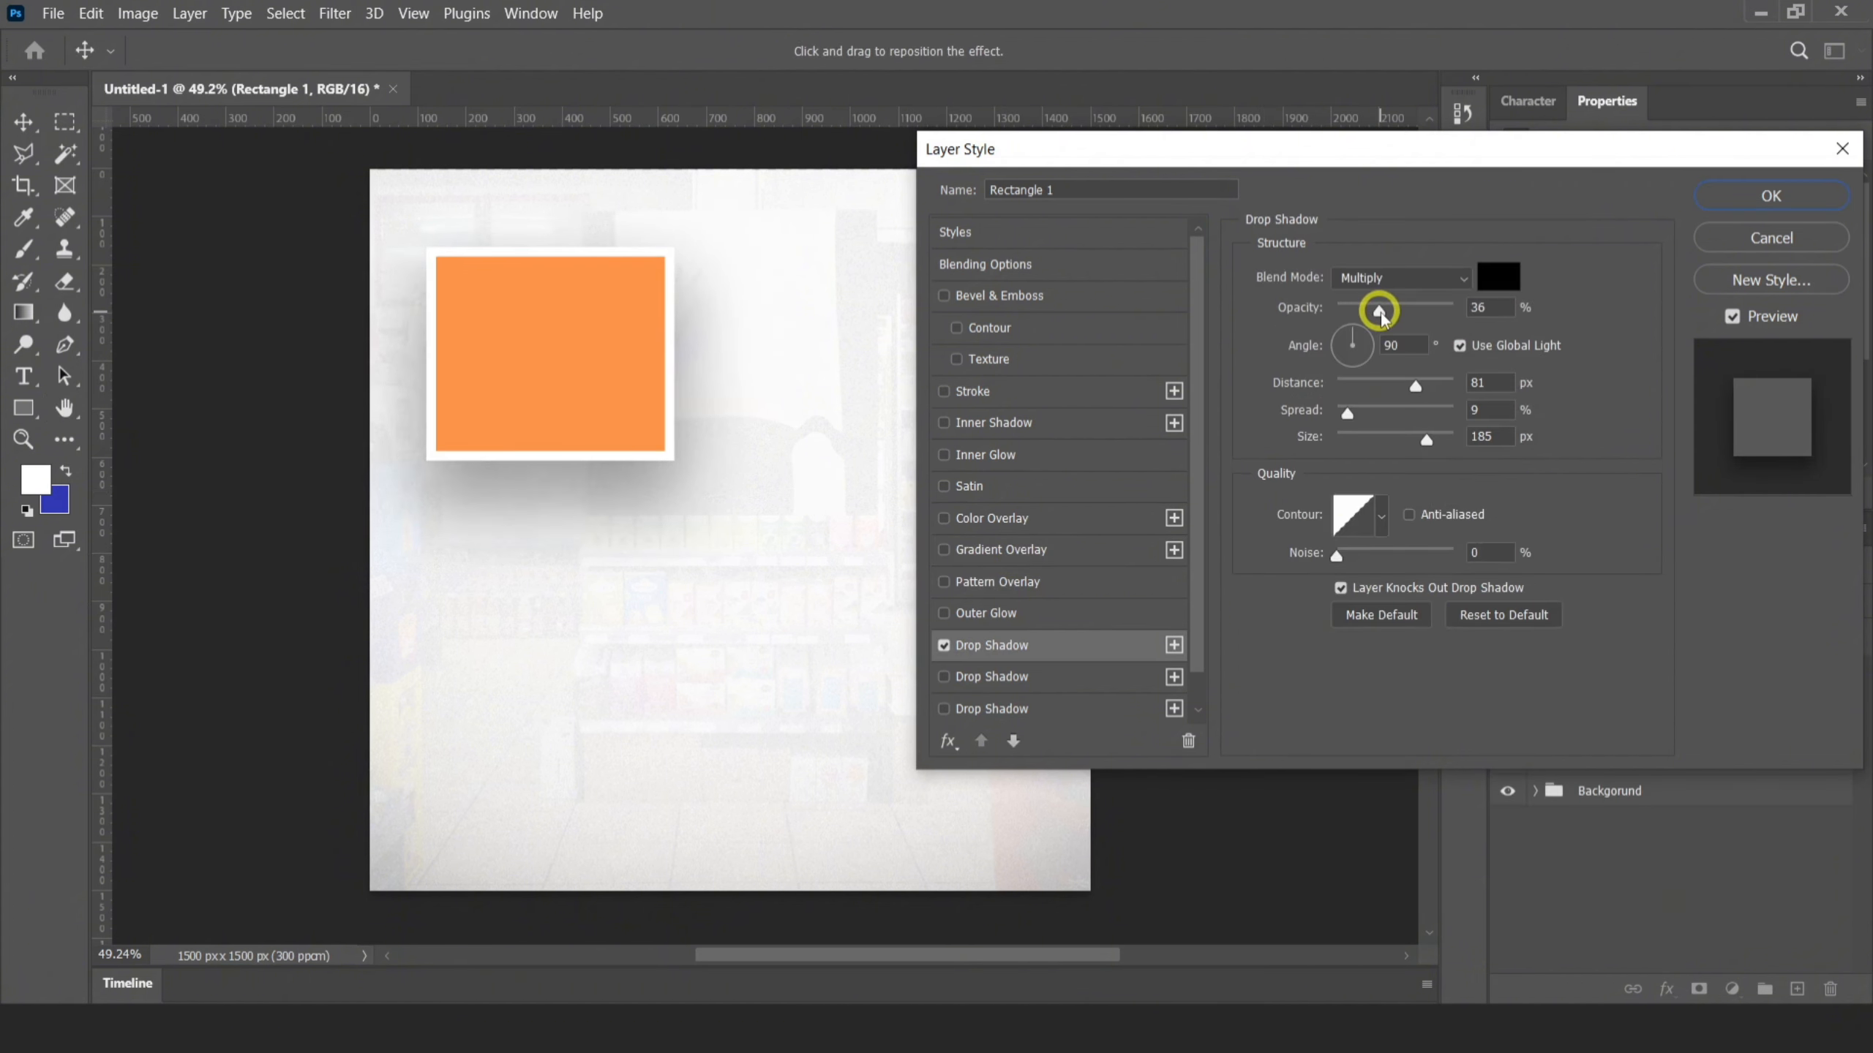
drag(1405, 451, 1389, 455)
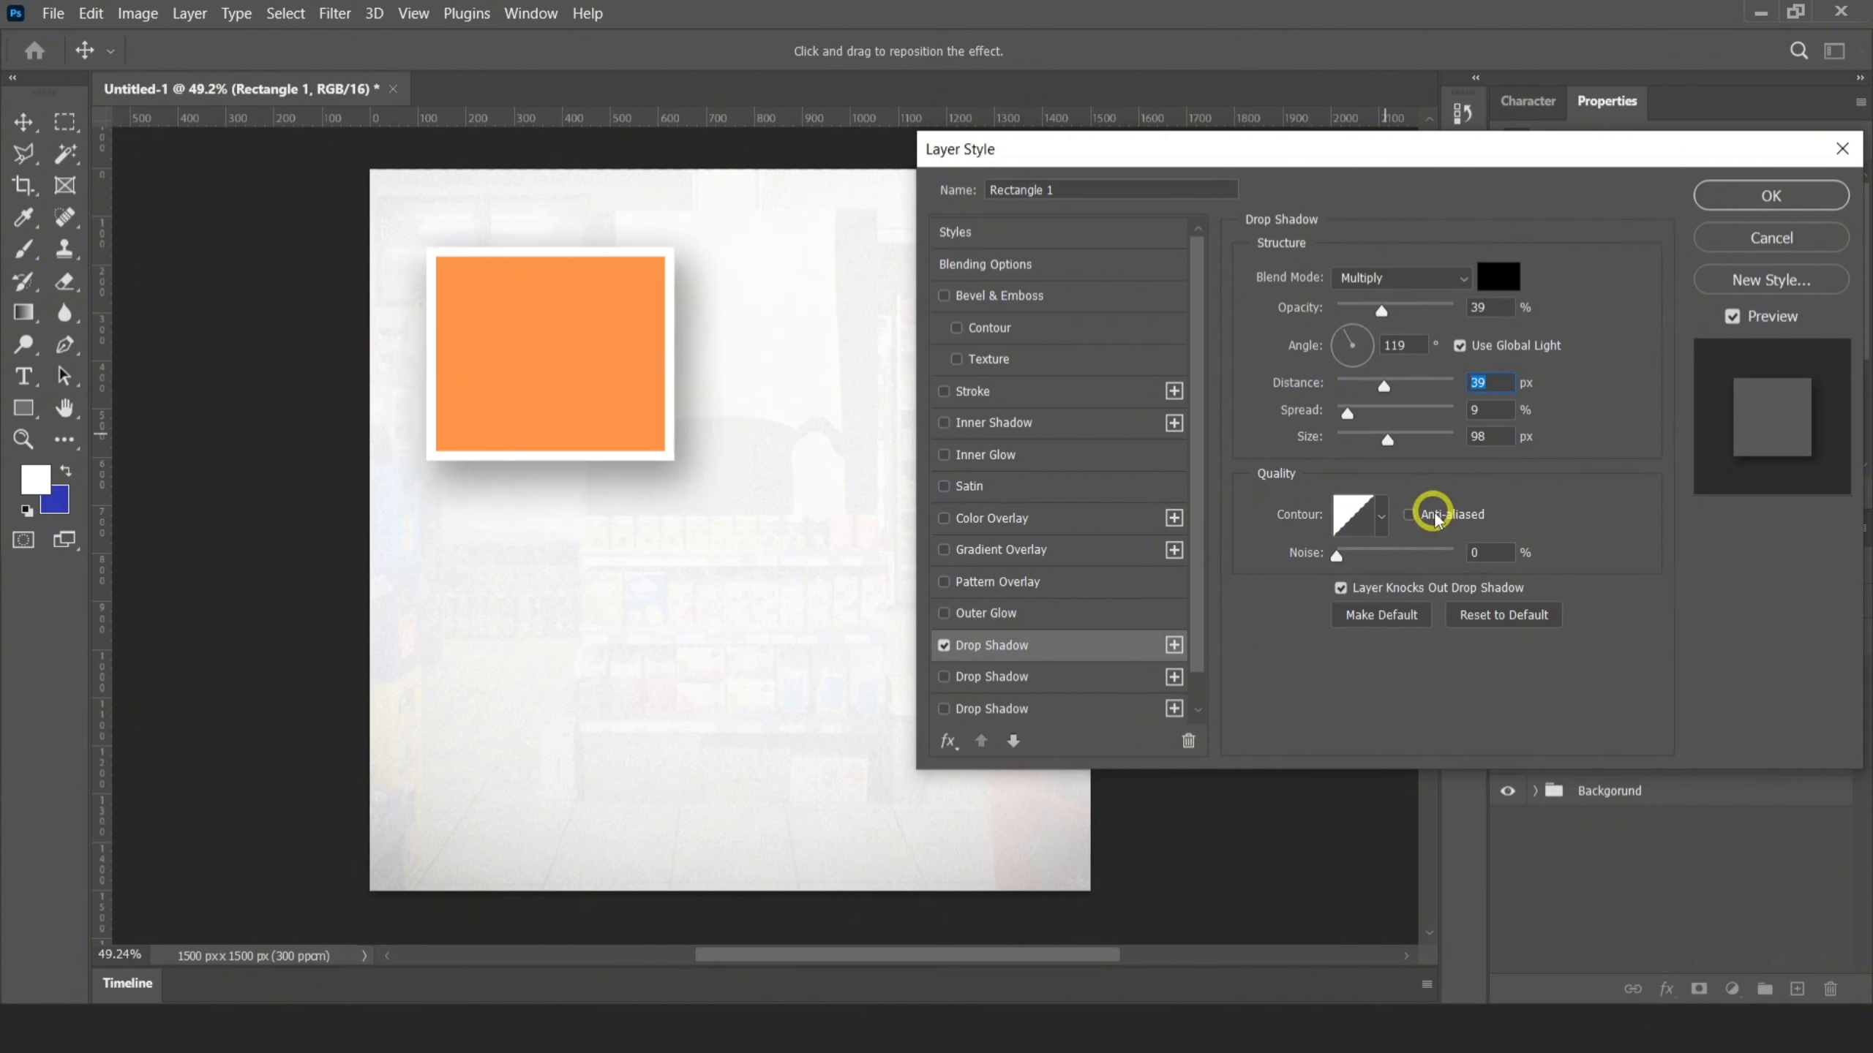
click(1708, 210)
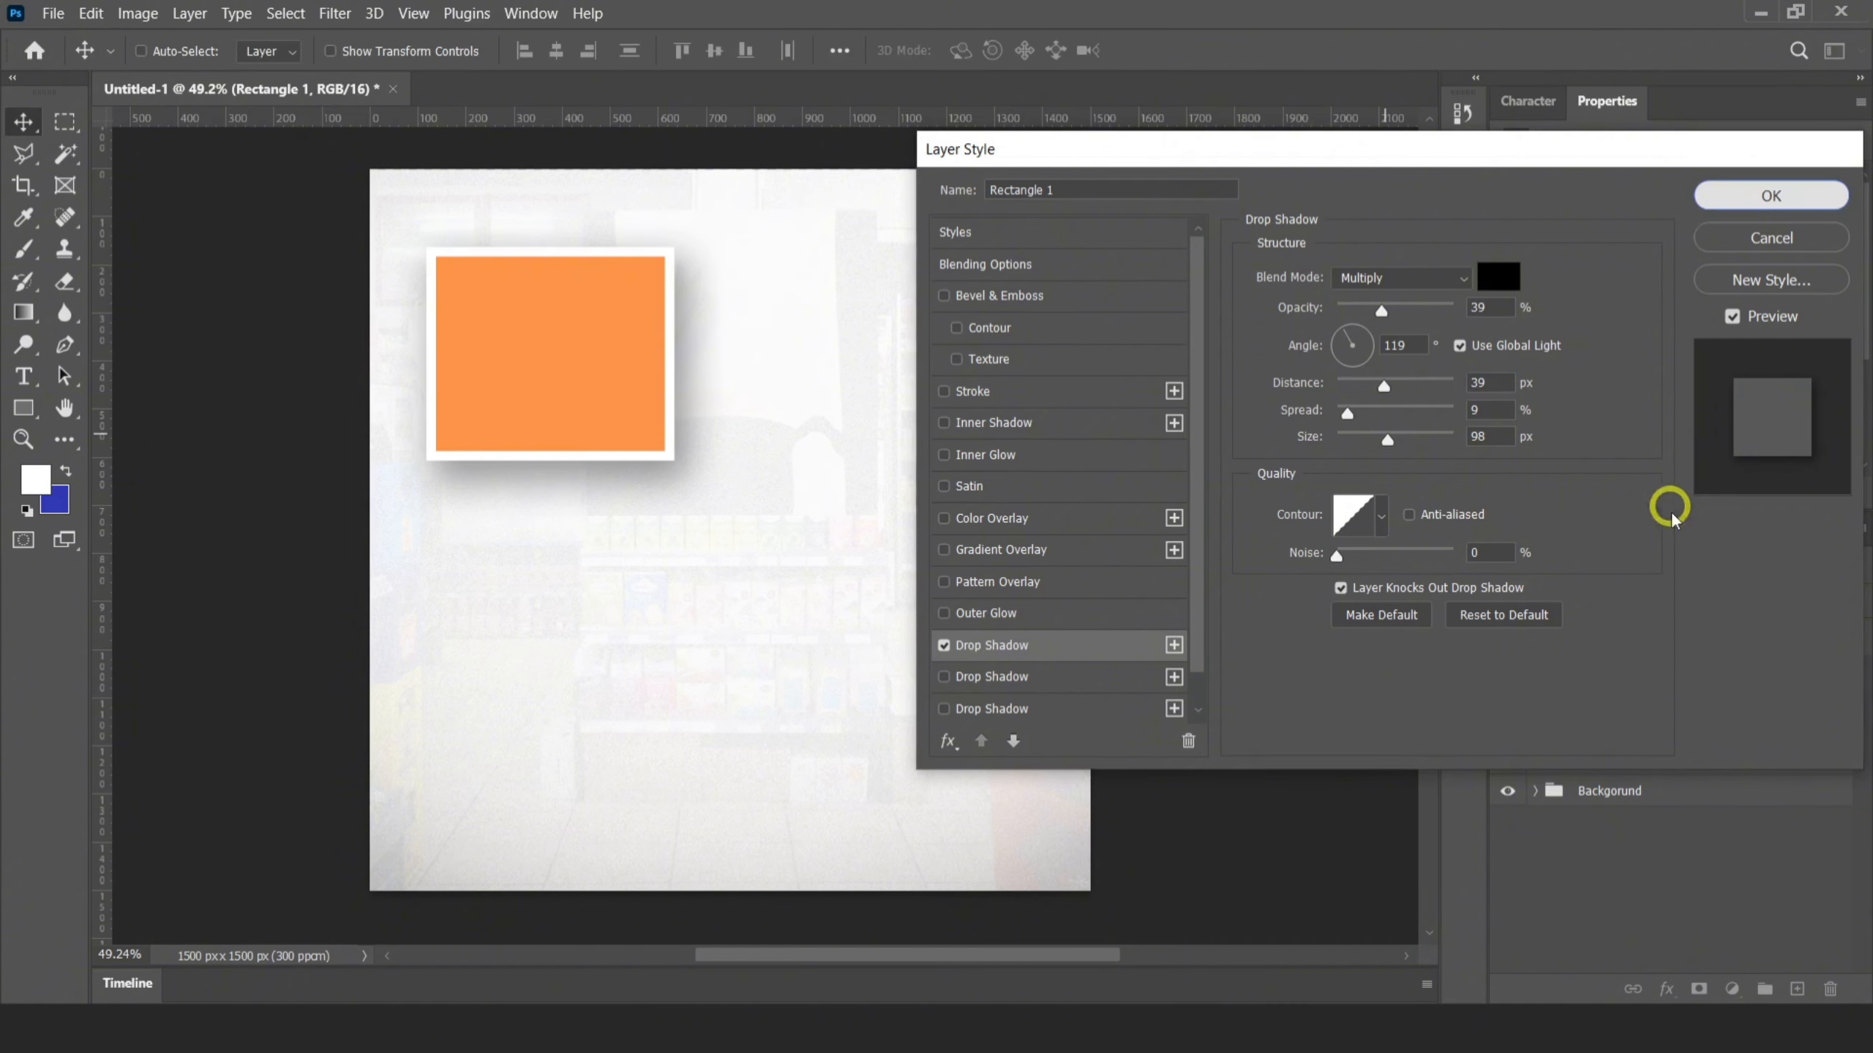
click(1835, 678)
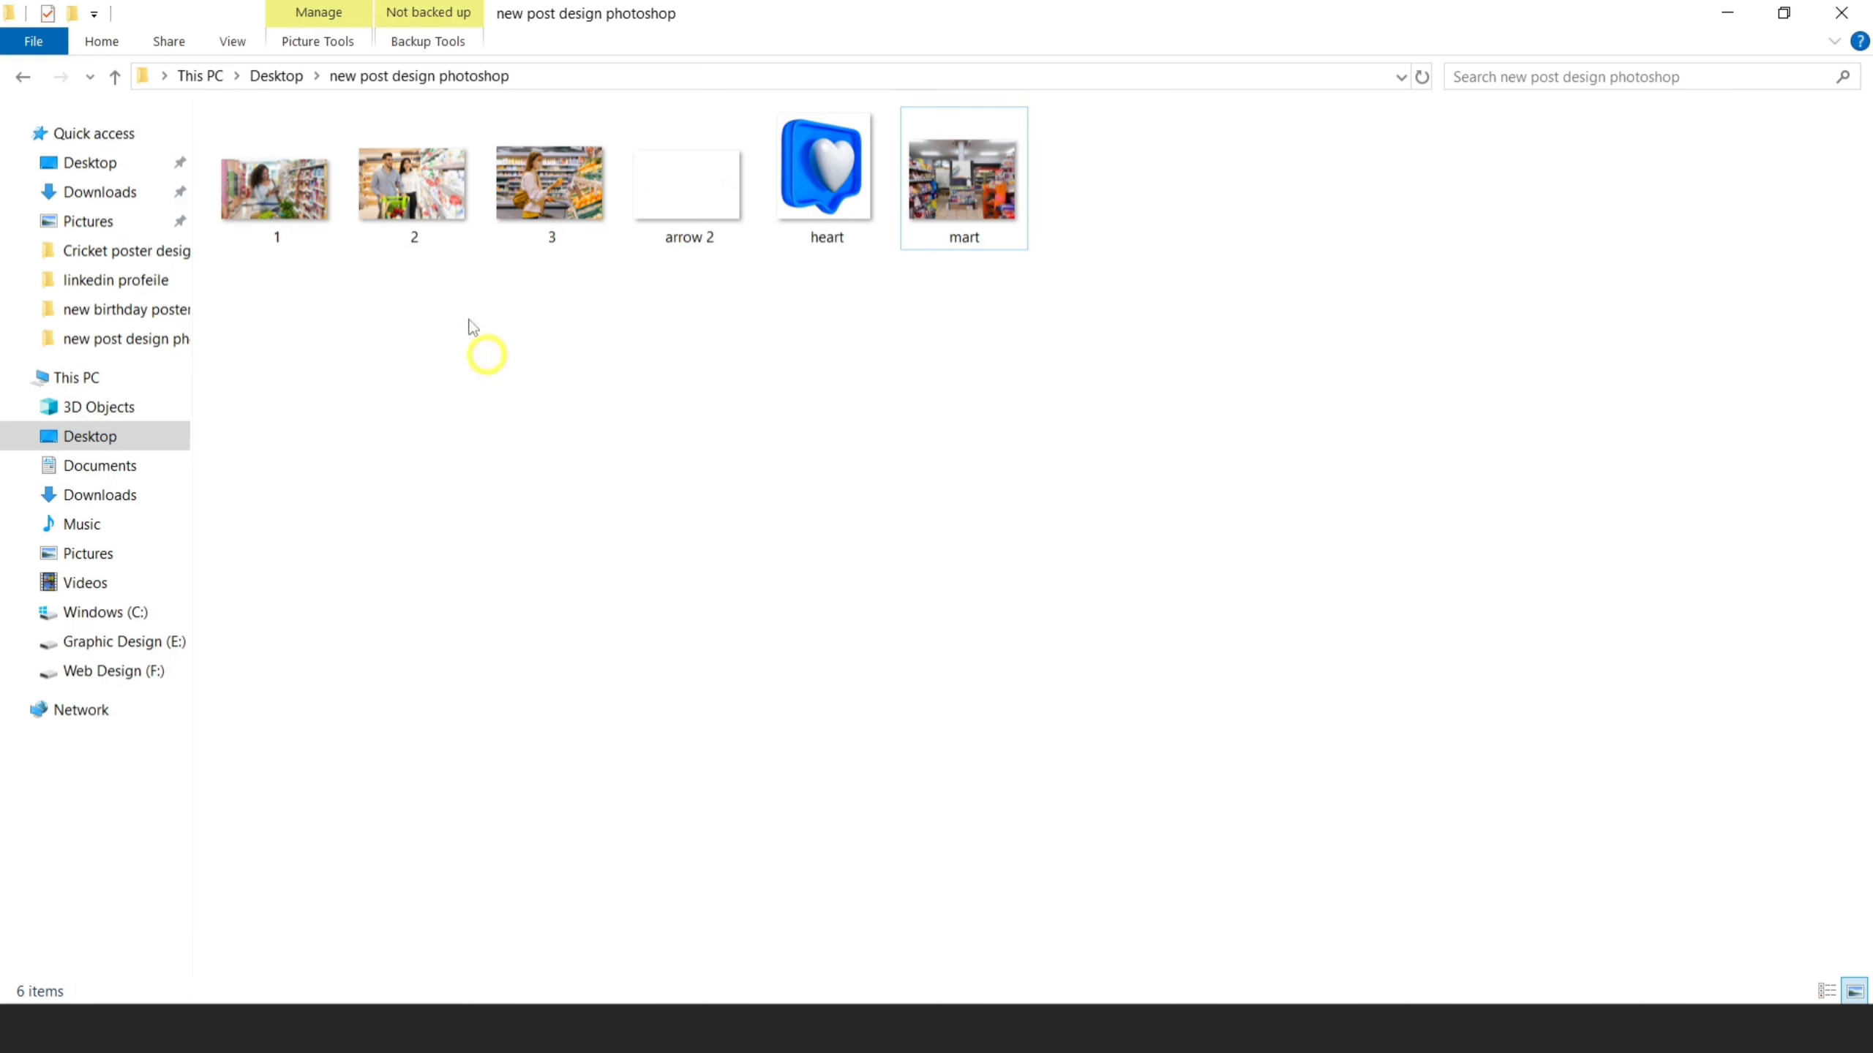
Place image 3 from the new post design photoshop folder over the rectangle at about 8.87% scale and clip it to Rectangle 1
click(417, 207)
drag(582, 221, 752, 439)
drag(1023, 699, 571, 521)
drag(534, 407, 596, 430)
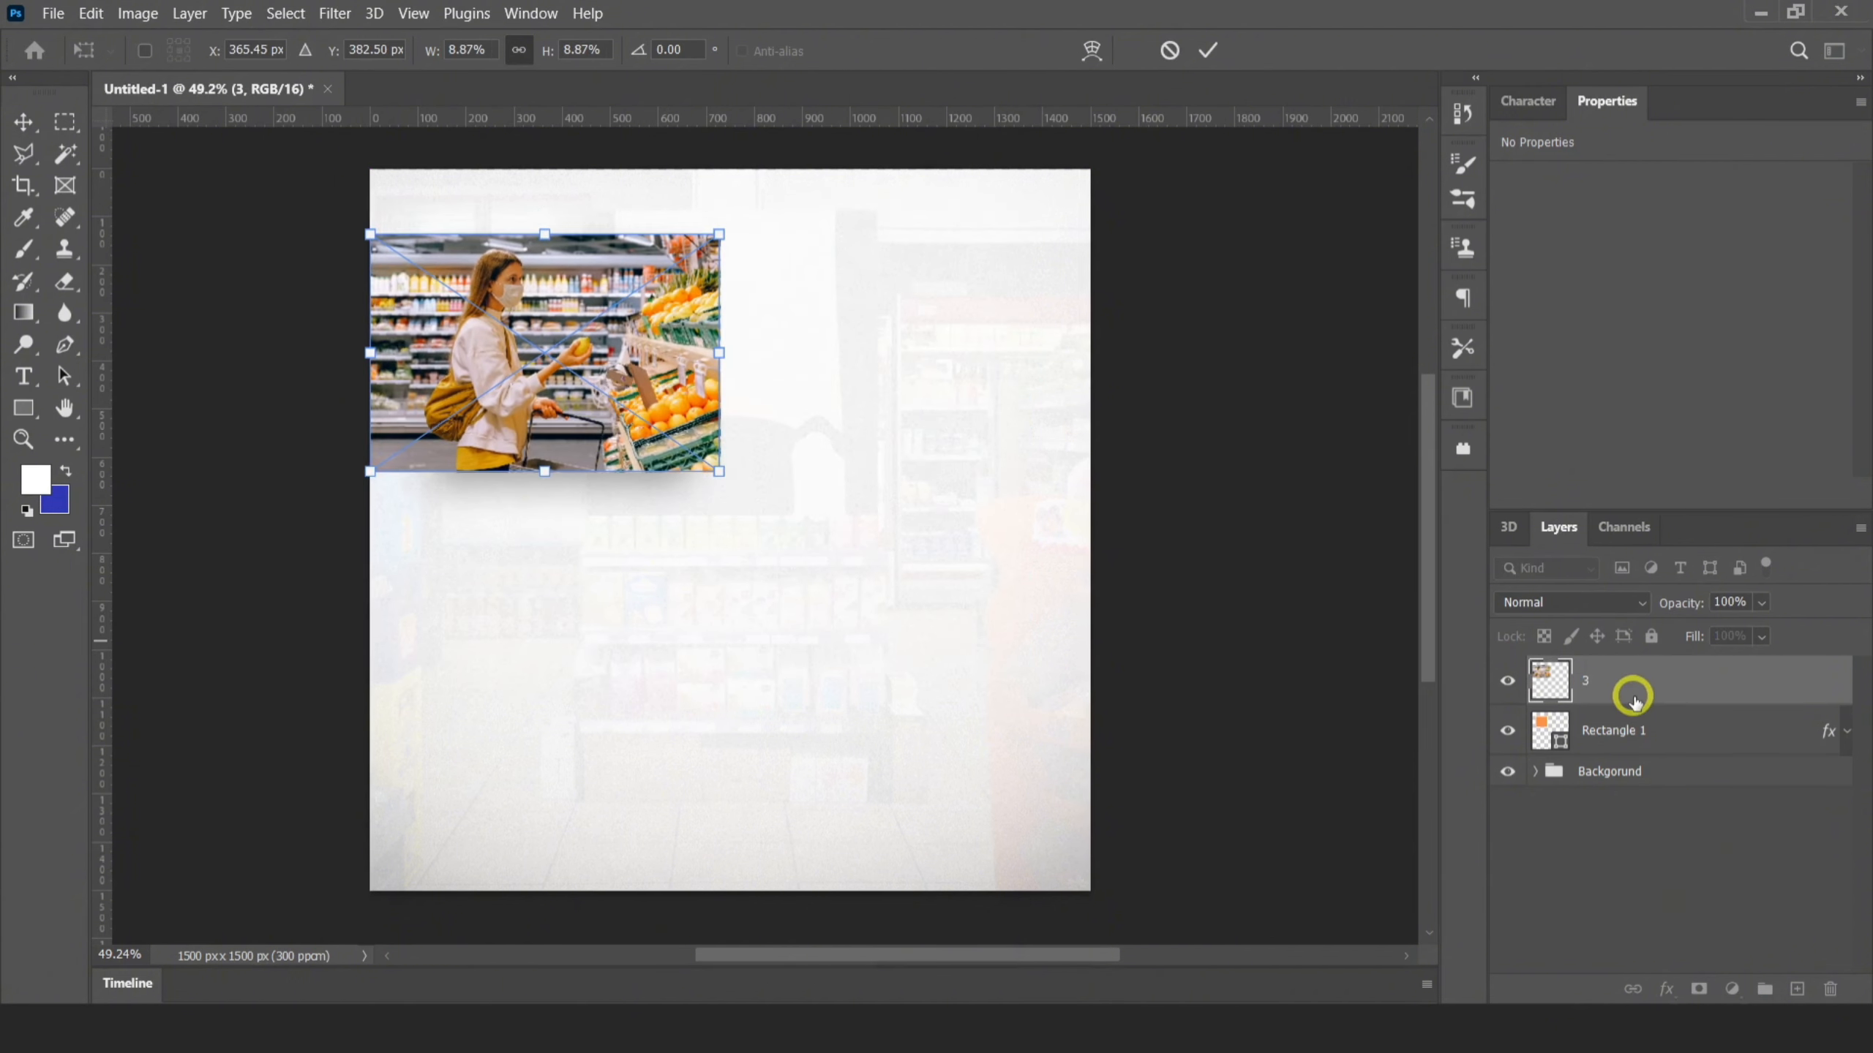
alt+click(1609, 707)
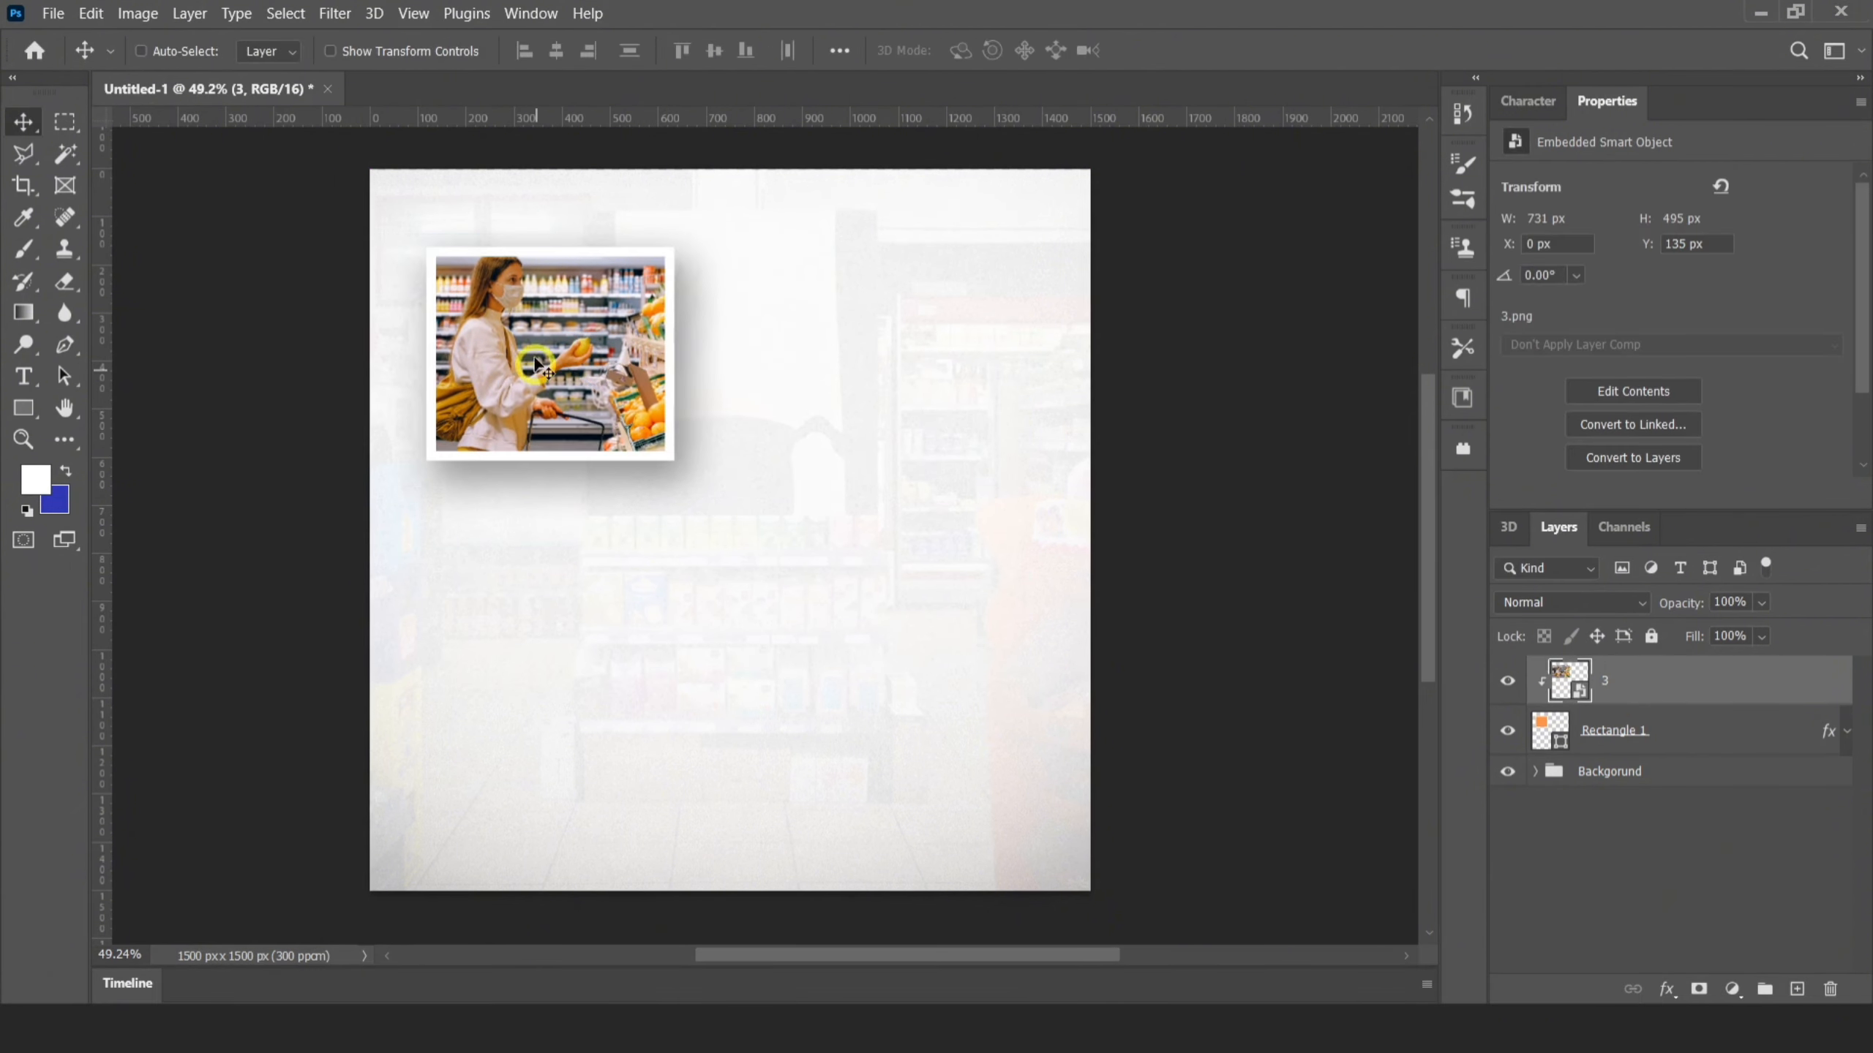
Reposition the clipped photo inside the frame to X 48 px, Y 171 px so the woman shopping is well framed
scroll(509, 296, up, 3)
drag(498, 299, 530, 317)
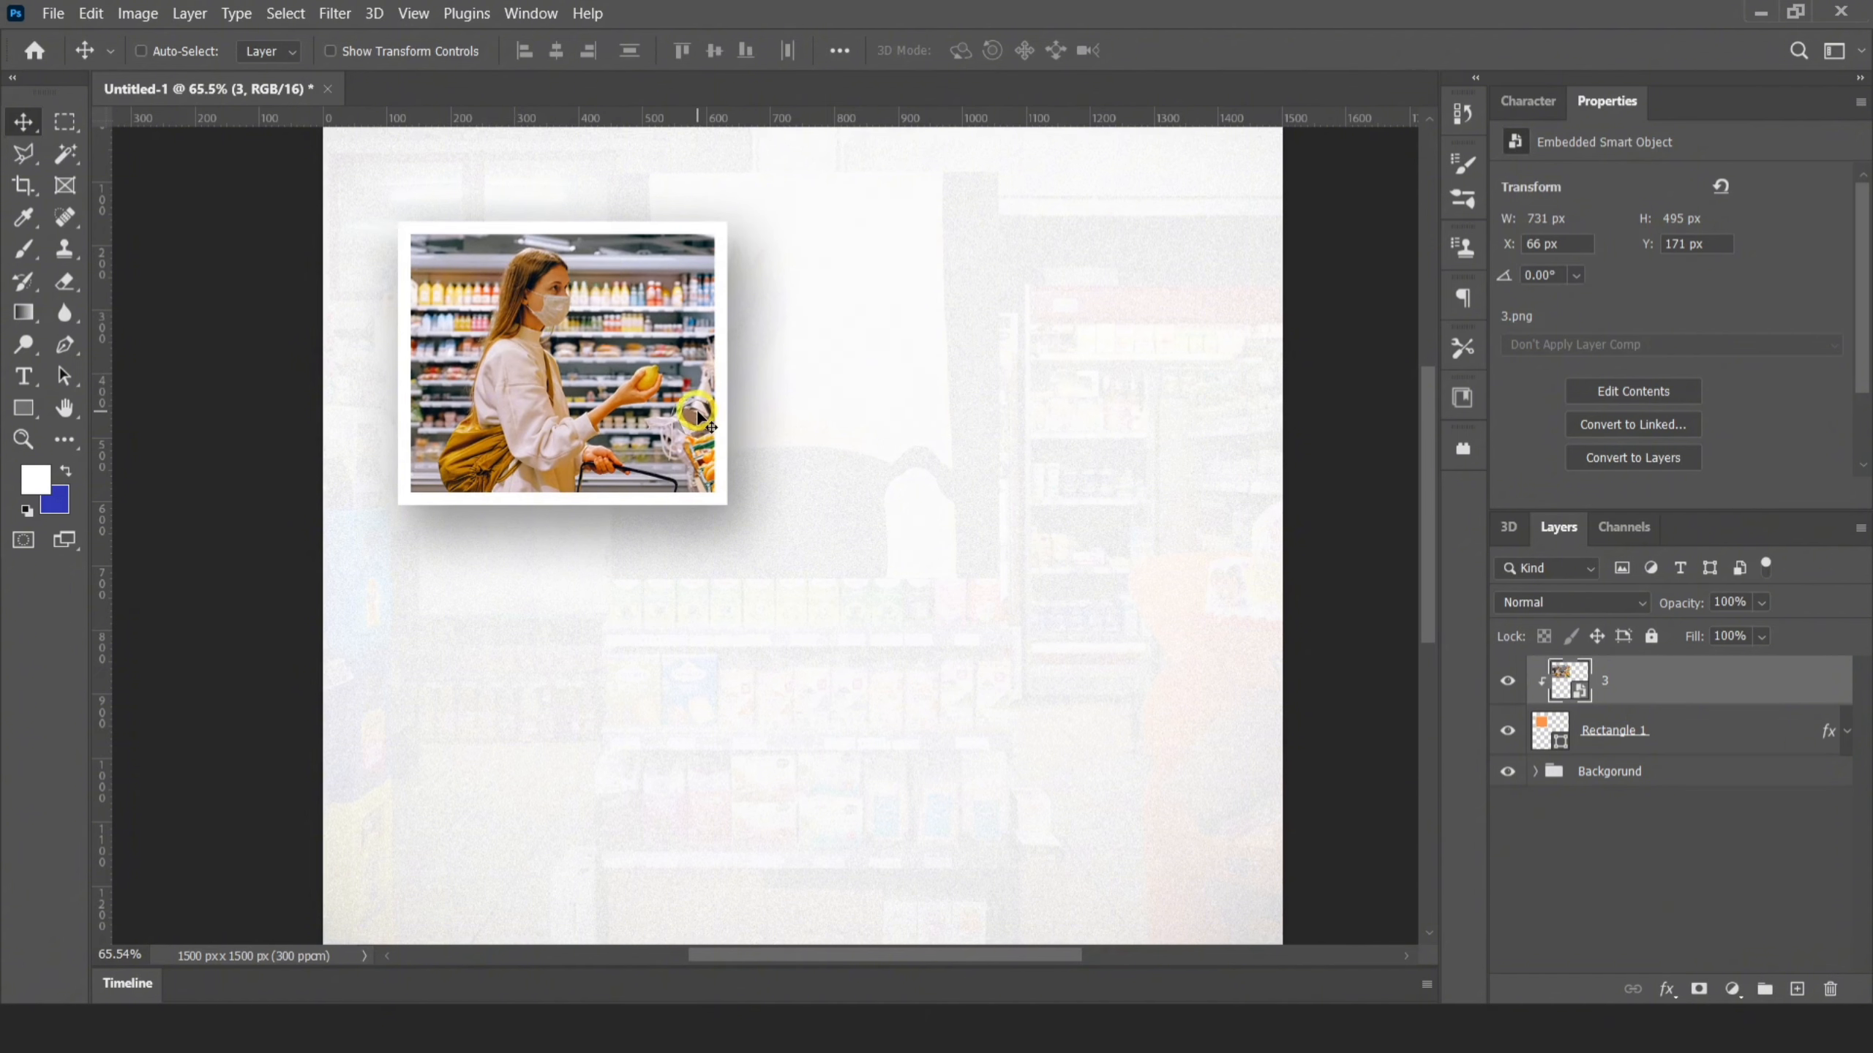
key(Left)
key(Left)
key(Left)
key(Left)
key(Left)
key(Left)
key(Left)
key(Left)
key(Left)
key(Left)
key(Left)
key(Left)
key(Left)
key(Left)
key(Left)
key(Left)
key(Left)
key(Left)
key(Left)
key(Left)
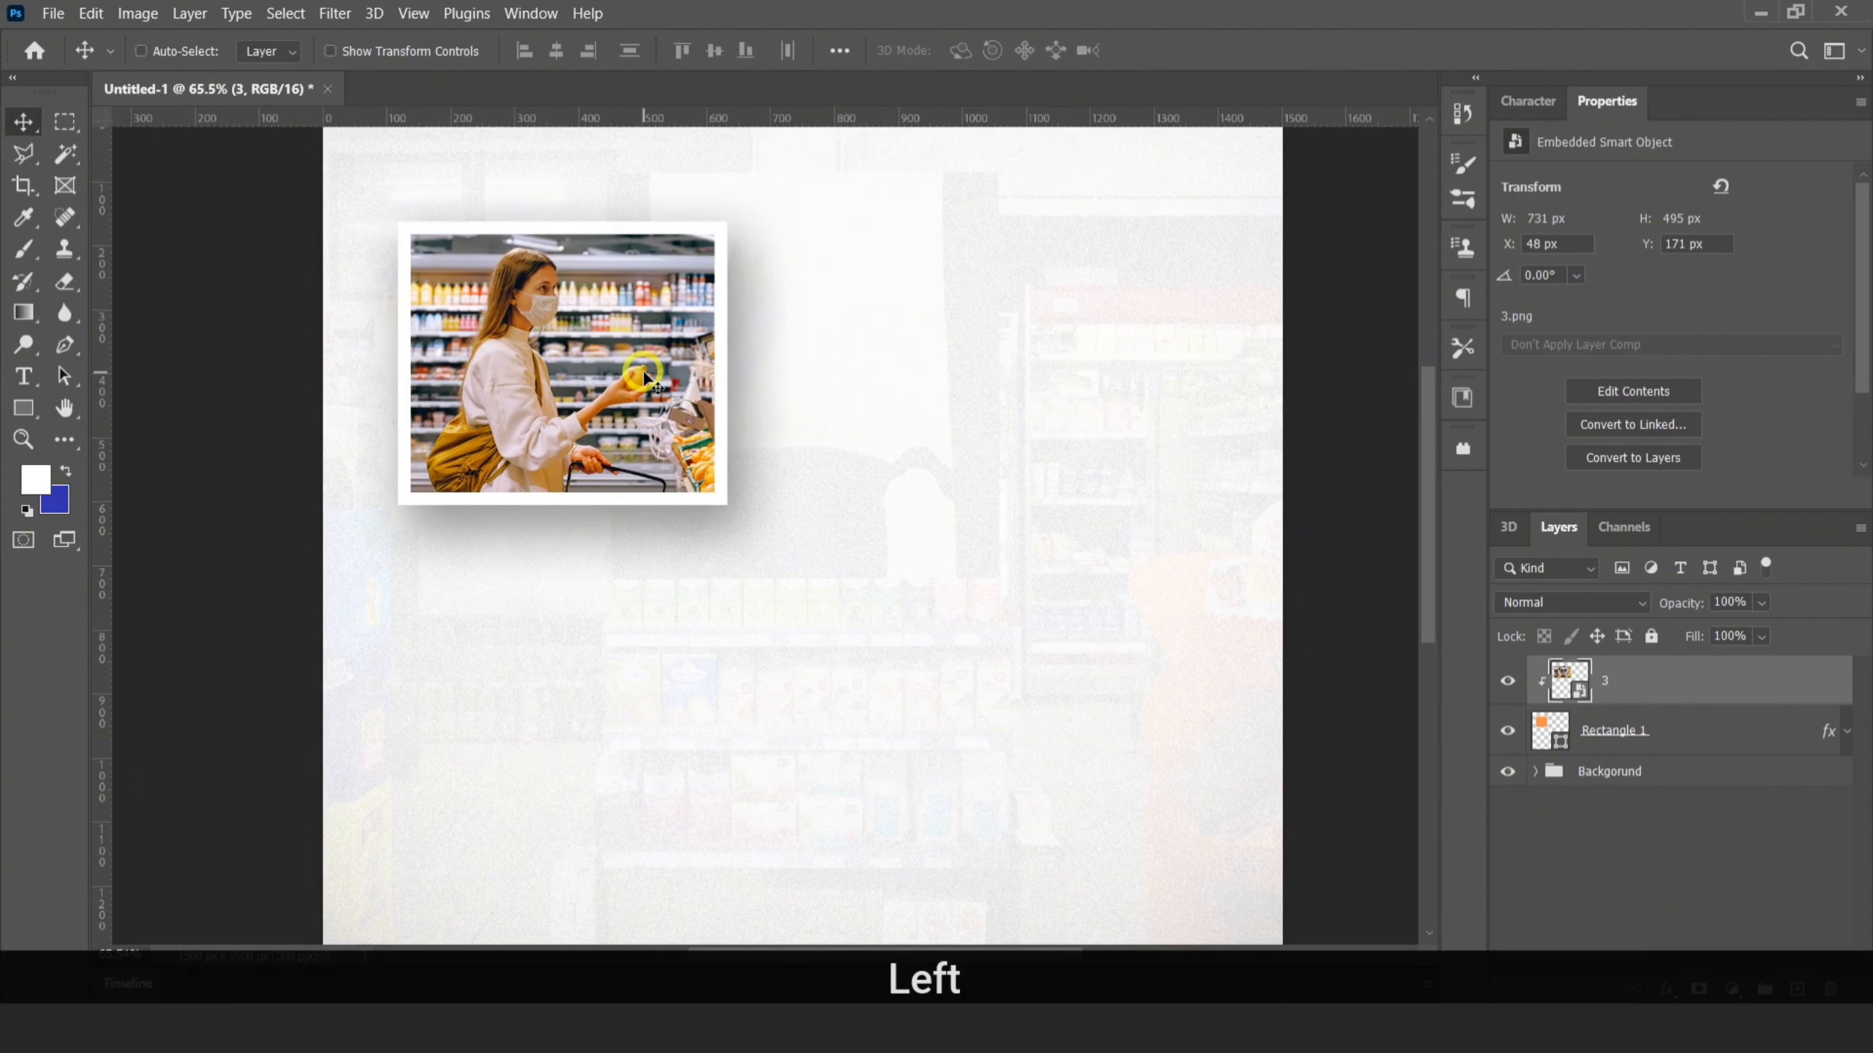
Enlarge the clipped photo slightly to about 749 × 507 px within the frame
key(ctrl+t)
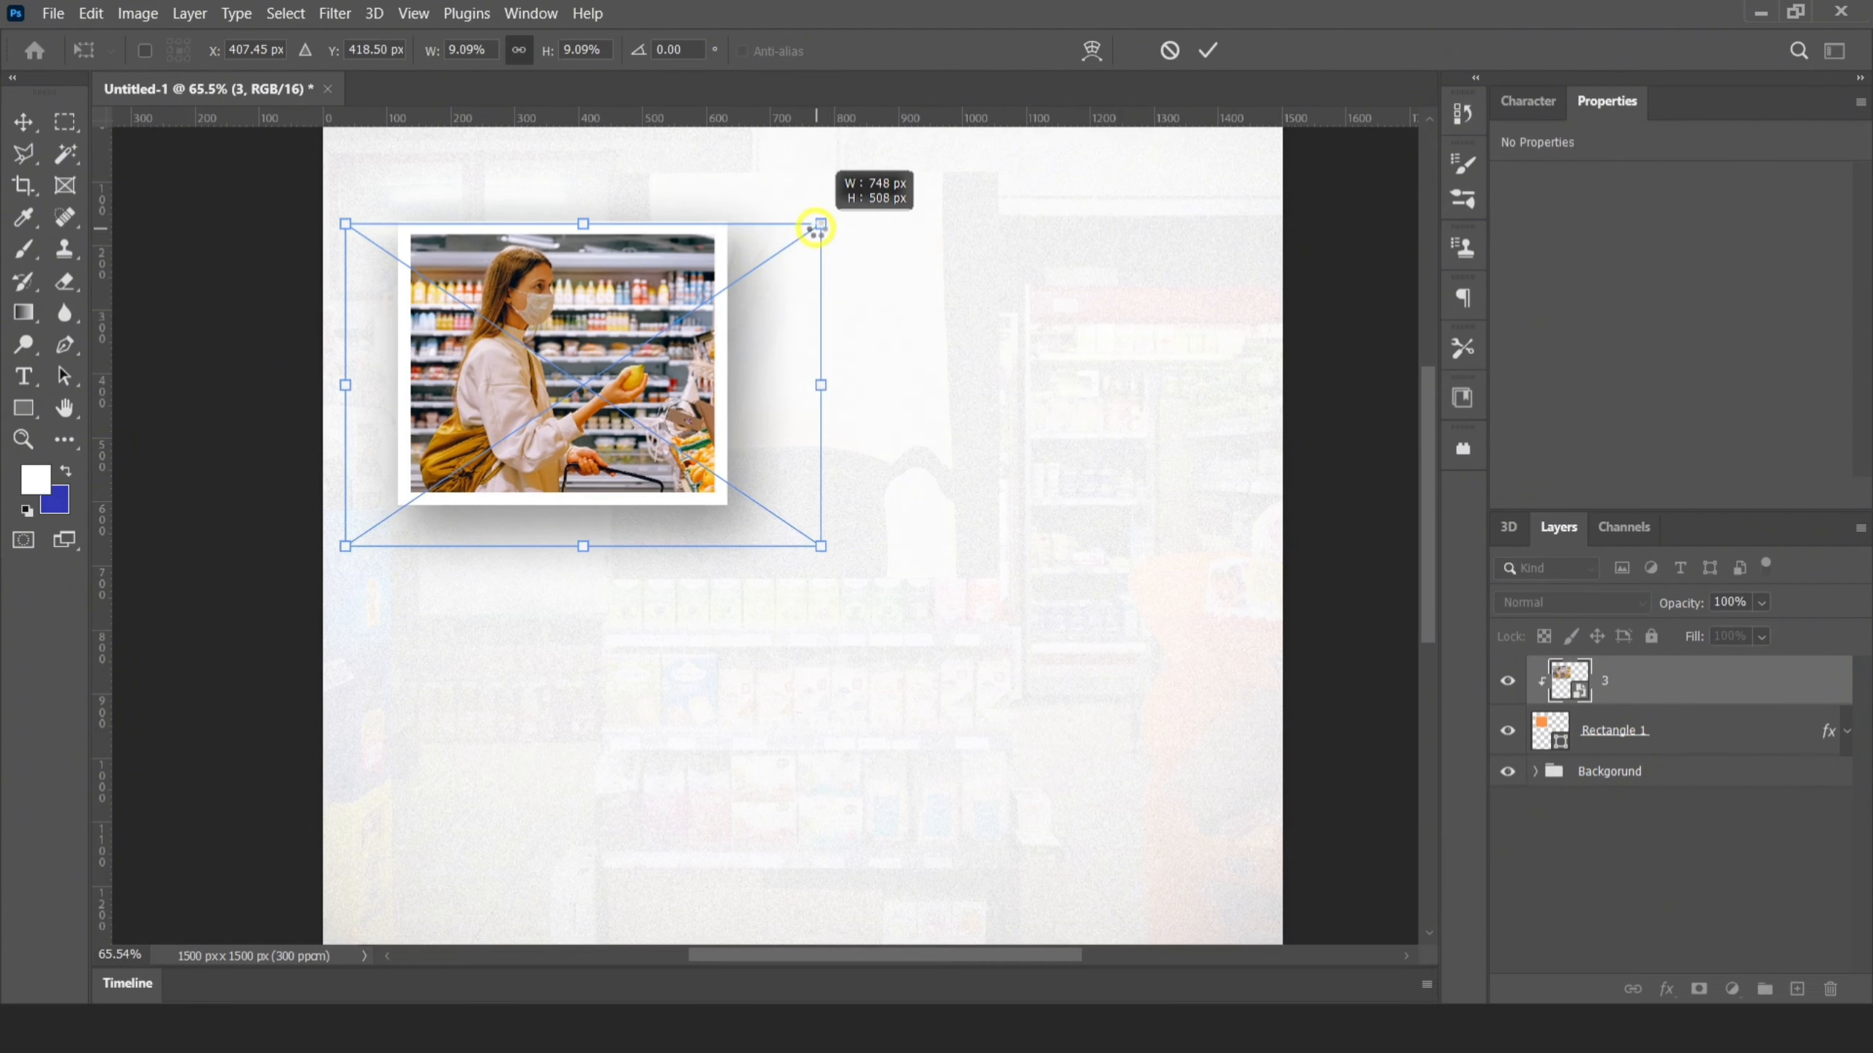
click(1207, 50)
scroll(667, 541, down, 3)
scroll(739, 468, up, 1)
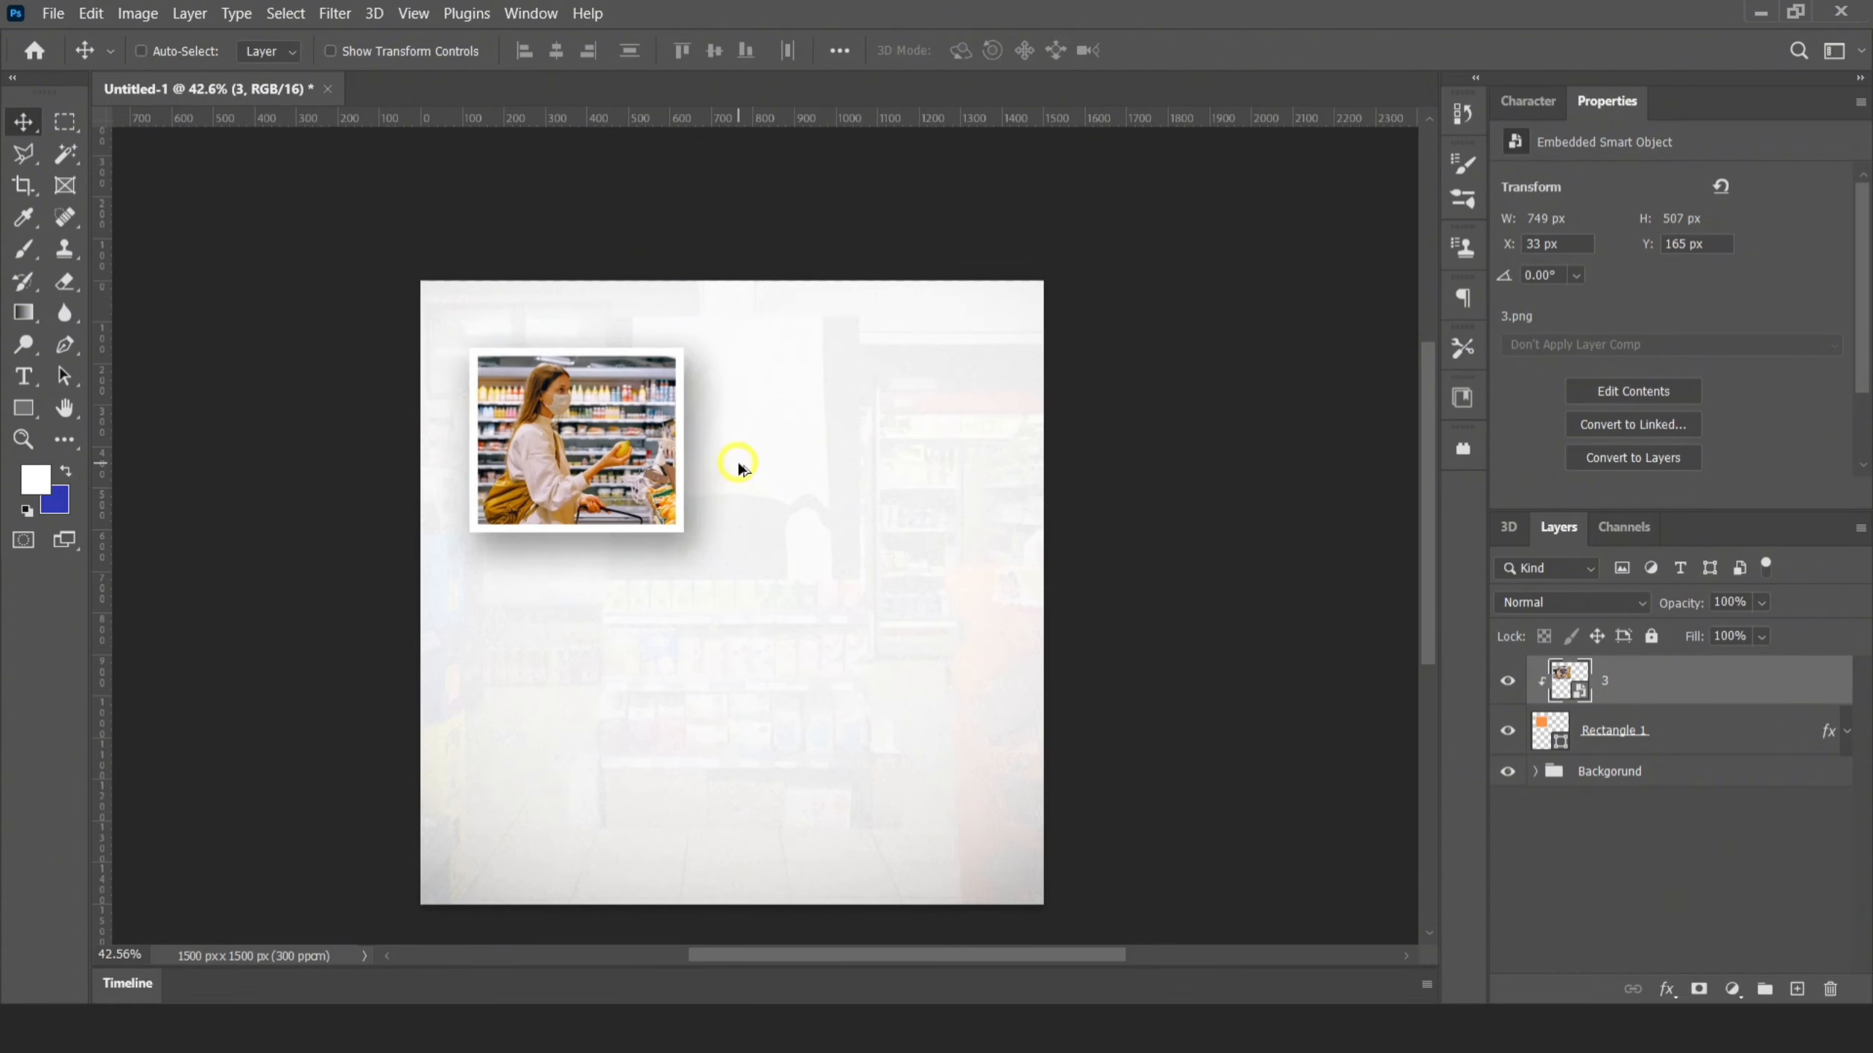
Rotate the clipped photo 3 together with Rectangle 1 to about -7°
shift+click(1621, 730)
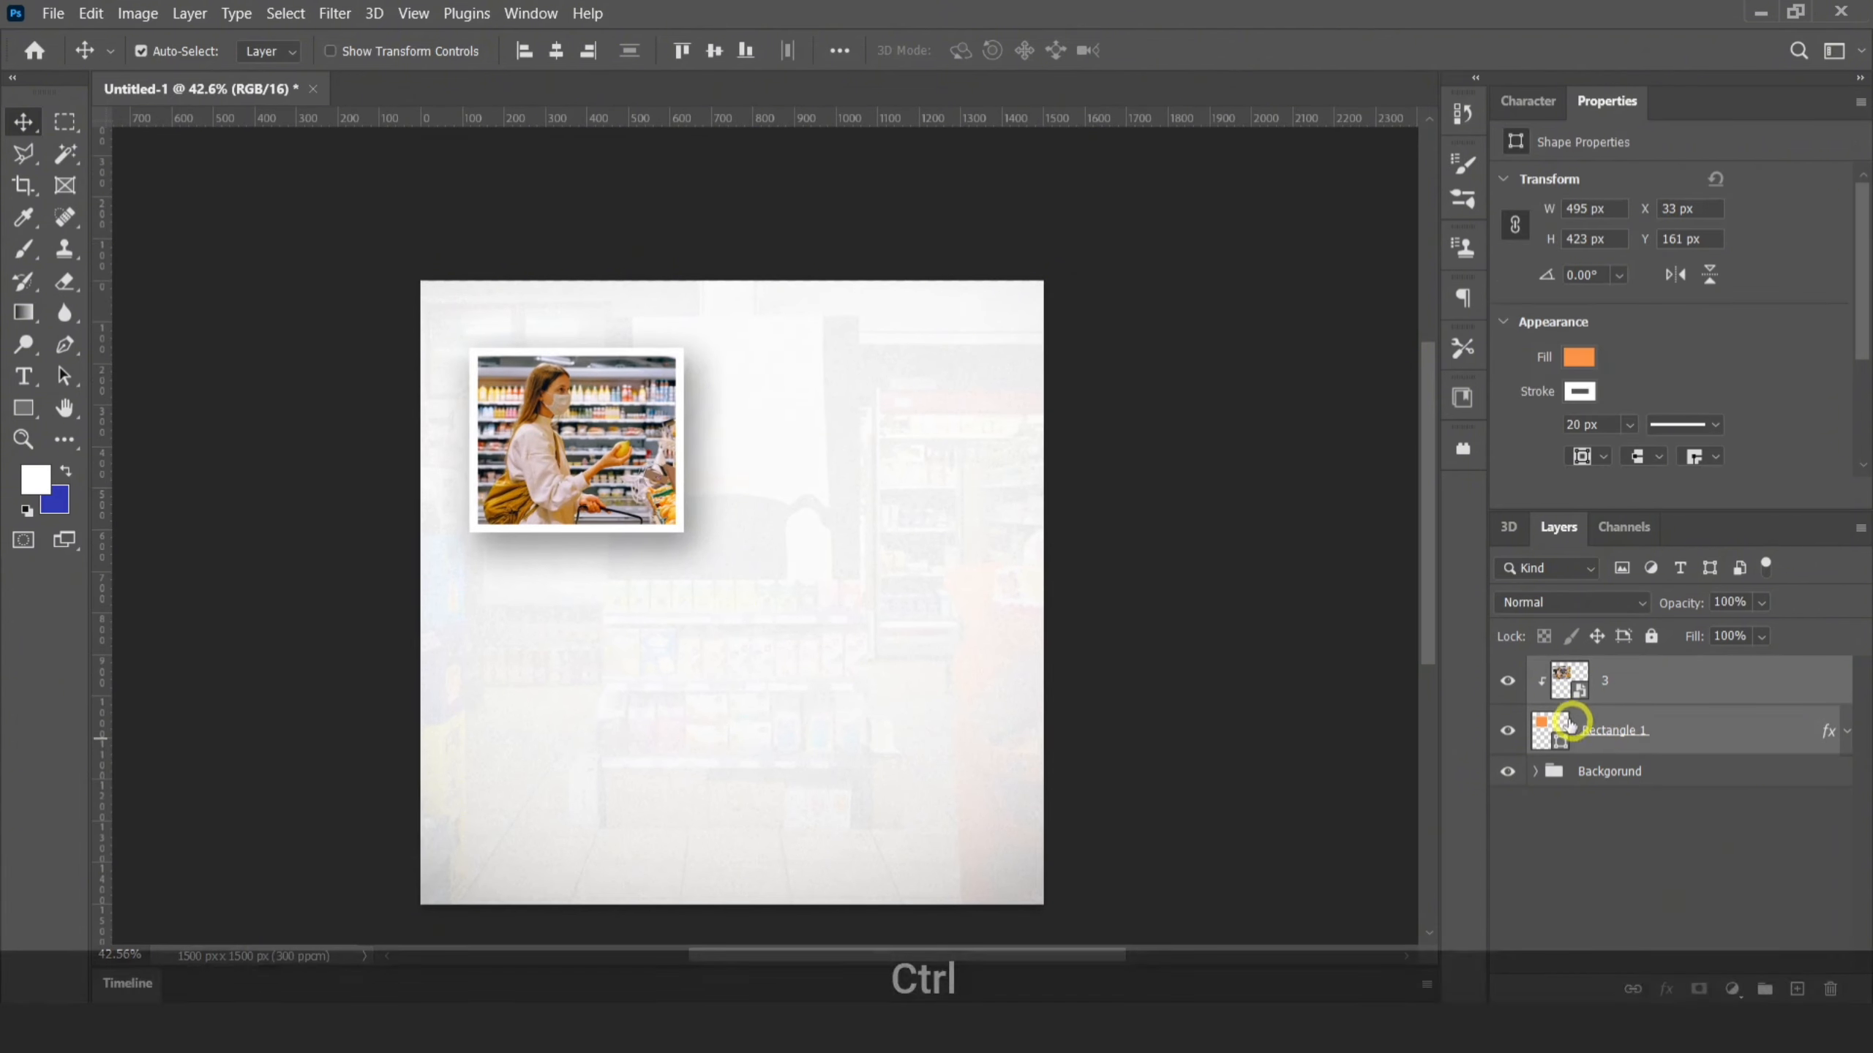
key(ctrl+t)
drag(774, 343, 796, 410)
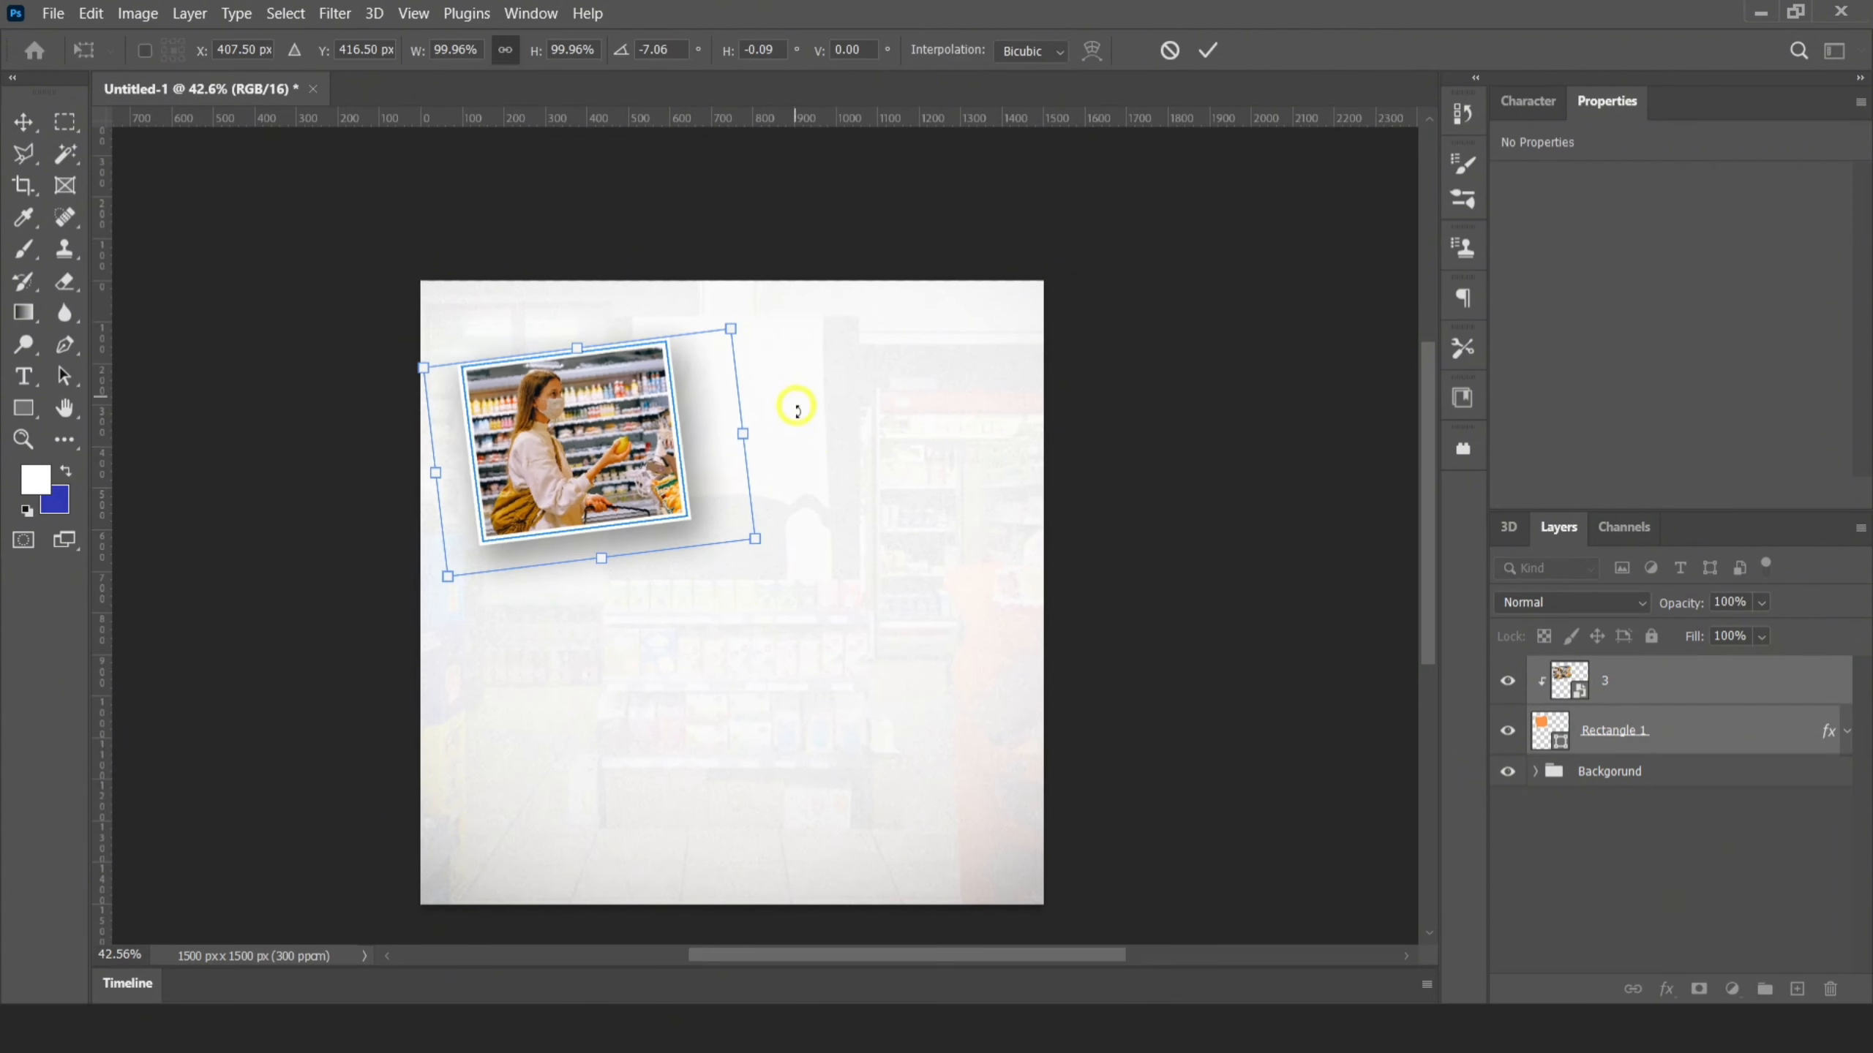
click(1210, 50)
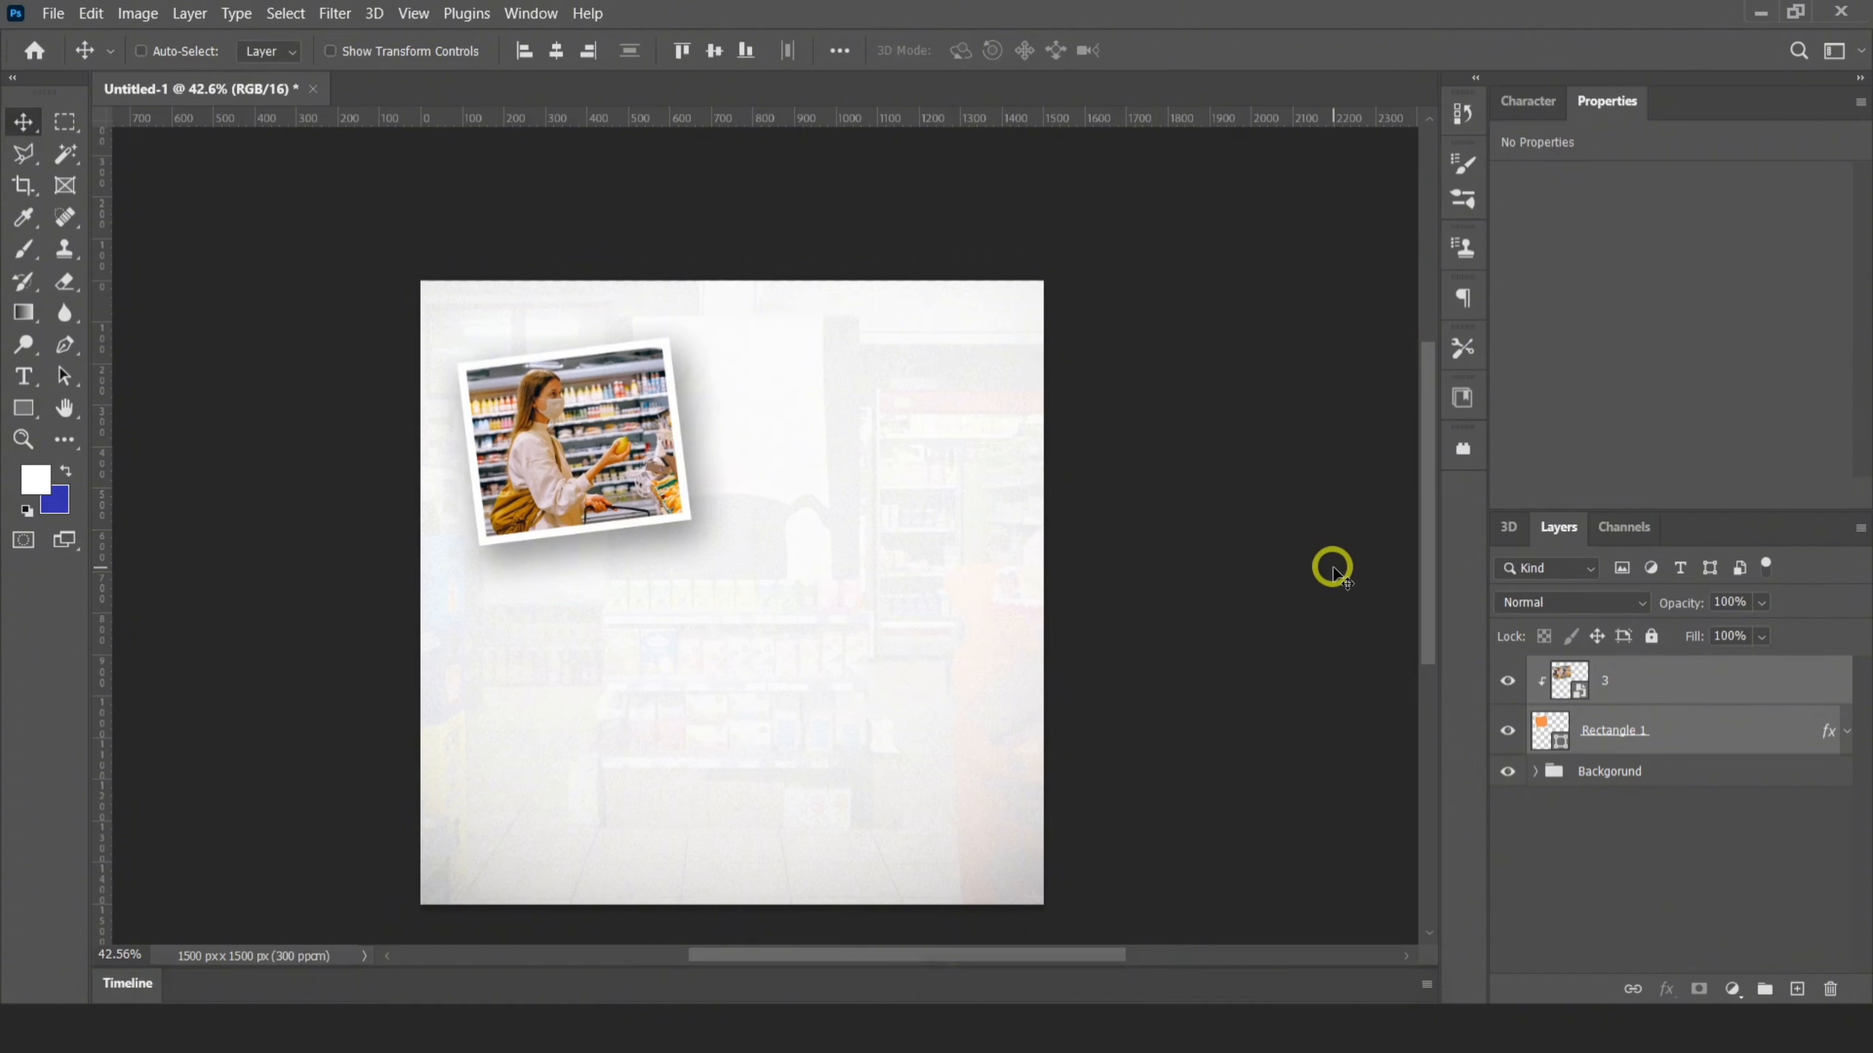
Duplicate the framed photo, place the copy at the middle of the post, enlarge it to about 115% and rotate it about 11.7° clockwise
key(ctrl+j)
drag(626, 446, 765, 532)
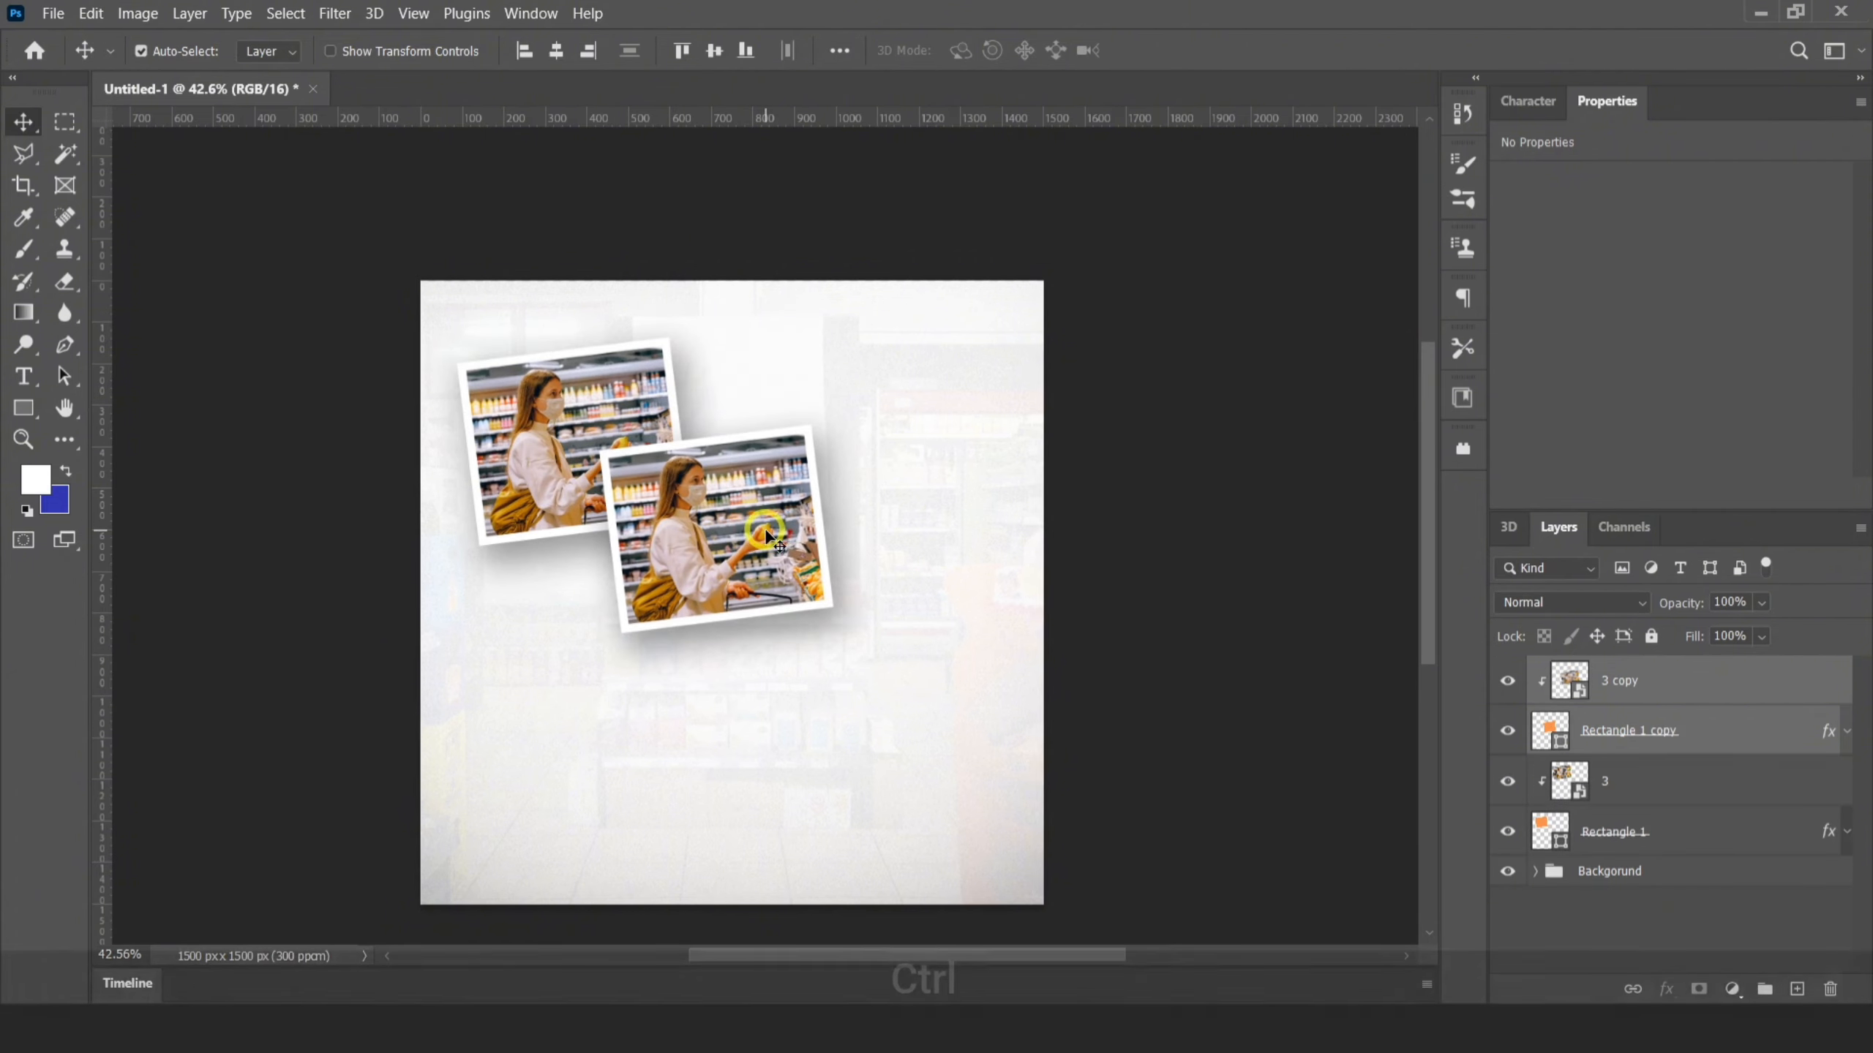
key(ctrl+t)
drag(886, 406, 891, 619)
drag(857, 705, 899, 743)
drag(965, 615, 957, 585)
mouse_move(752, 575)
mouse_down()
mouse_move(757, 606)
mouse_move(749, 590)
mouse_up()
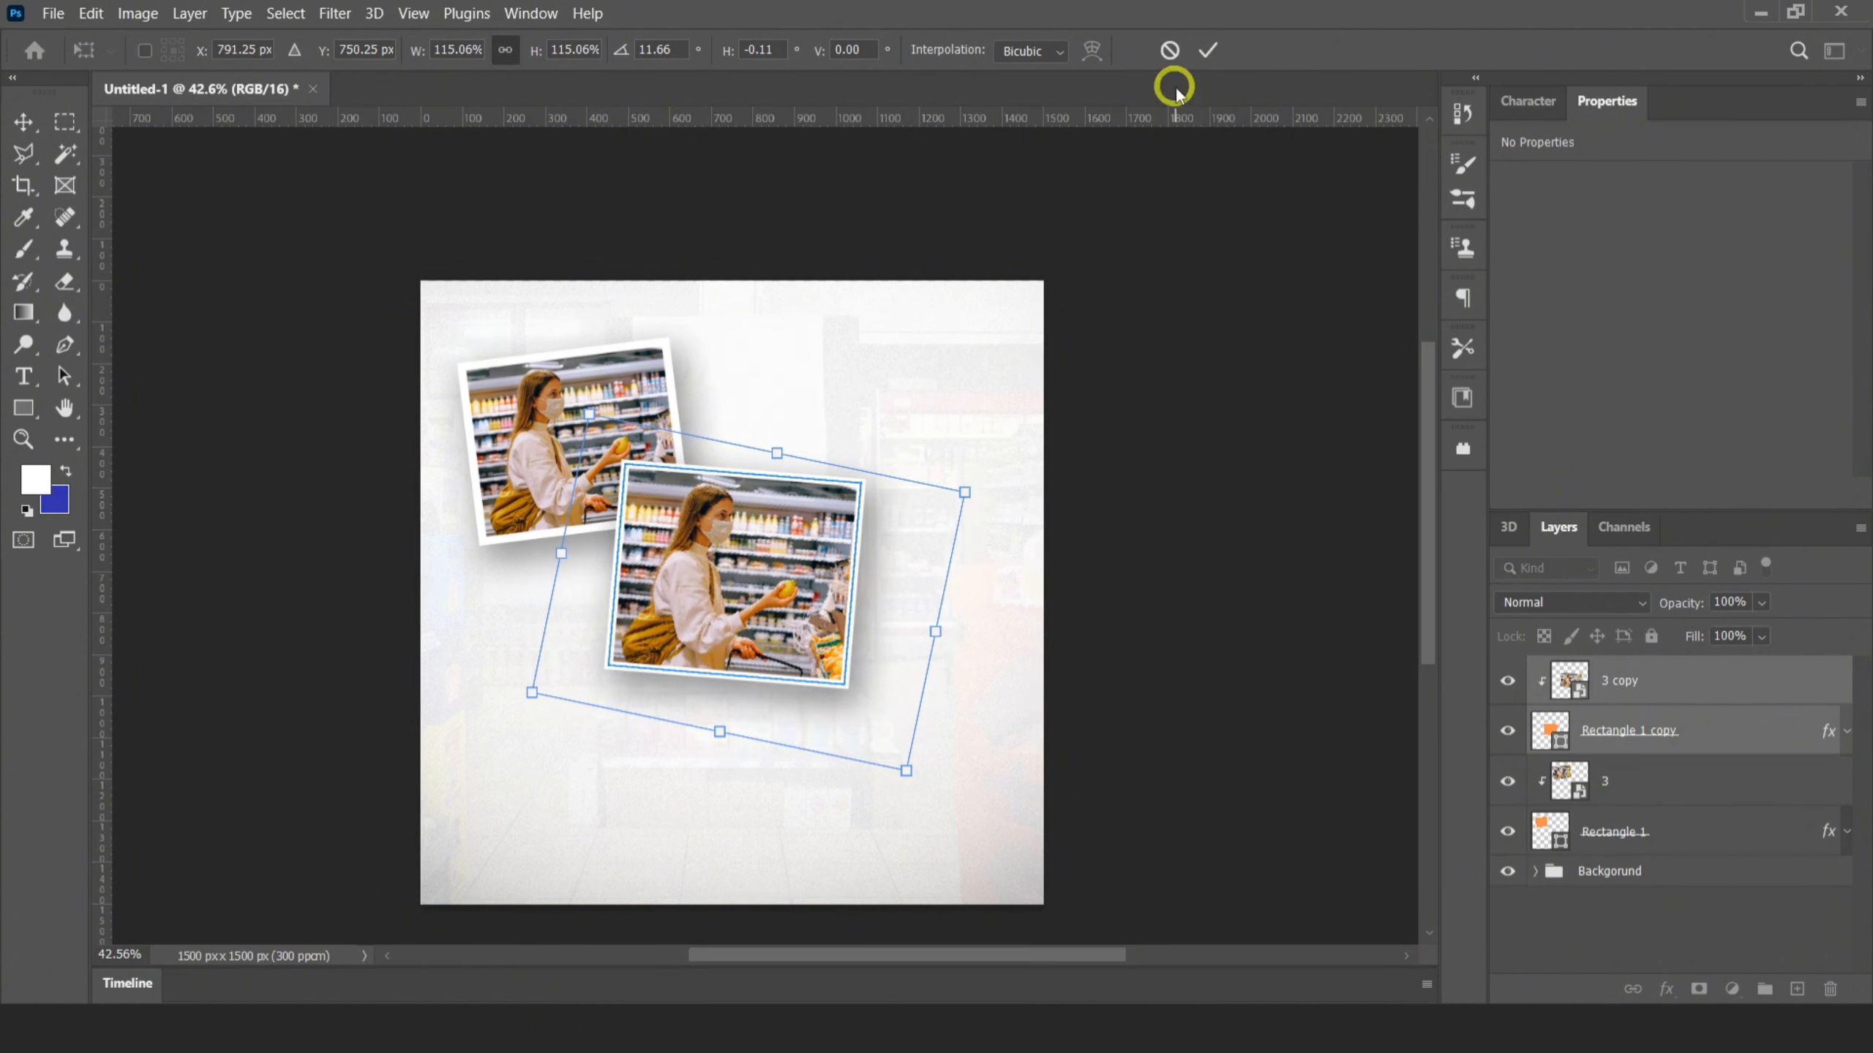
click(1207, 50)
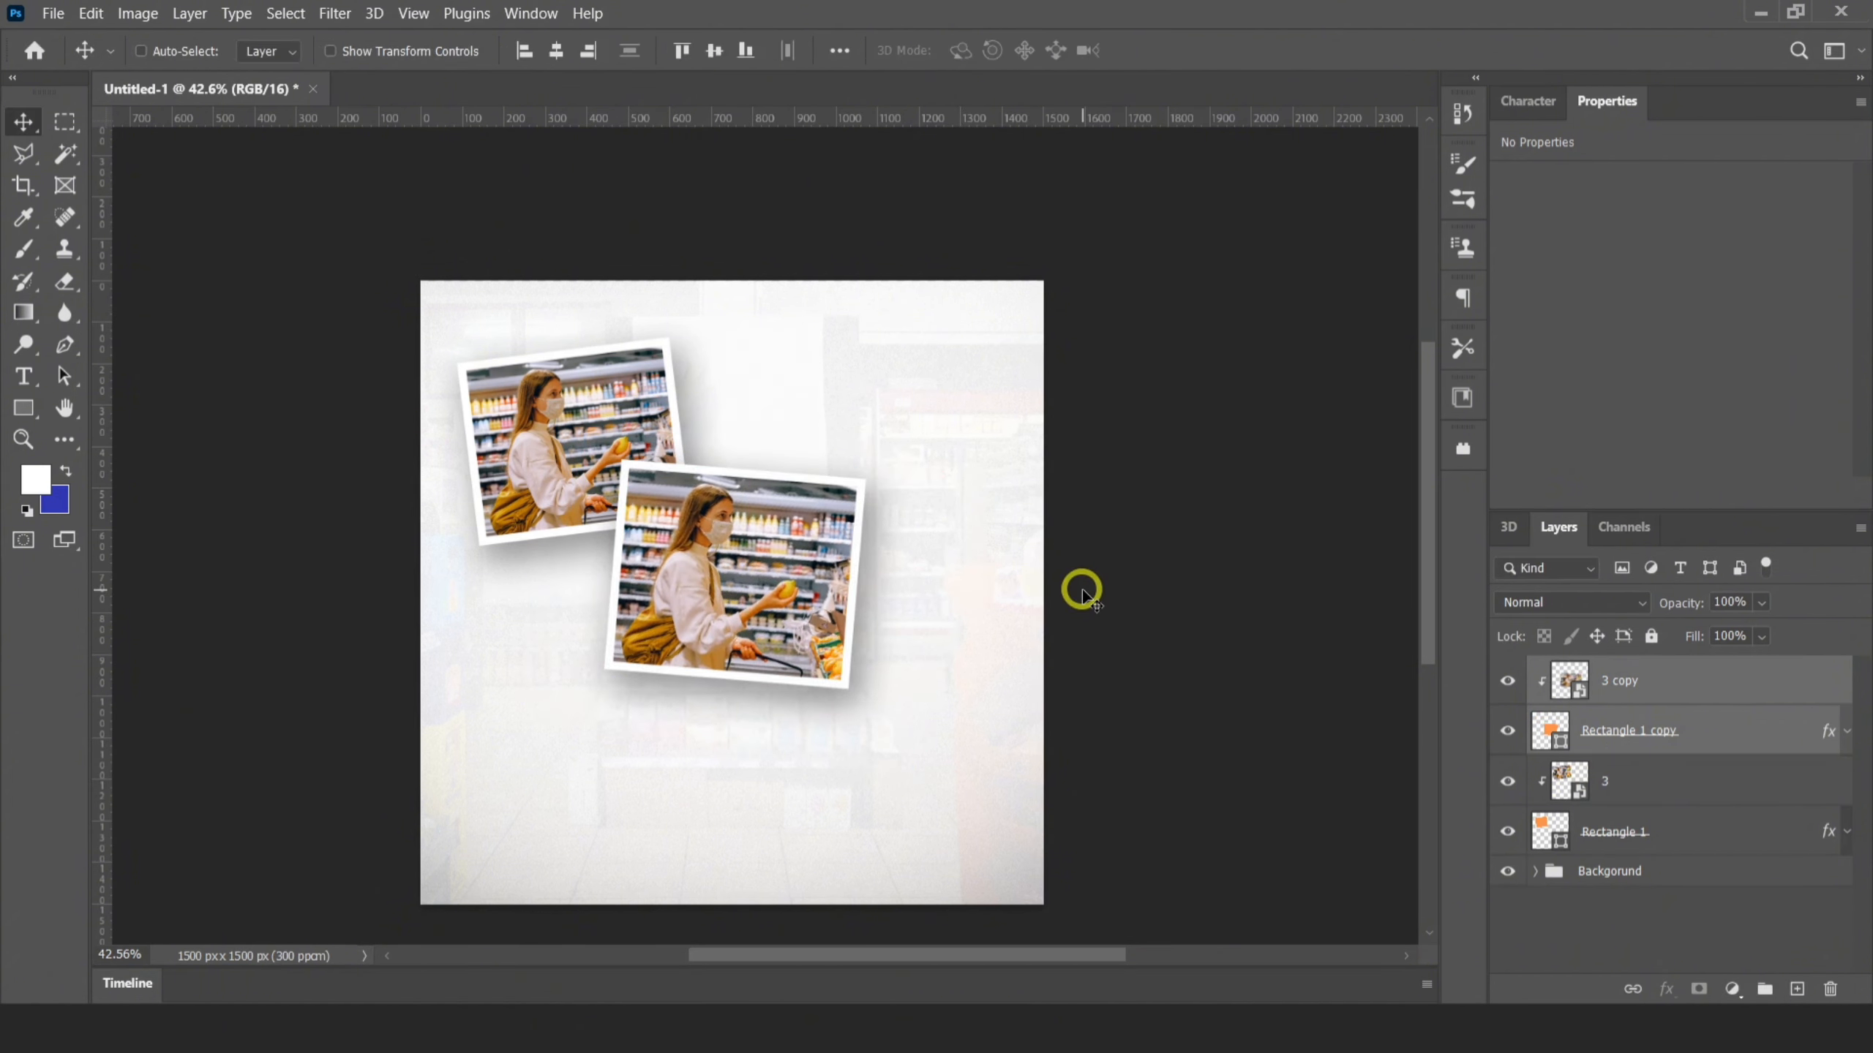
Duplicate the middle framed photo and move the lower pair, 3 copy and Rectangle 1 copy, toward the canvas's upper-right area
key(ctrl+j)
click(1626, 788)
shift+click(1649, 847)
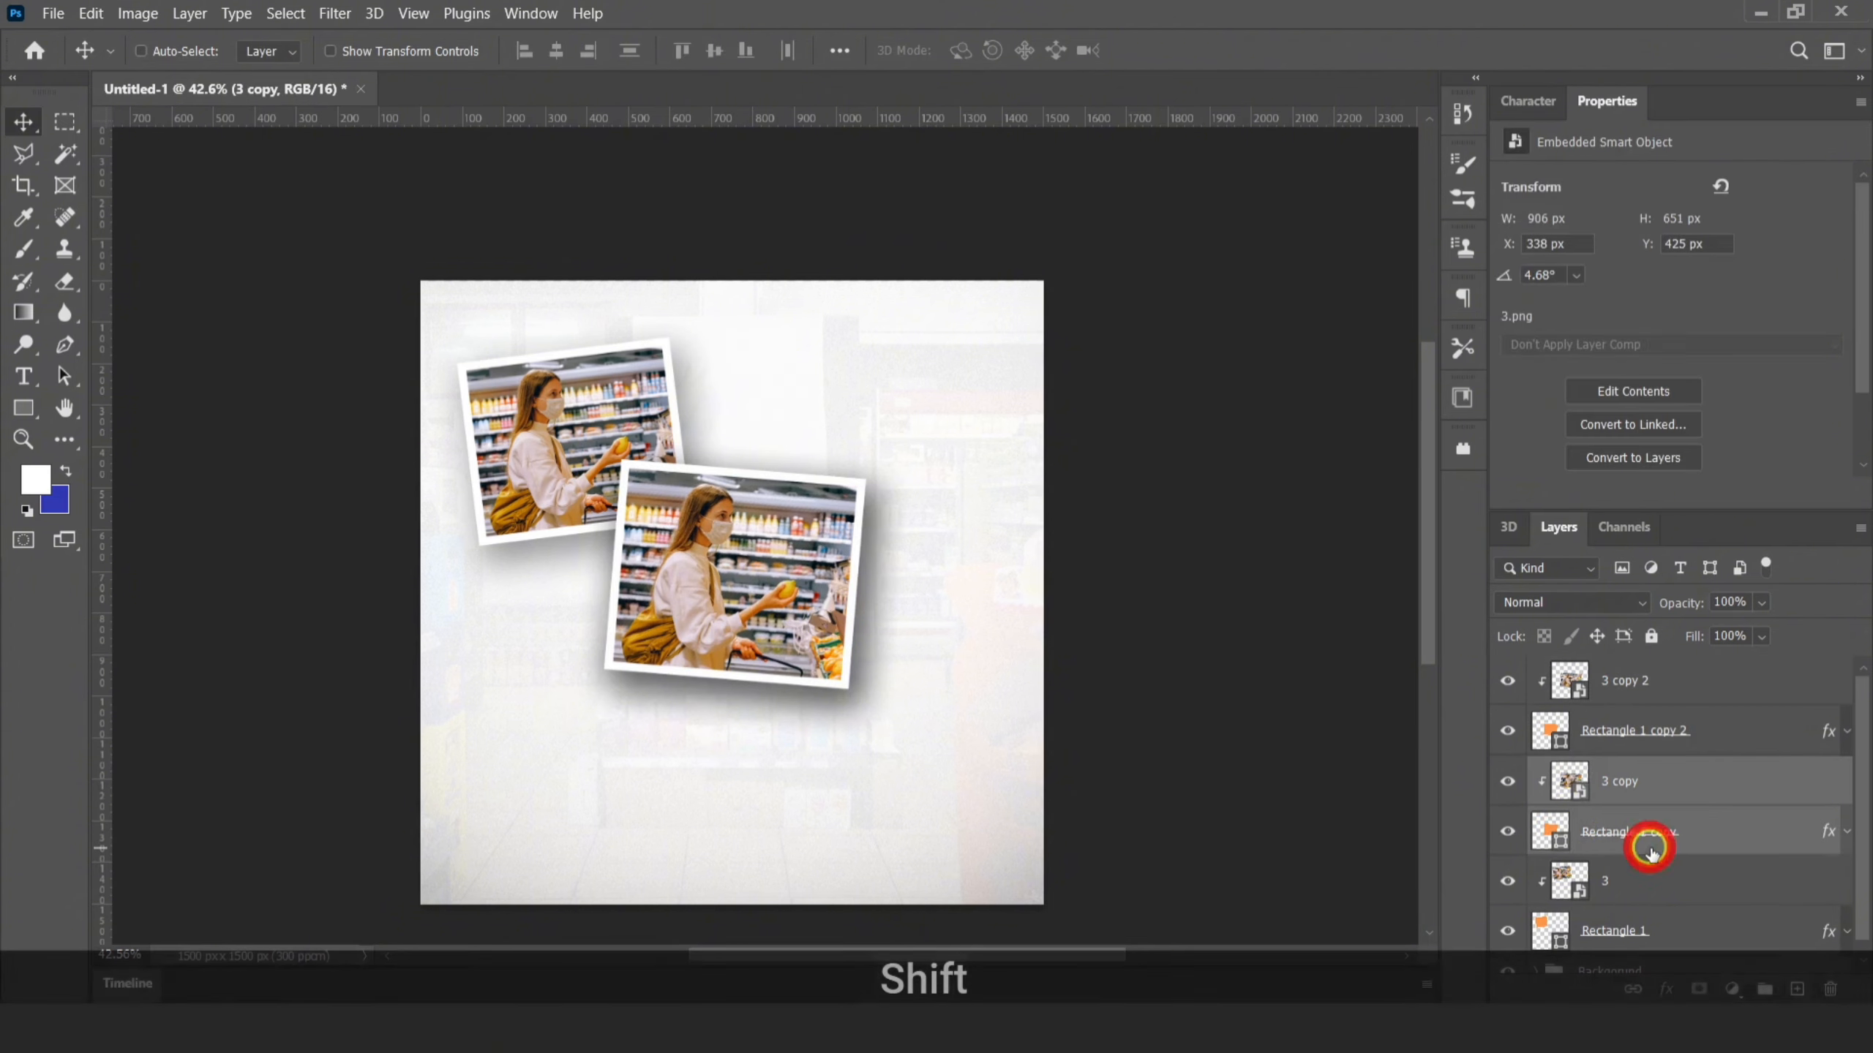
drag(811, 561, 1008, 531)
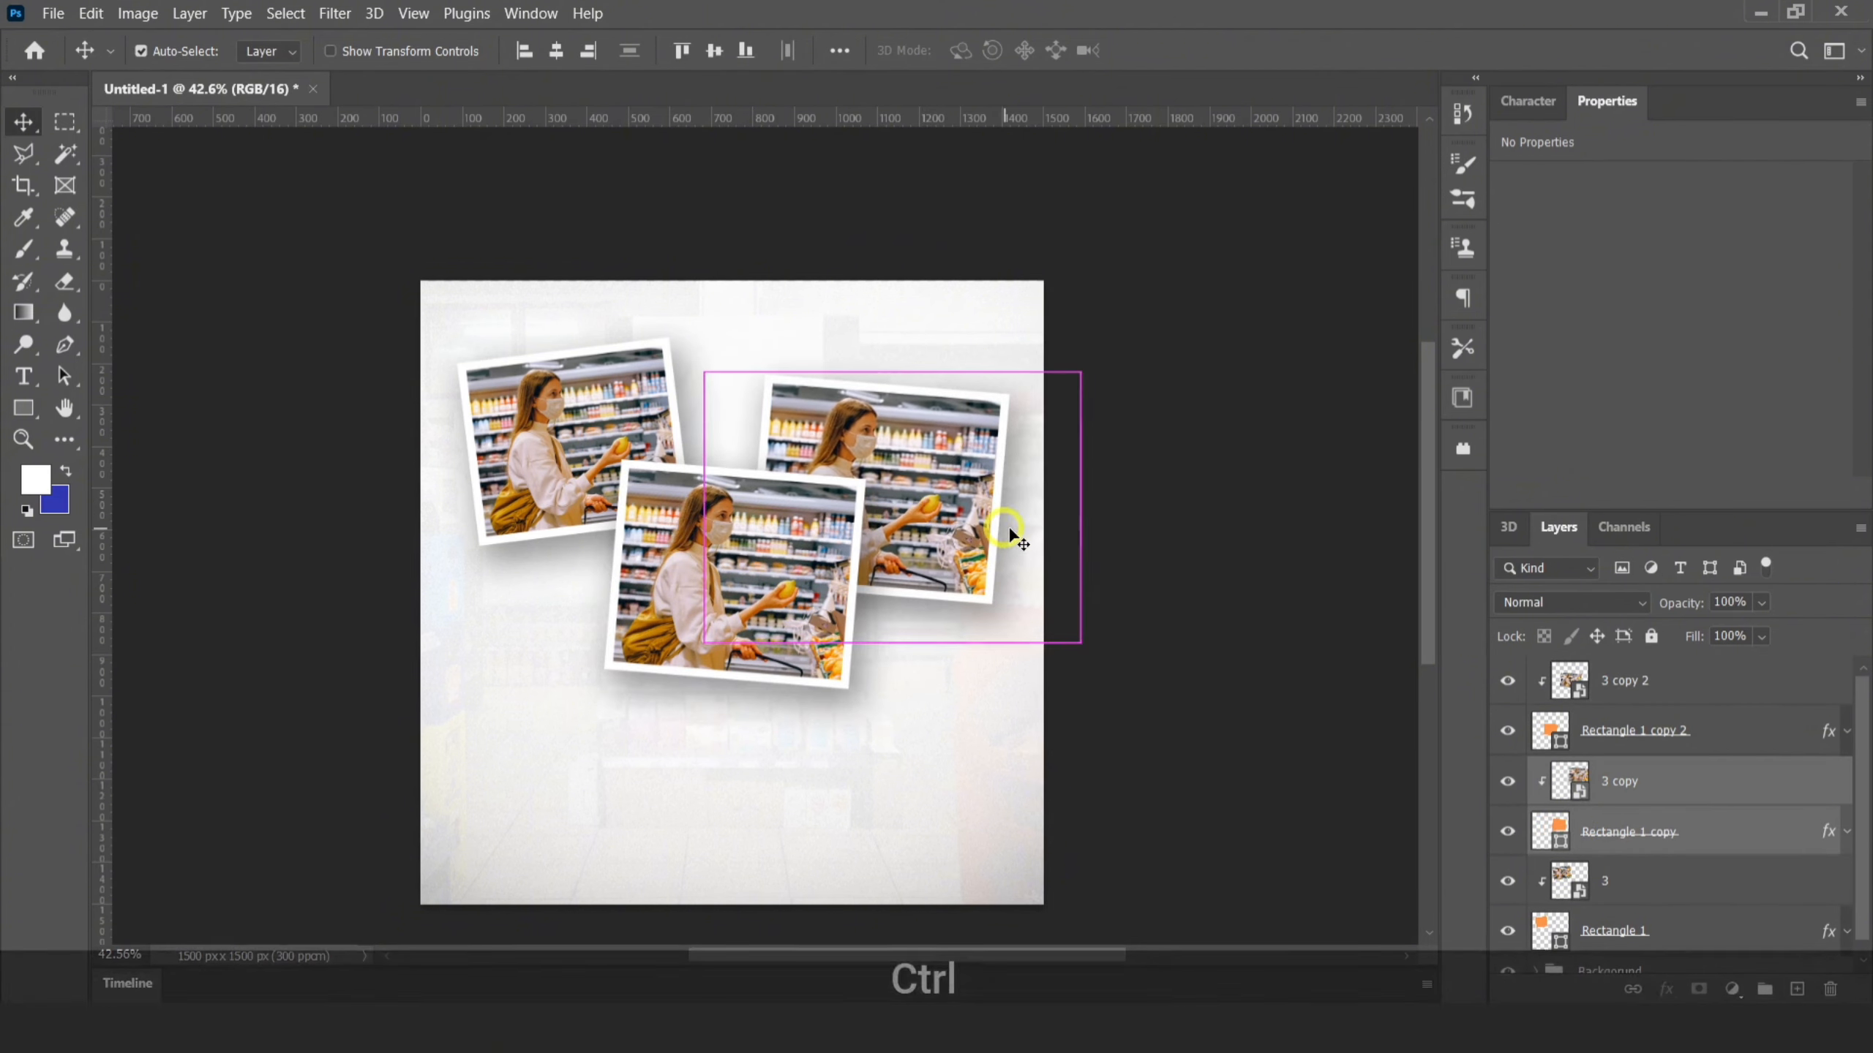
Scale the upper-right framed photo down to about 91% and position it level with the upper-left frame
key(ctrl+t)
mouse_move(1081, 370)
mouse_down()
mouse_move(1053, 384)
mouse_move(1077, 372)
mouse_up()
drag(890, 467, 939, 446)
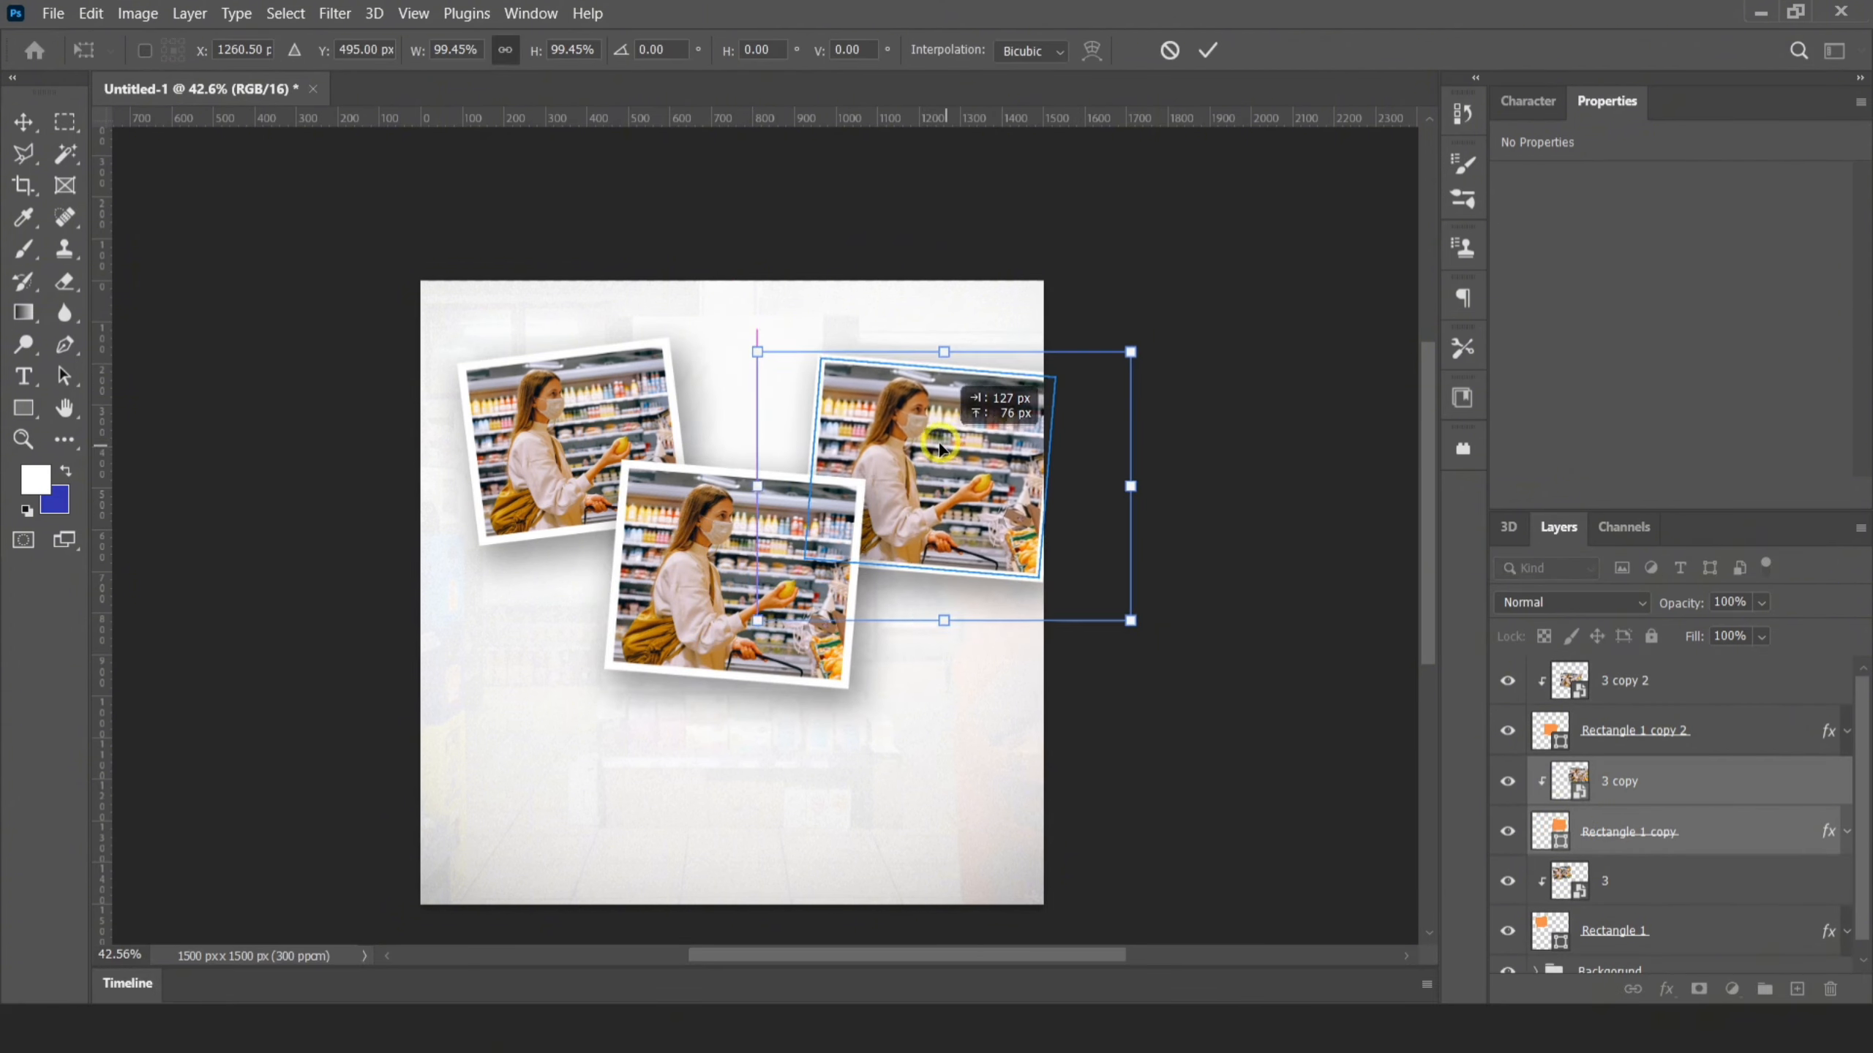
drag(1130, 352, 1074, 360)
drag(944, 439, 947, 420)
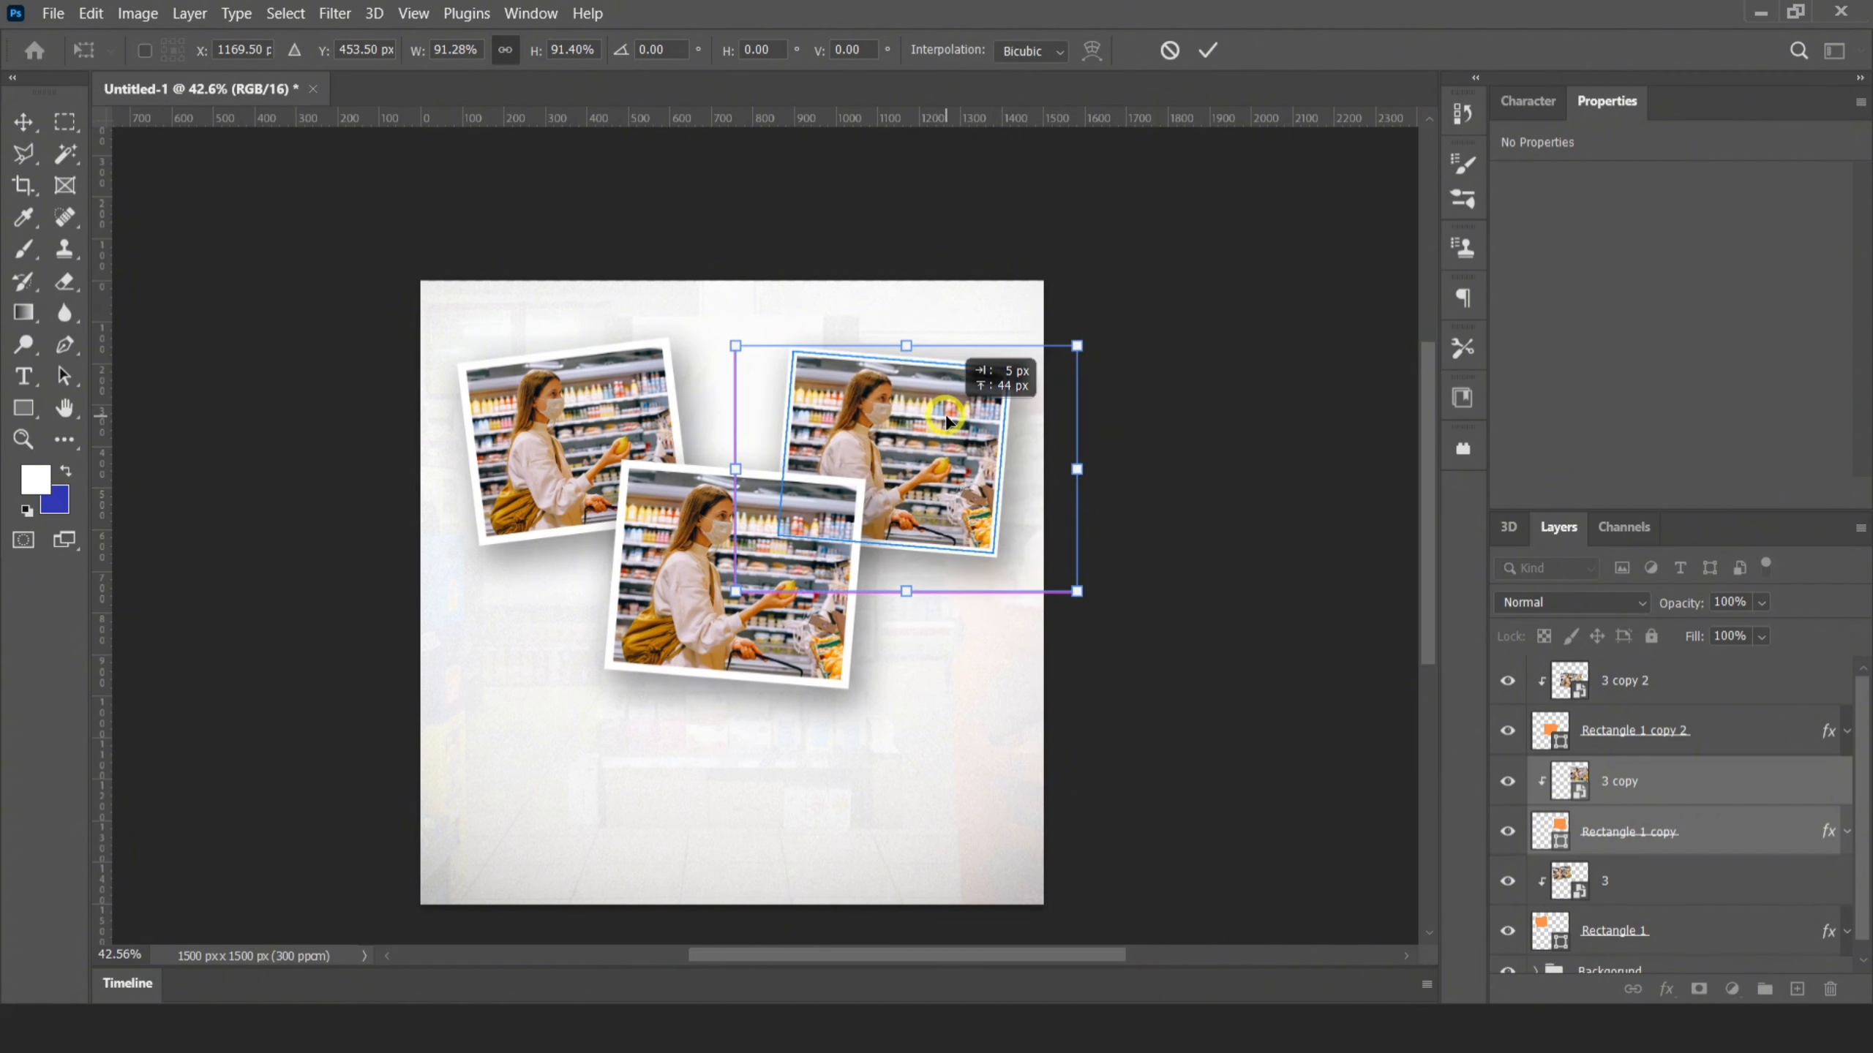
click(1206, 57)
Enlarge the upper-left framed photo, layer 3 with Rectangle 1, slightly toward the canvas's top
click(1622, 882)
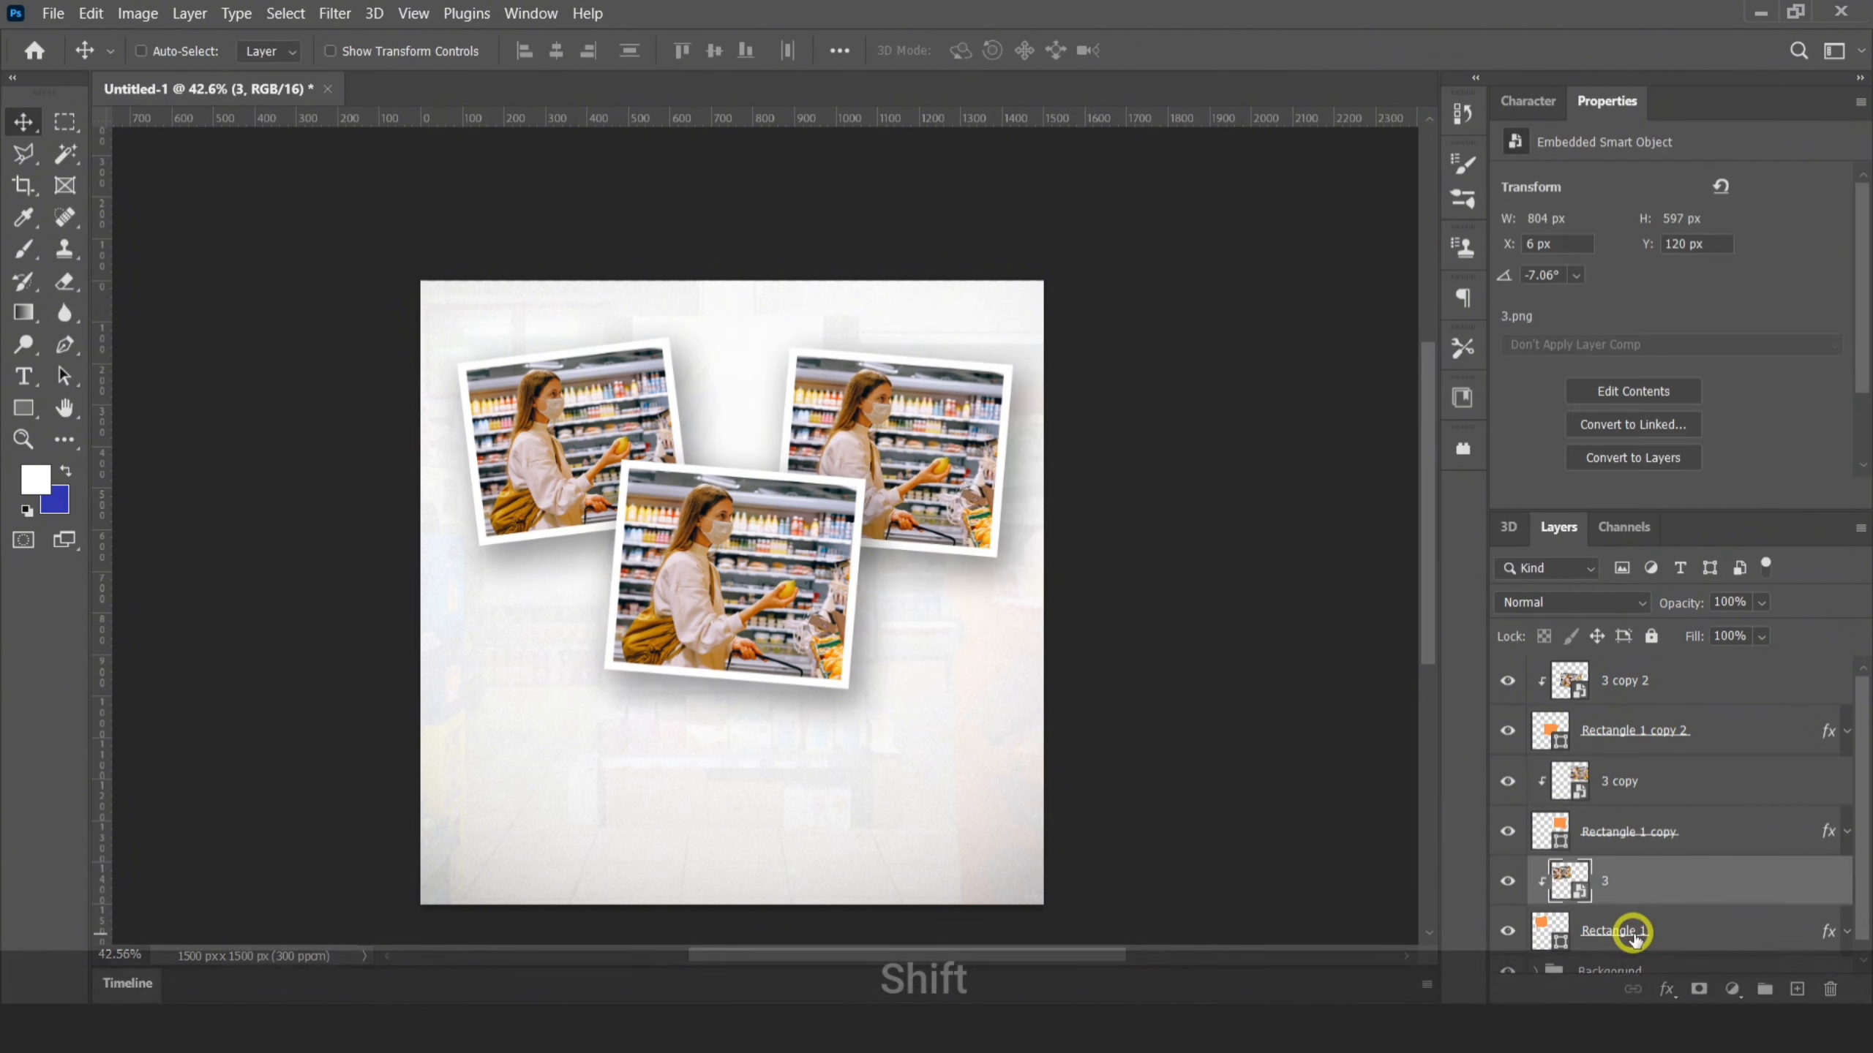
shift+click(1626, 931)
key(ctrl+shift+t)
drag(755, 331, 778, 285)
click(1202, 49)
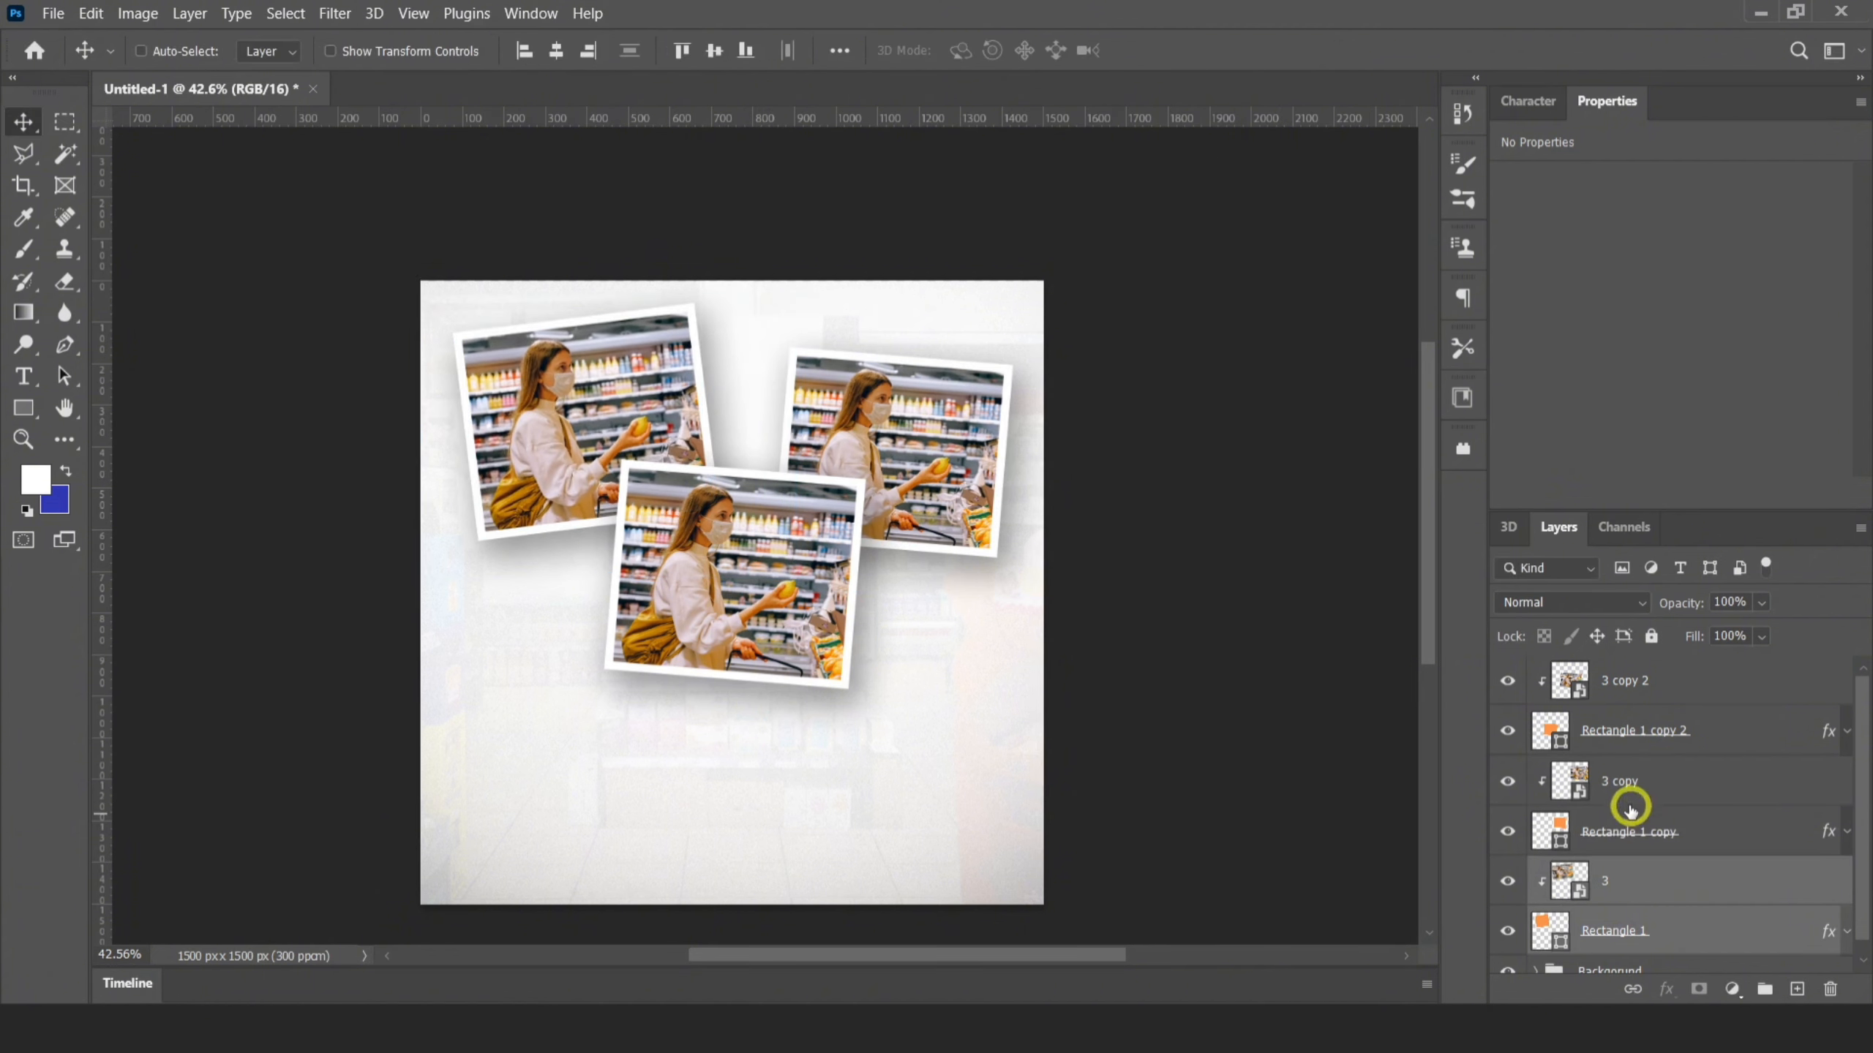
Replace the upper-right frame's photo with image 1 from the folder, rotated to 5.47° and clipped to Rectangle 1 copy
click(1611, 776)
key(Delete)
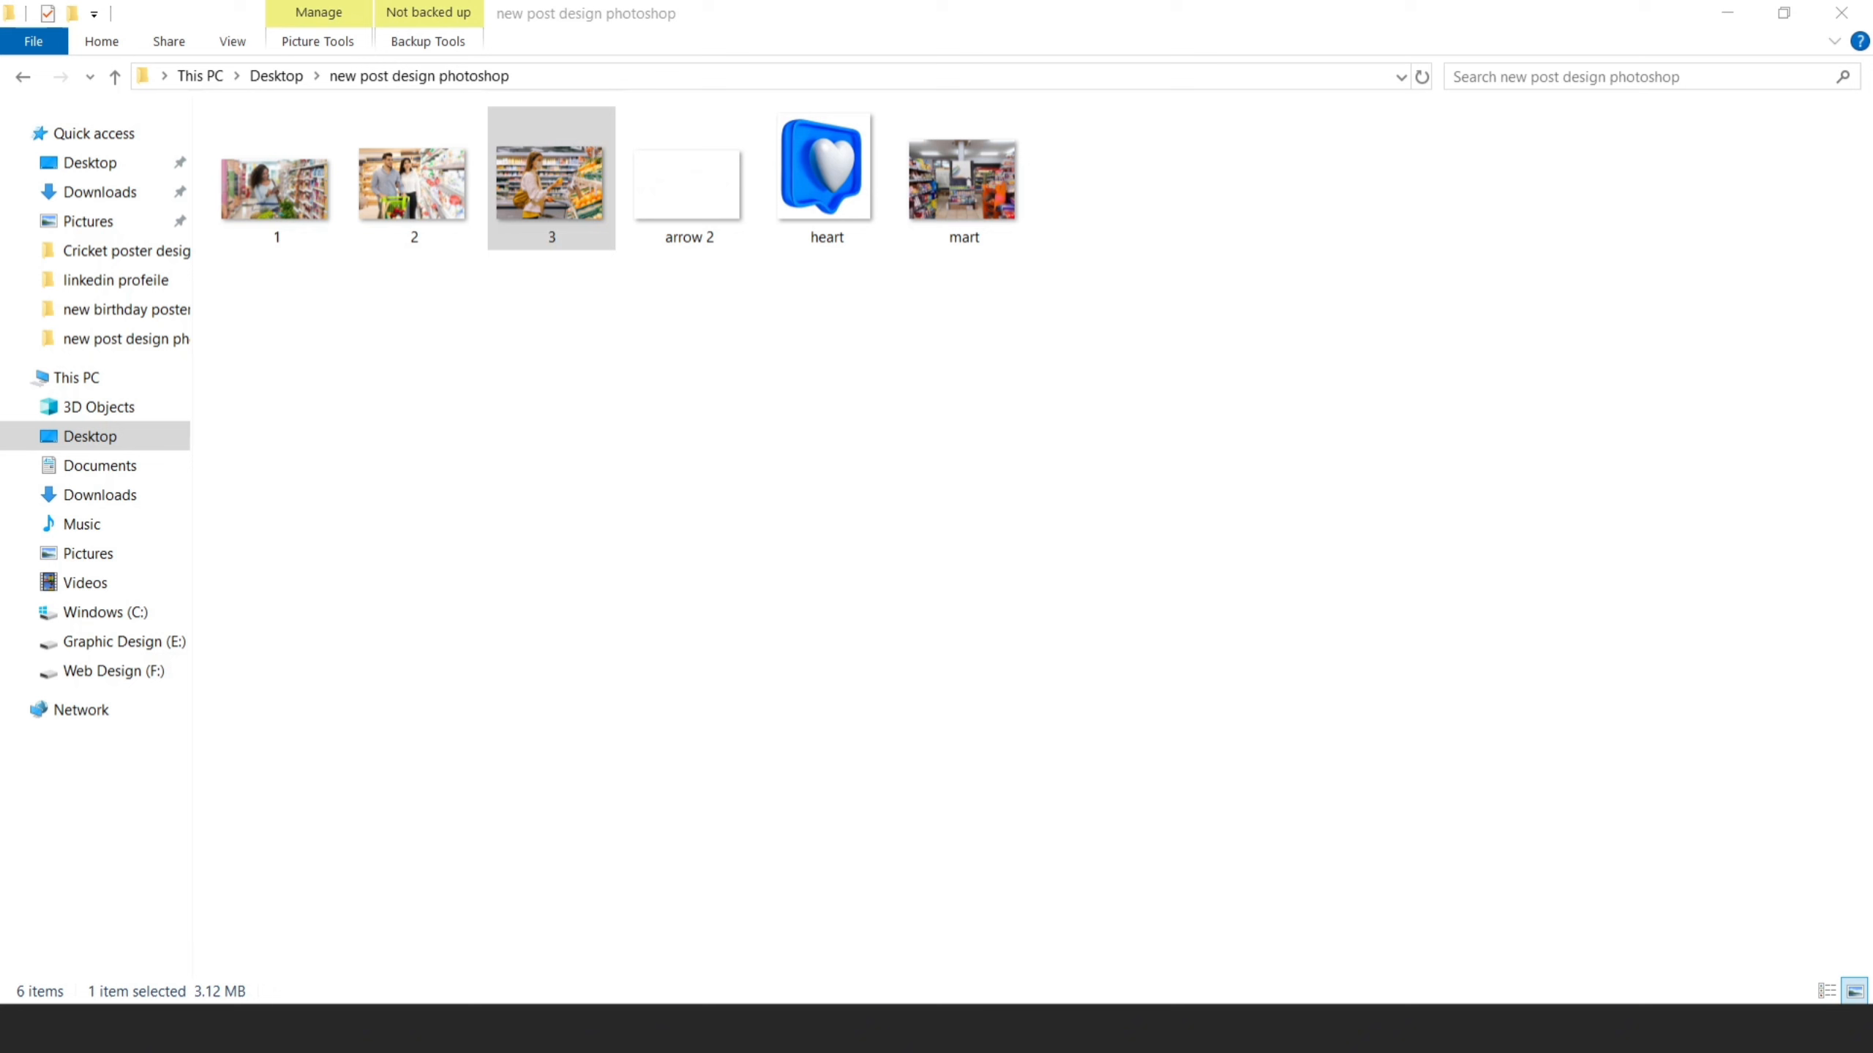
click(482, 562)
drag(276, 182, 864, 450)
mouse_move(1069, 404)
mouse_down()
mouse_move(1079, 426)
mouse_move(1087, 406)
mouse_move(1049, 410)
mouse_move(896, 550)
mouse_move(1075, 420)
mouse_up()
click(1232, 45)
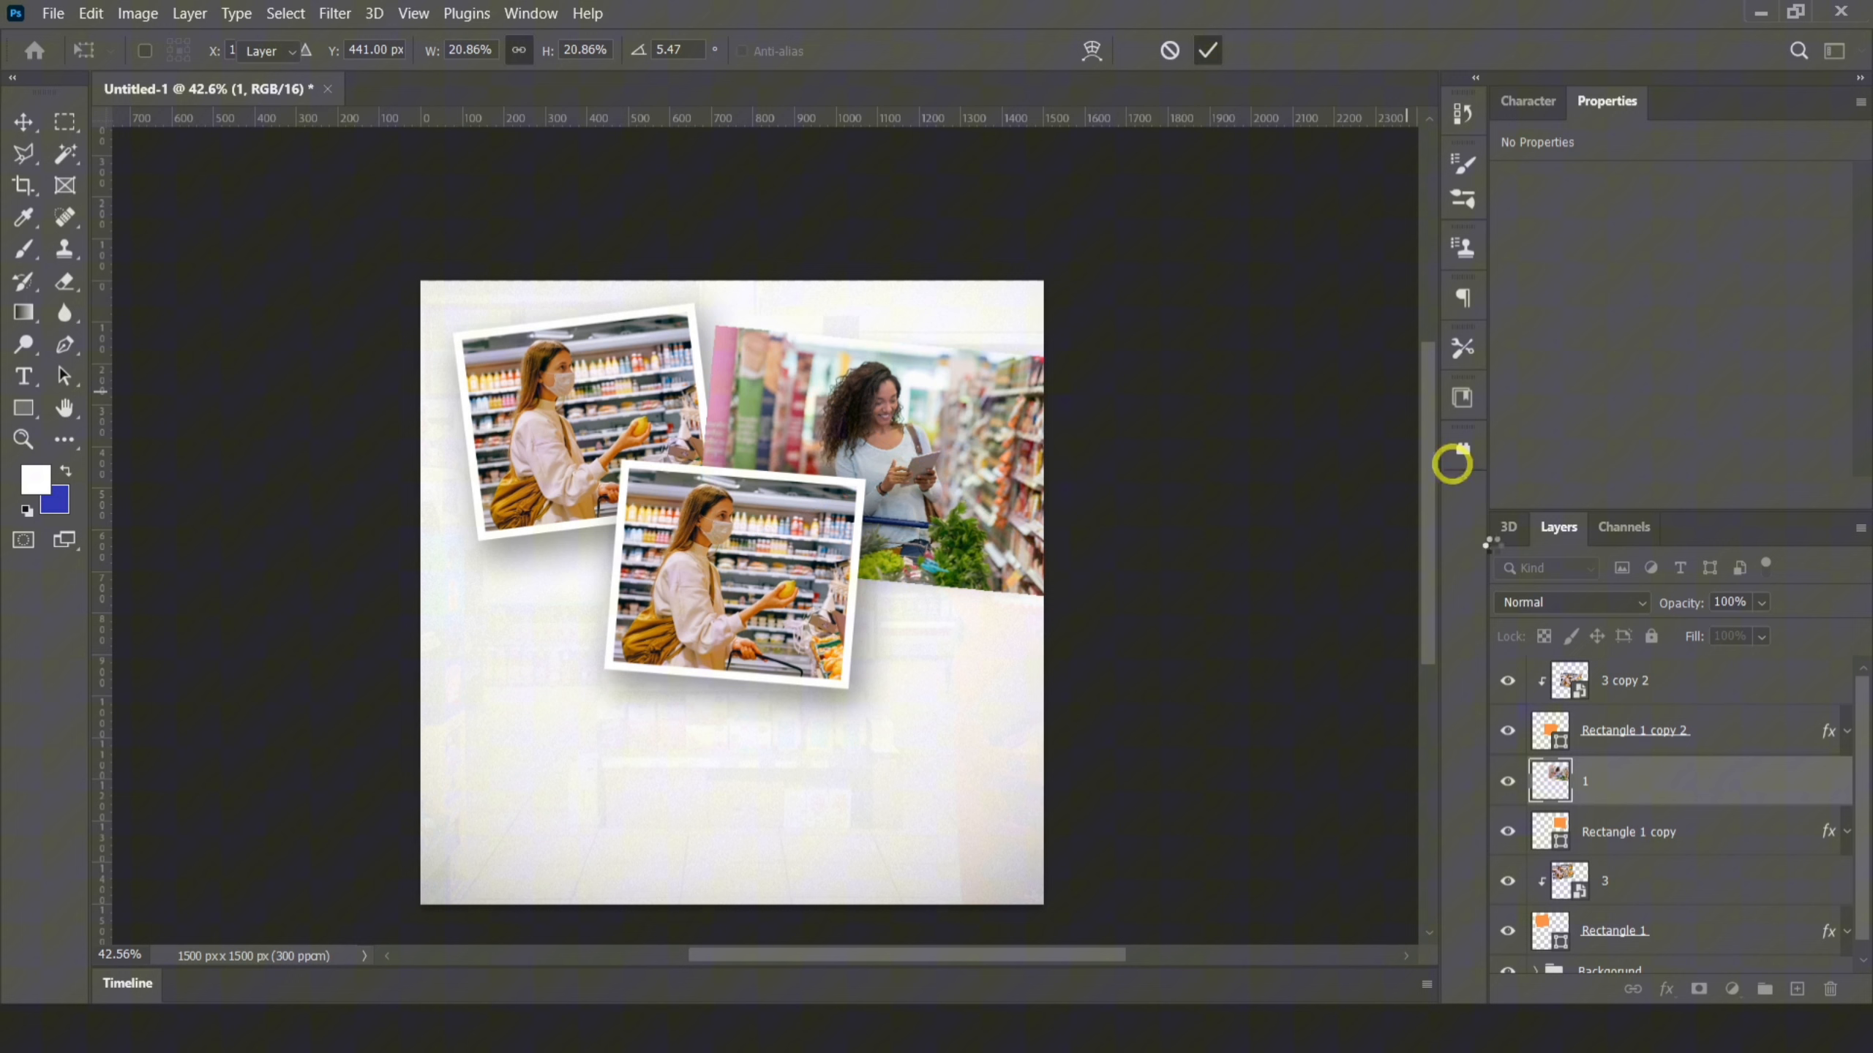
alt+click(1601, 806)
Shift image 1 inside the upper-right frame to X 659 px, Y 113 px
drag(898, 435, 904, 435)
key(Left)
key(Left)
key(Left)
key(Down)
key(Down)
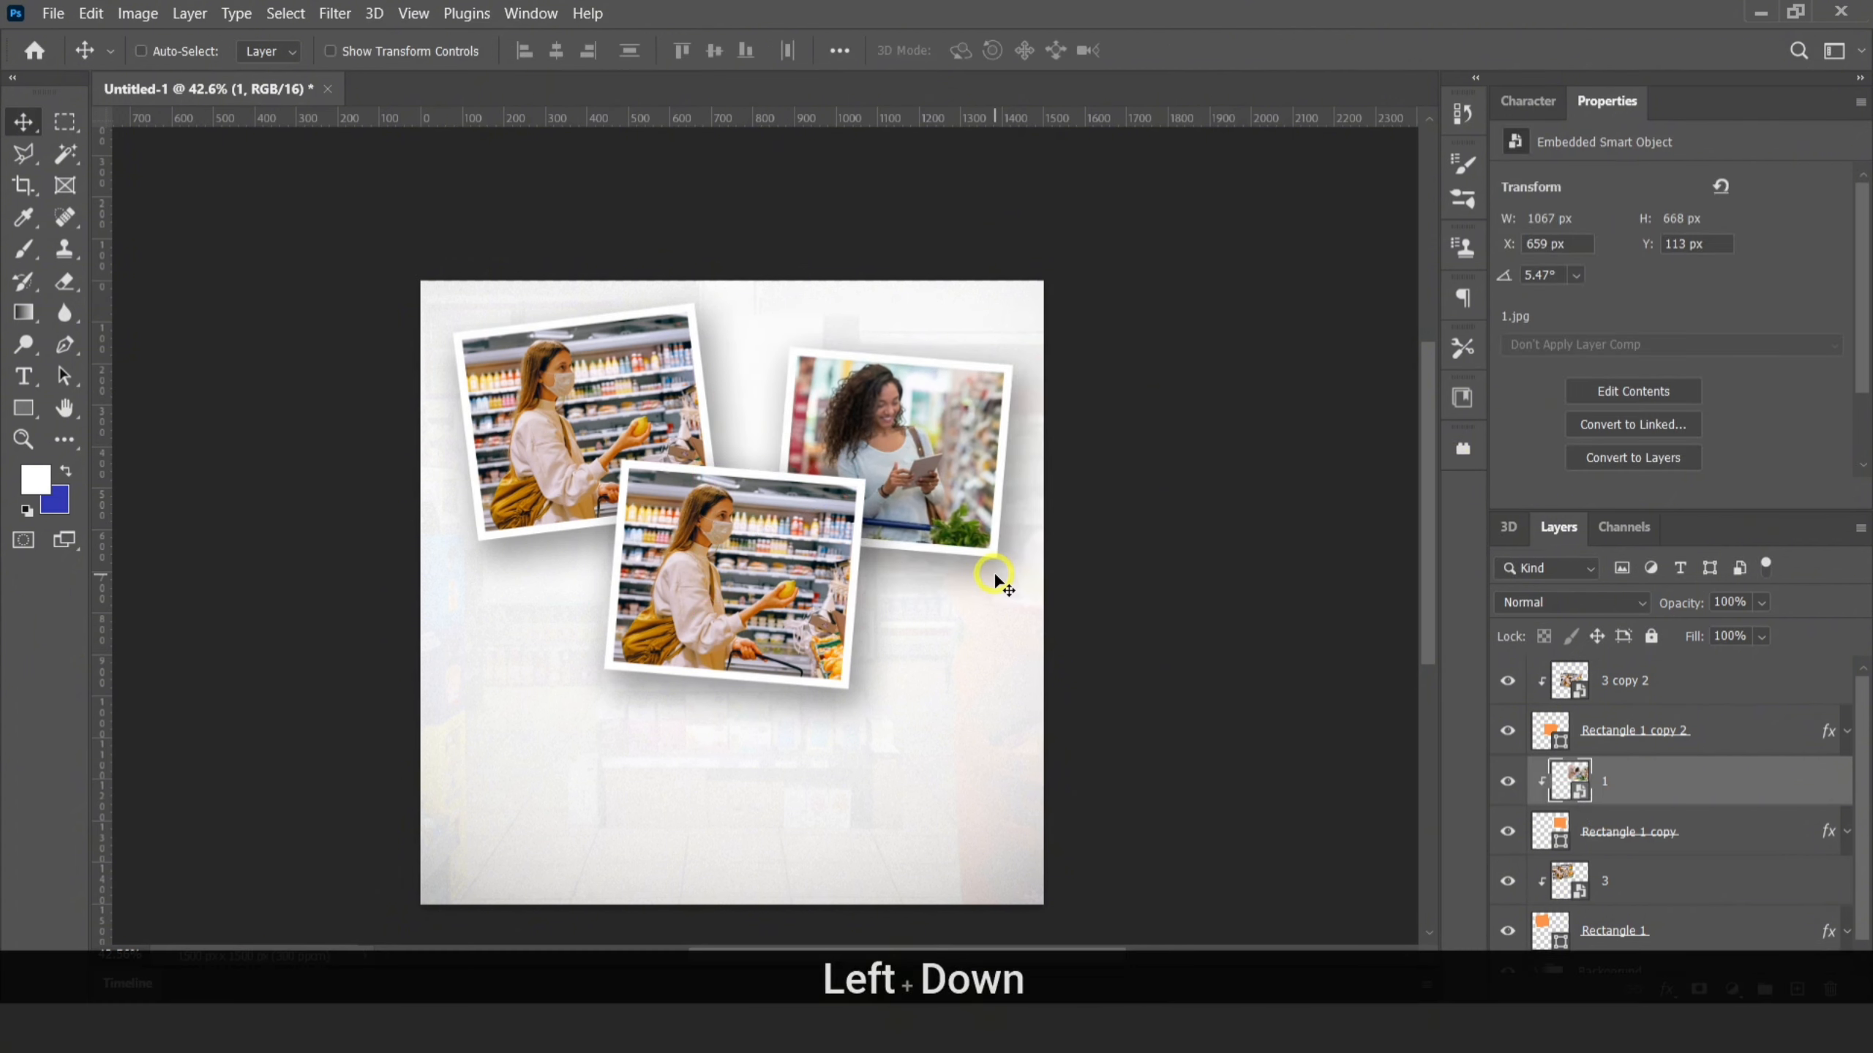
Scale image 1 down to 16.74% and nudge it to X 761 px, Y 152 px so it fills the frame
key(ctrl+t)
drag(1129, 373, 1083, 392)
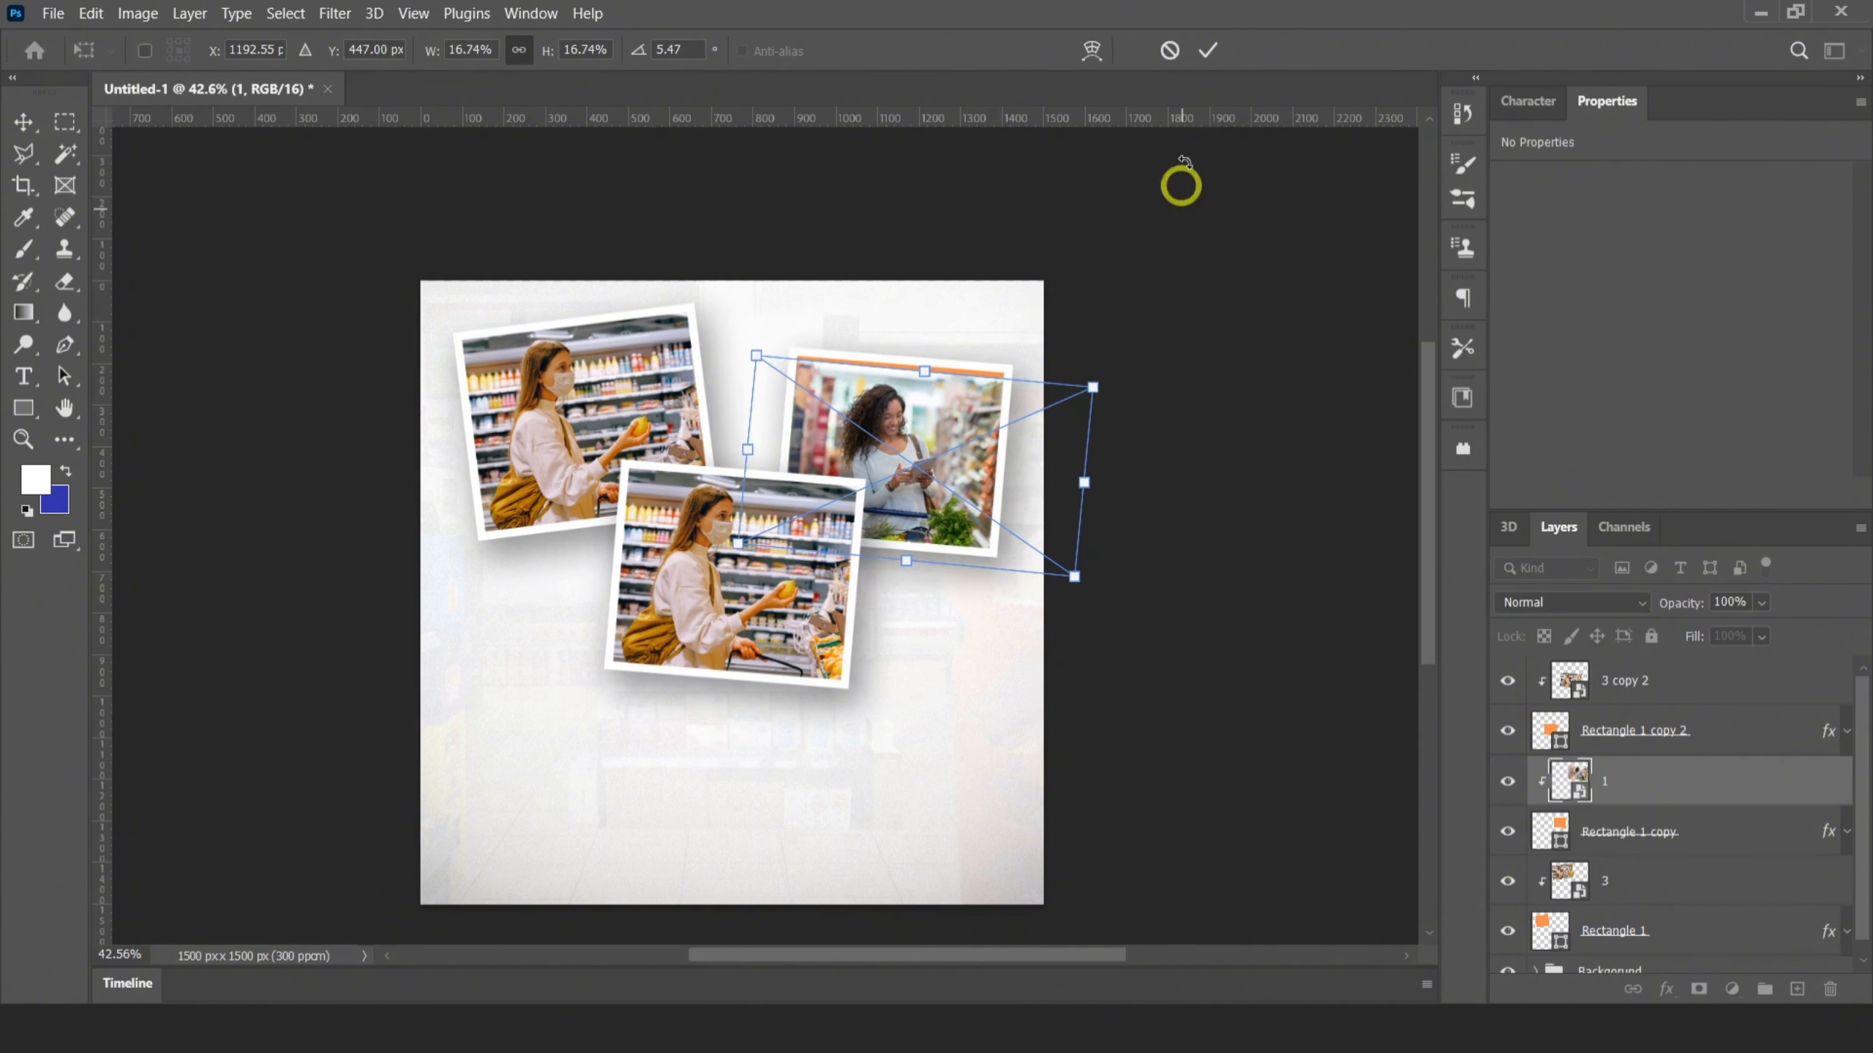
click(1205, 53)
key(Up)
key(Up)
key(Up)
key(Up)
key(Left)
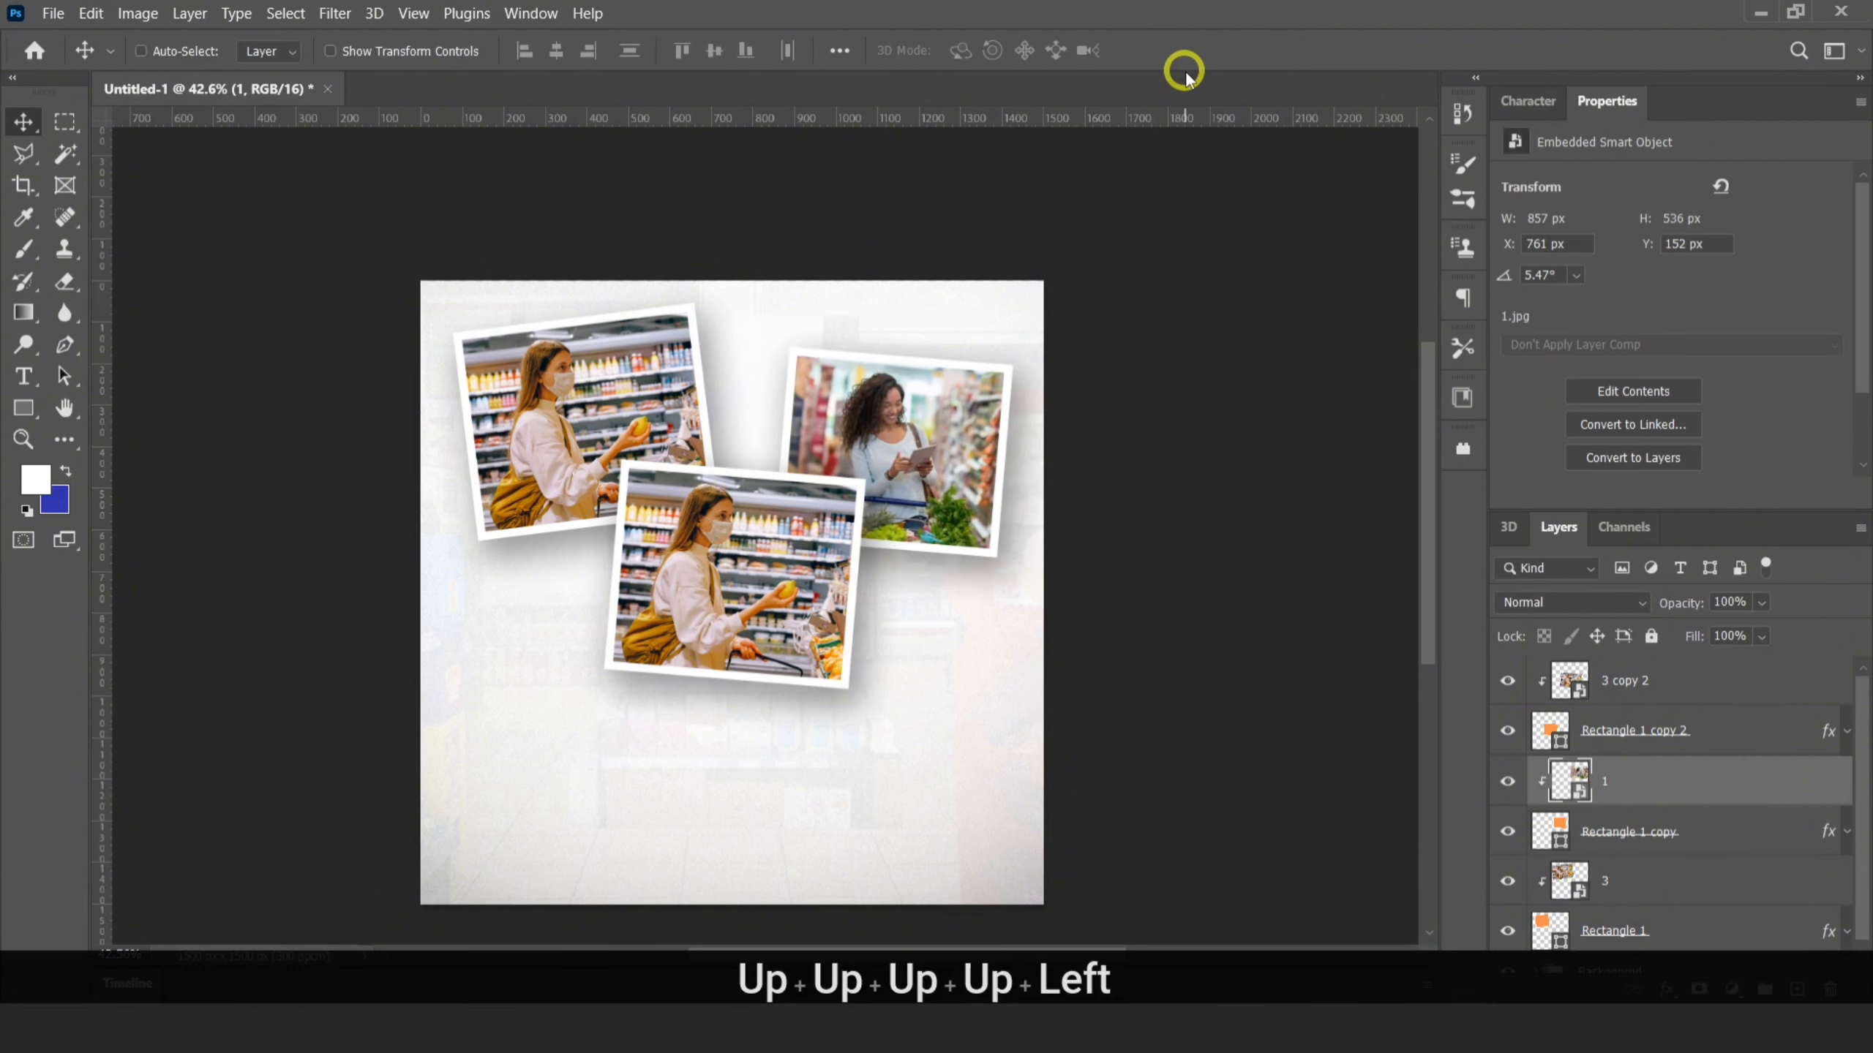
Replace the middle frame's photo with image 2 from the folder, rotated to 3.90° and clipped to Rectangle 1 copy 2
click(1592, 675)
key(Delete)
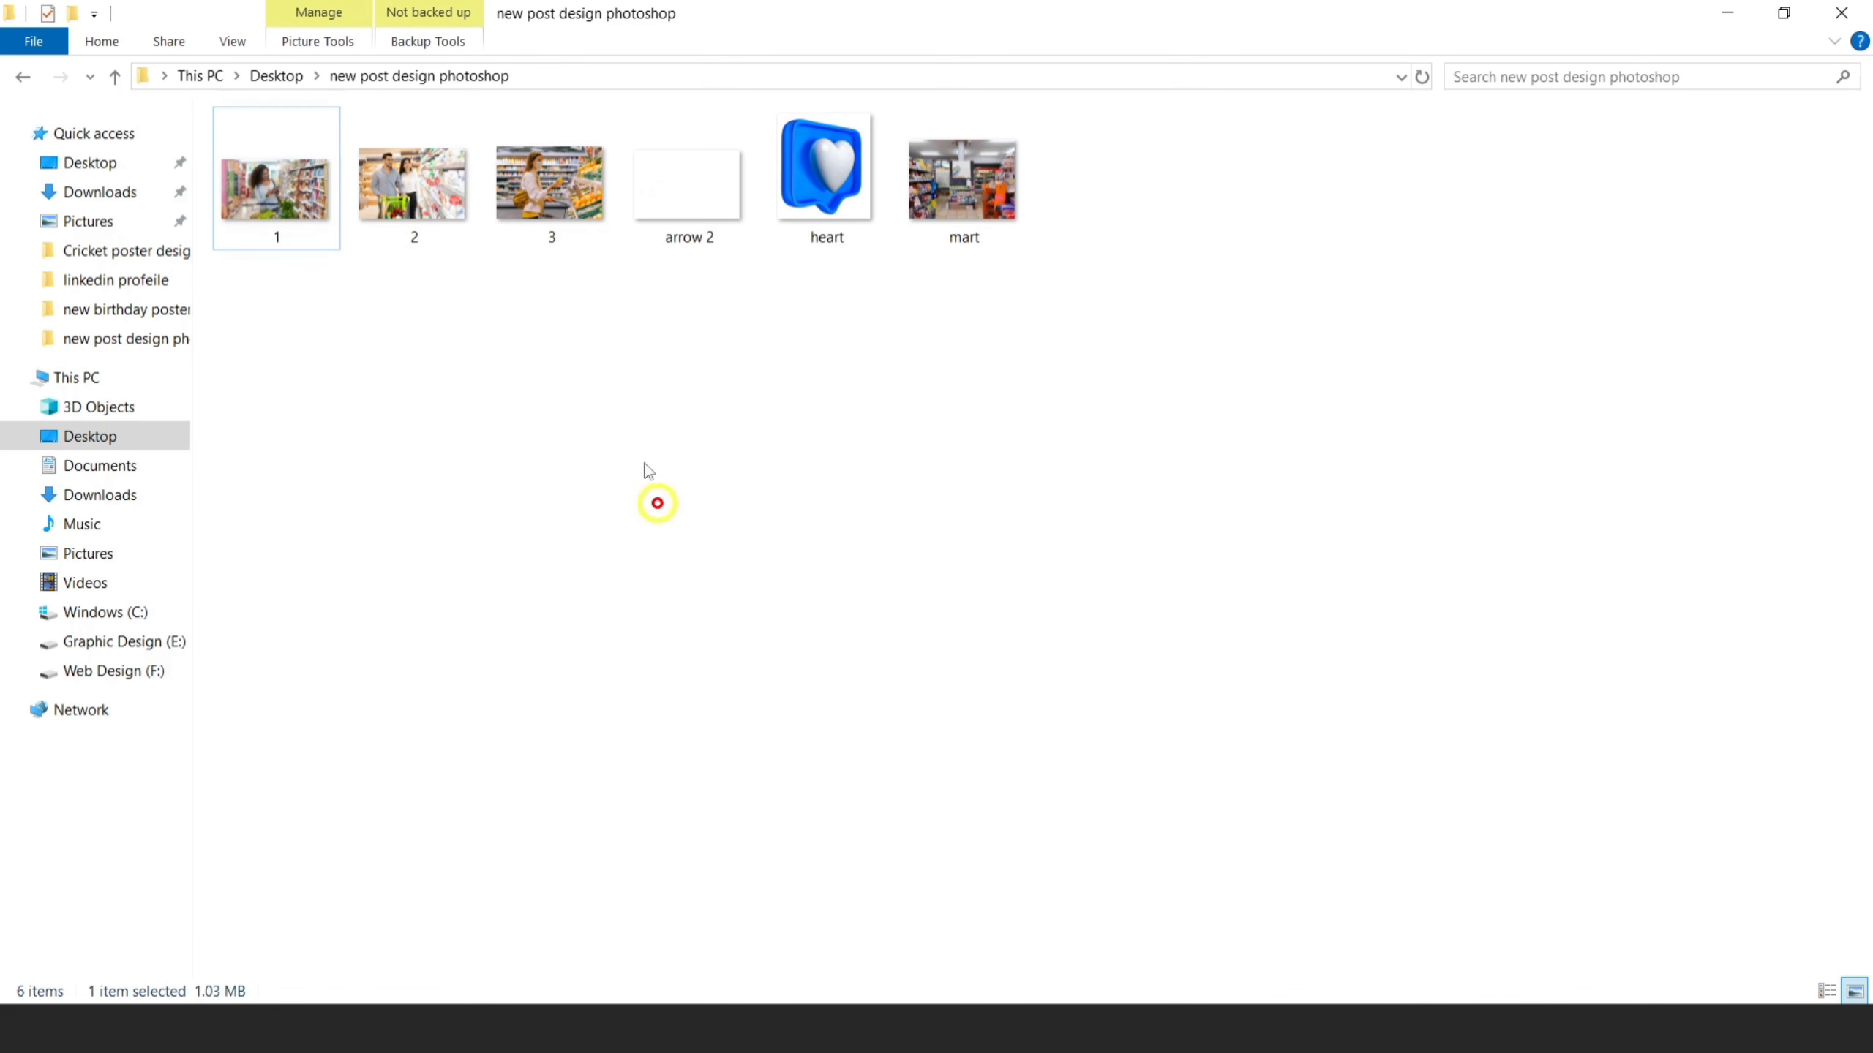
drag(412, 185, 765, 610)
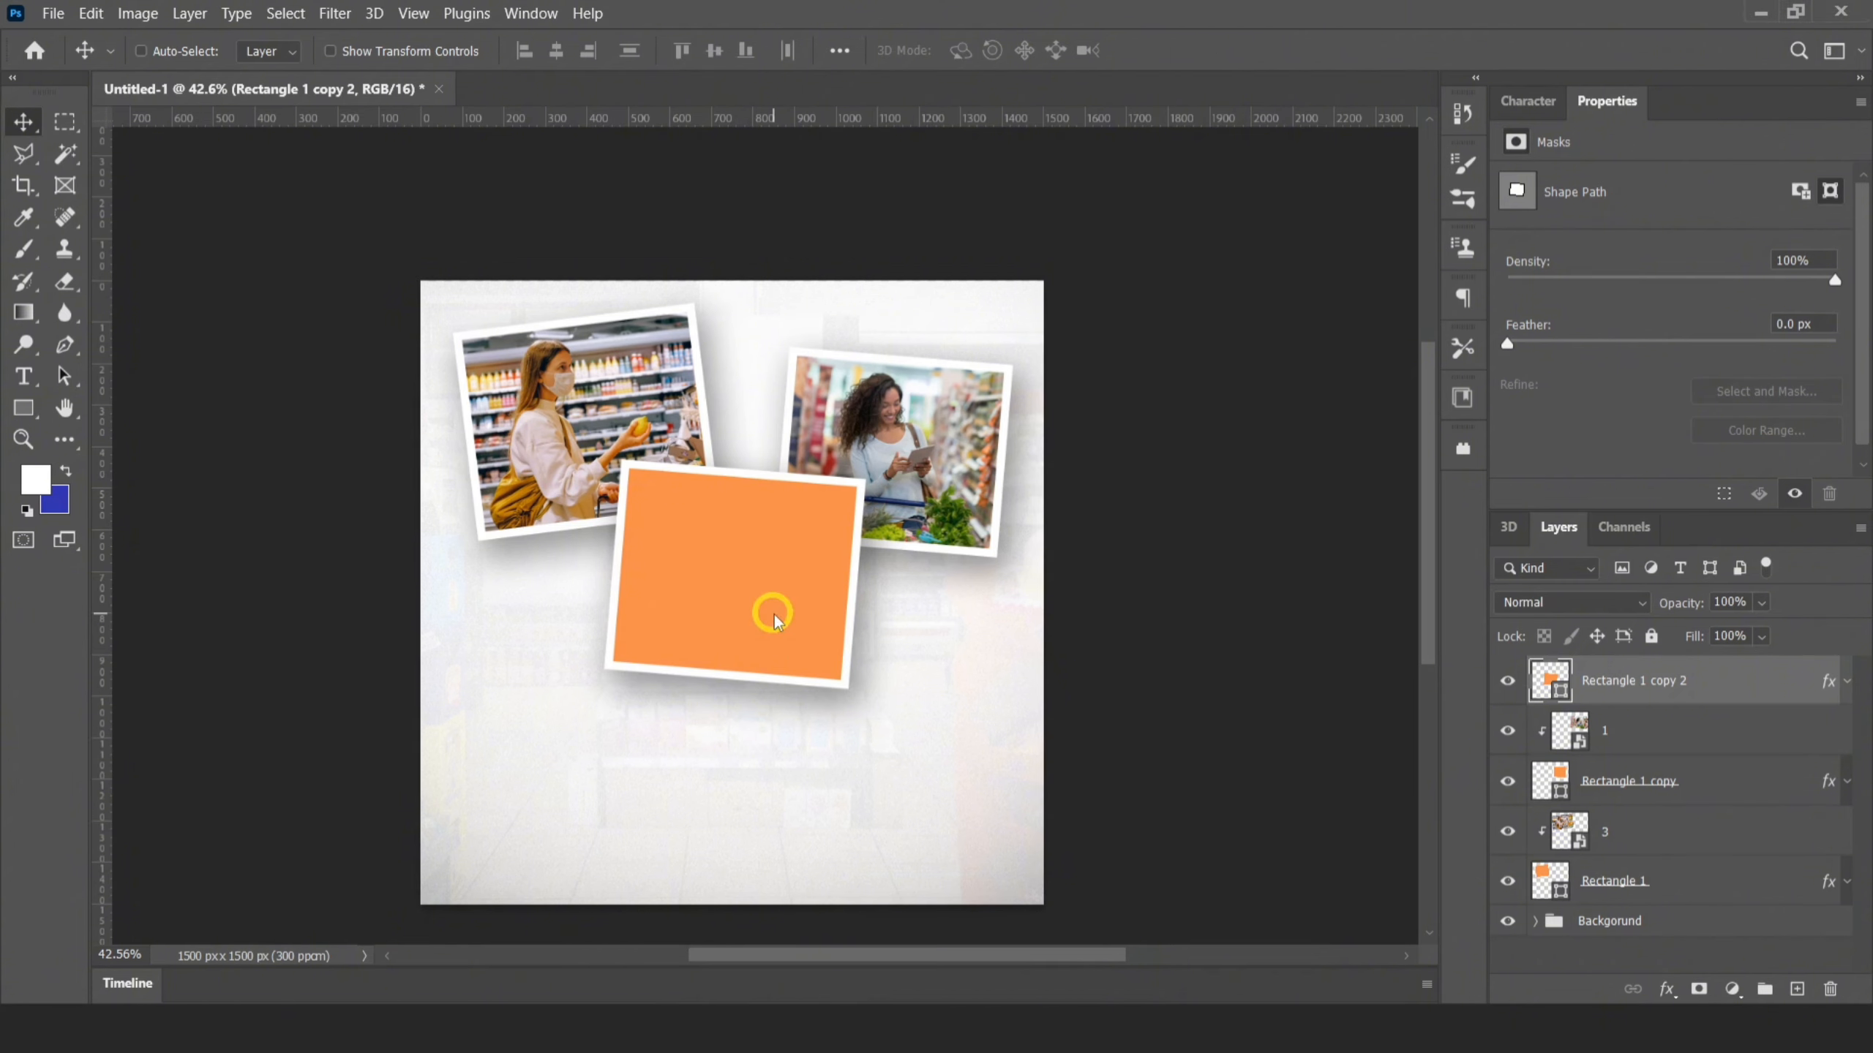
drag(1043, 386, 1020, 439)
click(1207, 52)
alt+click(1607, 706)
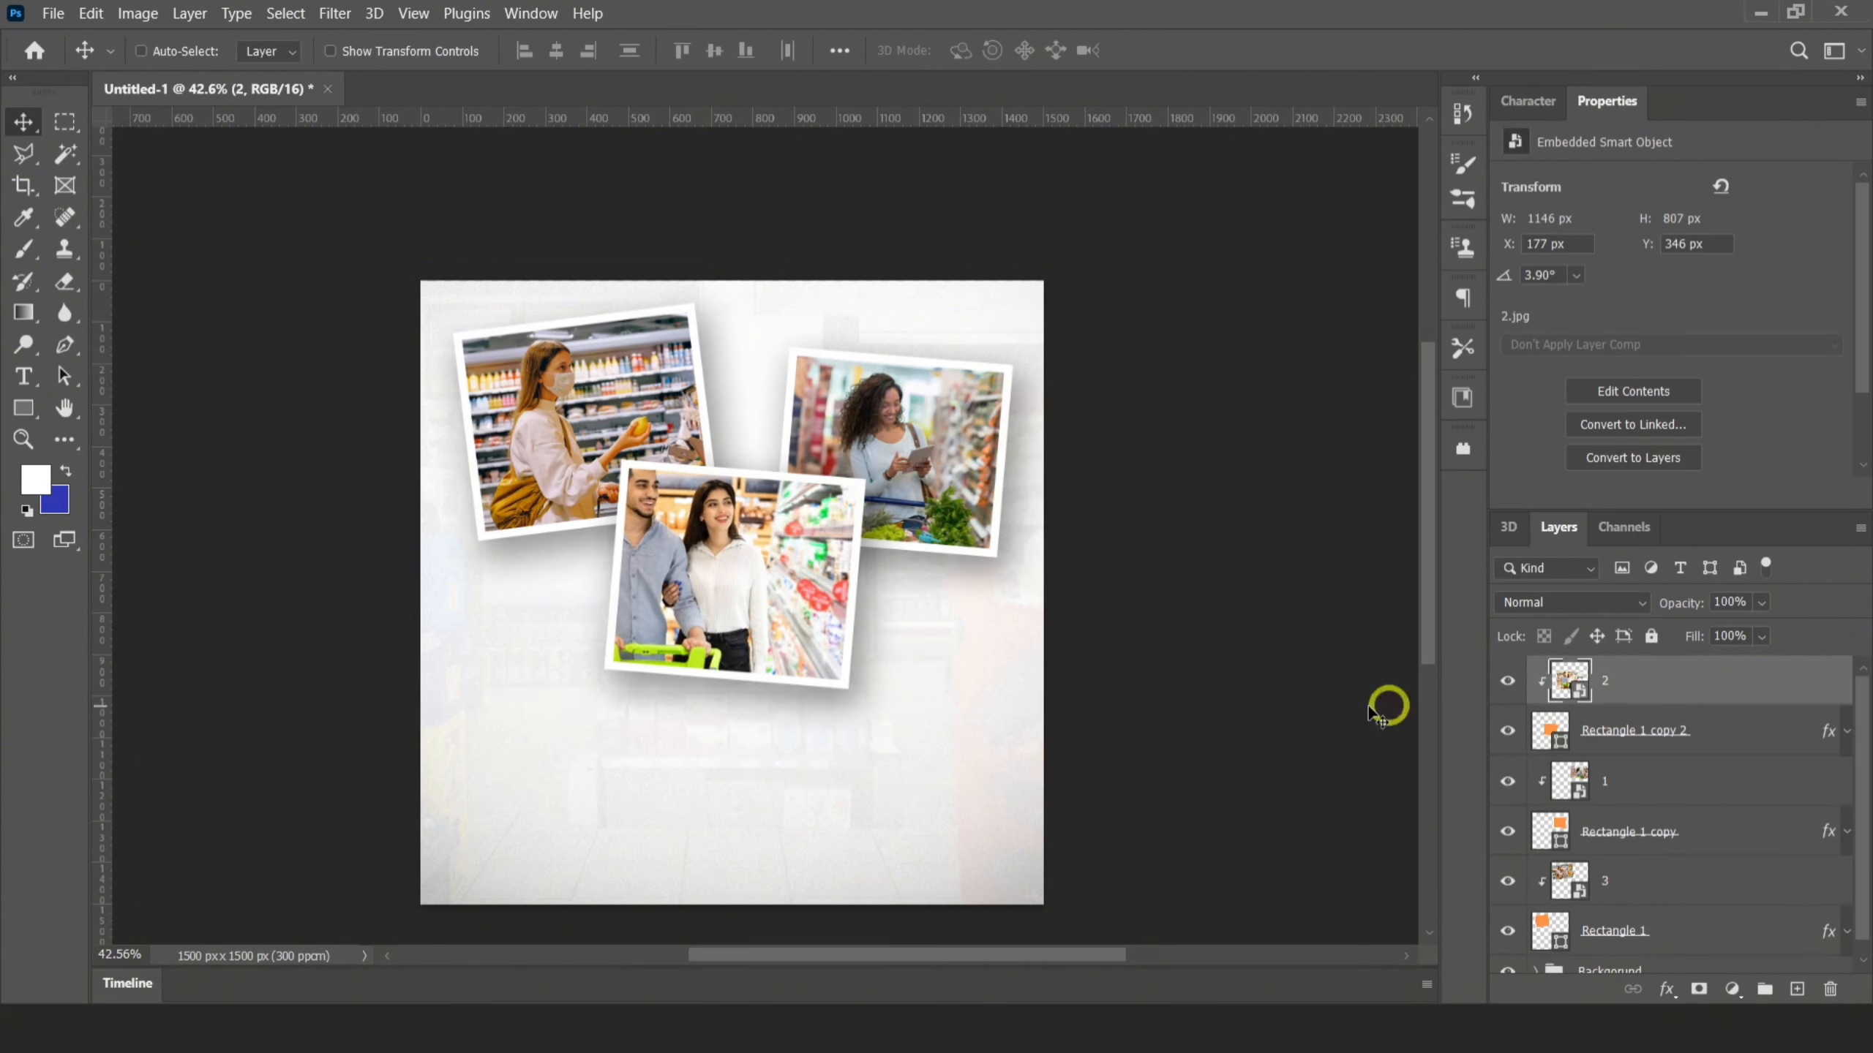
Reposition image 2 inside the middle frame to X 324 px, Y 427 px so the couple is well framed
drag(763, 562, 823, 594)
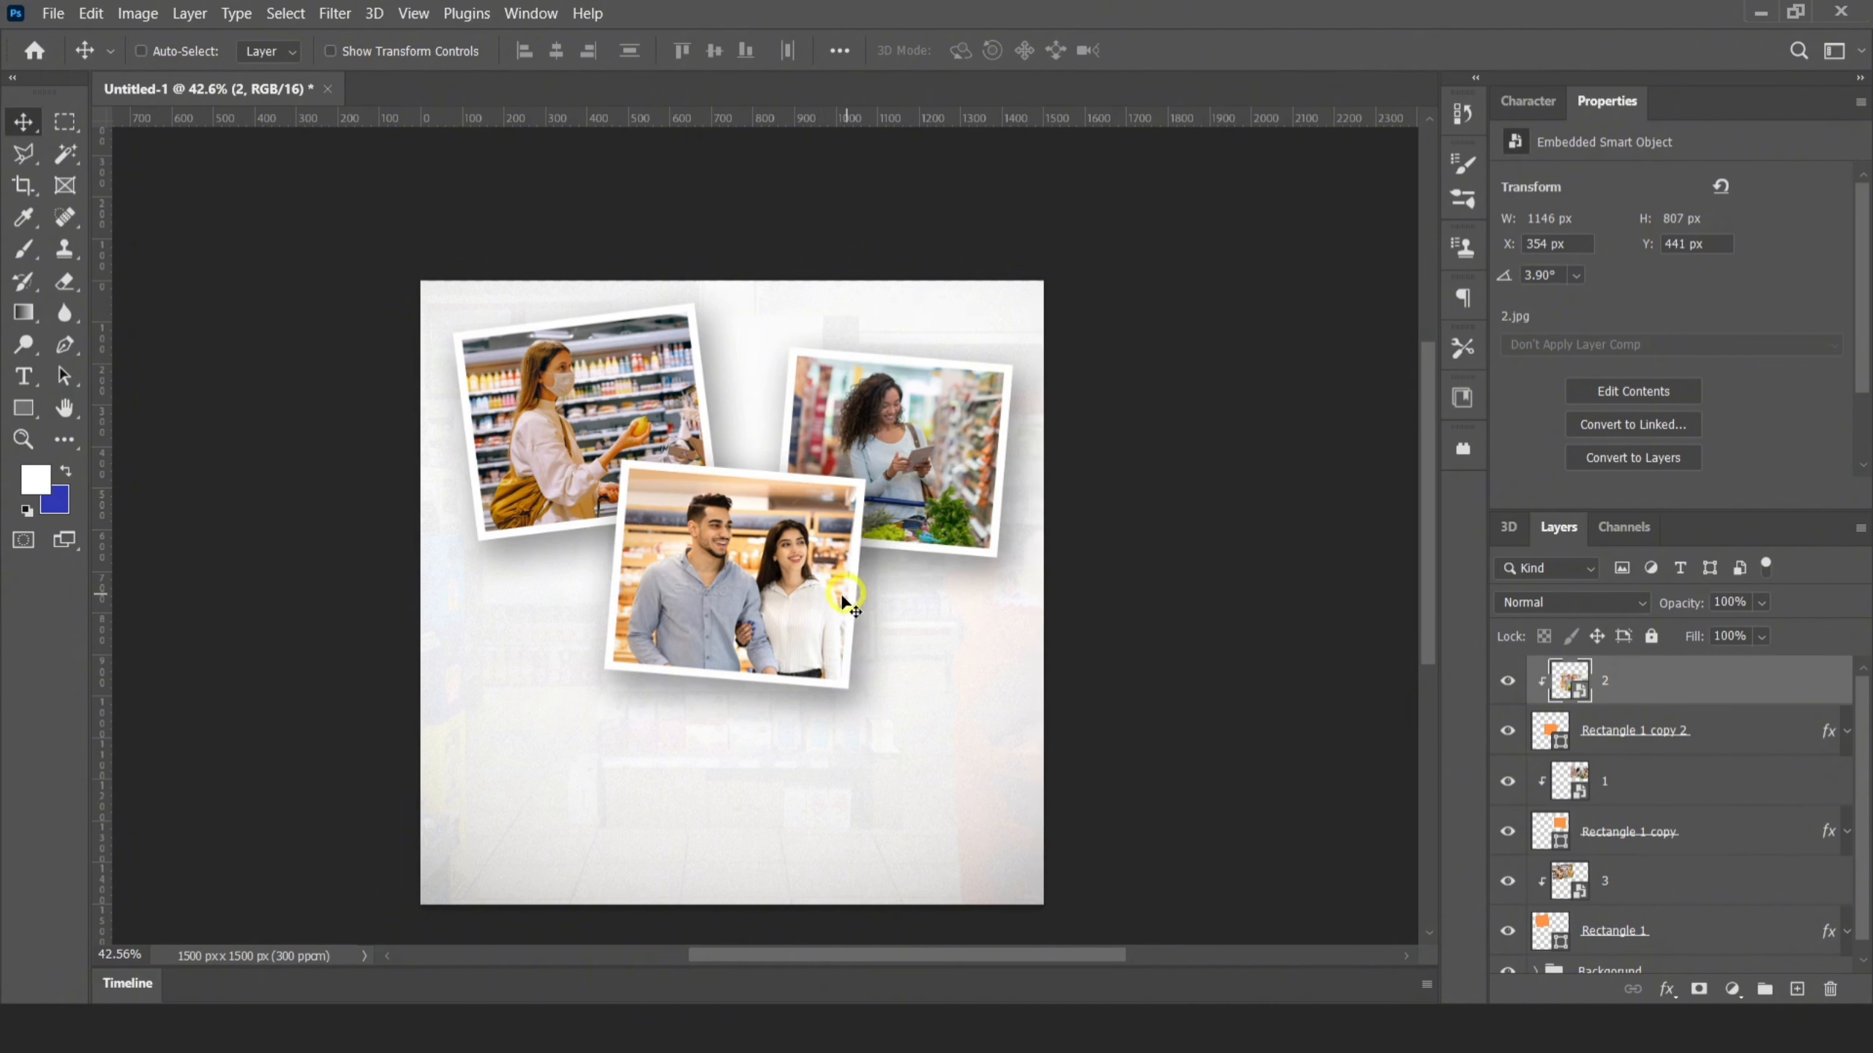
key(Up)
key(Left)
key(Up)
key(Down)
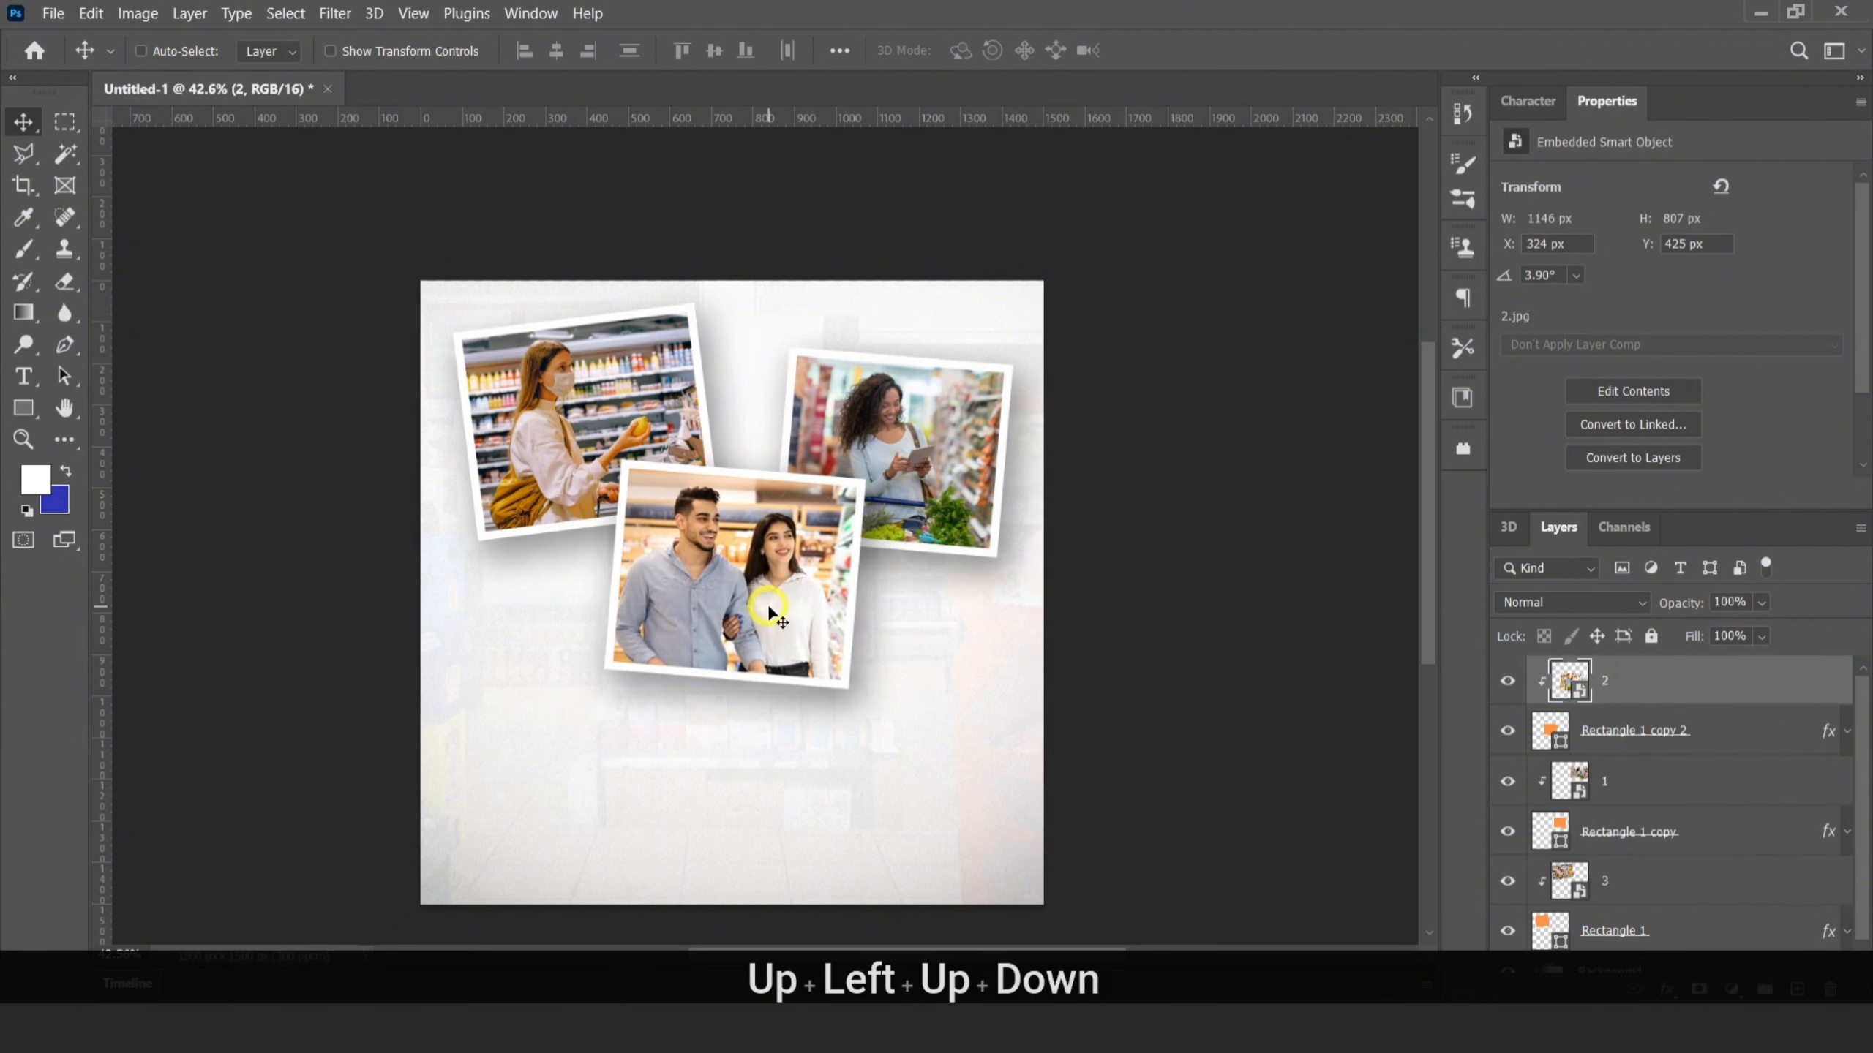
key(Down)
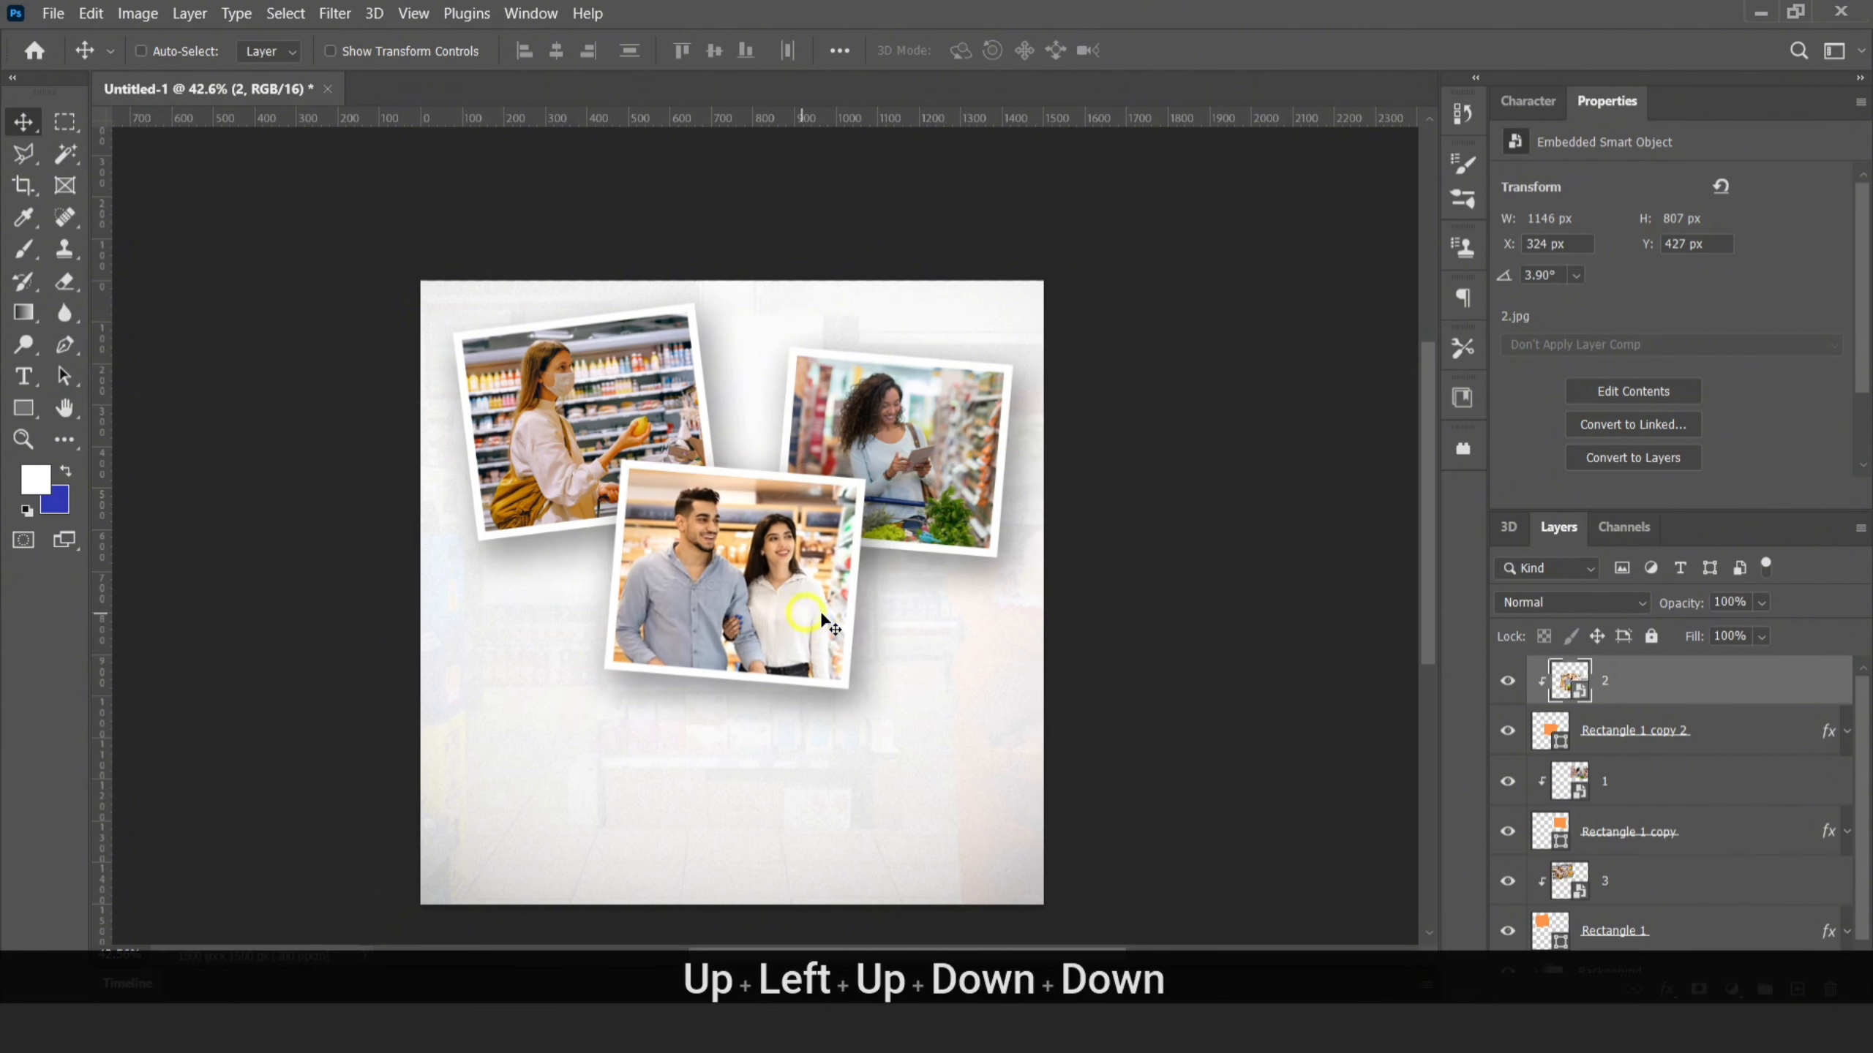
Nudge image 2 and its frame together slightly down and right, to X 331 px, Y 439 px for the photo
shift+click(1637, 741)
key(Down)
key(Right)
key(Right)
key(Right)
key(Right)
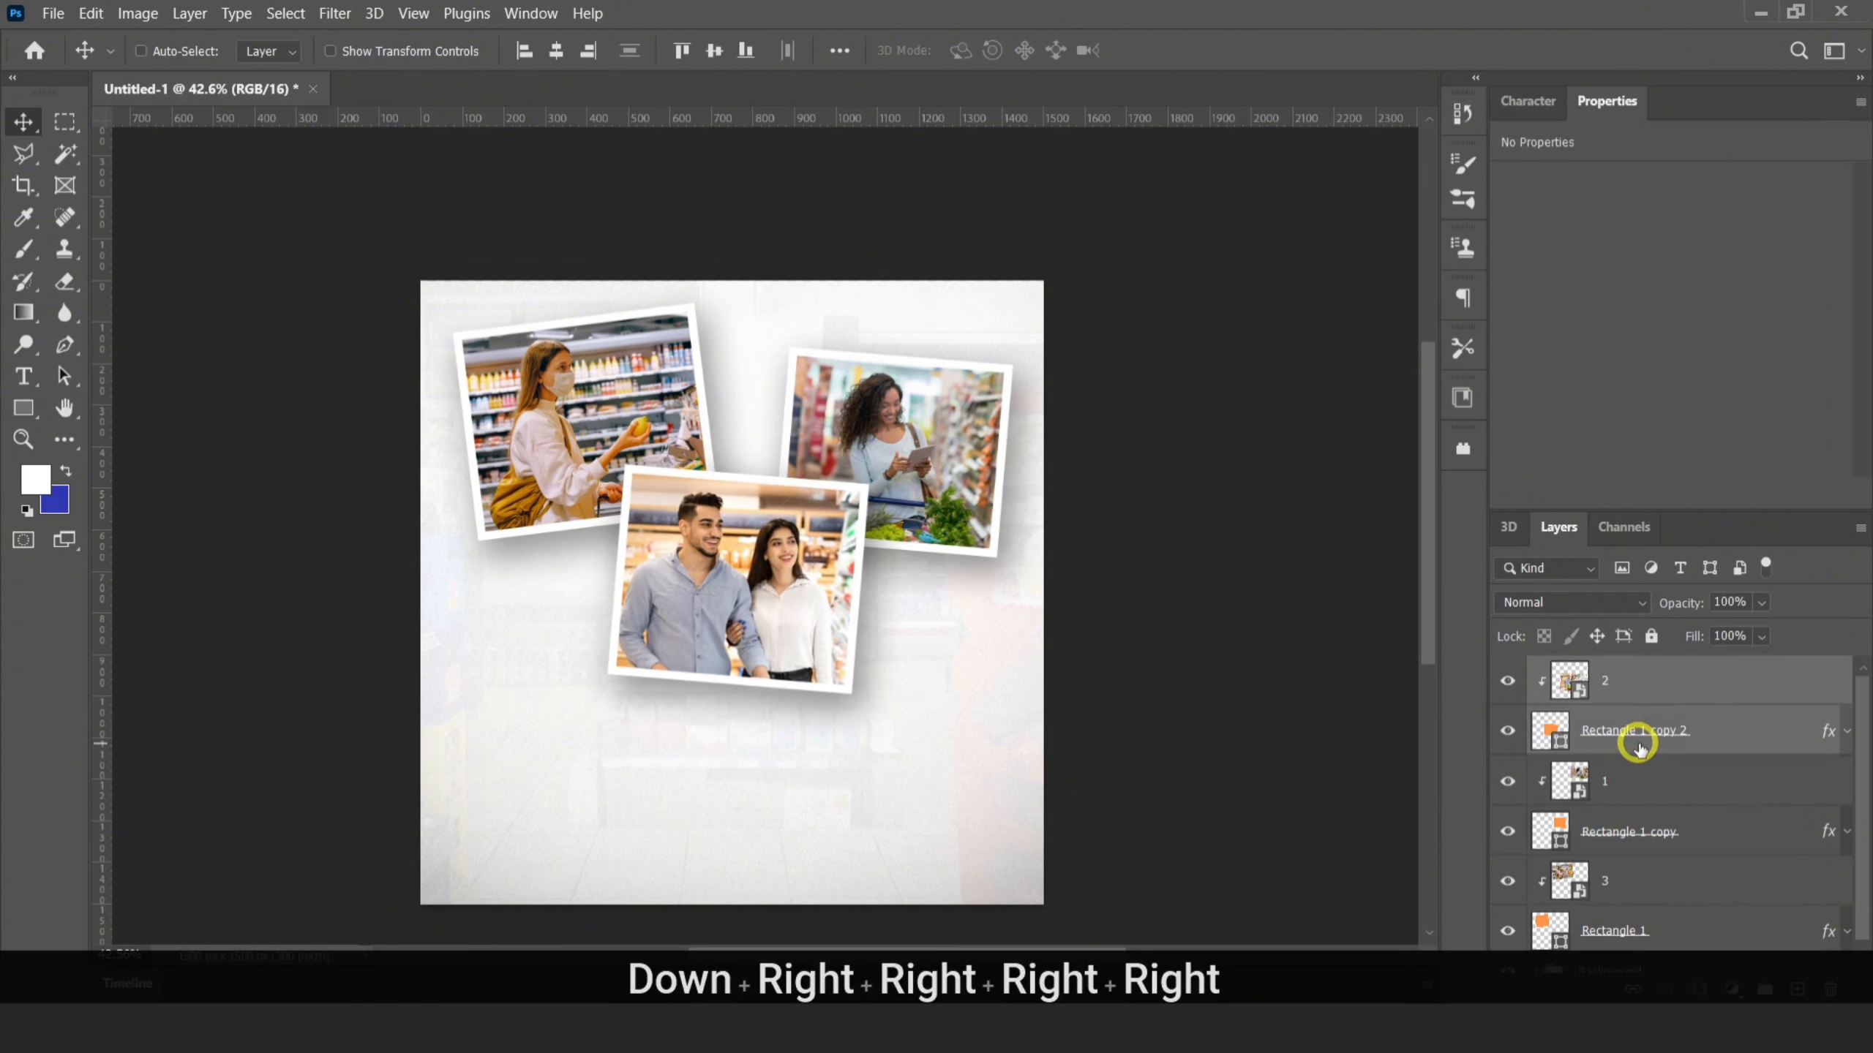
key(Right)
key(Left)
Group all the photo and frame layers and name the group Images
click(1631, 675)
scroll(1653, 763, down, 1)
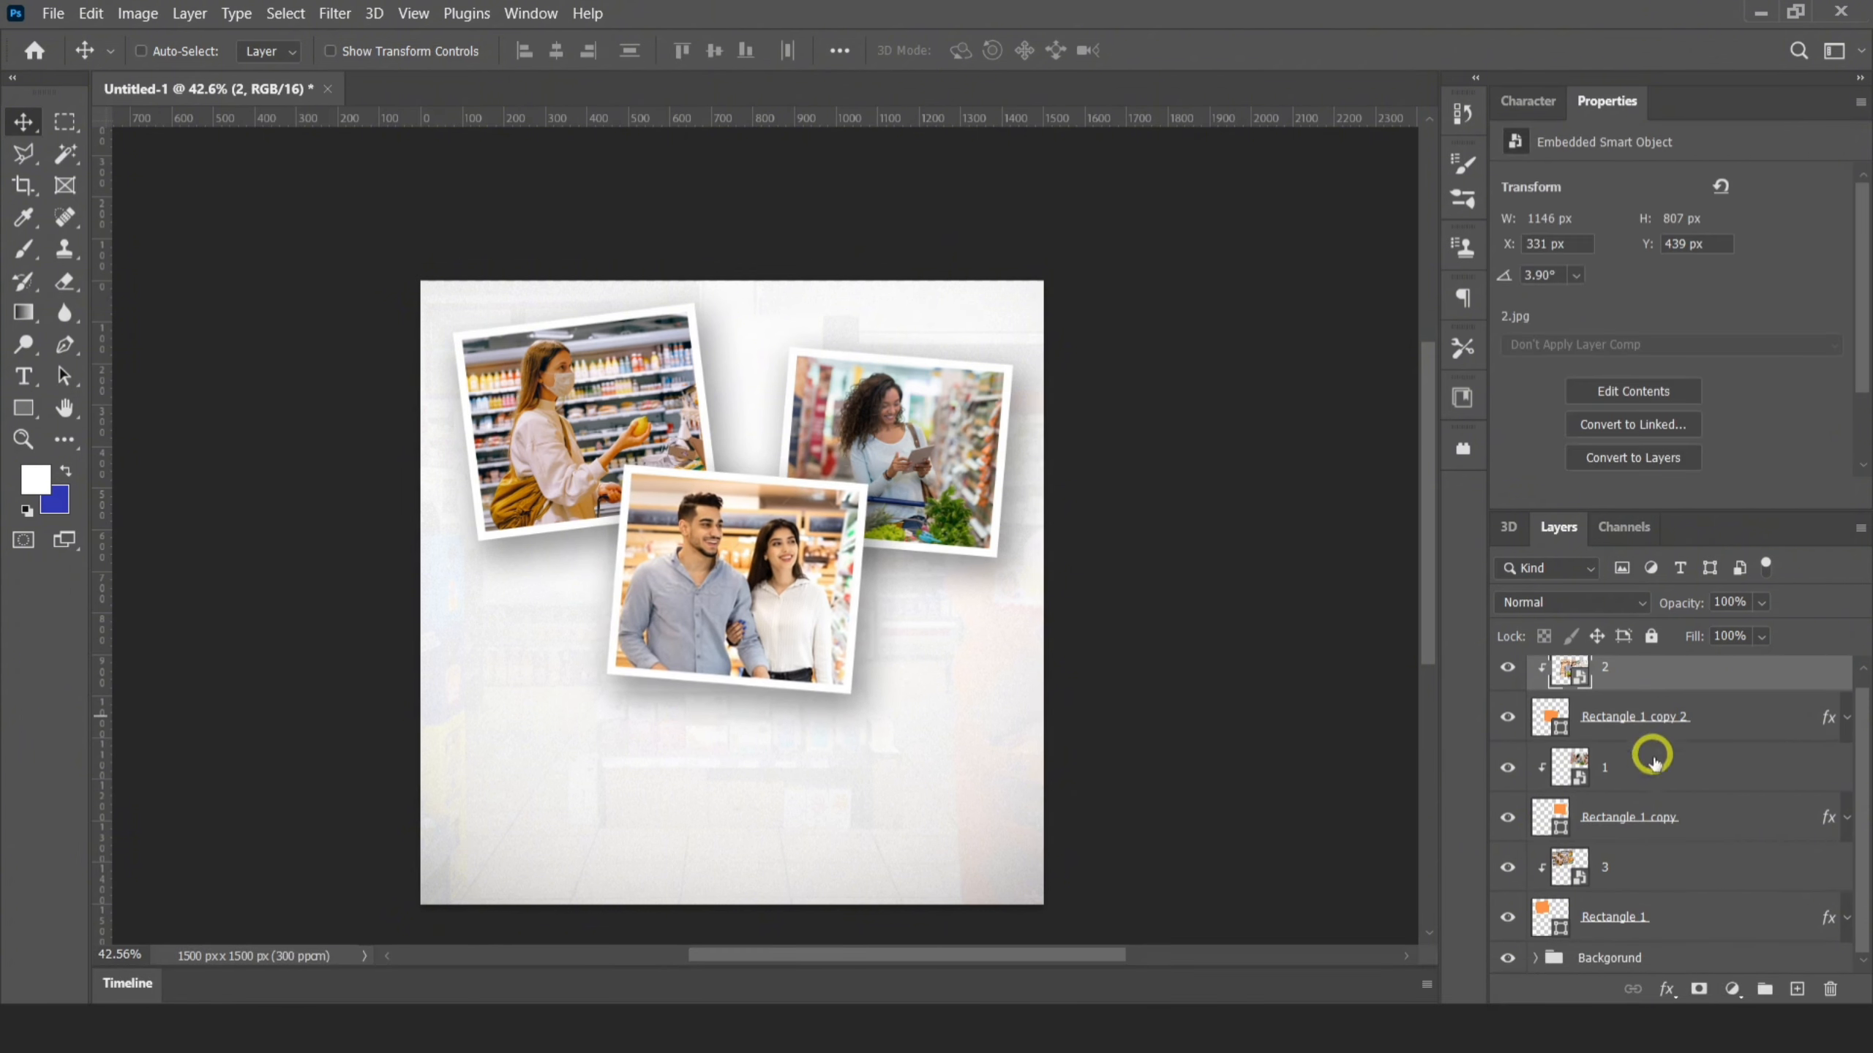
shift+click(1670, 911)
key(ctrl+g)
click(1619, 673)
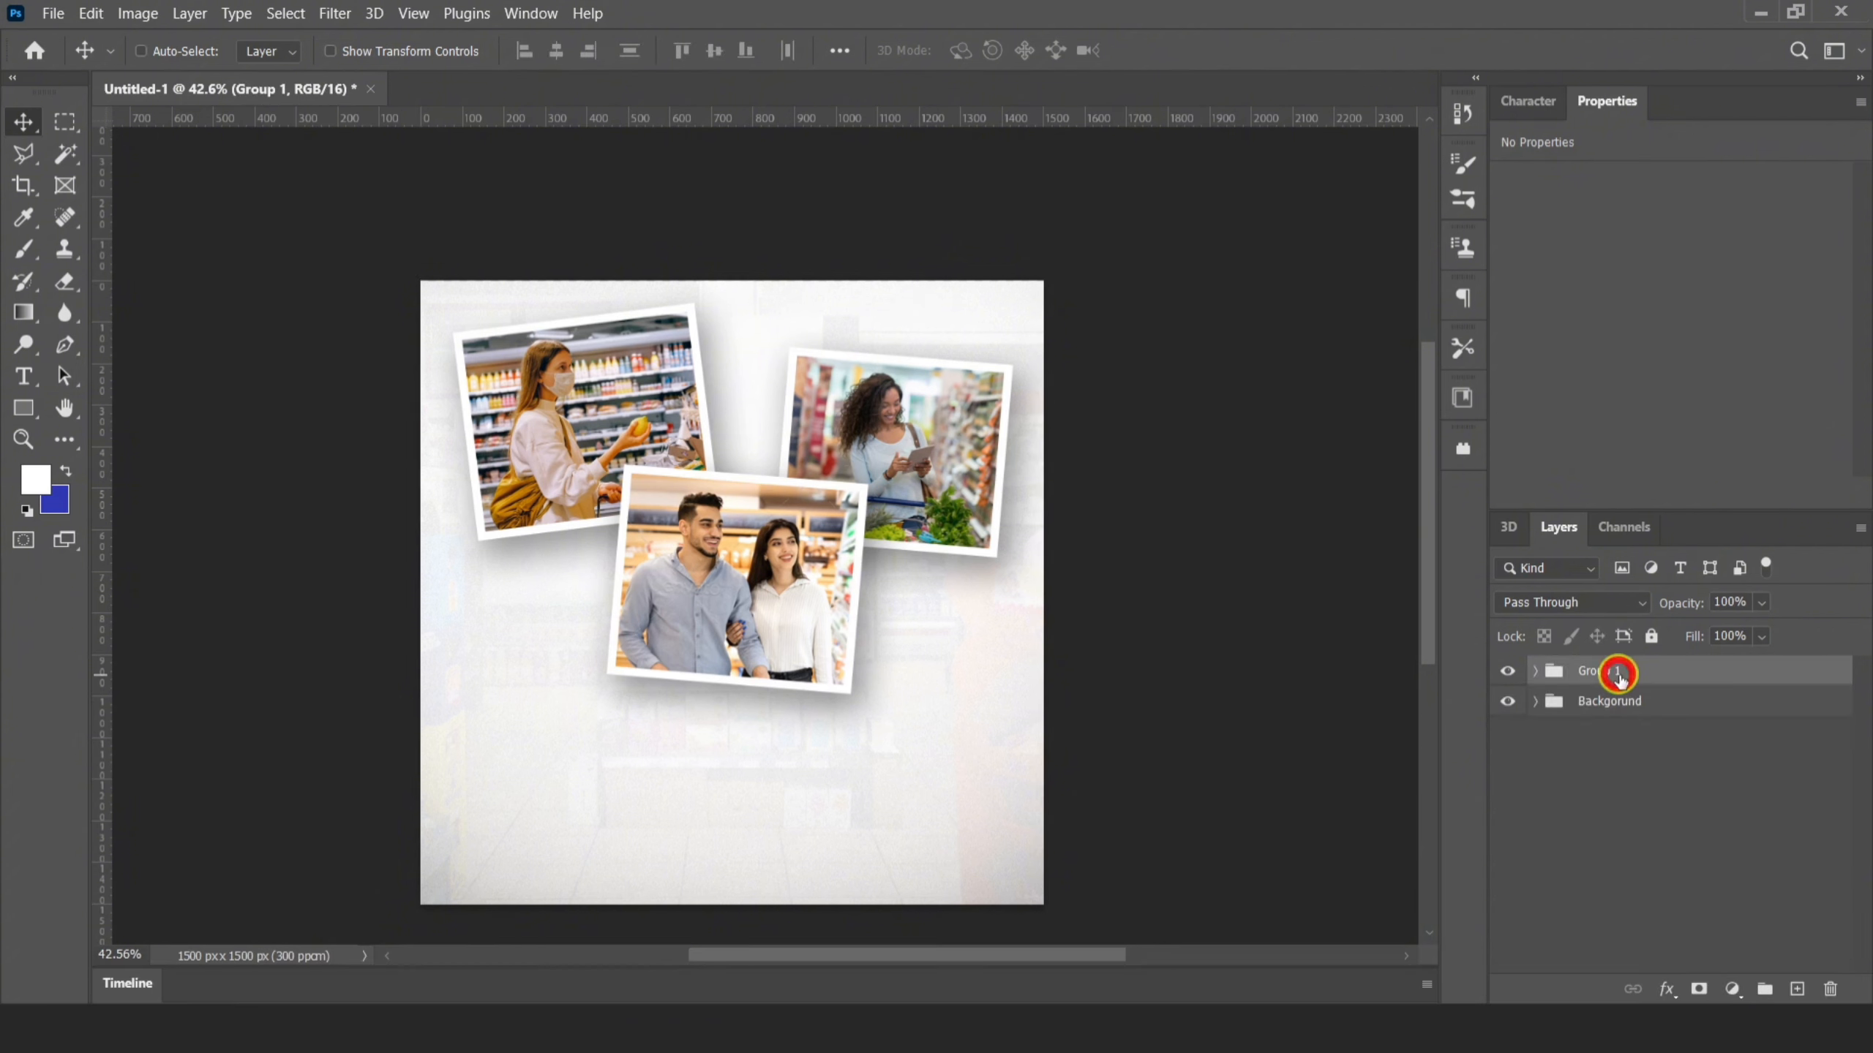
key(BackSpace)
text(Images)
key(Return)
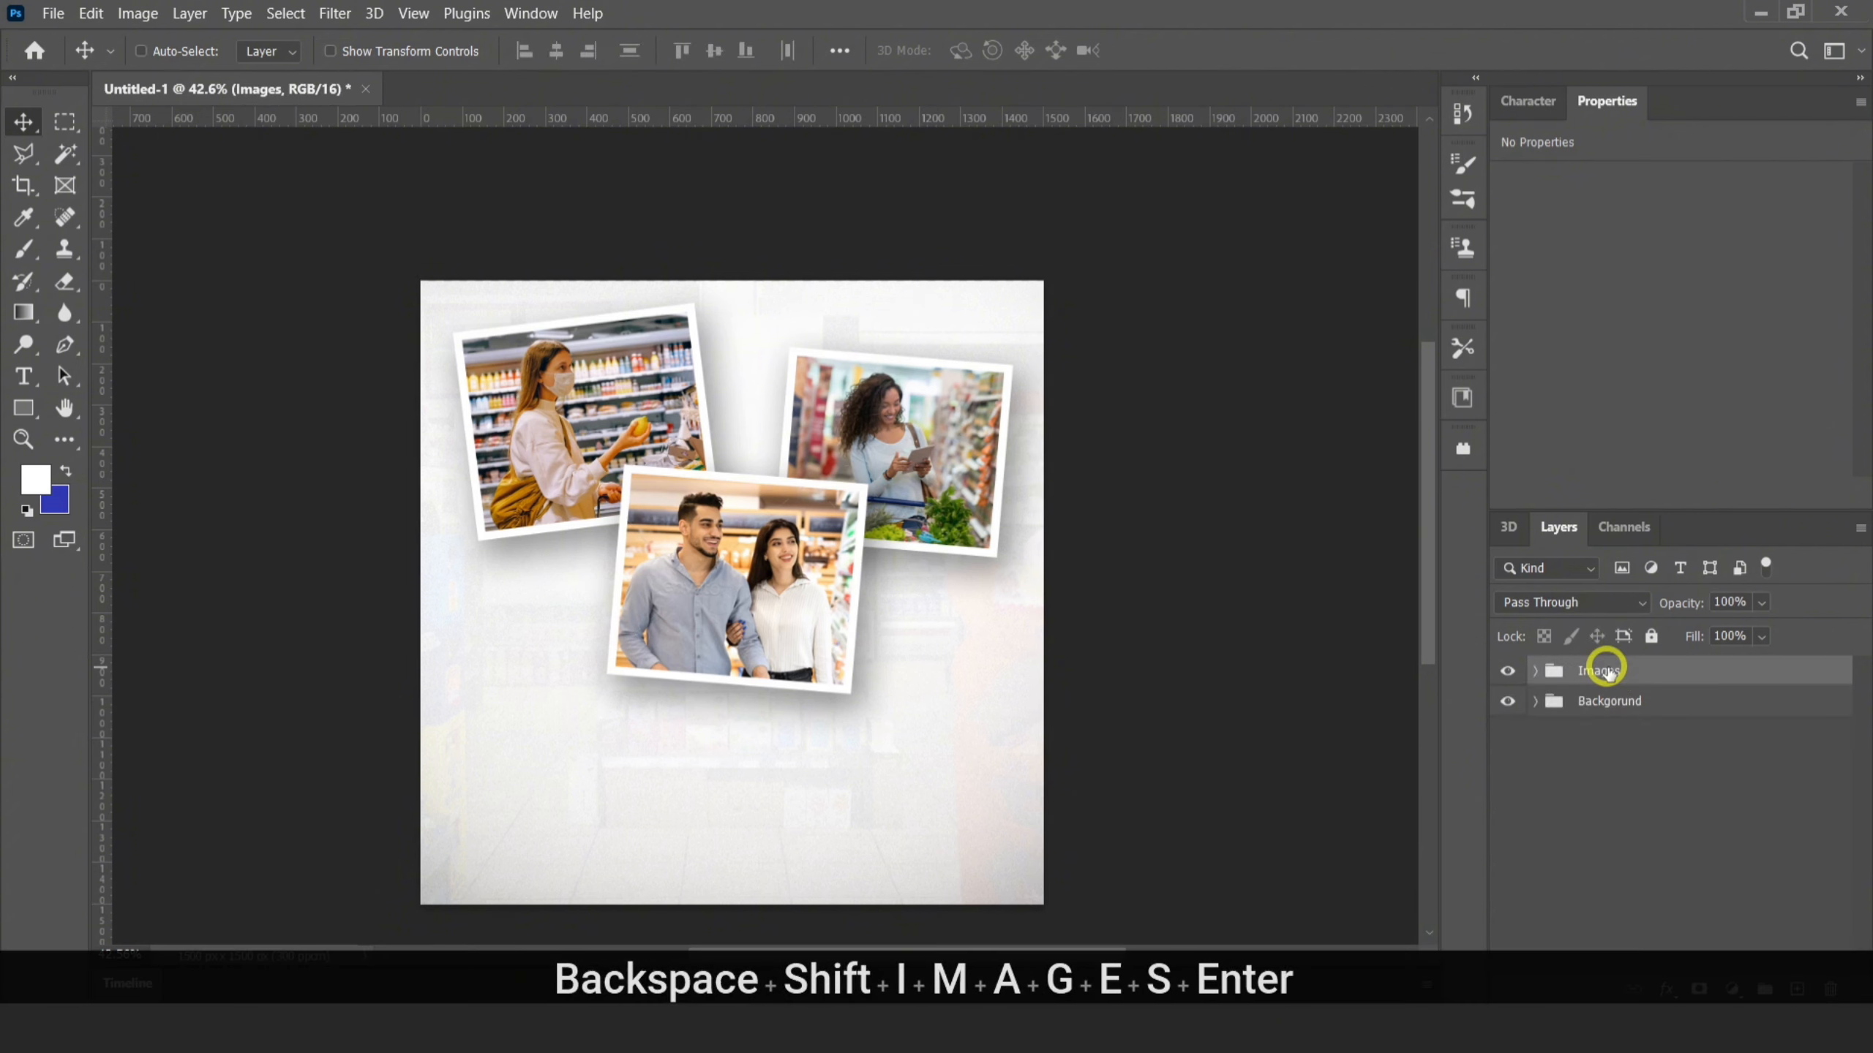
Add a new layer with the text "Smart" in the Bou Western font below the photos
click(1796, 988)
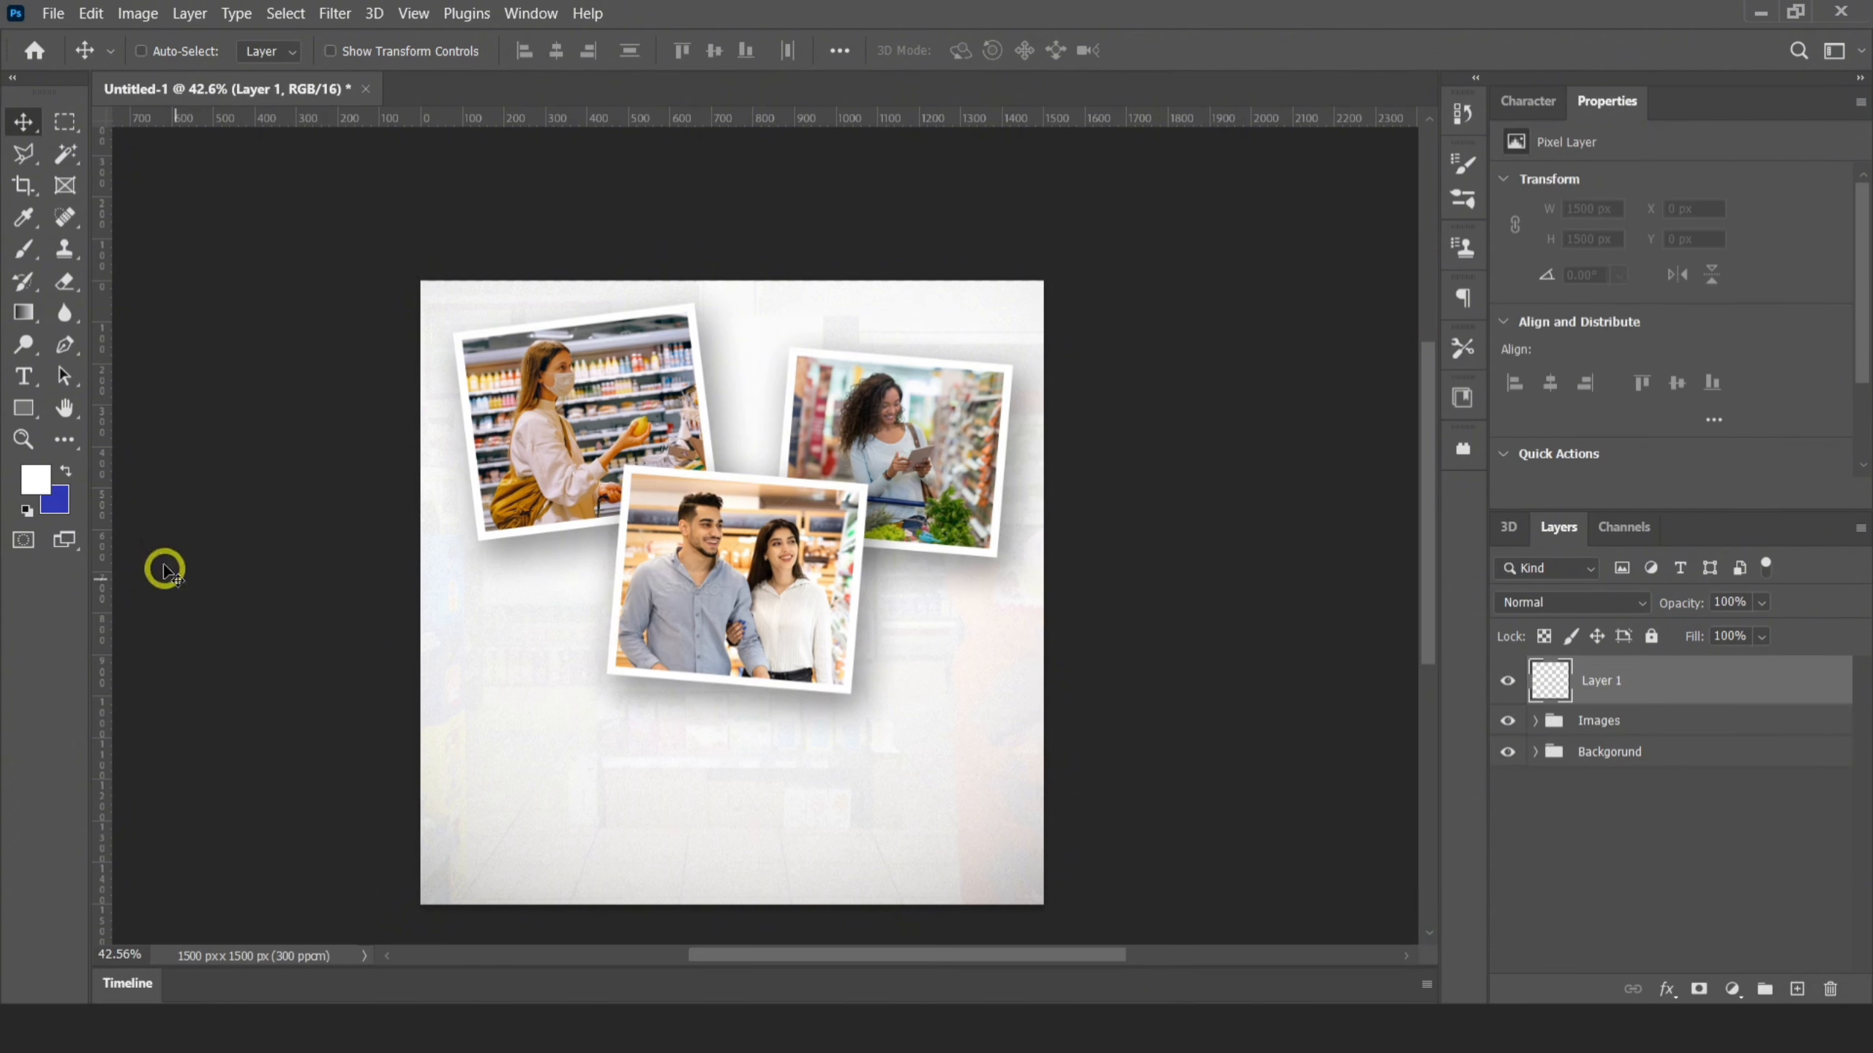
click(32, 380)
click(210, 422)
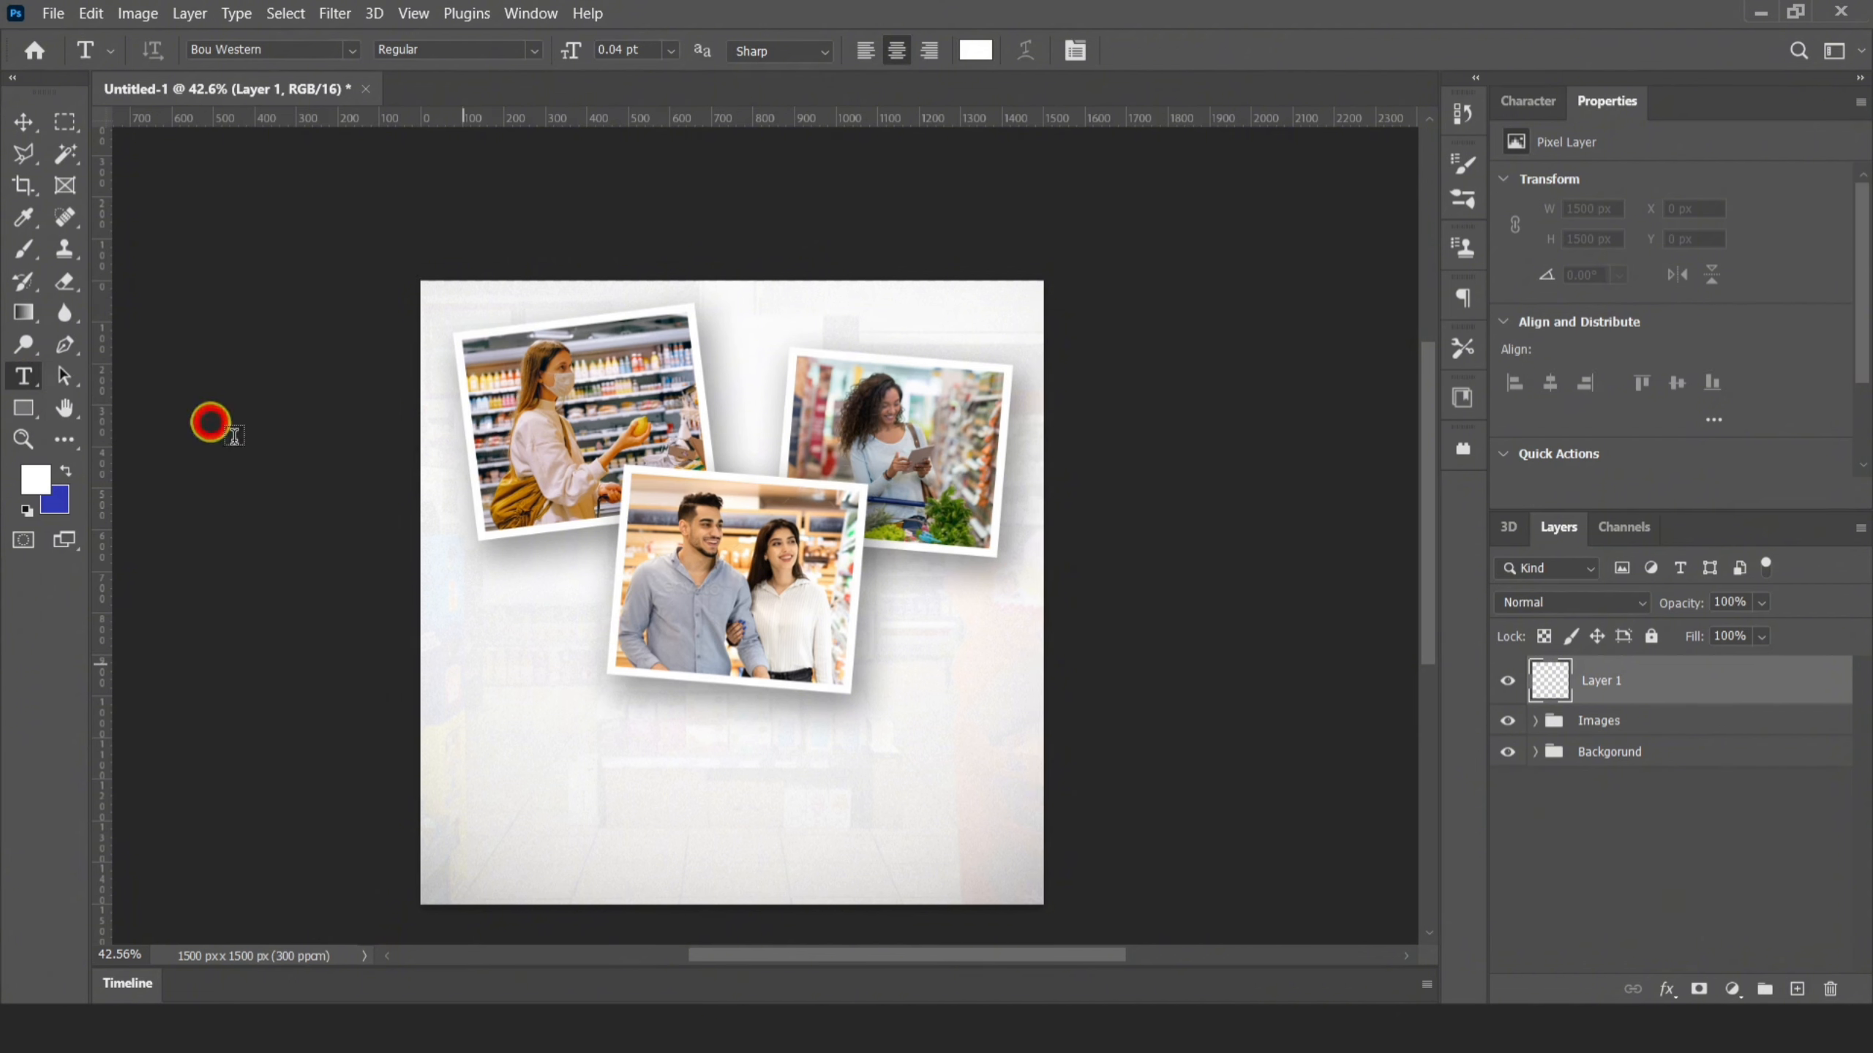
key(BackSpace)
key(BackSpace)
key(BackSpace)
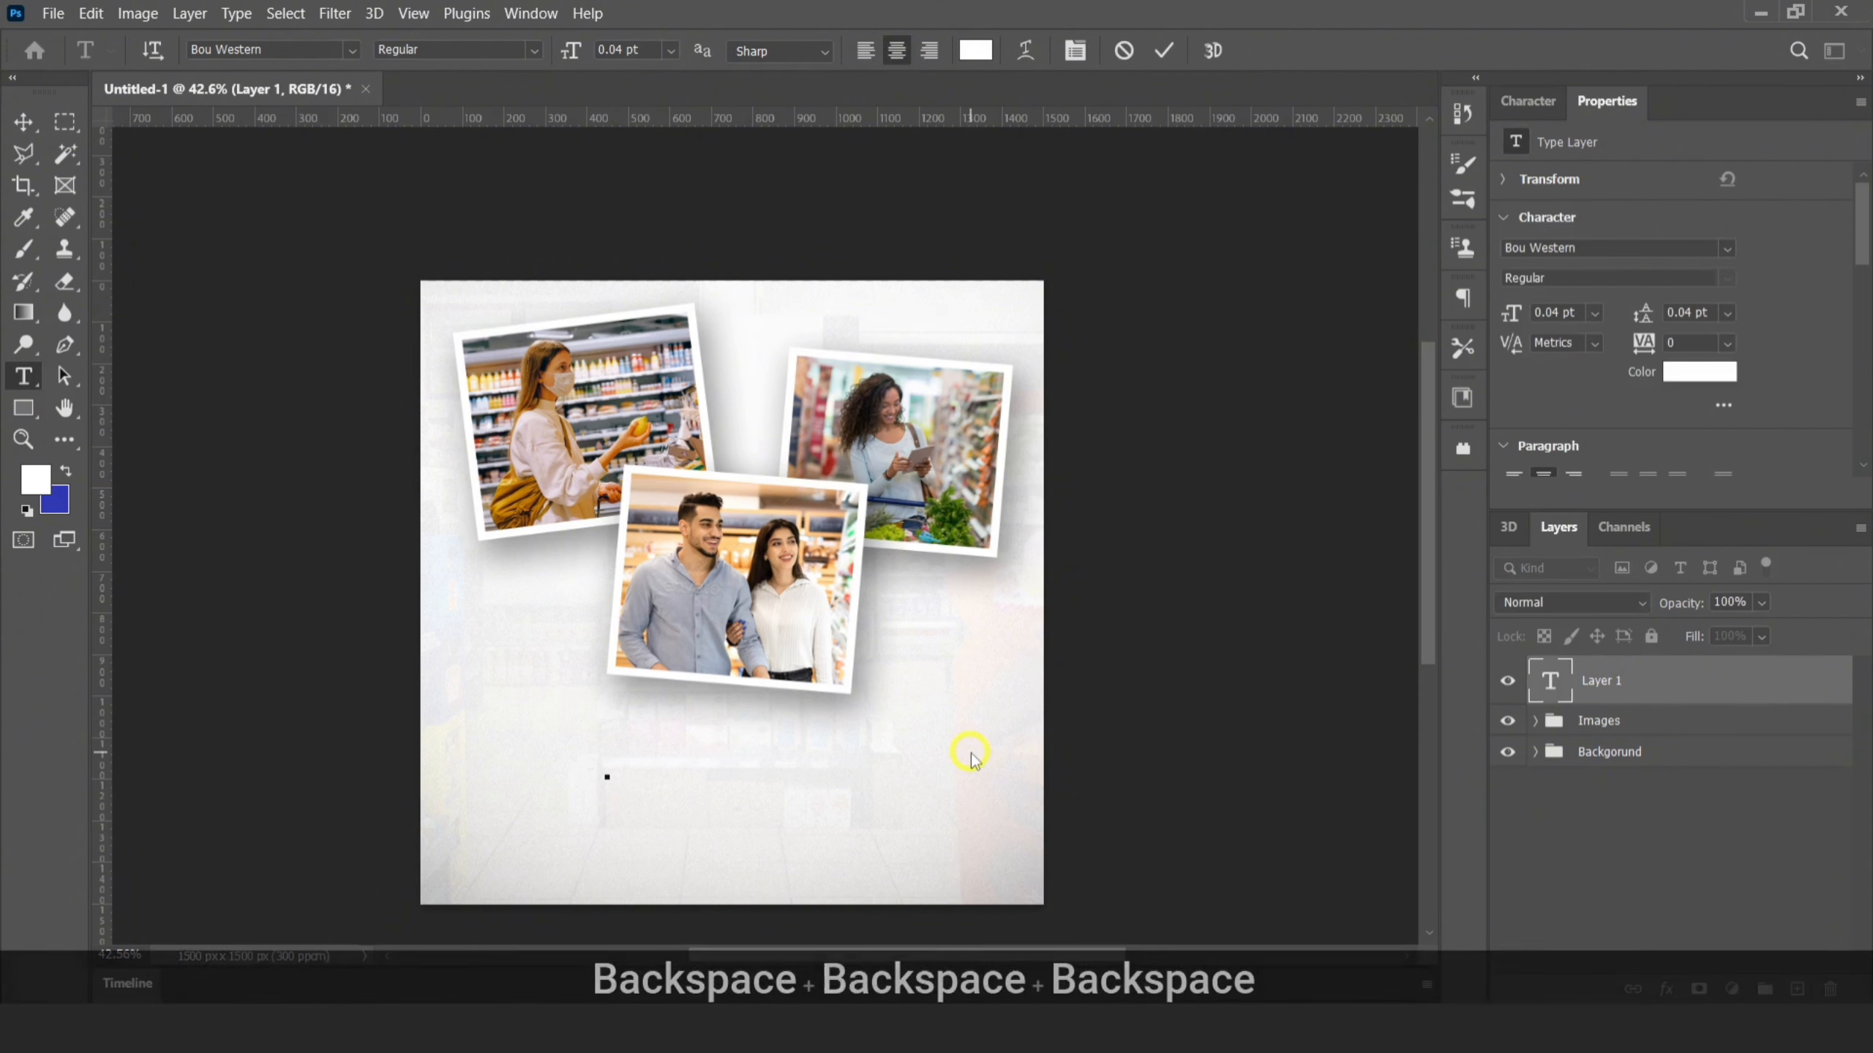
text(SMART)
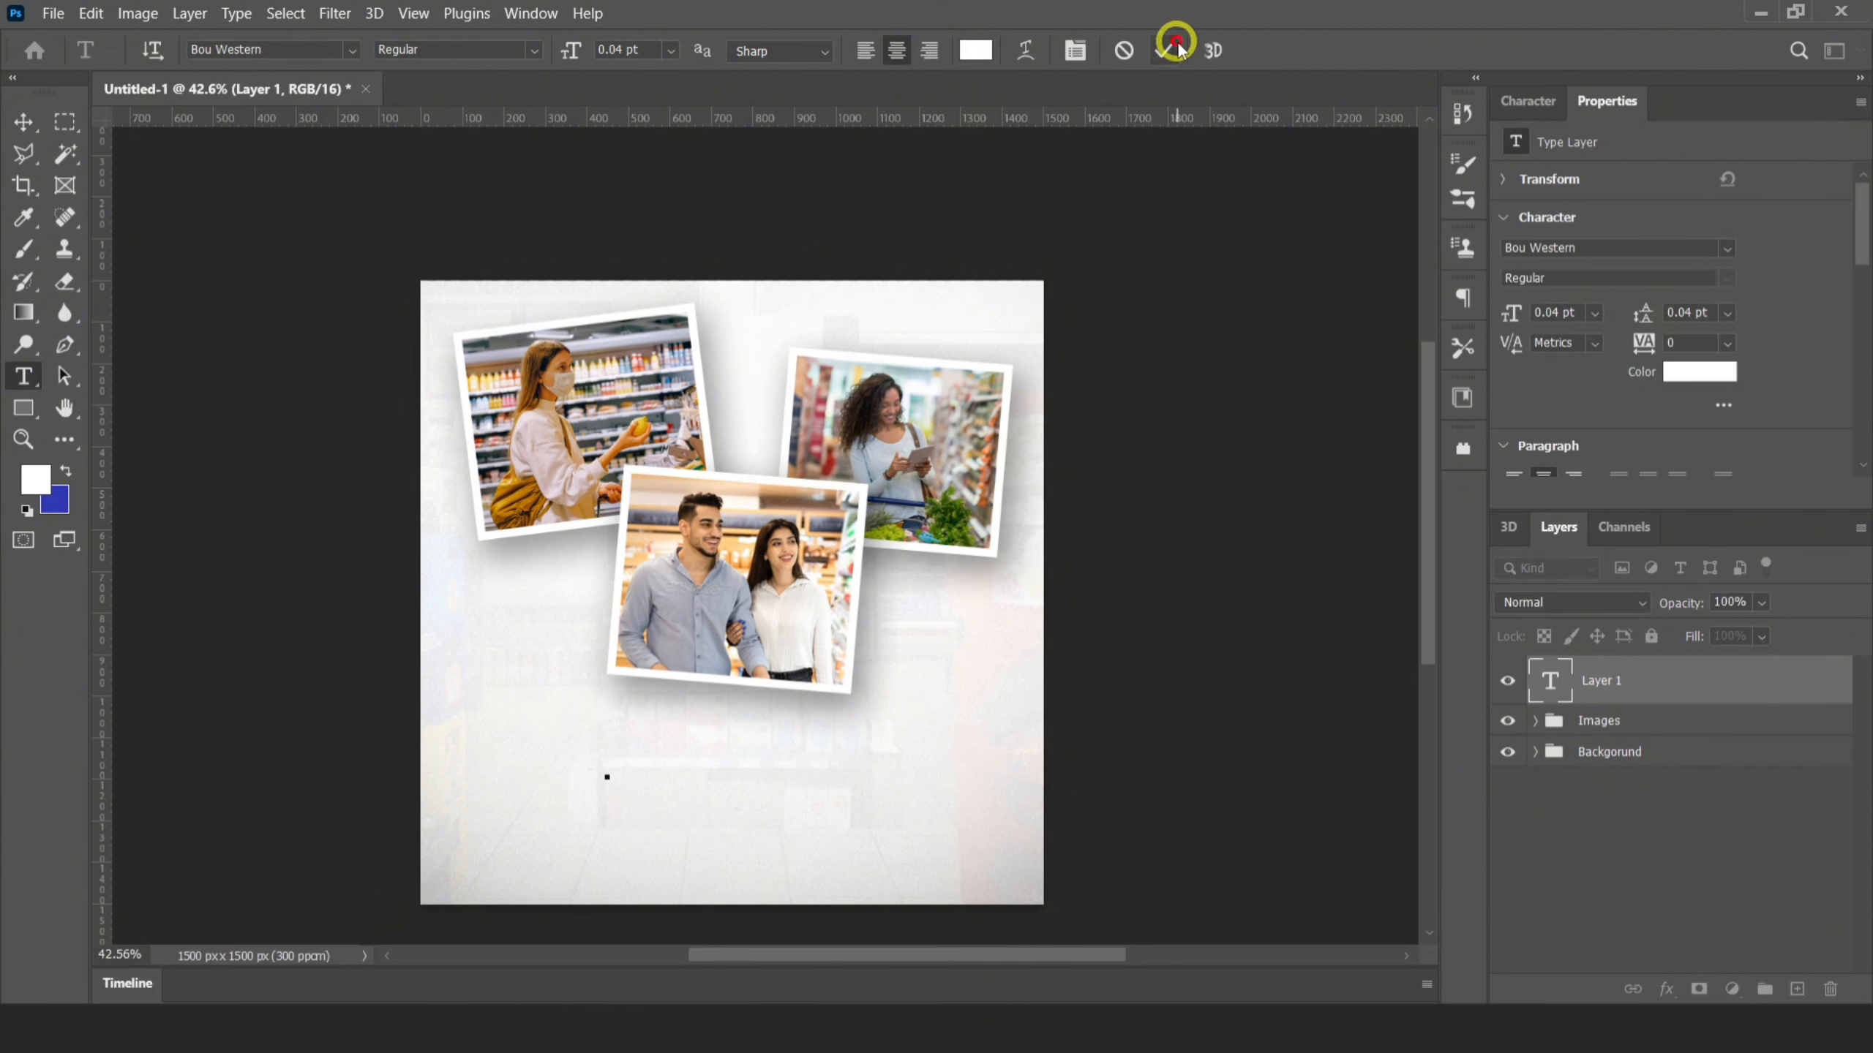
click(1177, 48)
Set the foreground color to orange db9116 and fill the Smart text with it
key(x)
key(x)
click(34, 479)
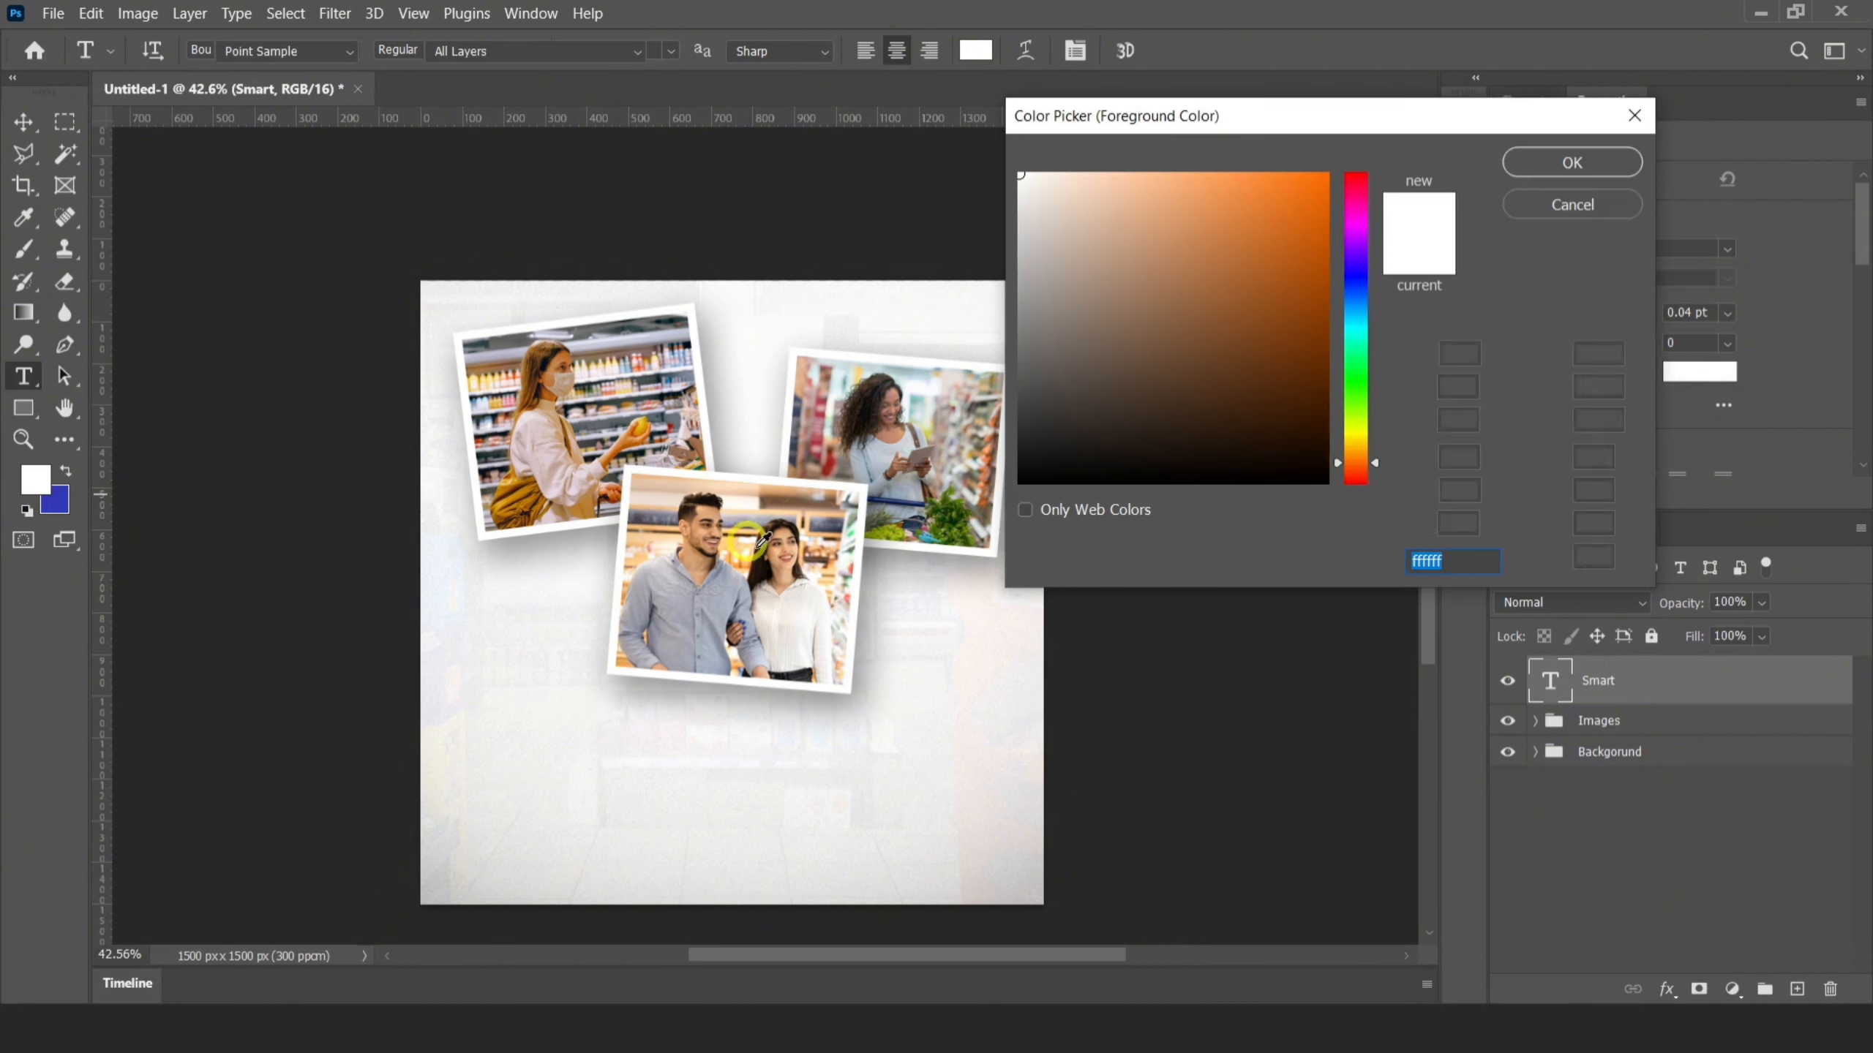
click(730, 537)
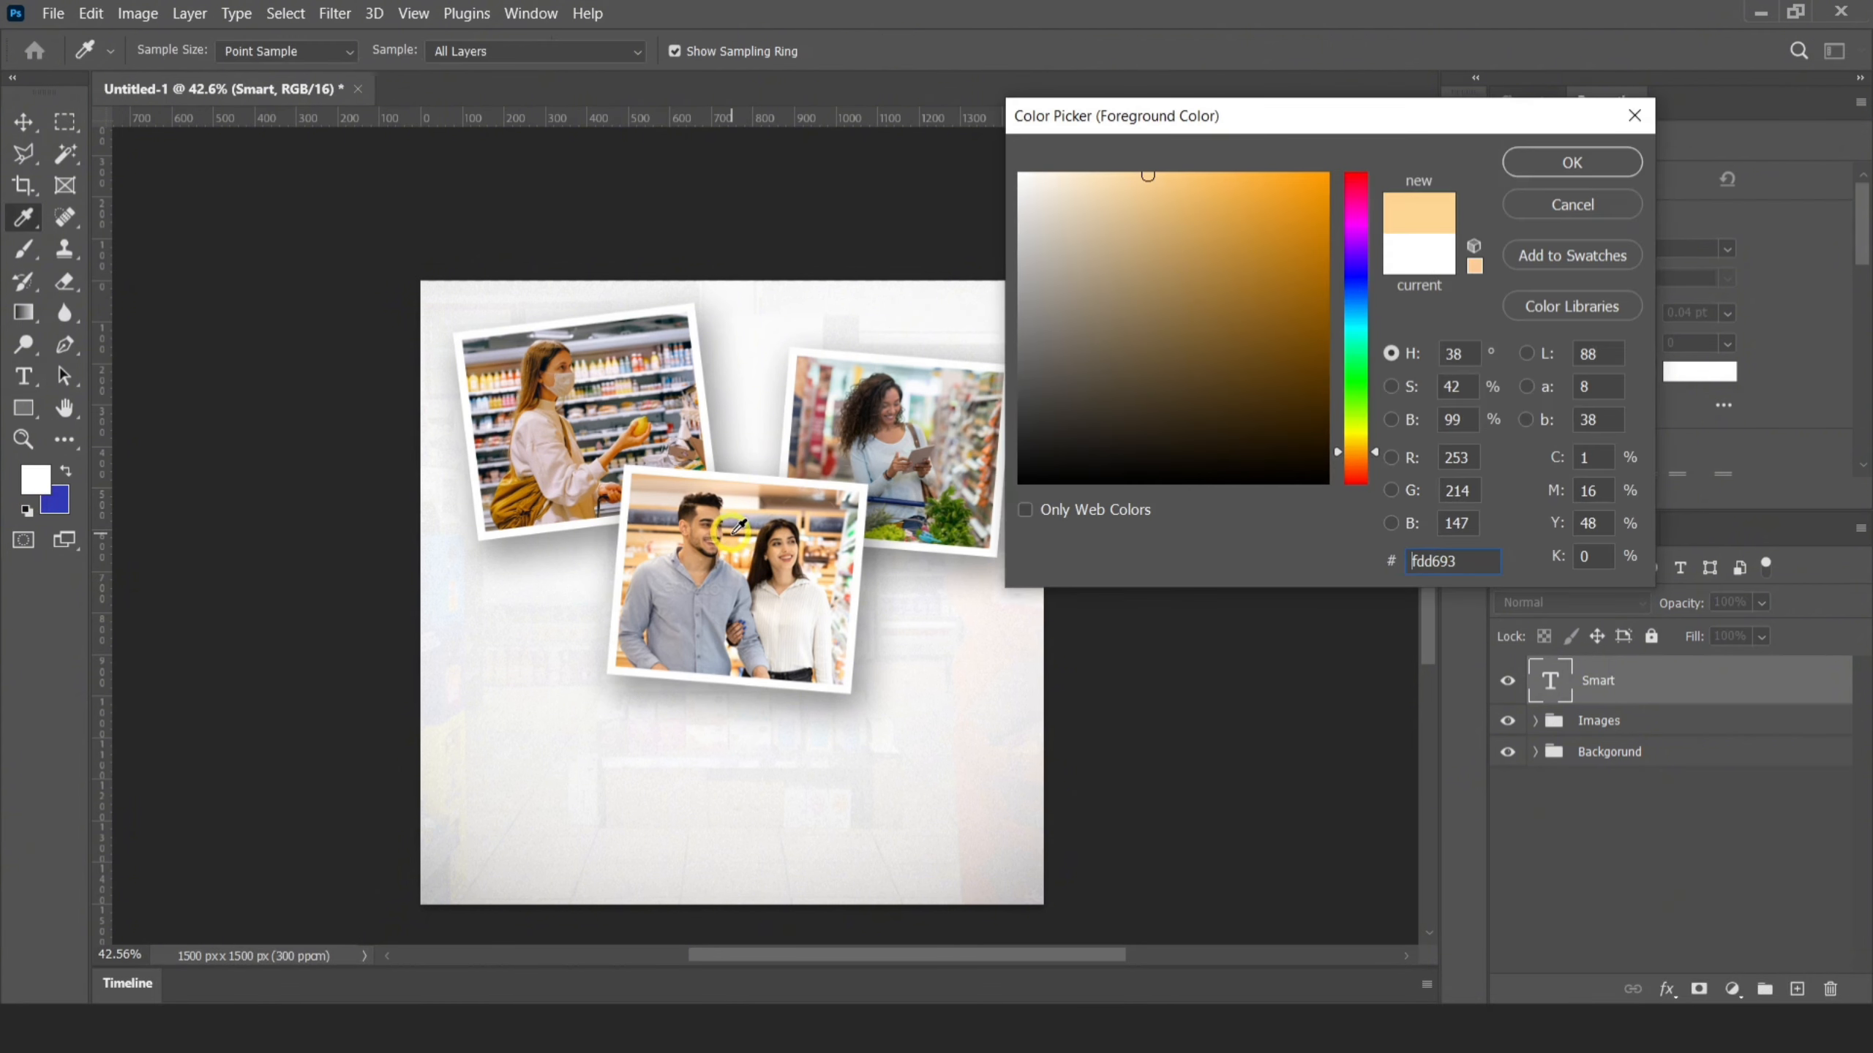
mouse_move(1233, 223)
mouse_down()
mouse_move(1246, 238)
mouse_move(1313, 216)
mouse_up()
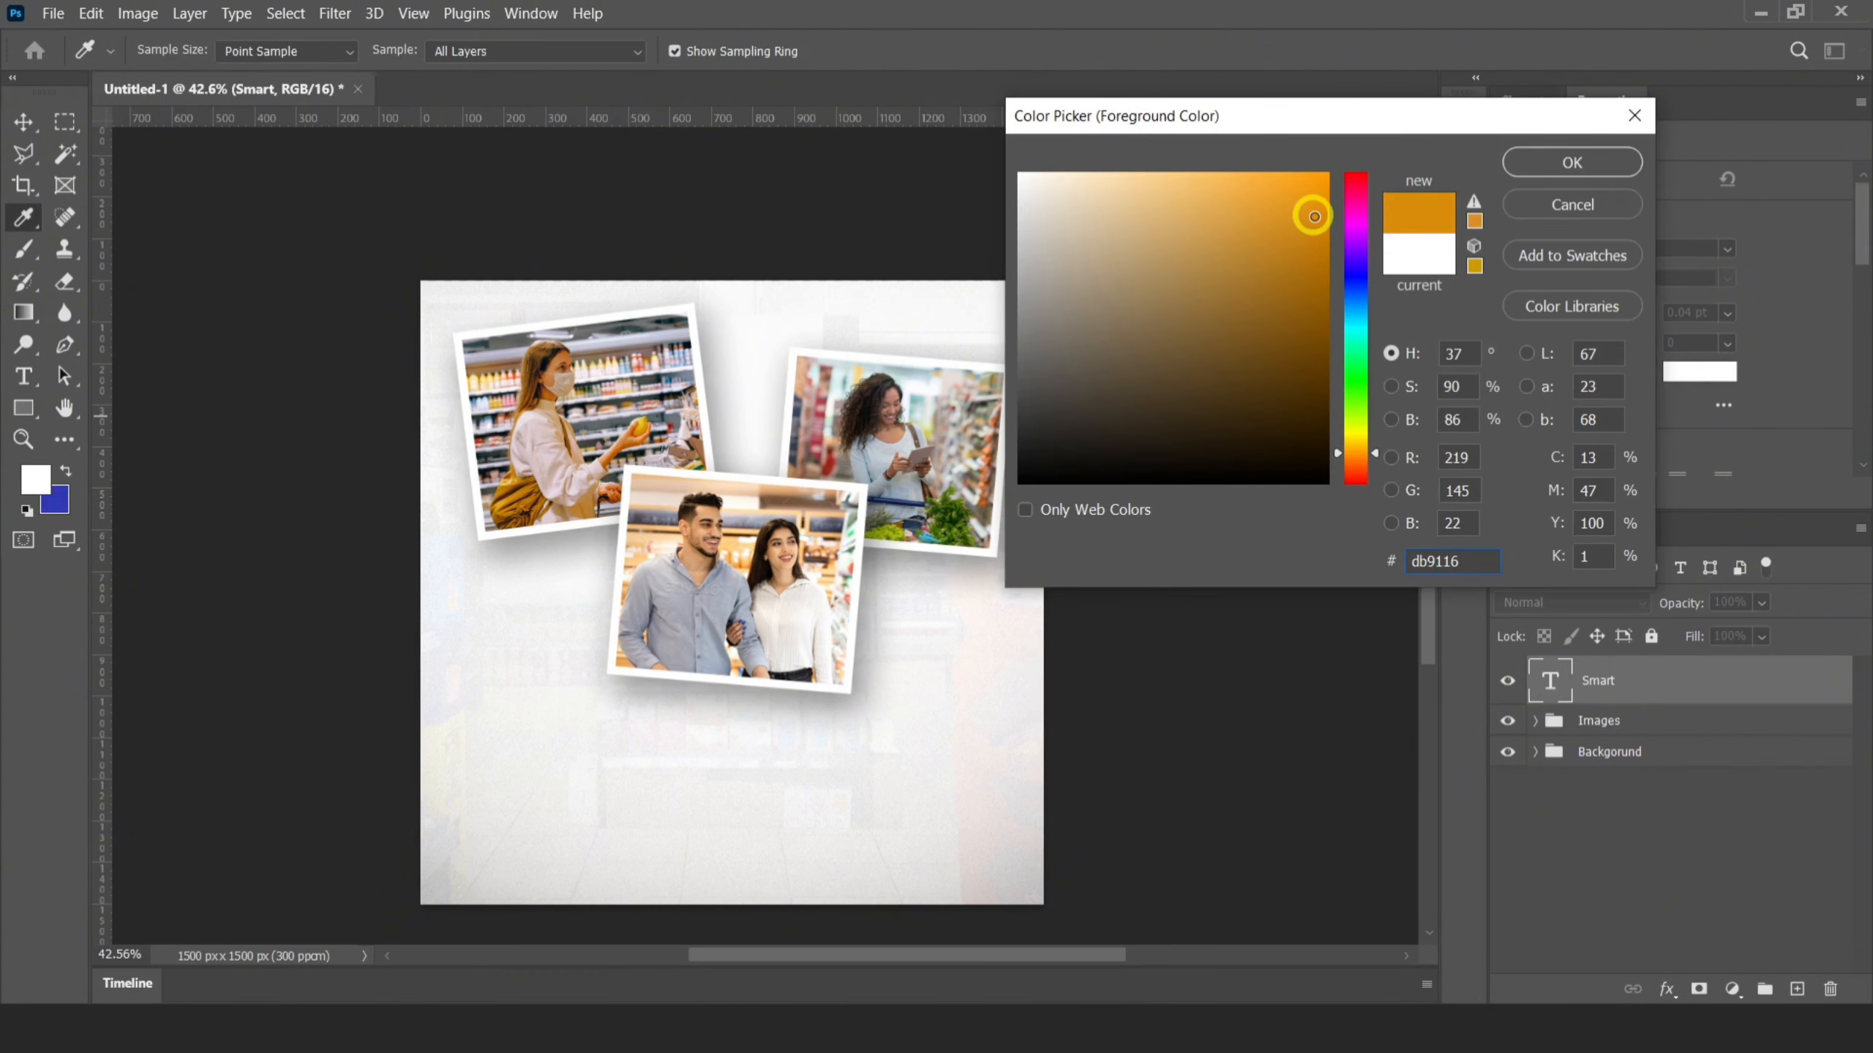
click(1572, 162)
key(alt+BackSpace)
Enlarge the Smart text to about 9.48 pt and position it below the middle photo's lower-left corner
key(ctrl+t)
mouse_move(660, 774)
mouse_down()
mouse_move(707, 728)
mouse_move(649, 800)
mouse_move(460, 857)
mouse_move(694, 771)
mouse_up()
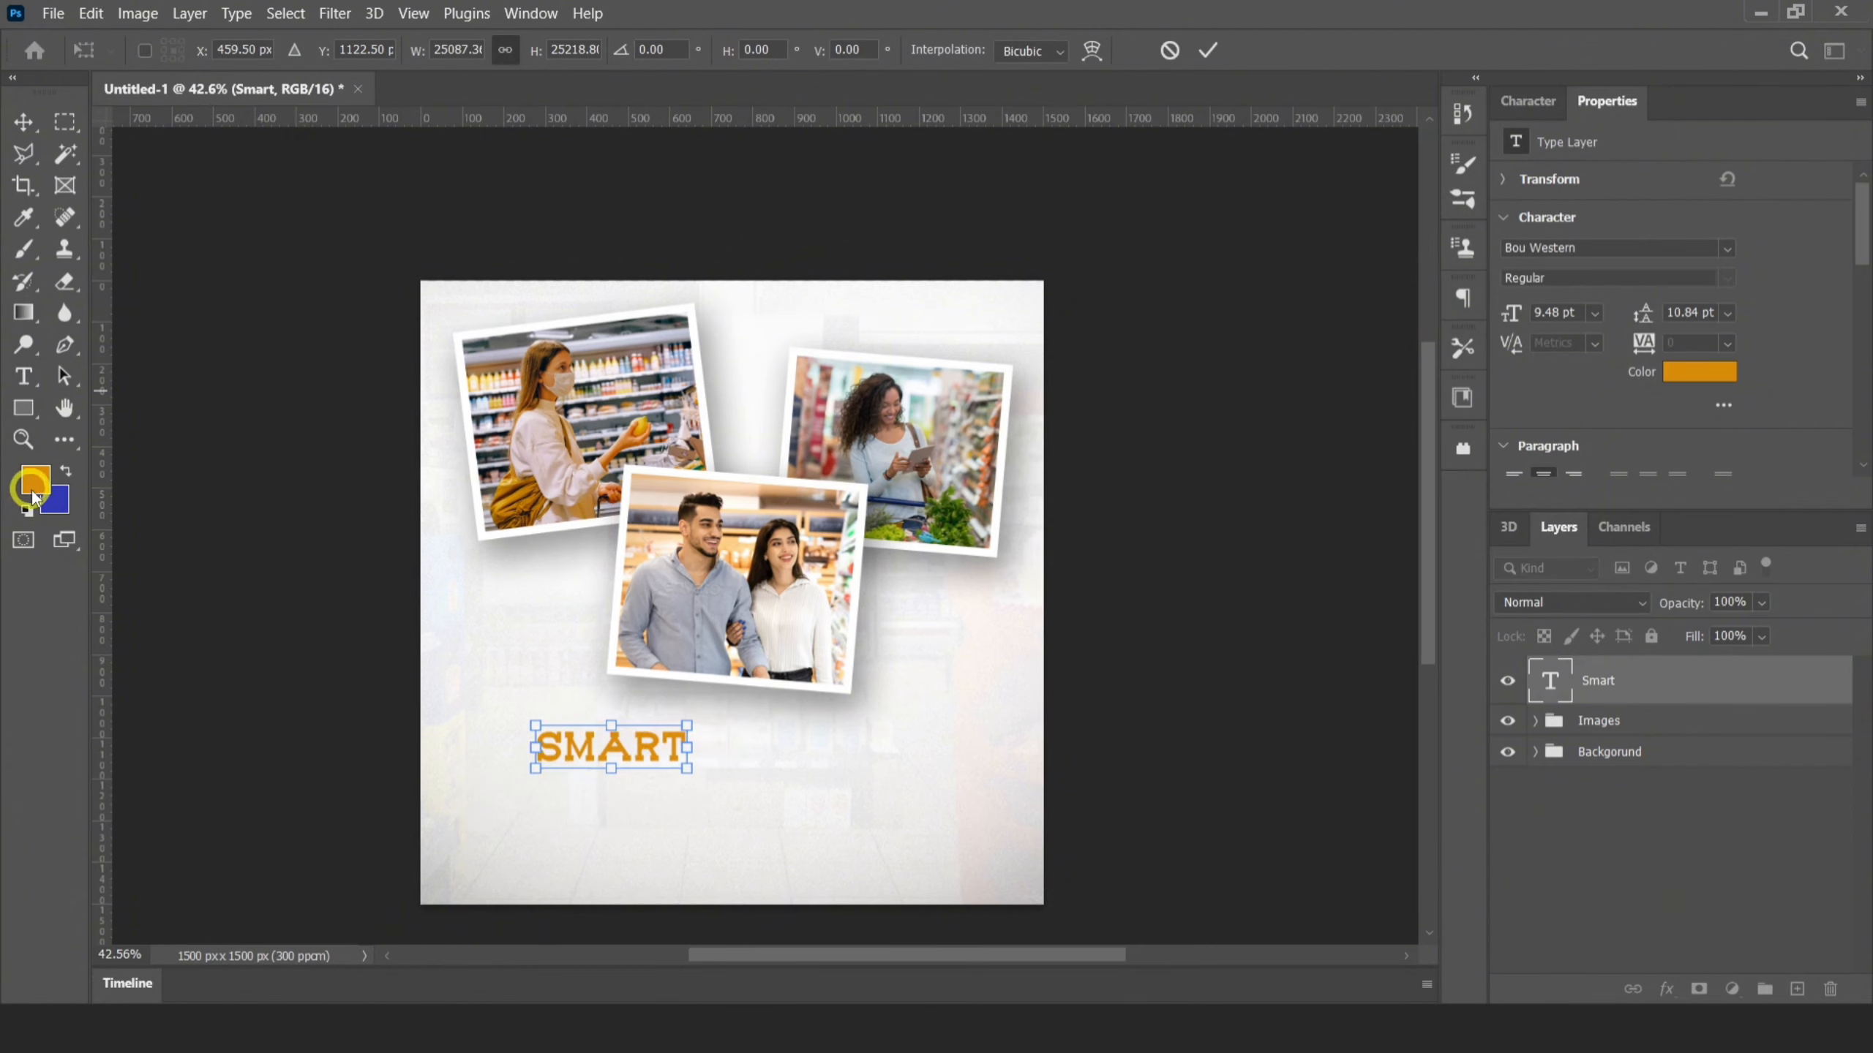
click(1215, 58)
Set the foreground color to brighter orange fba00a and fill the Smart text with it
click(34, 479)
drag(1271, 196, 1308, 168)
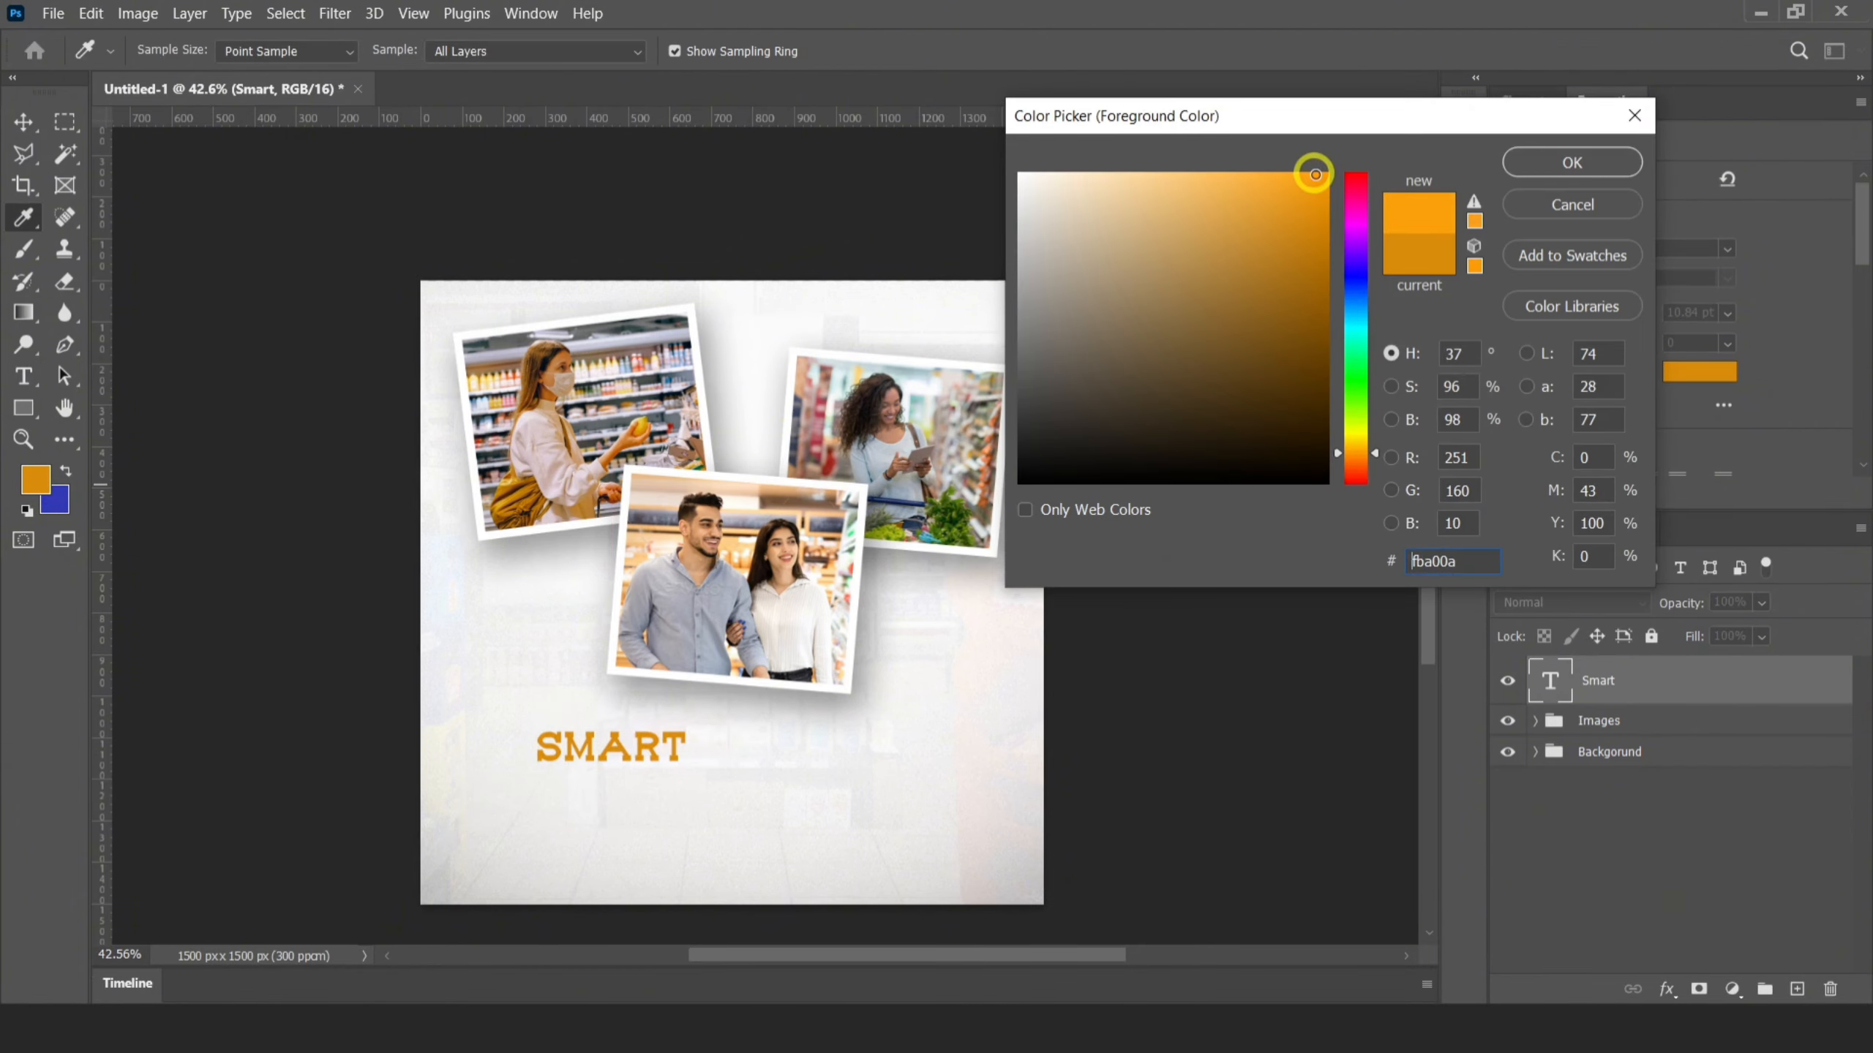
click(1554, 163)
key(alt+BackSpace)
Enlarge the Smart text further and reposition it below the middle photo
scroll(624, 778, up, 3)
scroll(586, 700, down, 2)
click(20, 122)
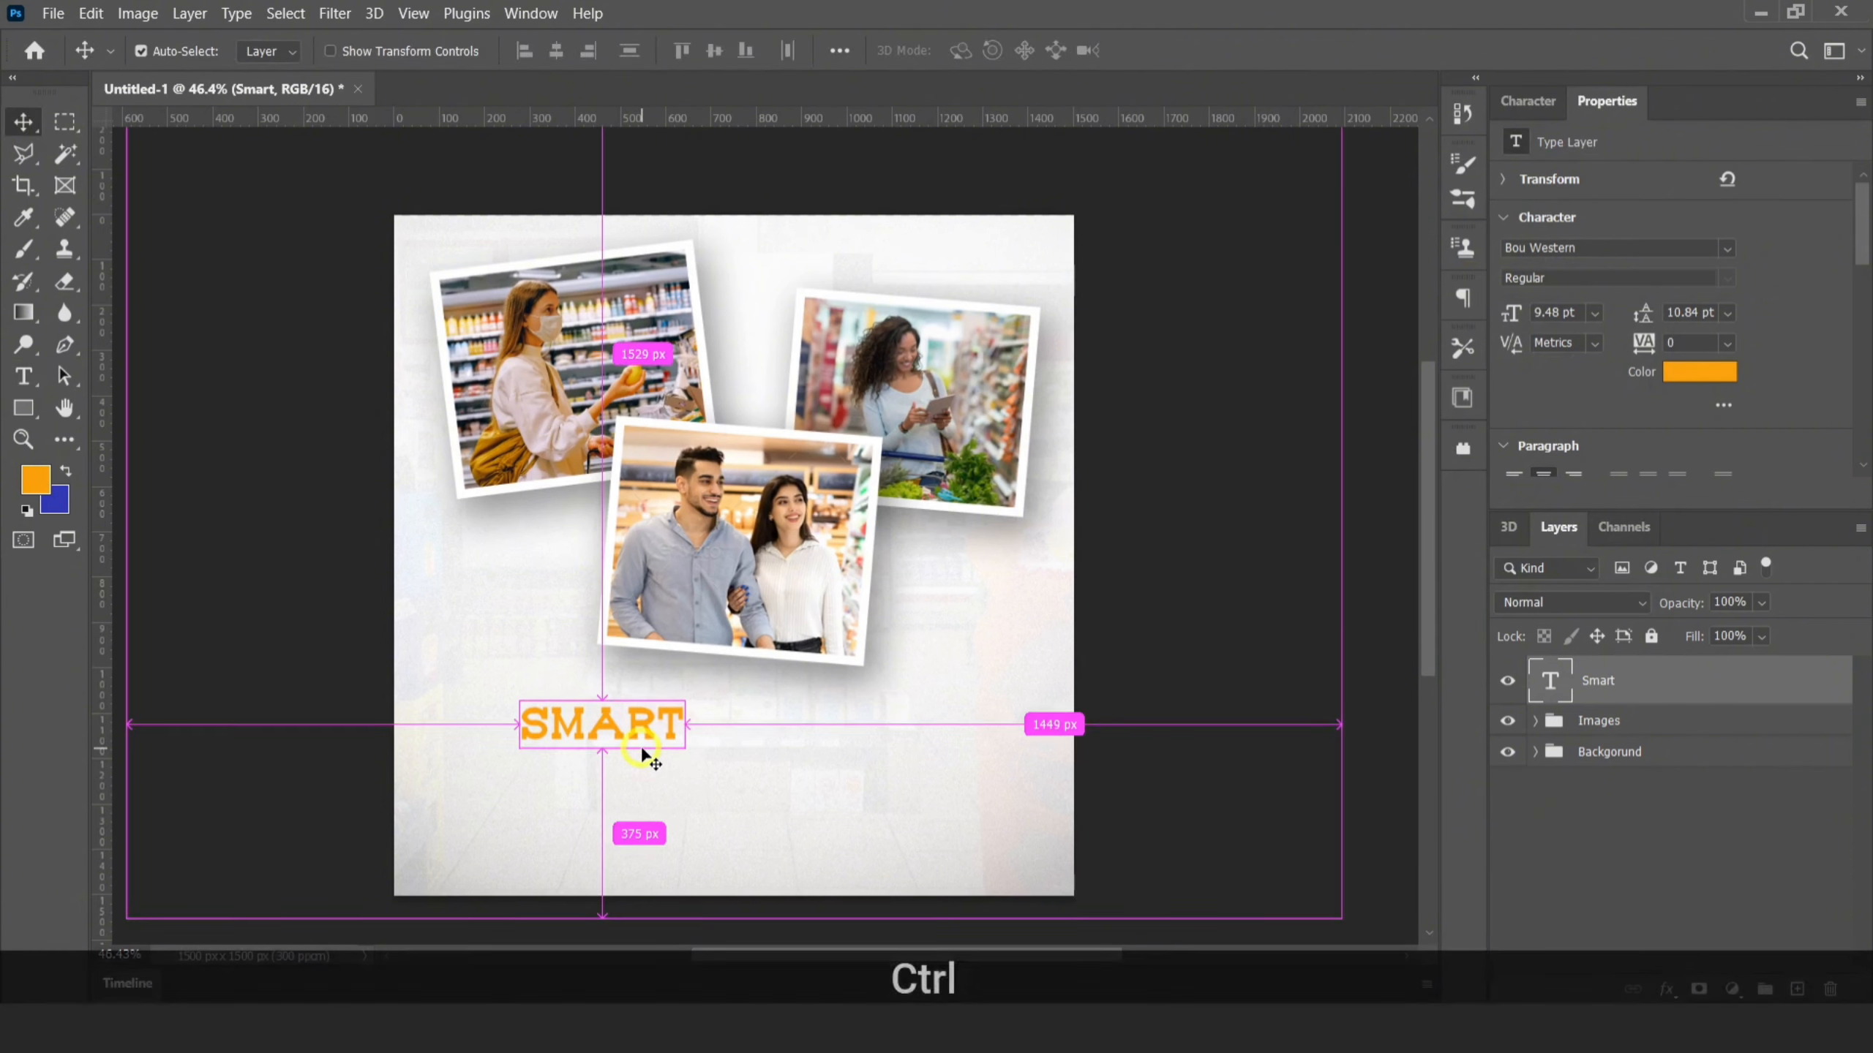
key(ctrl+t)
drag(684, 749, 736, 765)
drag(641, 736, 591, 722)
click(1208, 51)
Change the duplicated Smart text to "Shop", enlarge it to about 18.41 pt and place it just before the Smart text
double_click(1547, 690)
key(BackSpace)
text(Shop)
click(1162, 50)
key(ctrl+t)
drag(684, 766, 757, 776)
drag(672, 755, 653, 740)
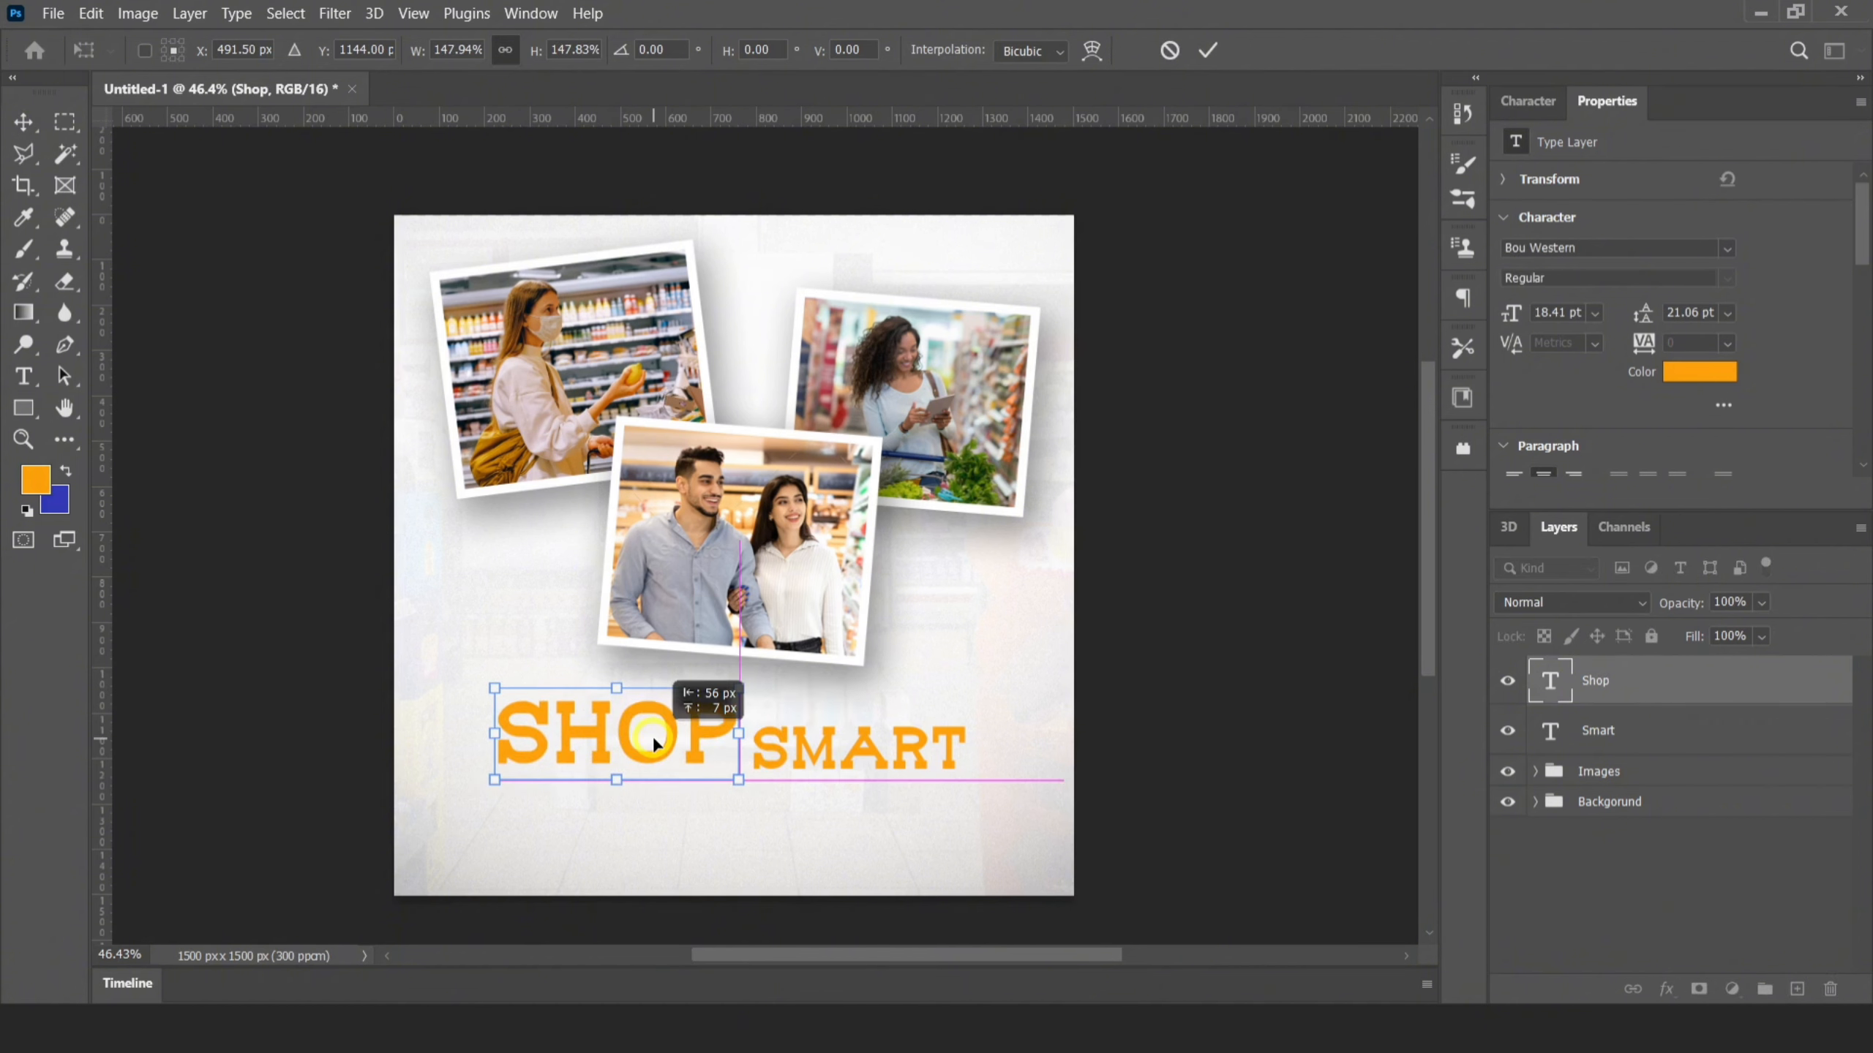
click(1207, 50)
Hide the Smart text and draw an orange rounded rectangle about 394 by 122 px below the end of the Shop text
click(1507, 730)
alt+scroll(781, 804, up, 5)
ctrl+click(1797, 989)
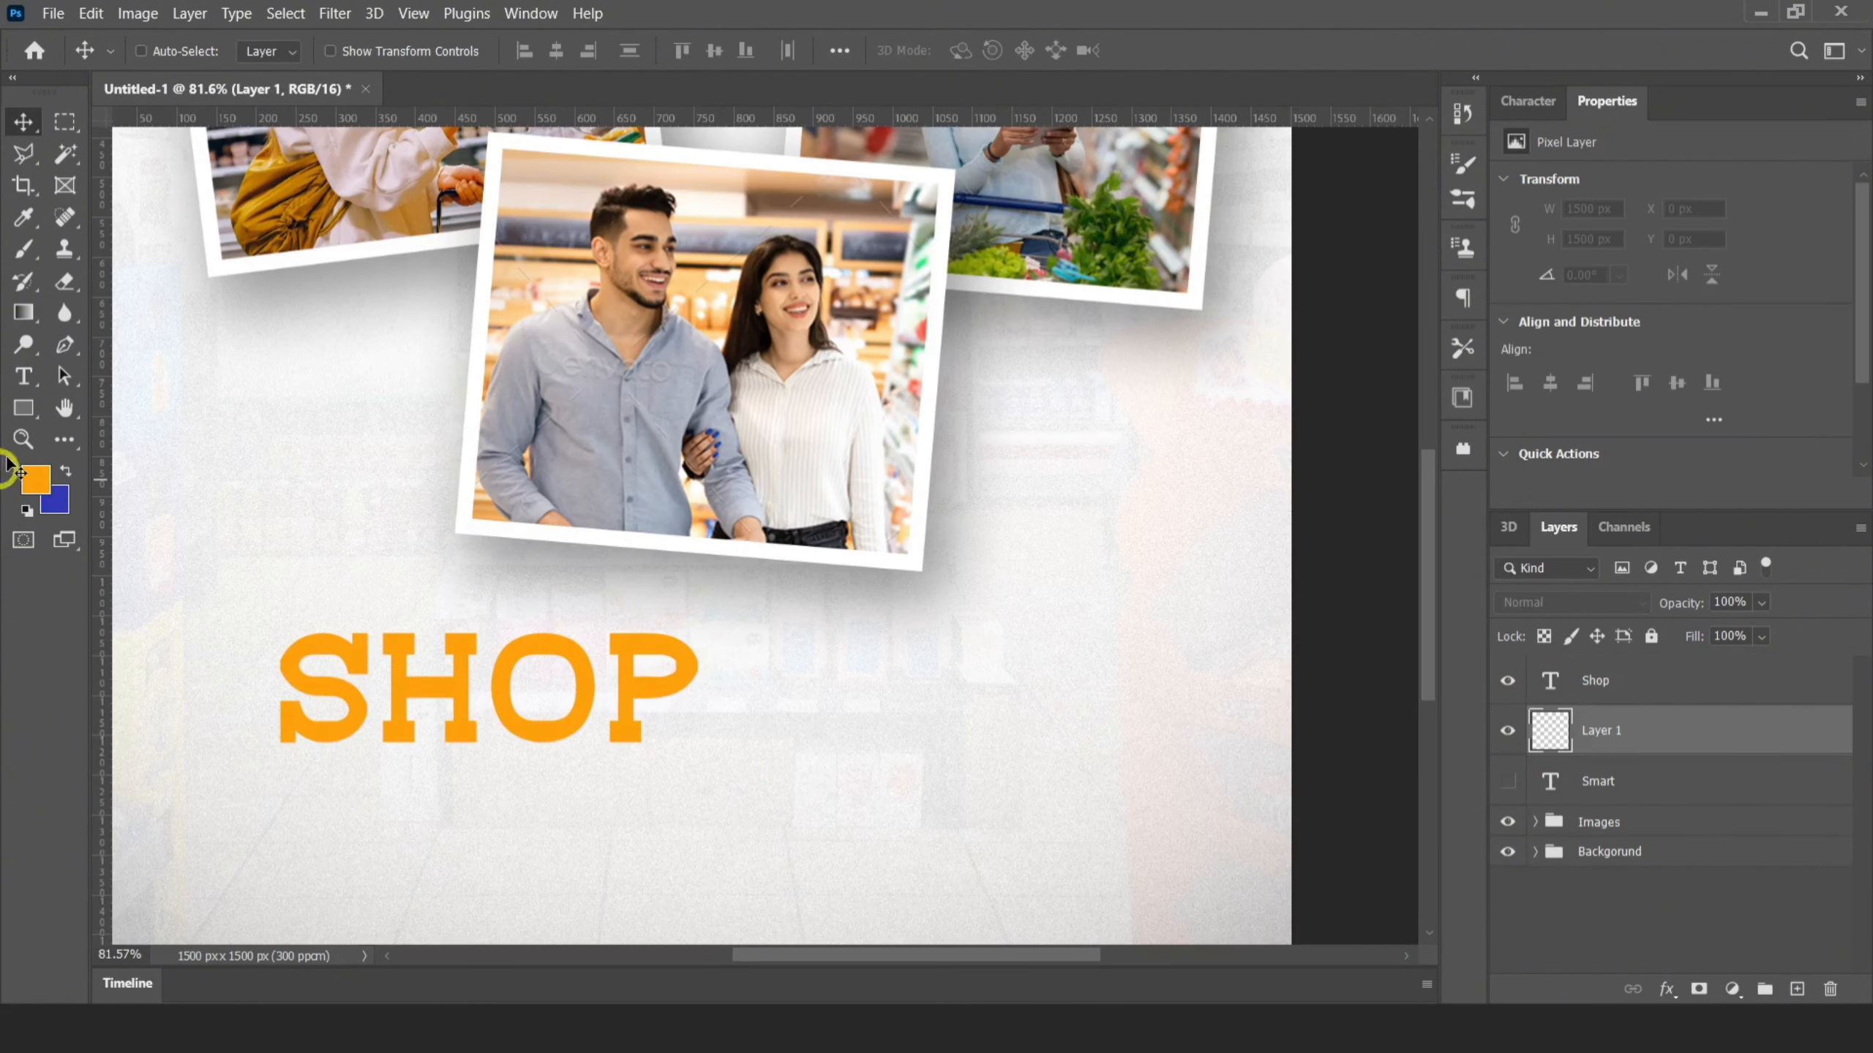
click(23, 408)
drag(662, 718, 976, 814)
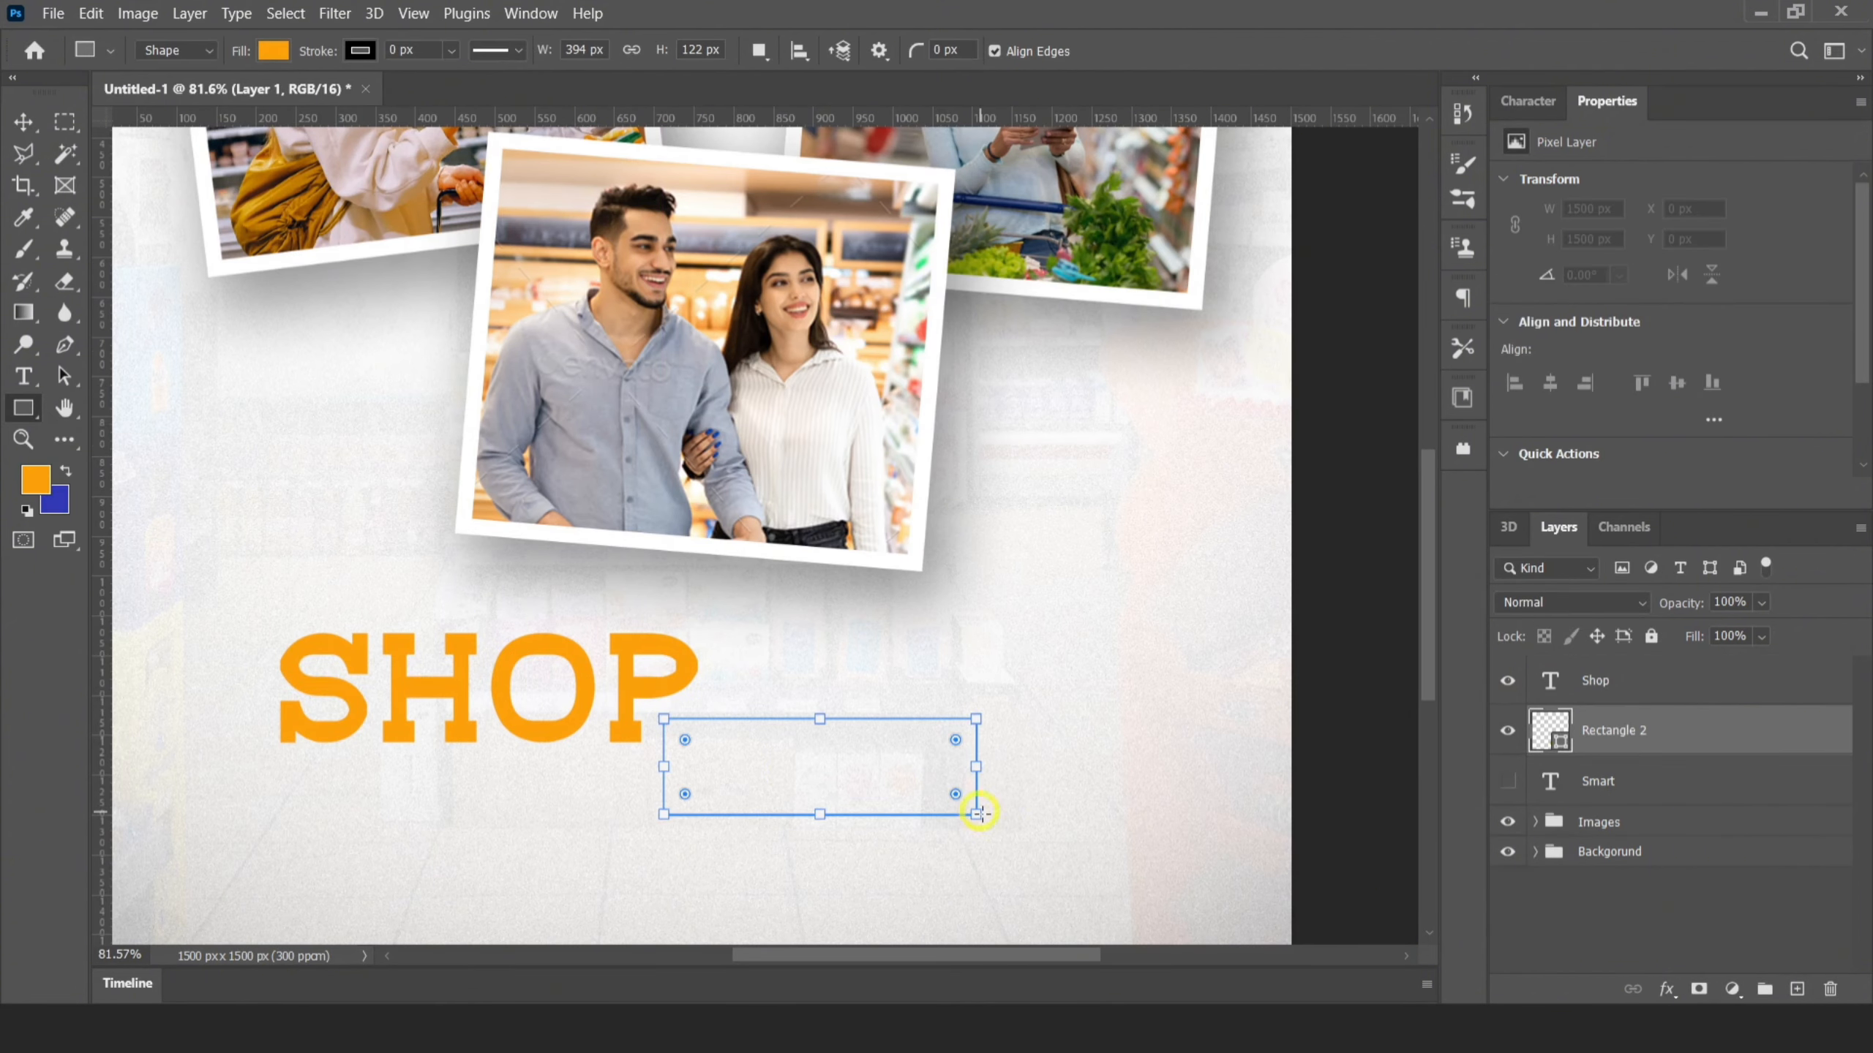
Move the Smart layer above the rectangle, show it and recolor its text to off-white f8f7f6
click(23, 122)
drag(1598, 781, 1618, 717)
click(1508, 730)
click(44, 479)
click(1023, 180)
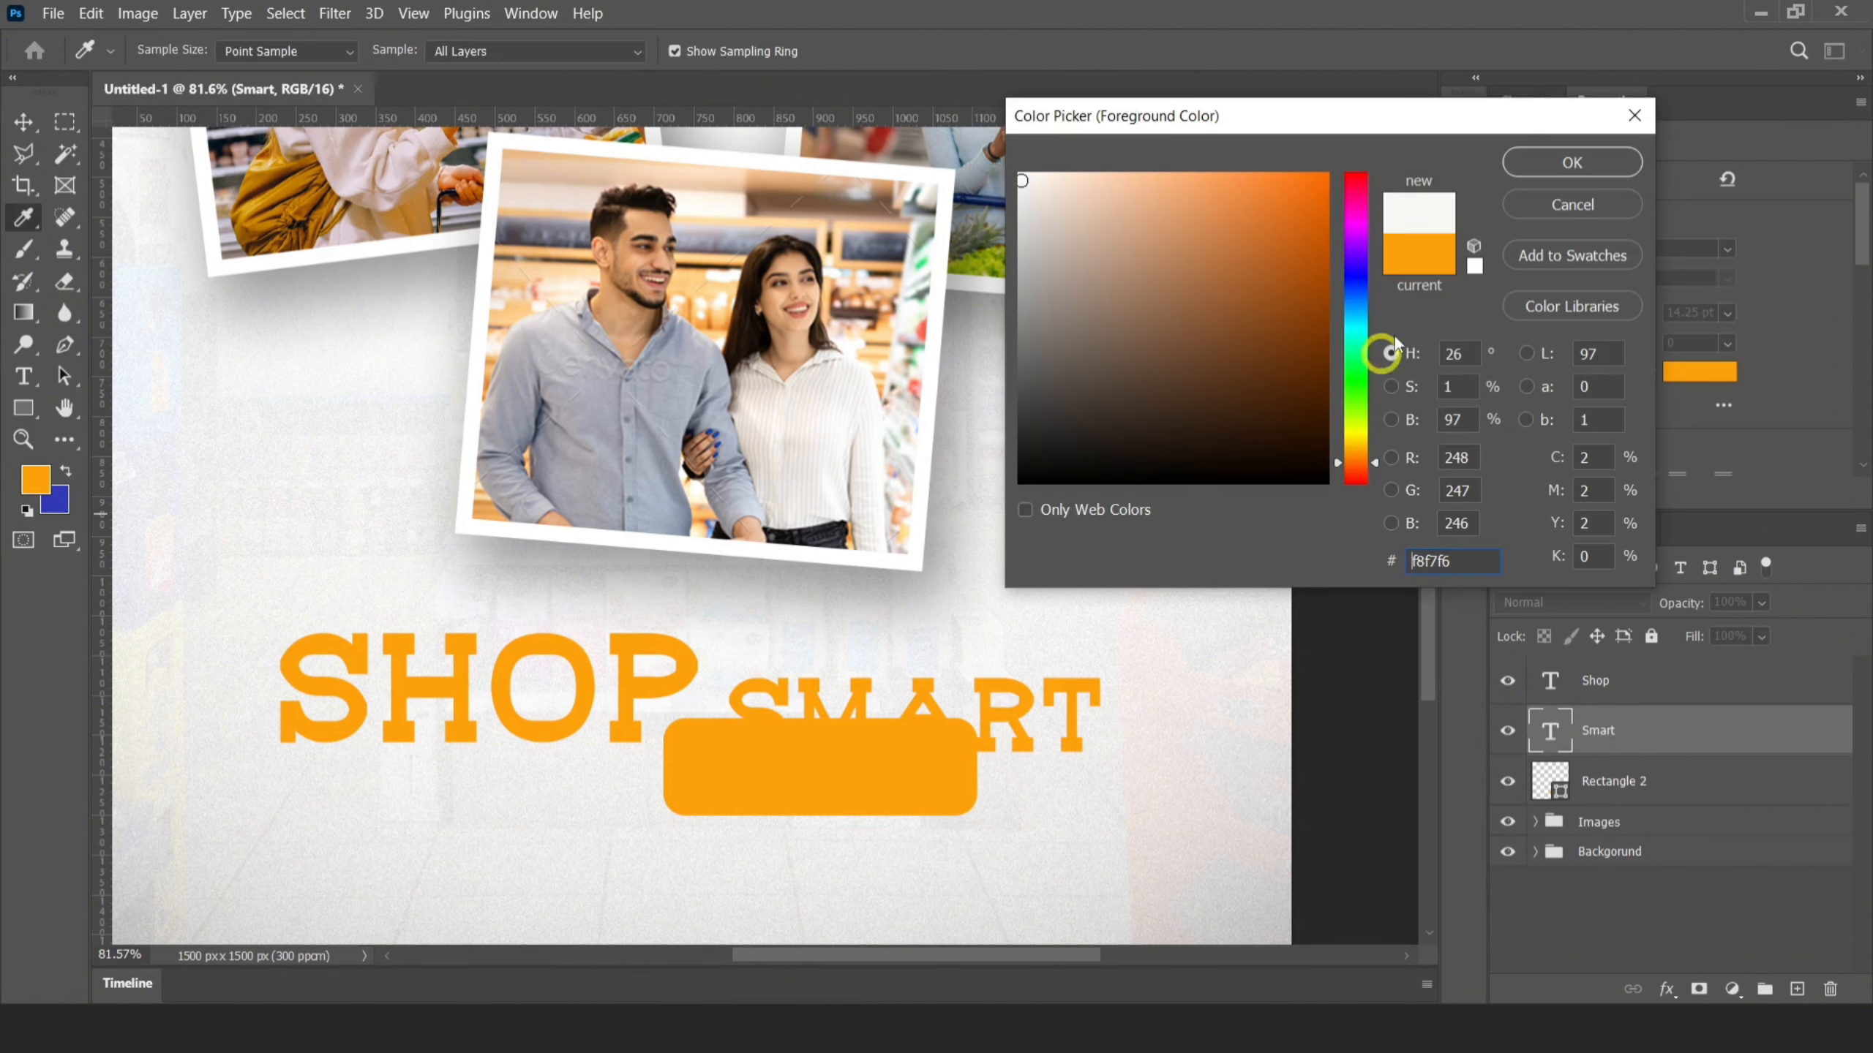
click(1571, 163)
key(alt+BackSpace)
Shrink the Smart text to about 9.12 pt and center it on the orange rectangle
scroll(877, 723, up, 3)
key(ctrl+t)
drag(1176, 643, 1065, 674)
drag(876, 739, 815, 796)
drag(1003, 738, 981, 745)
click(1207, 50)
key(Up)
key(Up)
key(Up)
key(Up)
key(Up)
key(Up)
key(Up)
key(Up)
key(Up)
key(Up)
key(Up)
key(Up)
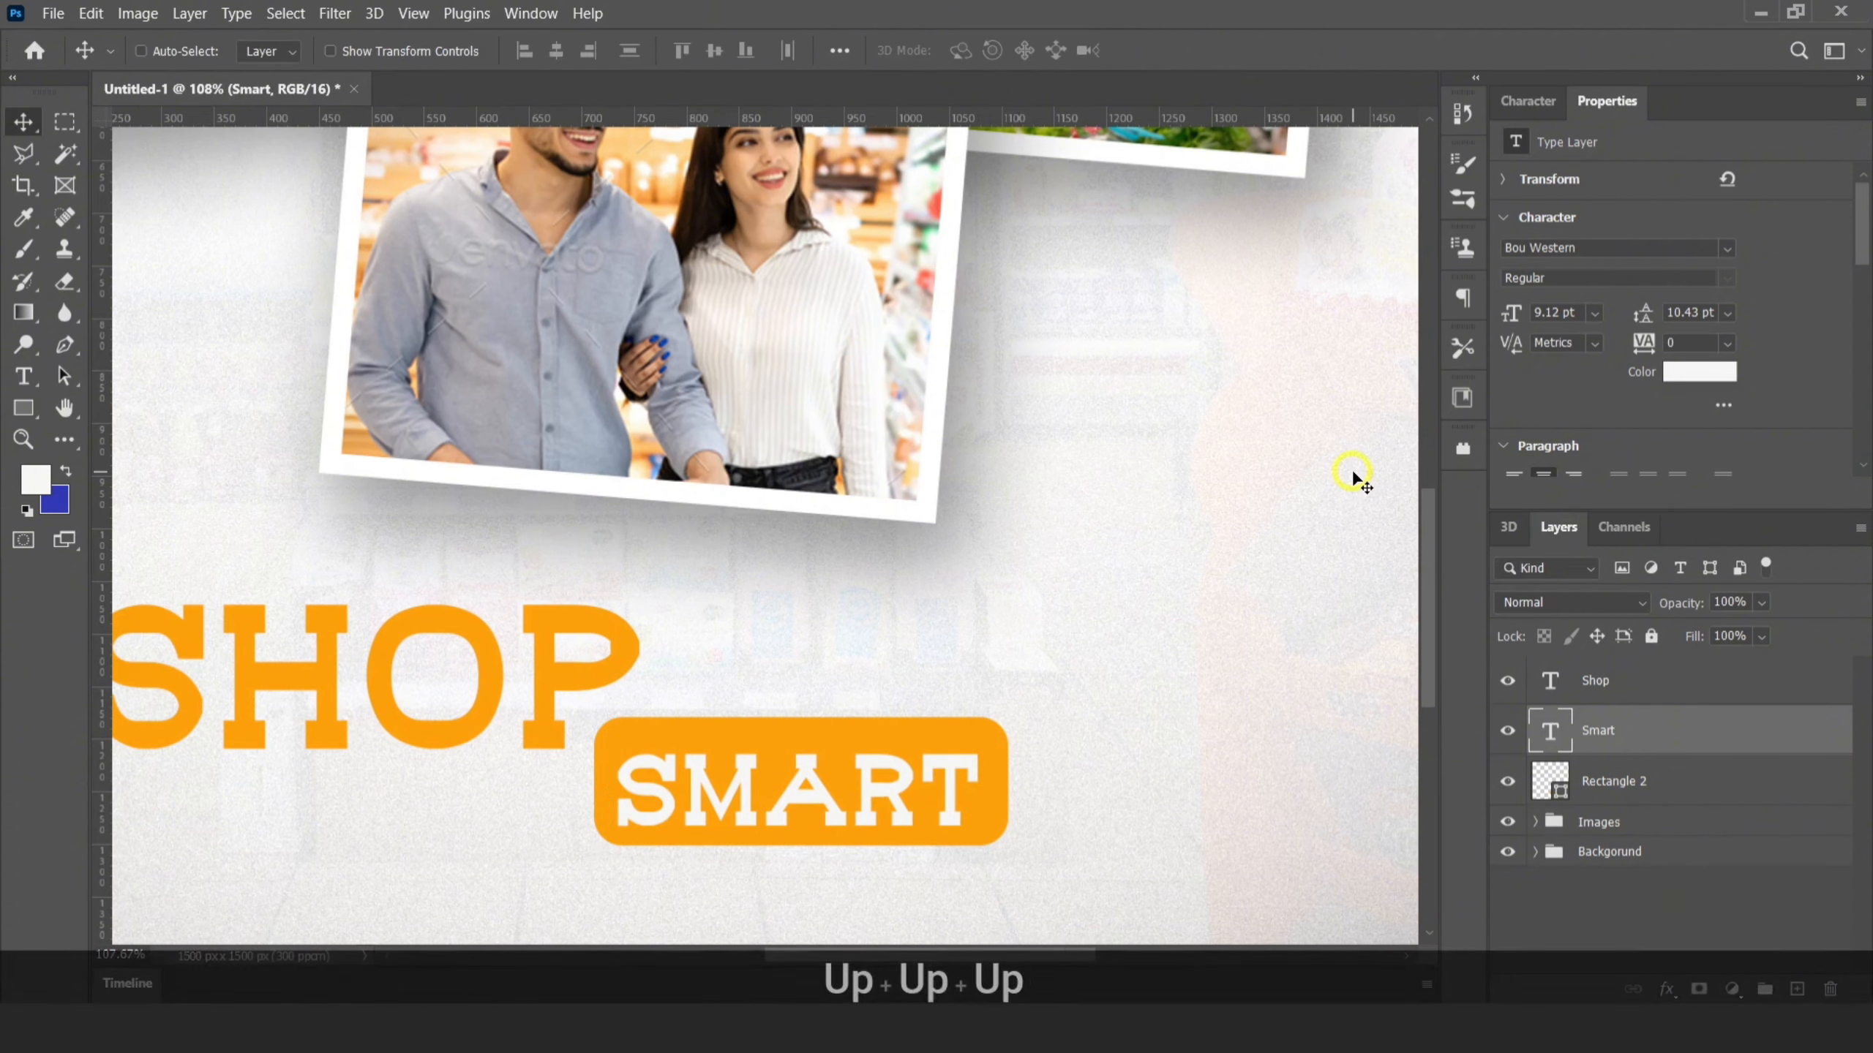
key(Right)
key(Right)
key(Right)
key(Right)
key(Up)
key(Up)
key(Up)
scroll(1131, 649, down, 3)
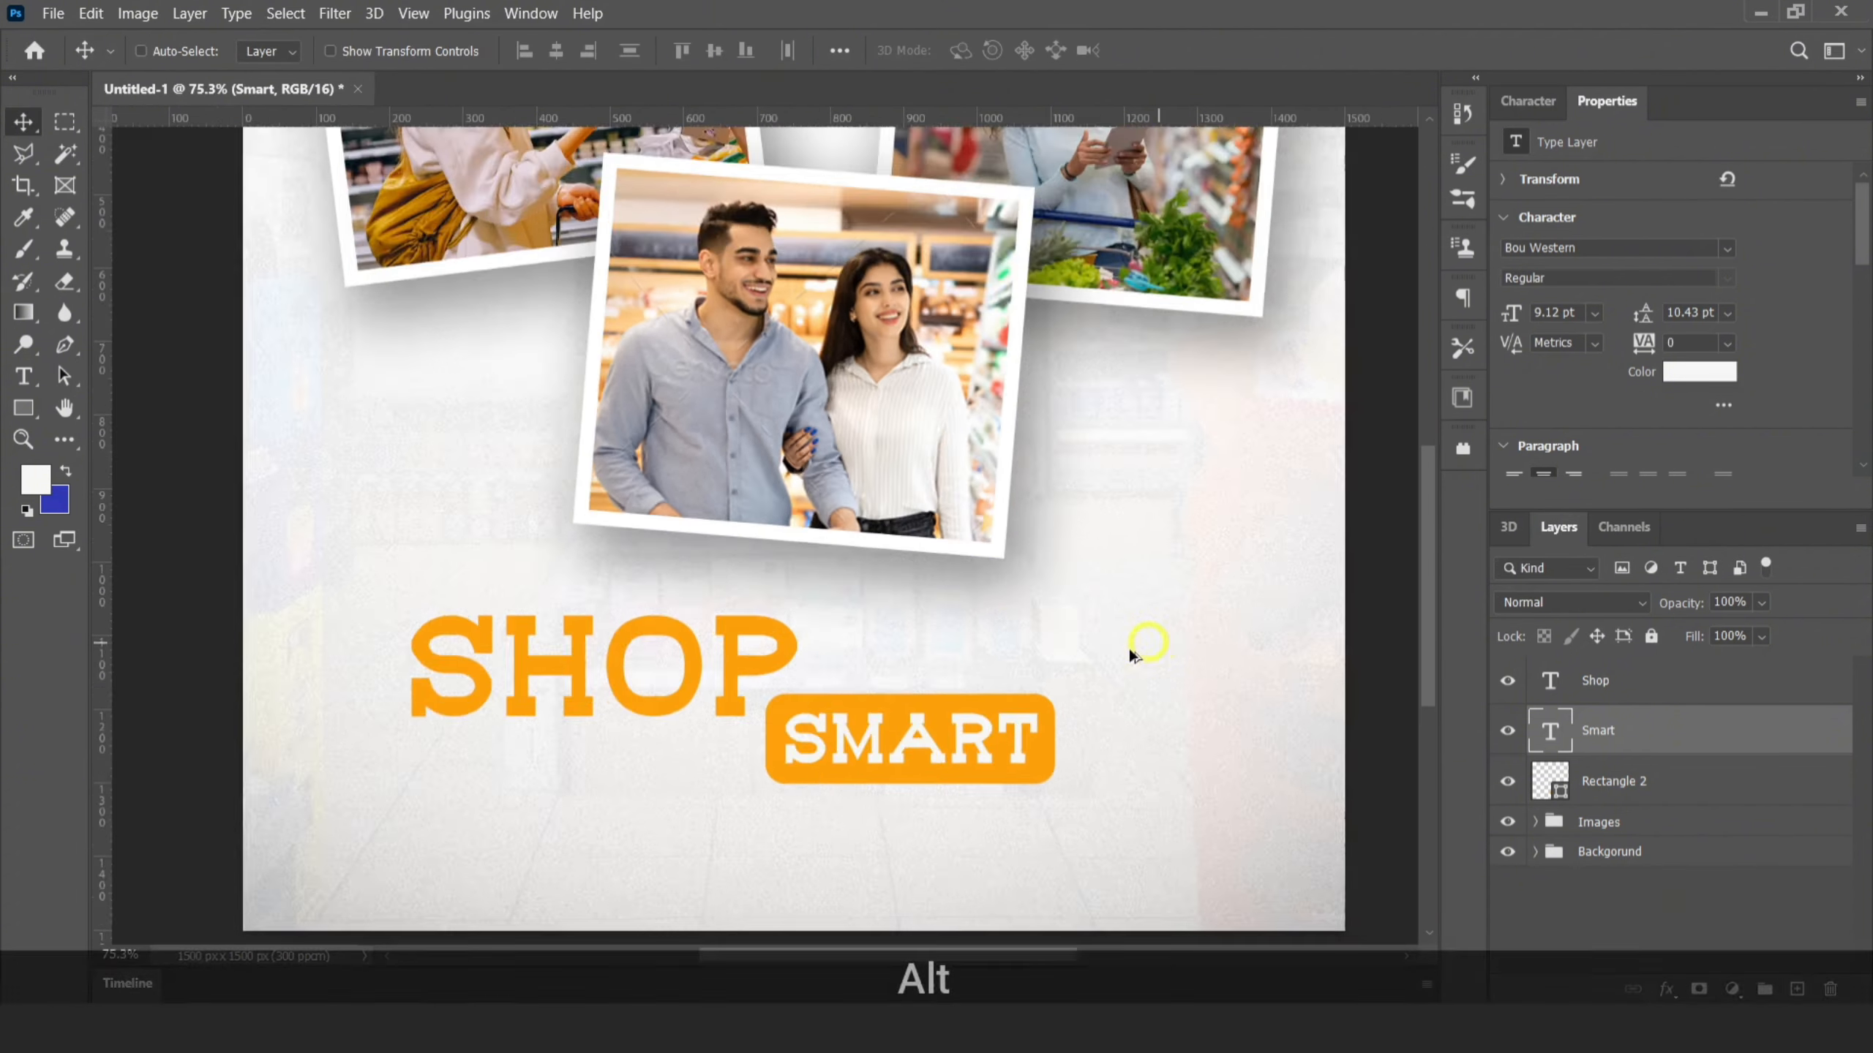
Scale the Smart text and its rectangle together to about 109%
ctrl+click(1592, 782)
key(ctrl+t)
drag(1107, 755, 1131, 770)
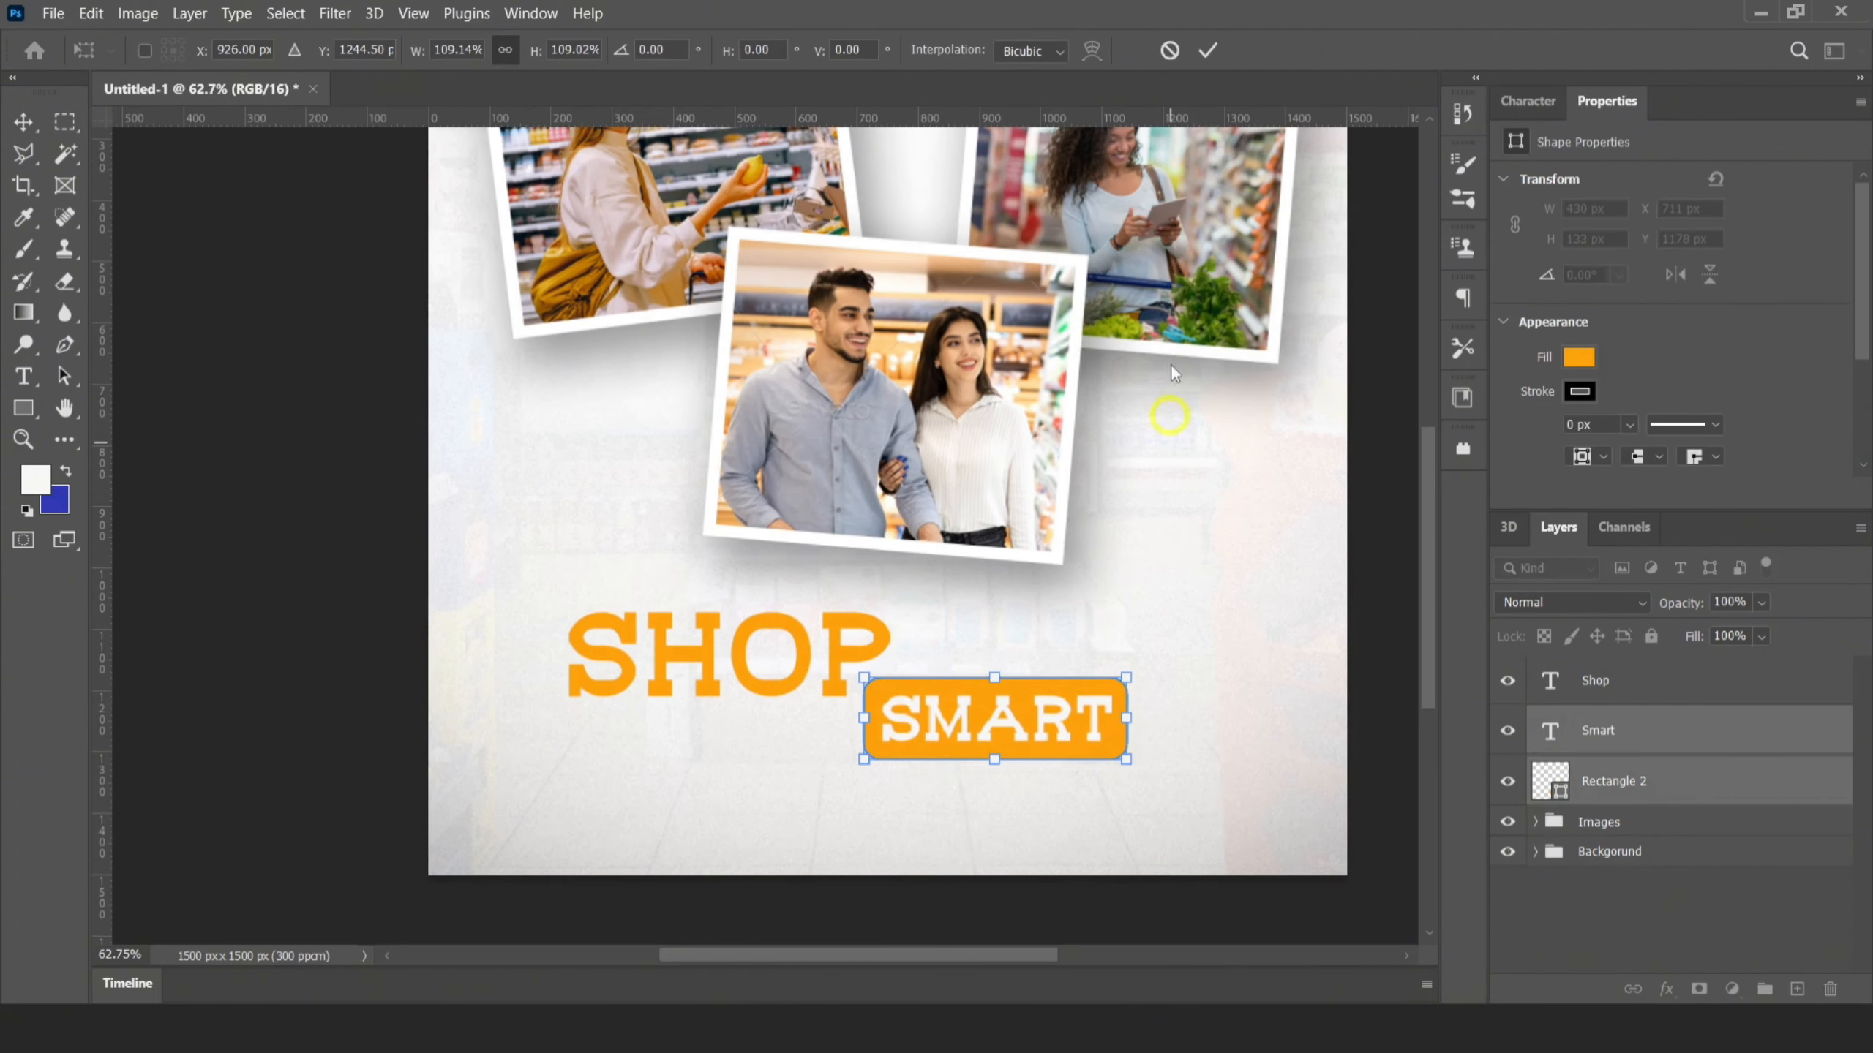
key(Return)
Duplicate the Smart text with its rectangle, stack the copies above the Shop layer and position them below the Shop text
drag(1637, 774, 1633, 667)
drag(983, 709, 697, 744)
key(Right)
key(Right)
key(Right)
key(Right)
key(Right)
key(Right)
key(Right)
key(Right)
key(Right)
key(Right)
key(Right)
key(Right)
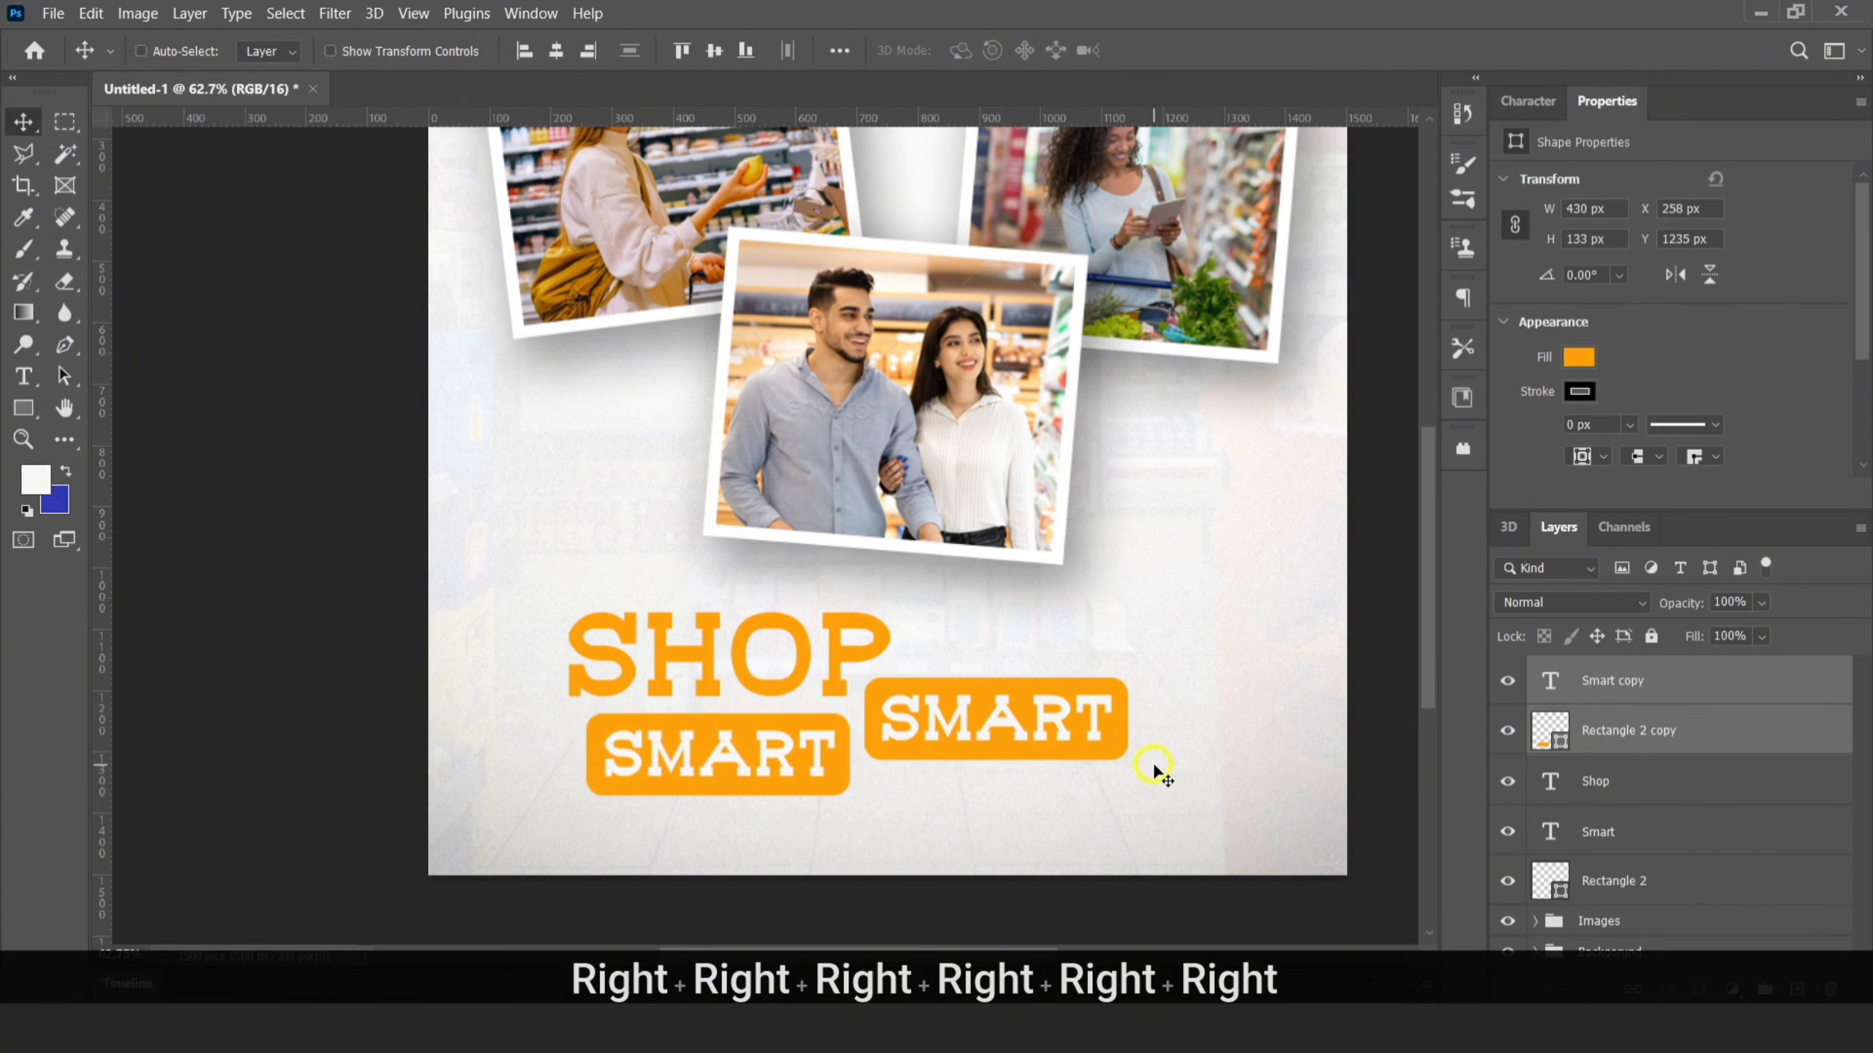
Change the copied Smart text to "eat" and narrow its rectangle to about 284 px wide
double_click(1537, 680)
key(BackSpace)
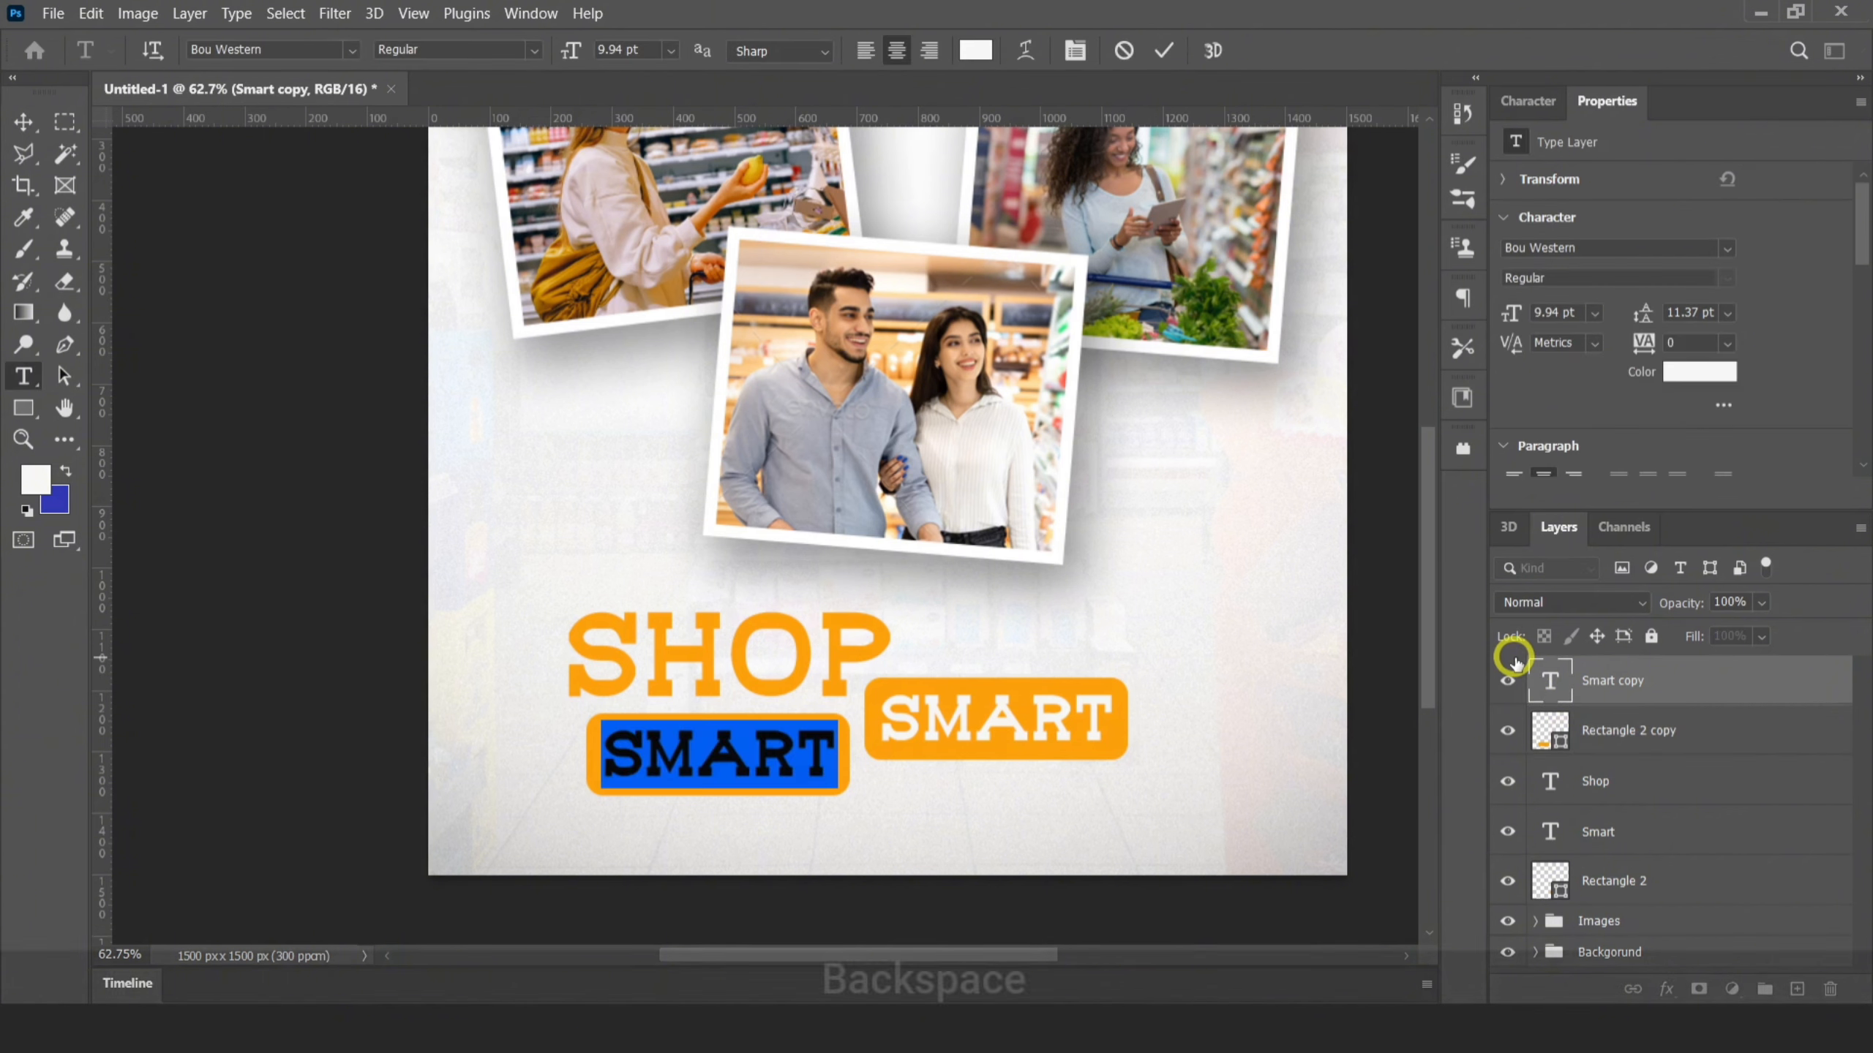
text(eat)
click(1160, 50)
ctrl+click(632, 767)
key(ctrl+t)
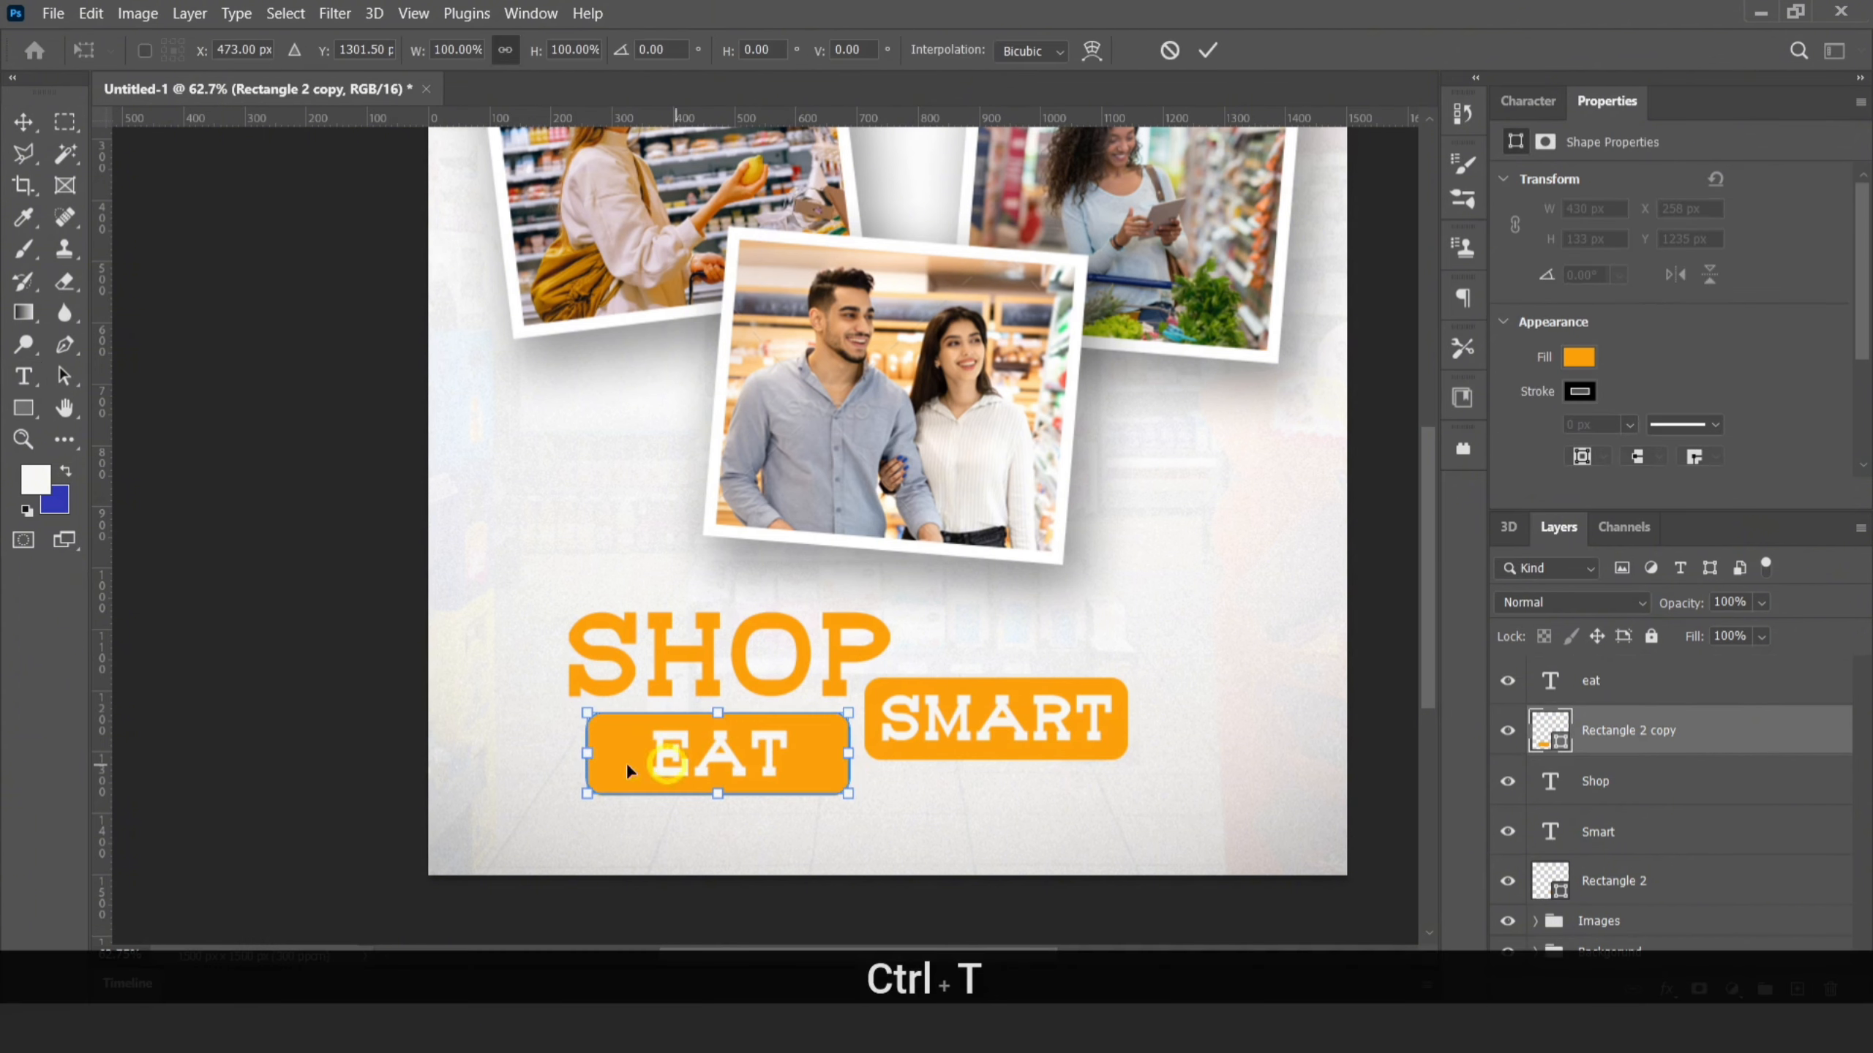
drag(582, 754, 625, 753)
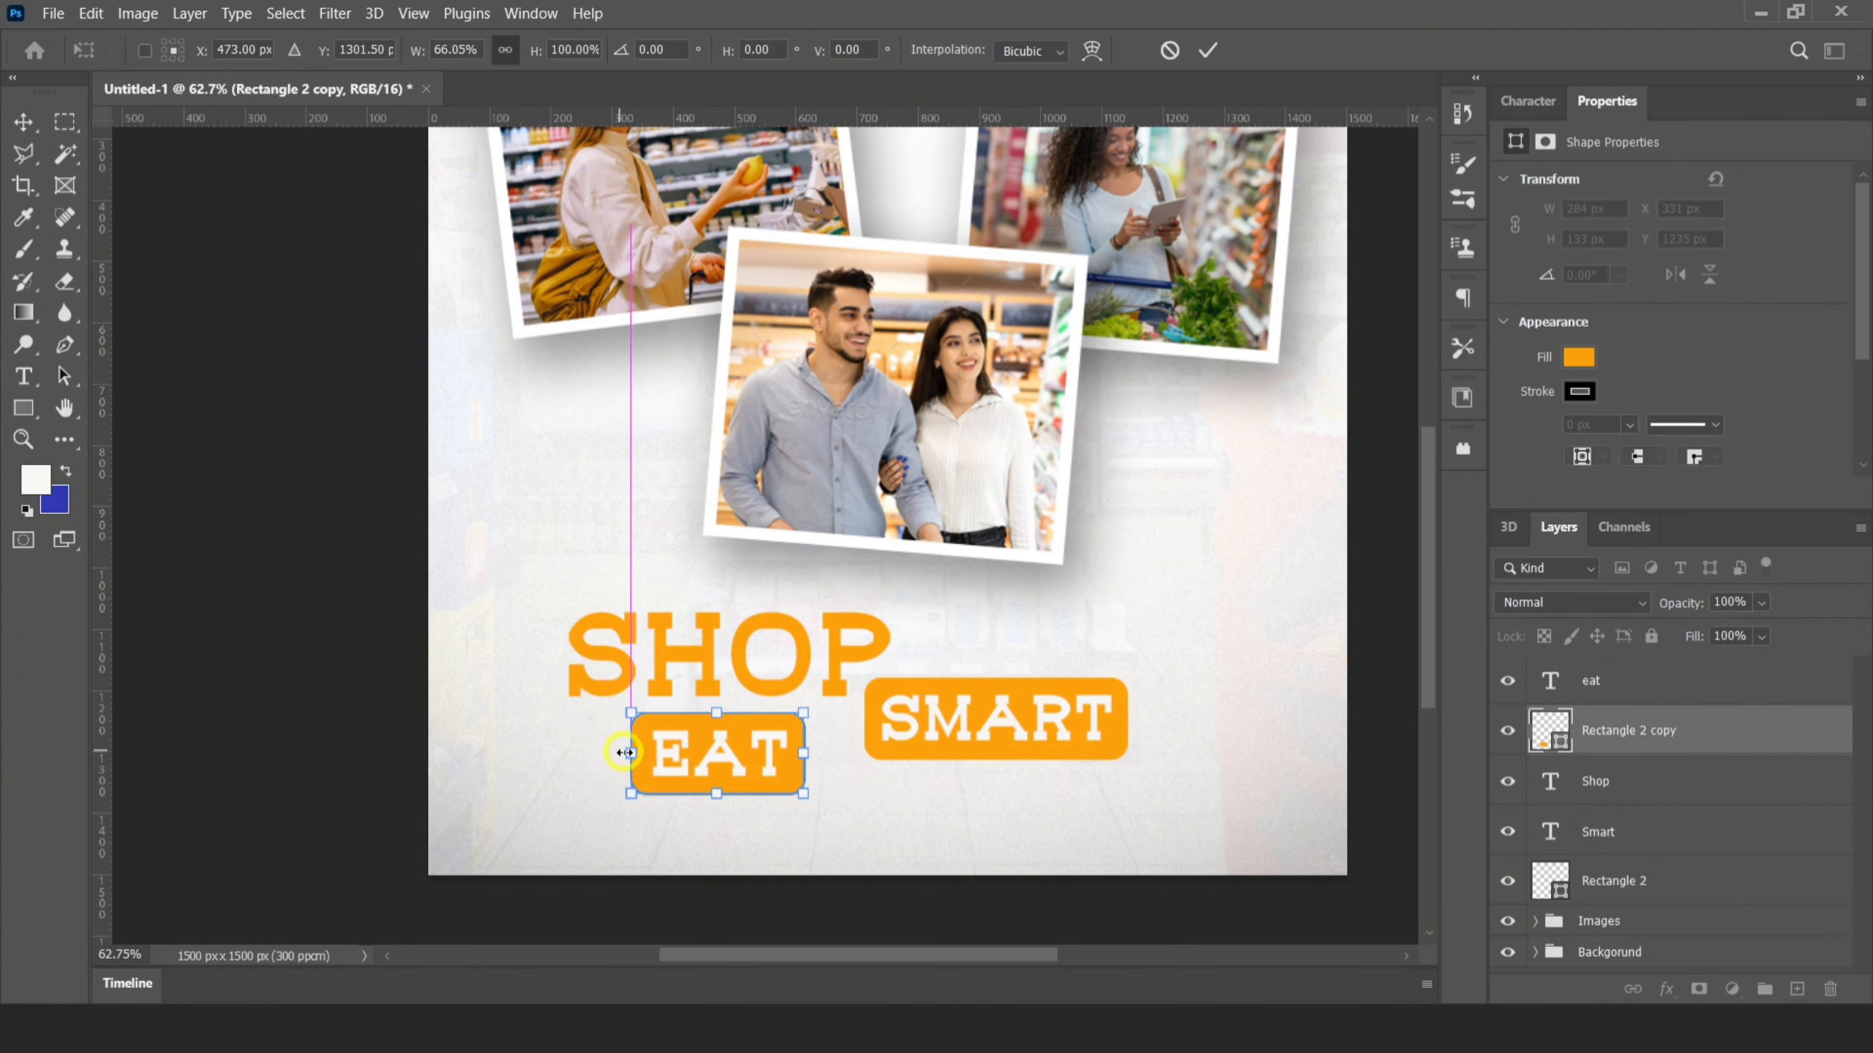
Enlarge the eat text and its rectangle together to about 396 by 185 px and fill the rectangle with the swatch's blue
shift+click(1610, 689)
drag(770, 741, 811, 742)
key(ctrl+t)
drag(676, 792, 611, 828)
ctrl+click(833, 736)
key(x)
key(alt+BackSpace)
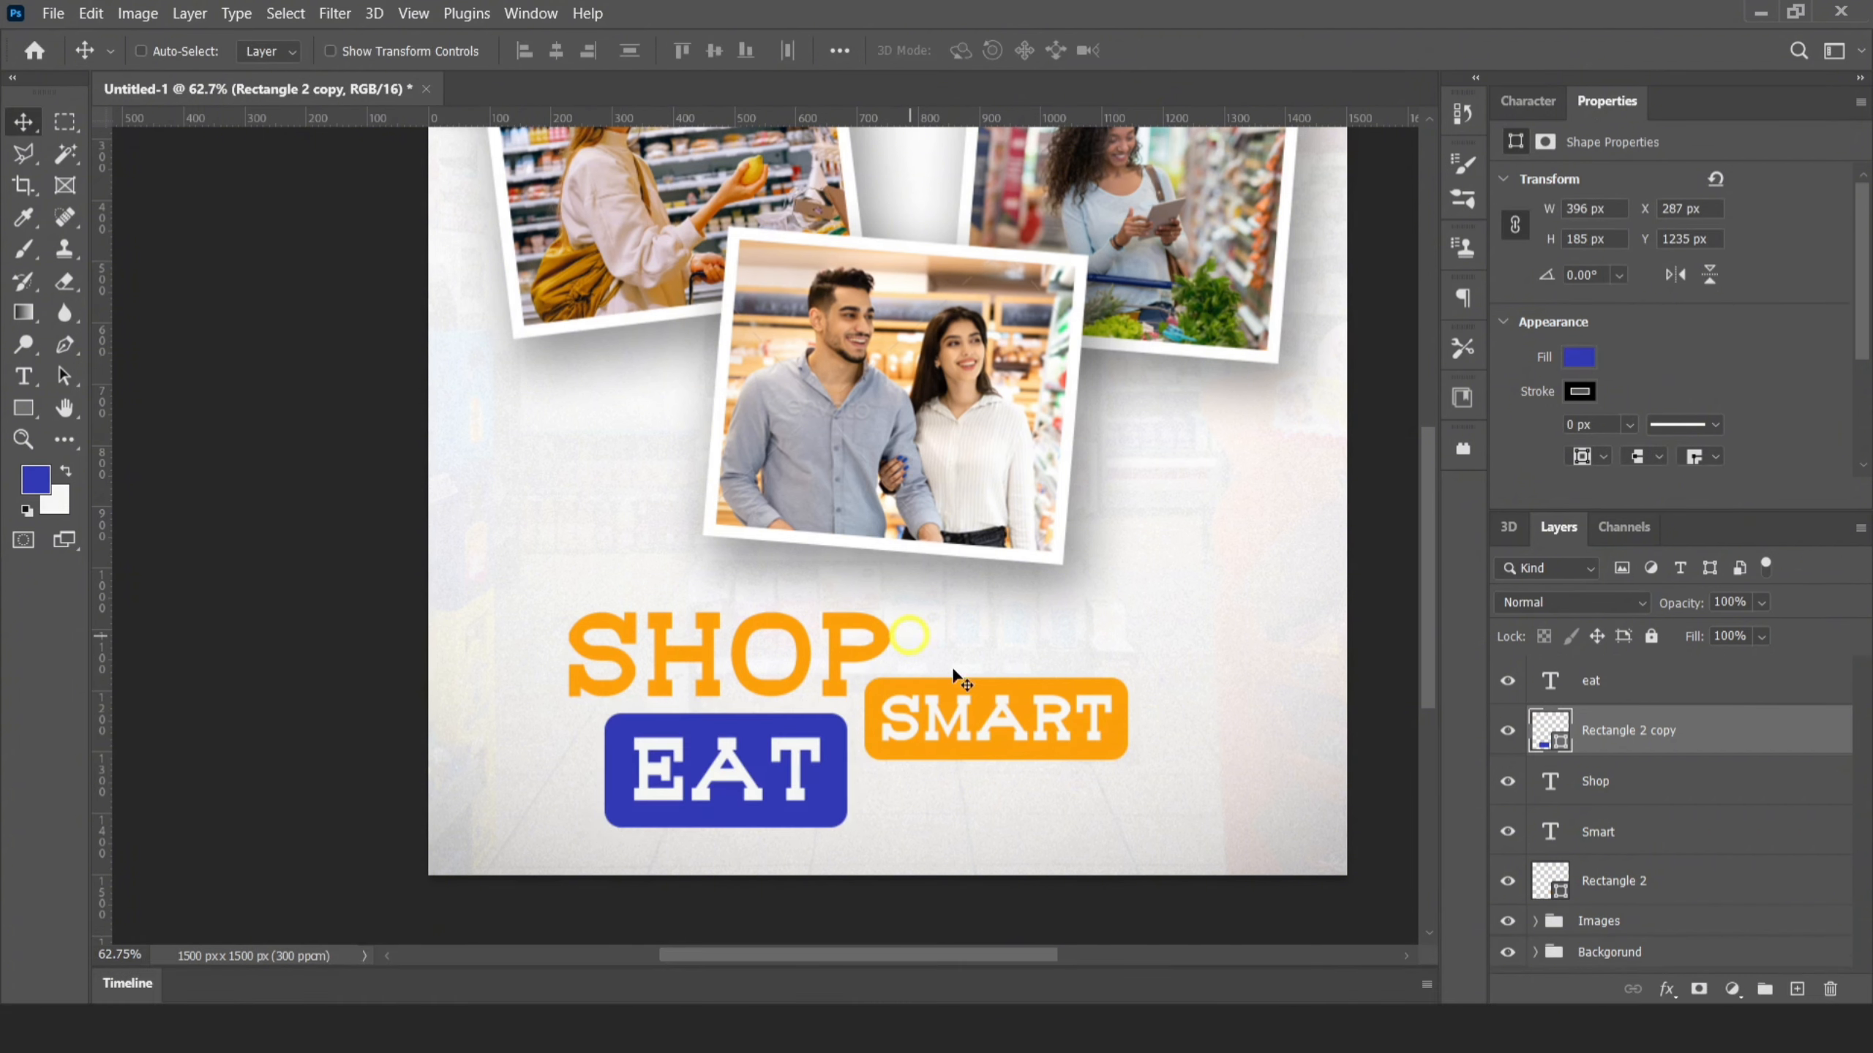
Duplicate the Shop text beside the eat rectangle, fill the copy with blue and shrink it to about 9.3 pt
click(1628, 792)
drag(781, 619, 1099, 789)
key(alt+BackSpace)
key(ctrl+t)
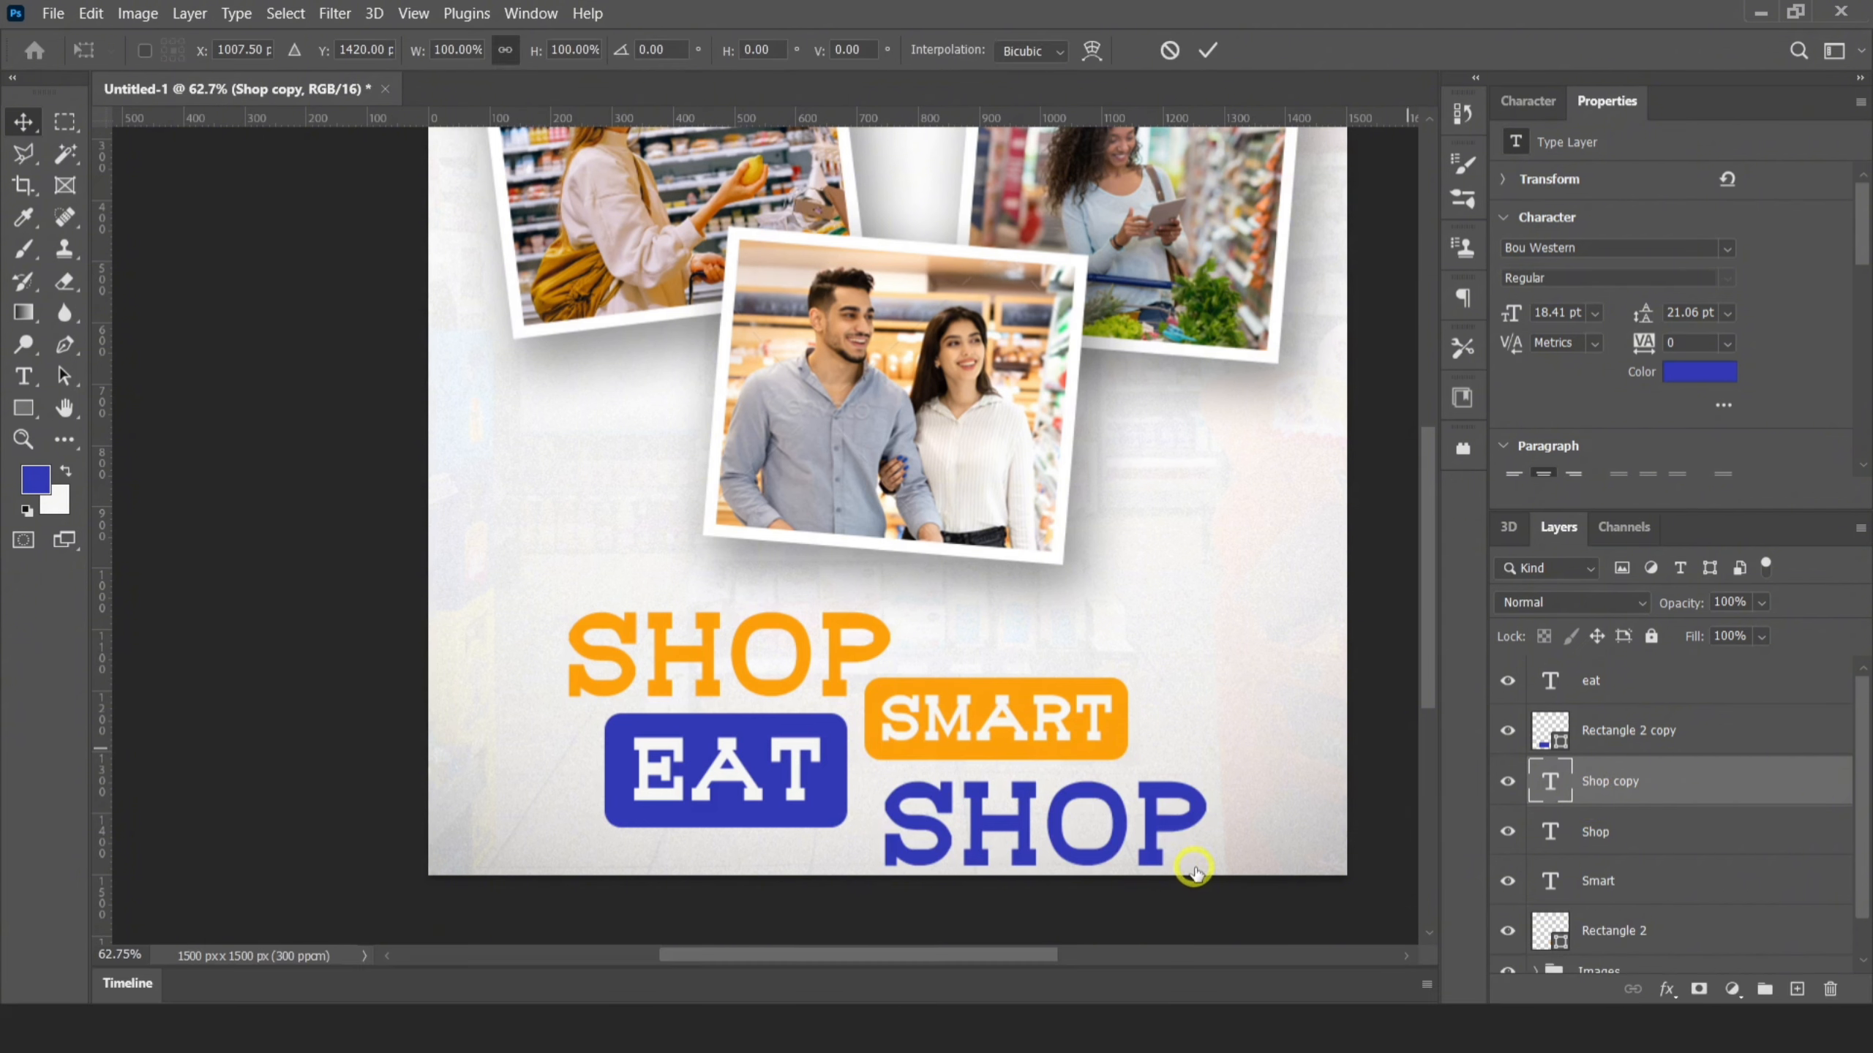
drag(1207, 883, 1047, 827)
key(Return)
Change the blue Shop copy to "fresh", nudge it down and scale it to about 117%
double_click(1553, 779)
text(fresh)
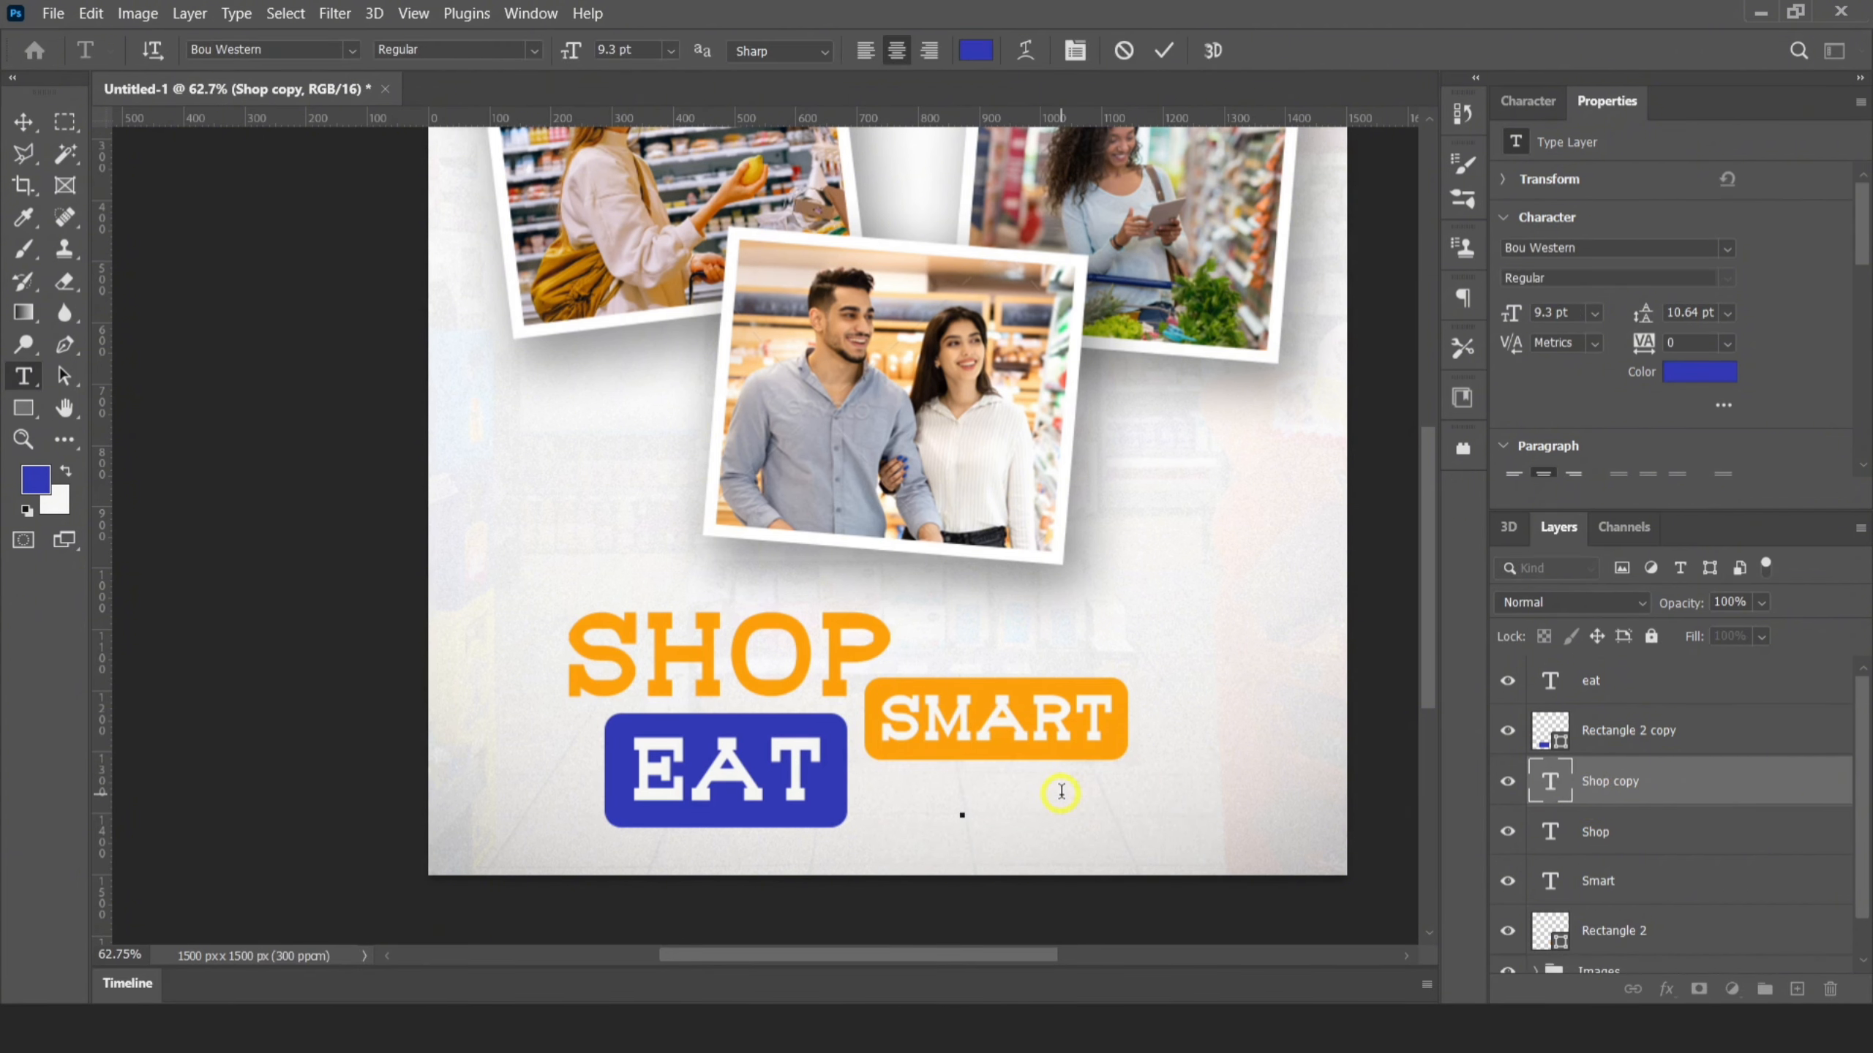
click(1164, 51)
key(v)
key(Down)
key(Down)
key(Down)
key(Down)
key(Down)
key(Down)
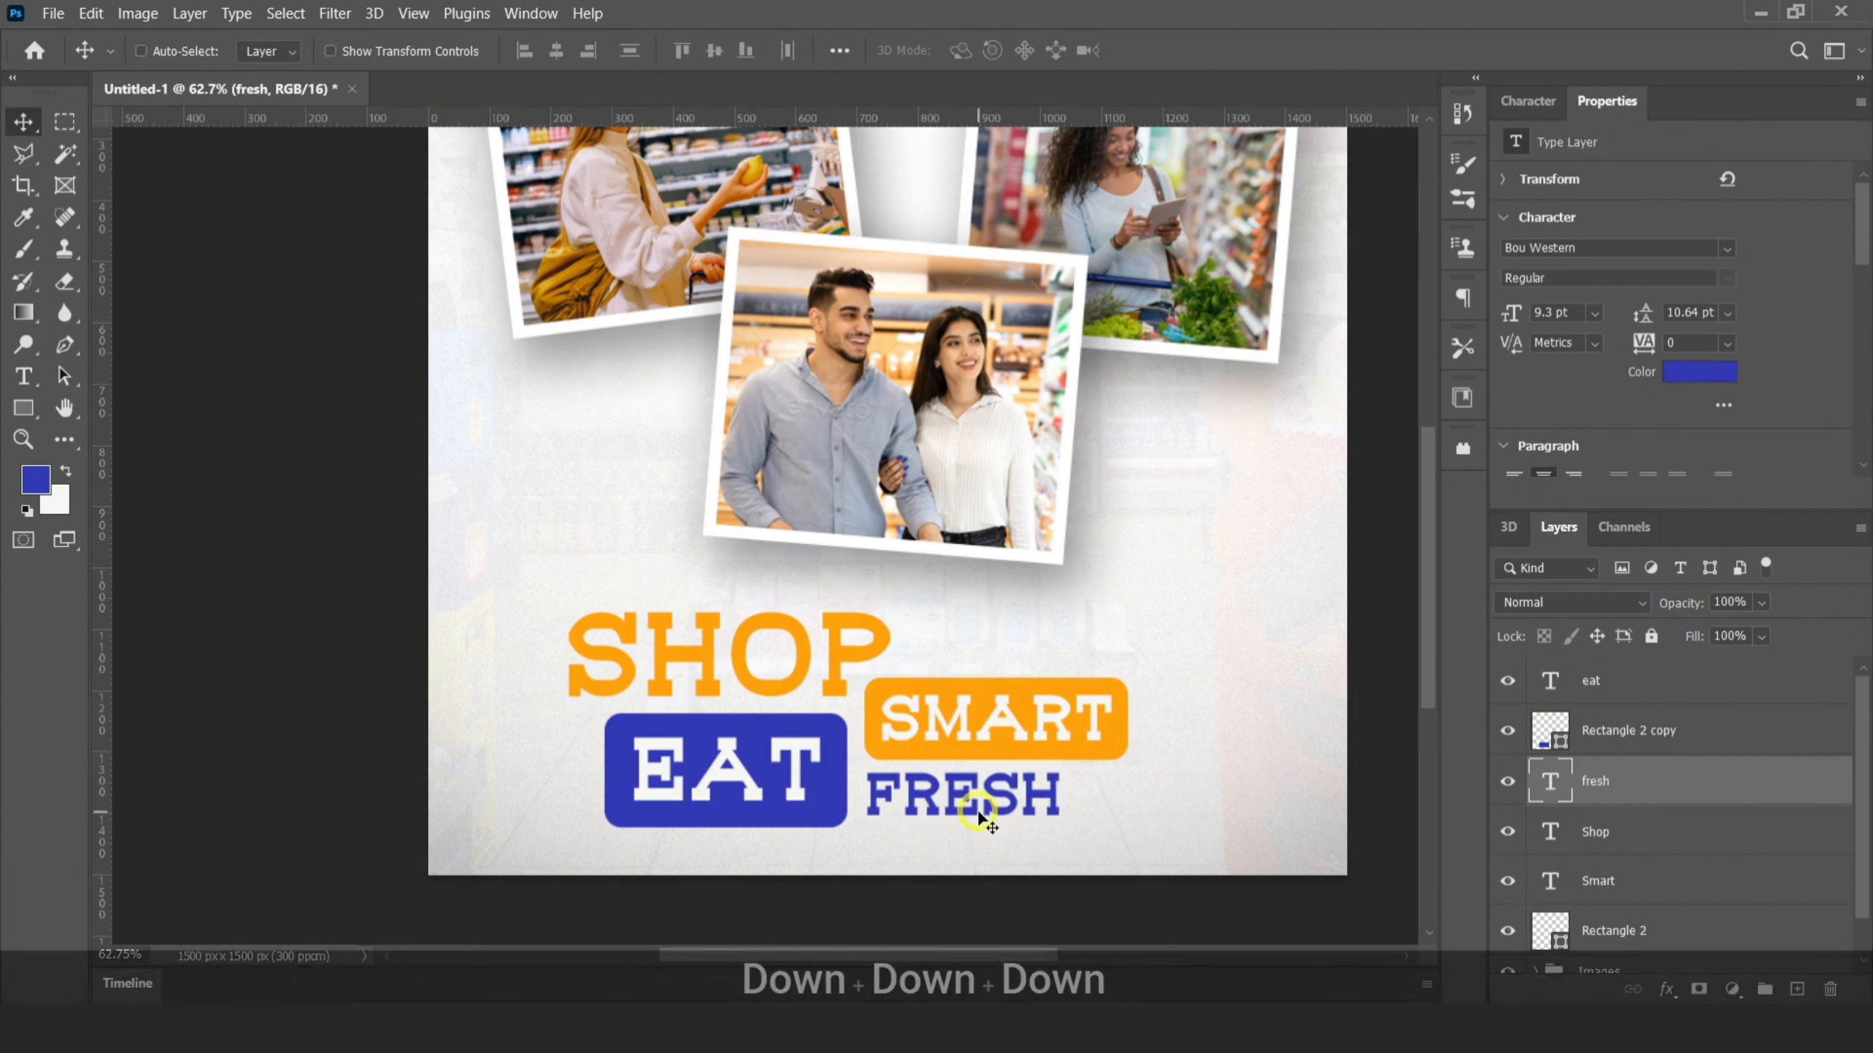
key(ctrl+t)
drag(1066, 825, 1100, 847)
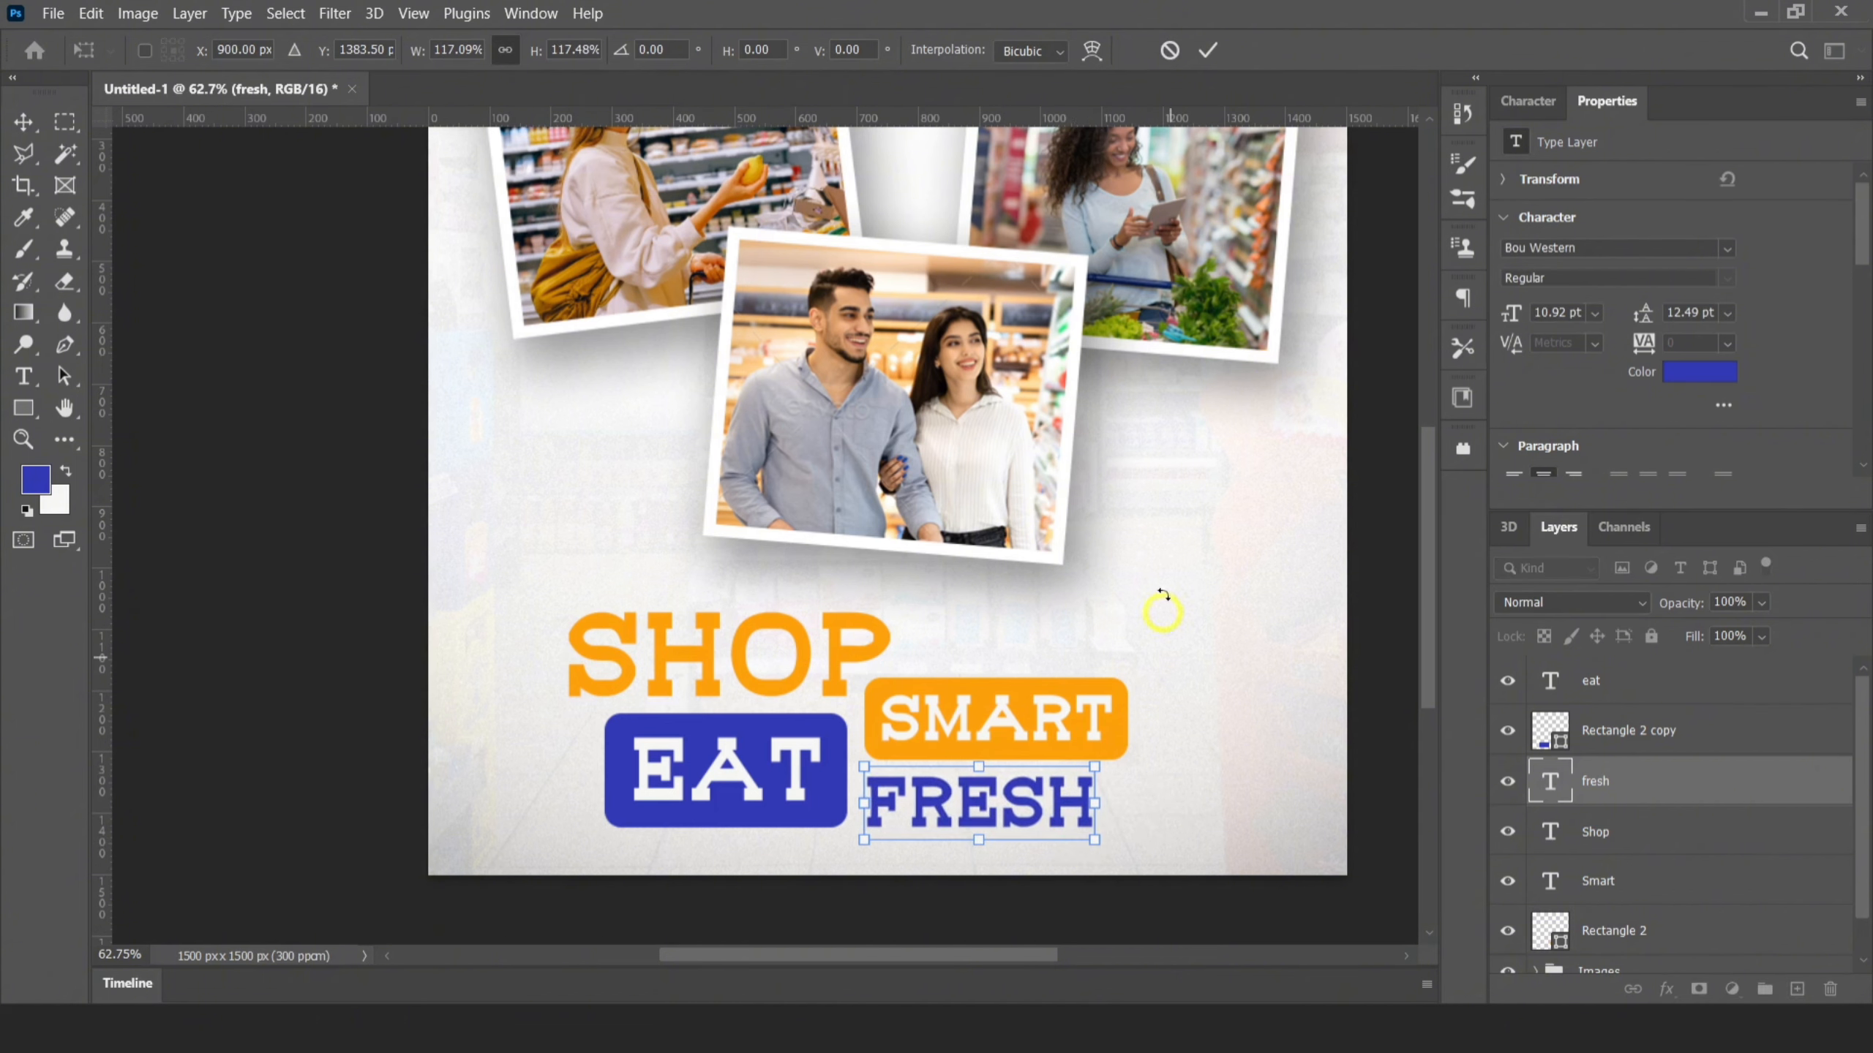
key(Return)
Group all the headline text and rectangle layers and name the group Title
scroll(989, 609, down, 3)
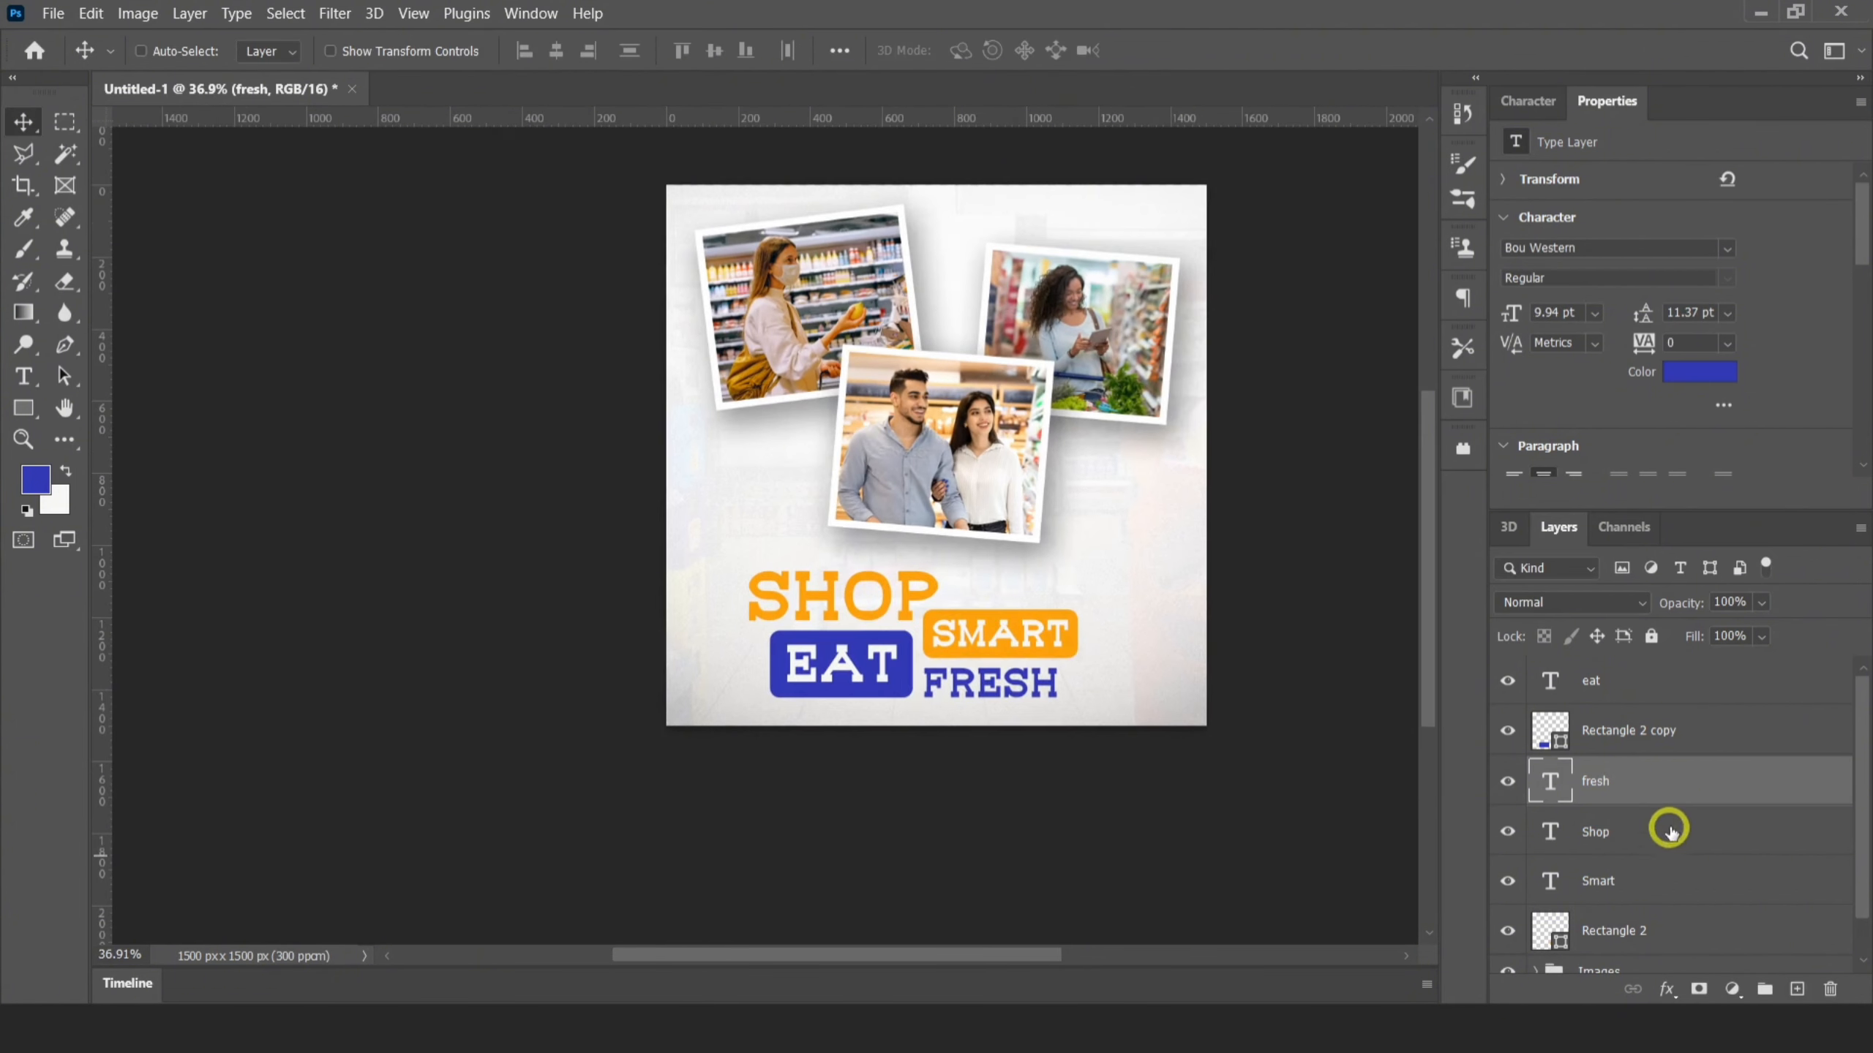
click(1668, 928)
shift+click(1595, 684)
key(ctrl+g)
double_click(1589, 673)
key(BackSpace)
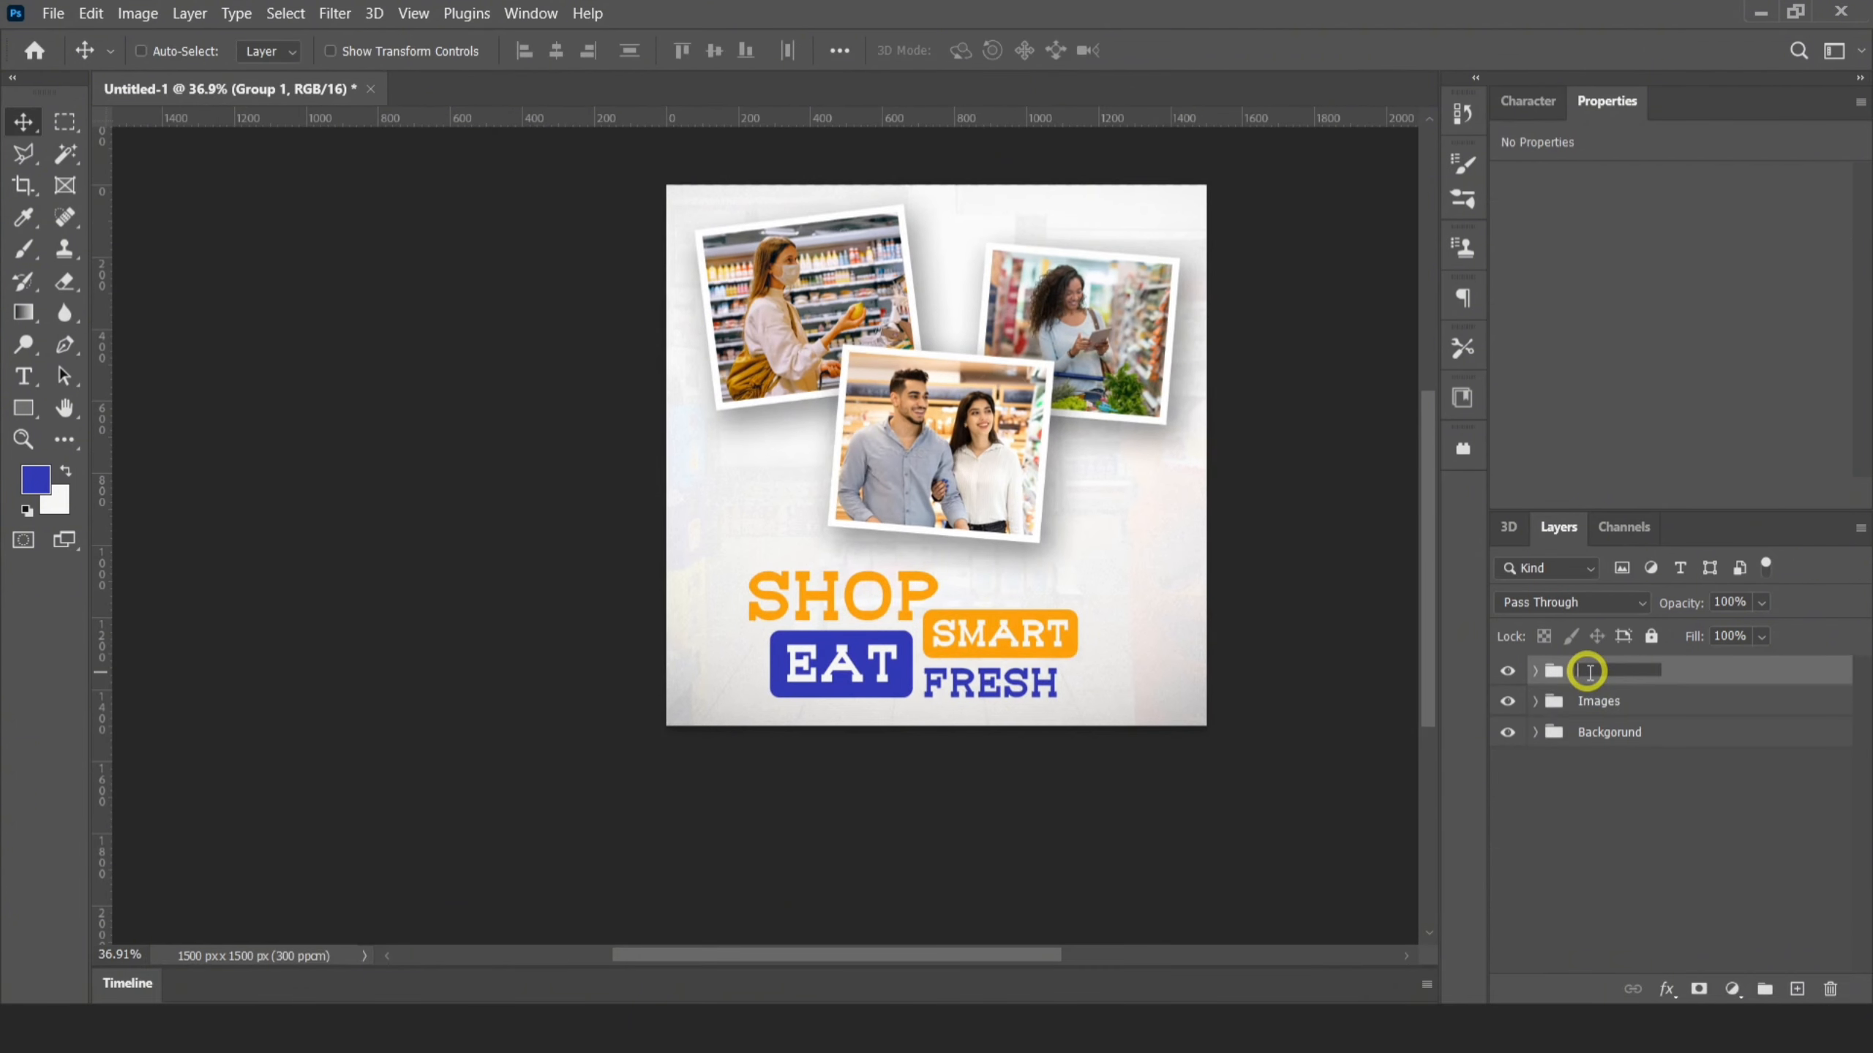
text(Title)
key(Return)
Tilt the Title group slightly counterclockwise and nudge it up and left below the photos
key(ctrl+t)
drag(1104, 573, 1106, 609)
click(1204, 56)
key(Up)
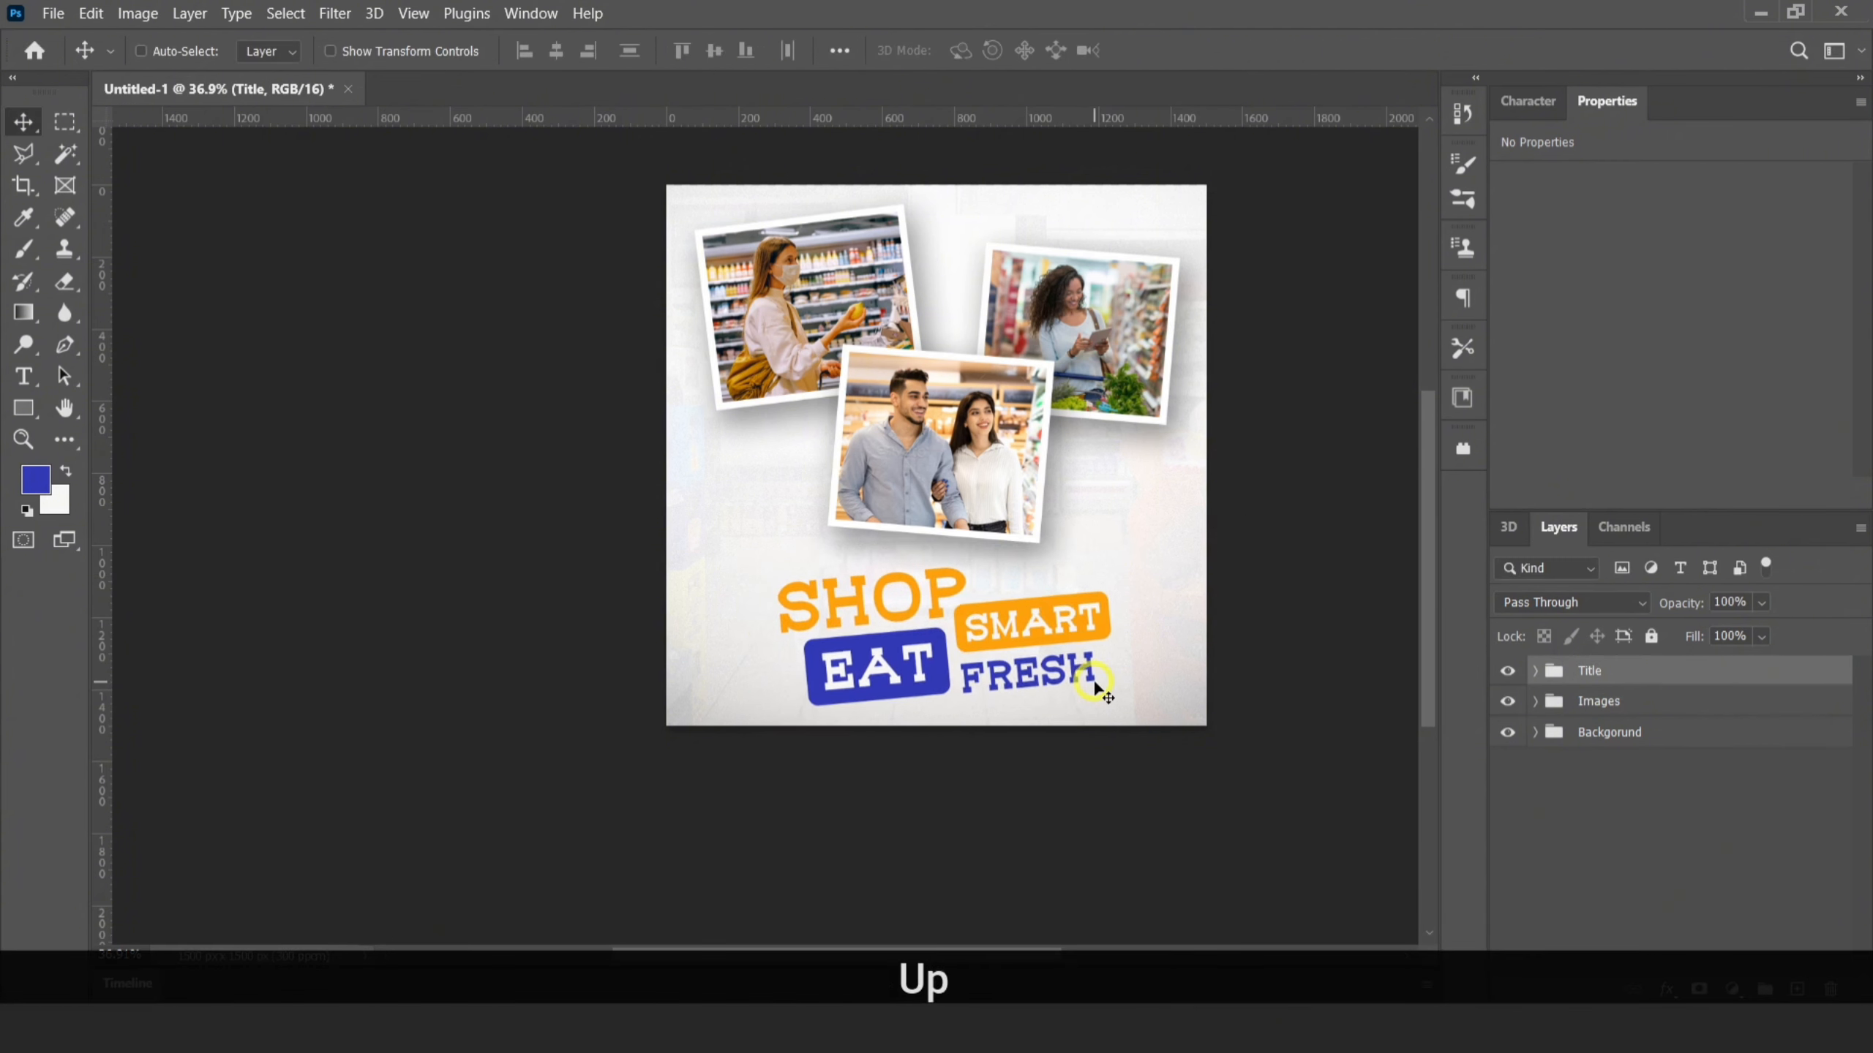
key(Up)
key(Left)
key(Left)
key(Up)
Add the text "Get the freshest picks of the season at low prices." at 8 pt on a new layer and fill it blue
click(1794, 989)
key(t)
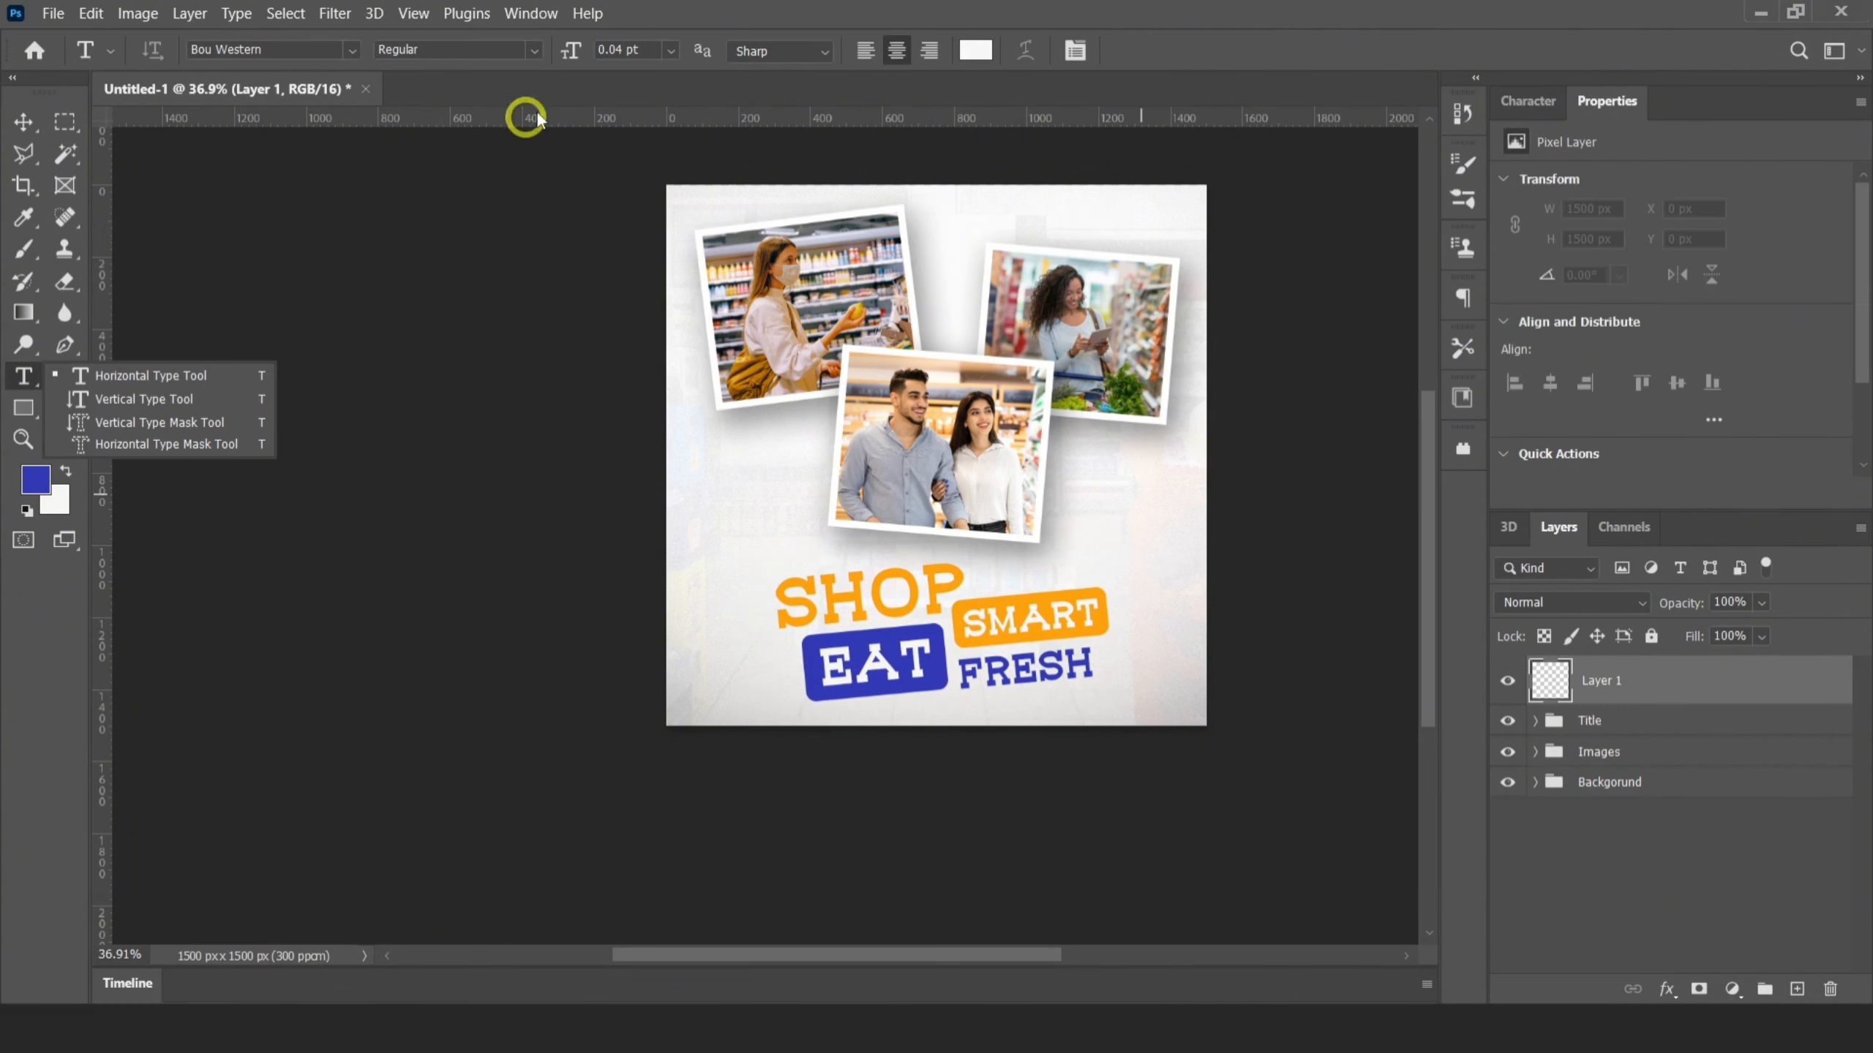
click(618, 47)
text(8)
key(Return)
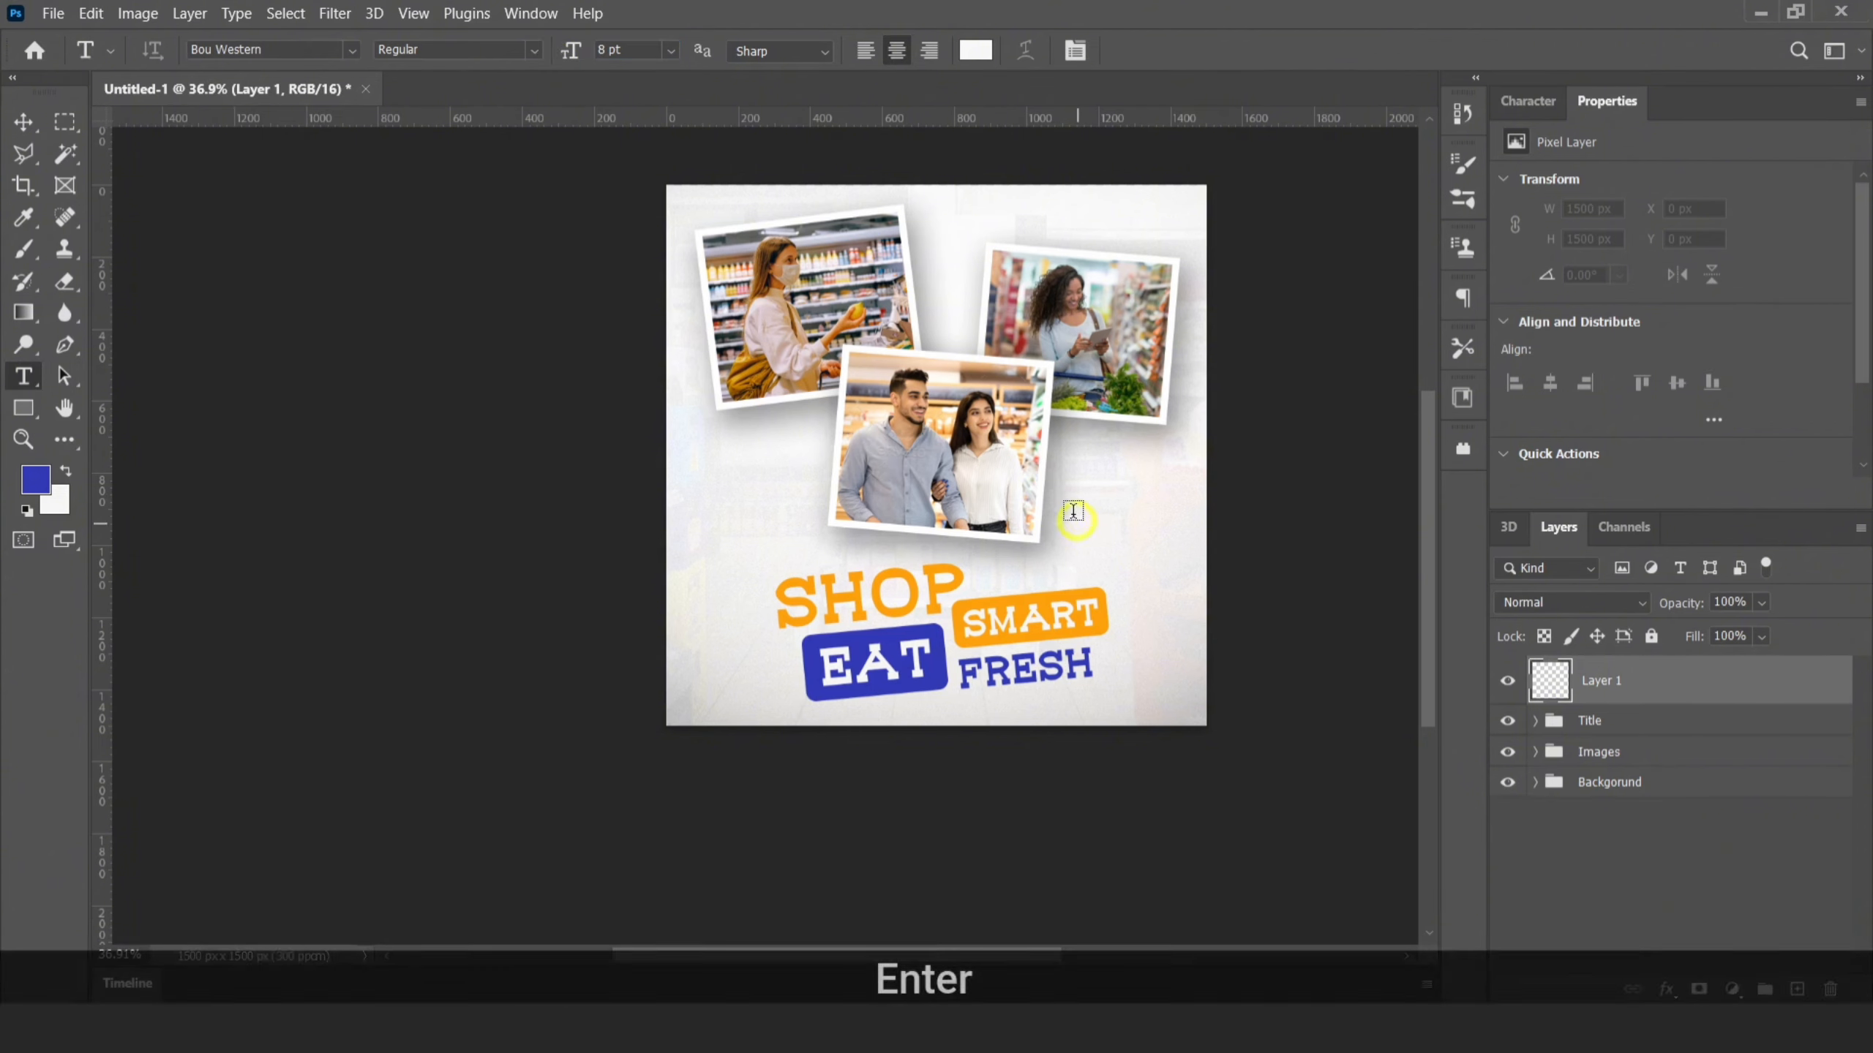
click(1072, 513)
text(Get the freshest picks of the season at low prices.)
click(1157, 52)
key(alt+BackSpace)
Shrink the tagline text to about 5.05 pt
scroll(829, 489, up, 3)
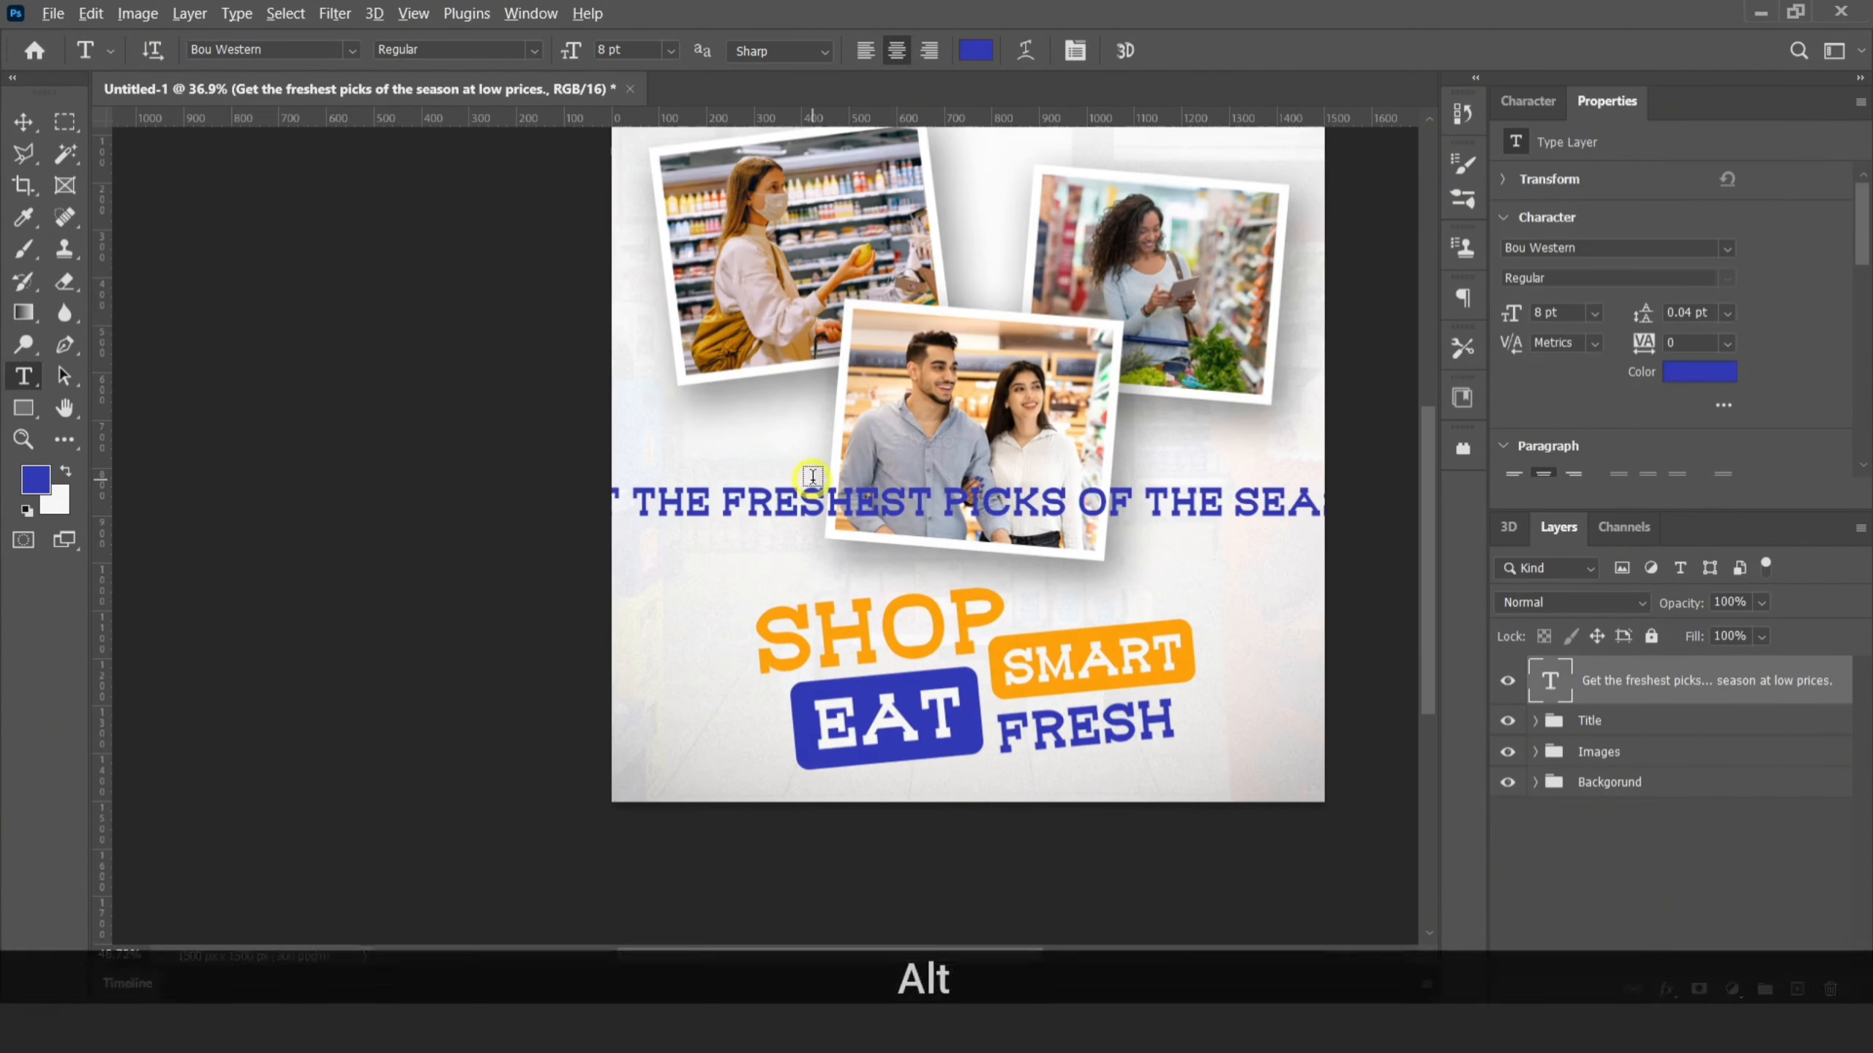
click(29, 123)
key(ctrl+t)
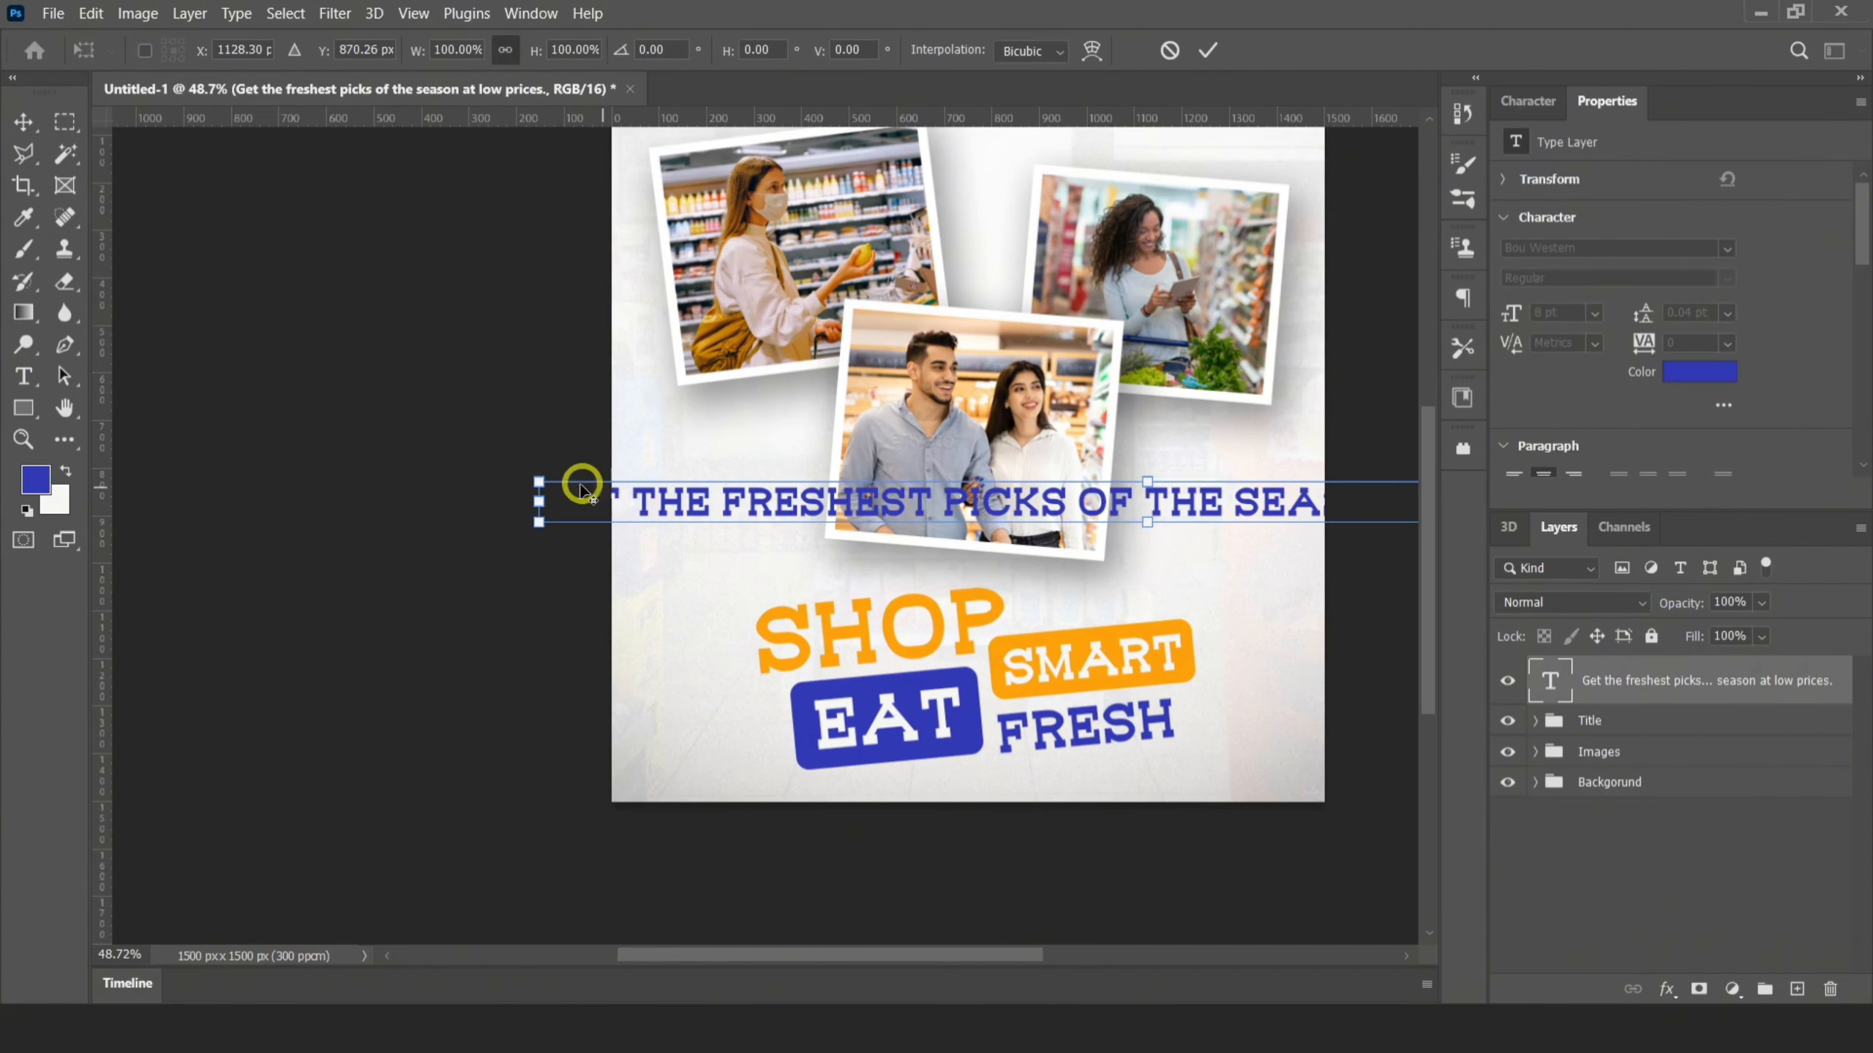
drag(582, 489, 765, 498)
click(1207, 50)
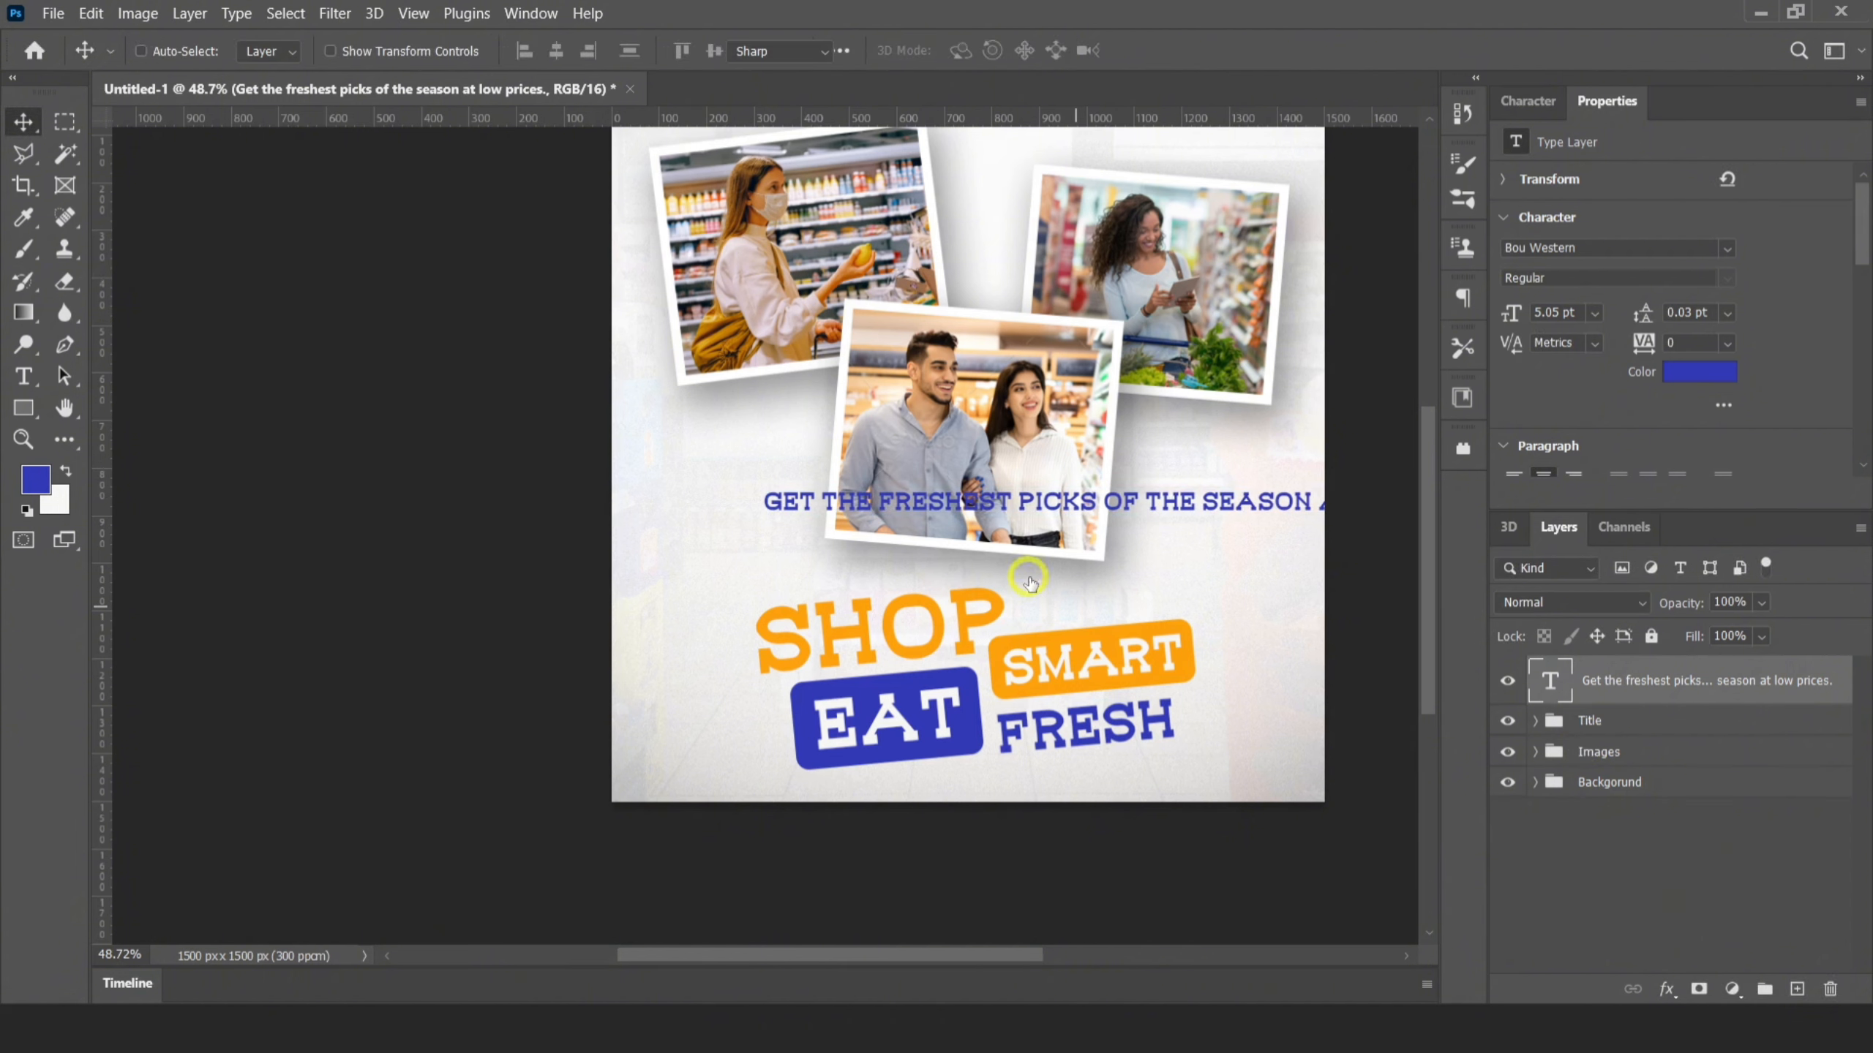
Insert a line break after "freshest" in the tagline and set its line spacing to 4 pt
double_click(1030, 503)
click(1016, 522)
key(Return)
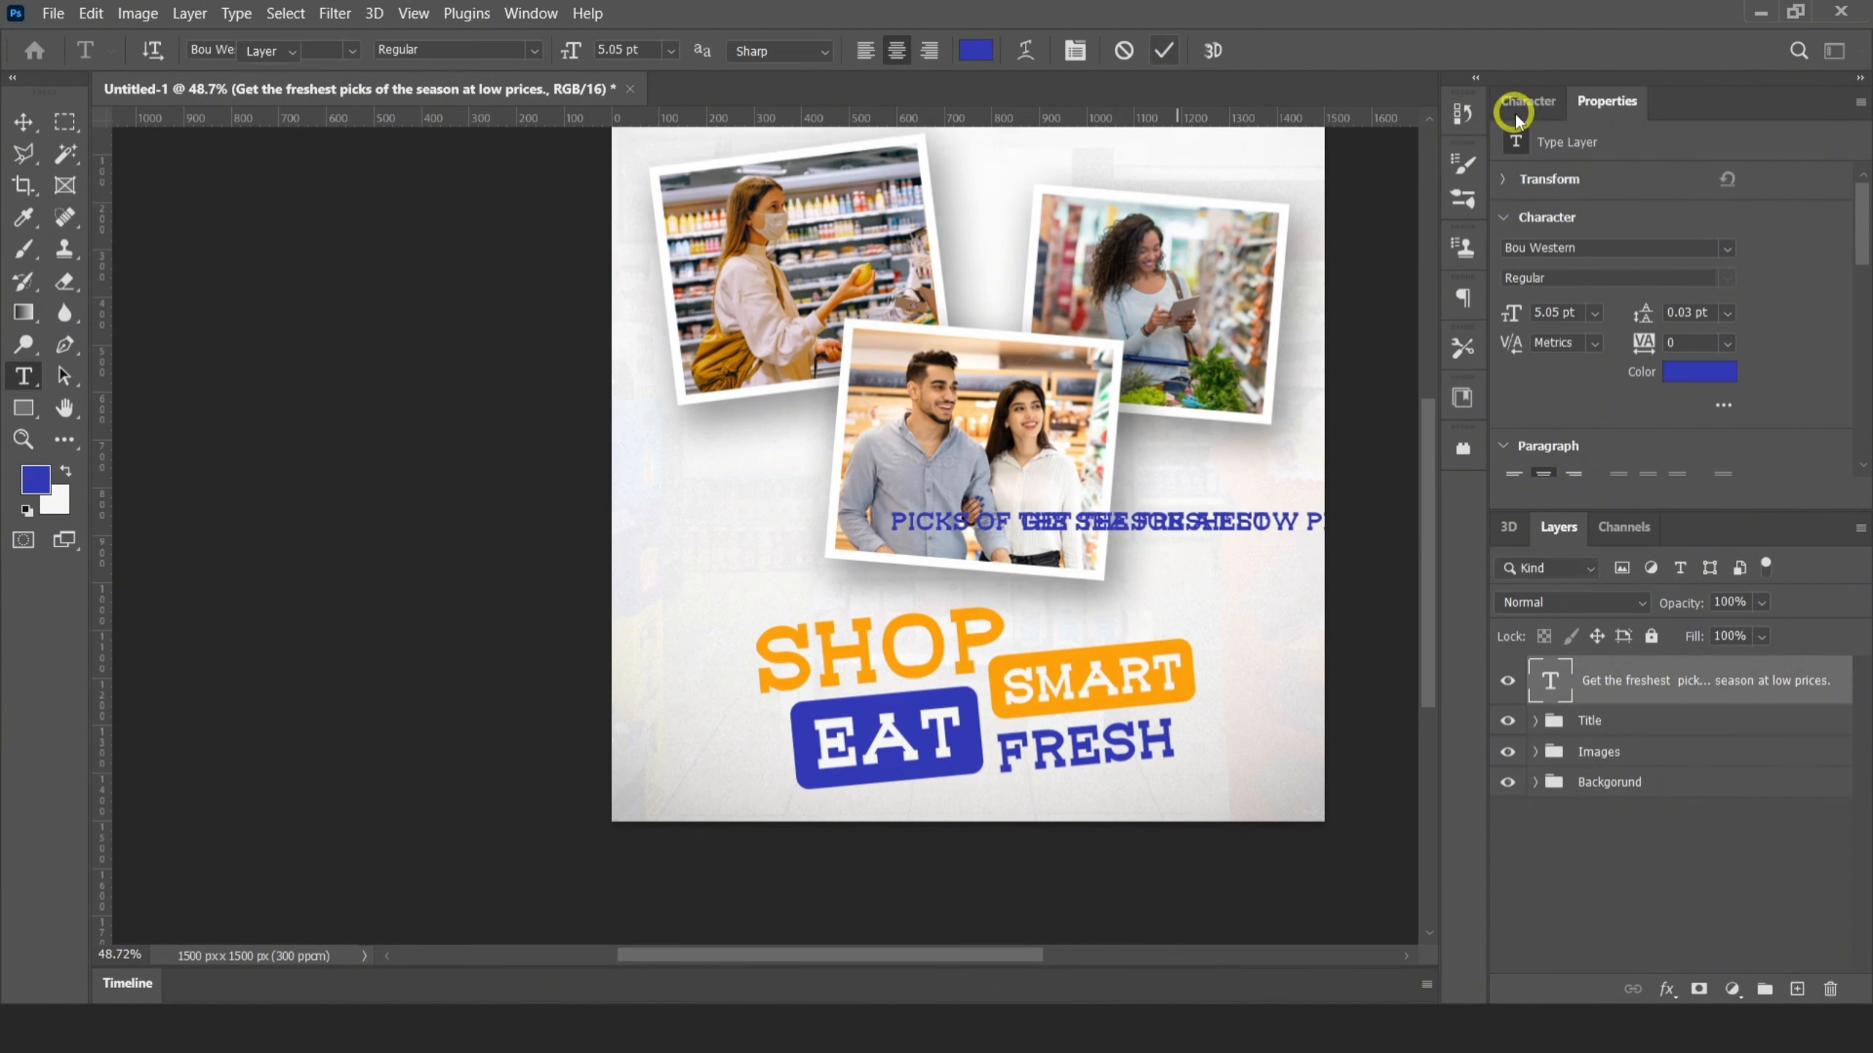
click(1516, 111)
click(1736, 174)
click(1701, 246)
click(1734, 177)
click(1708, 229)
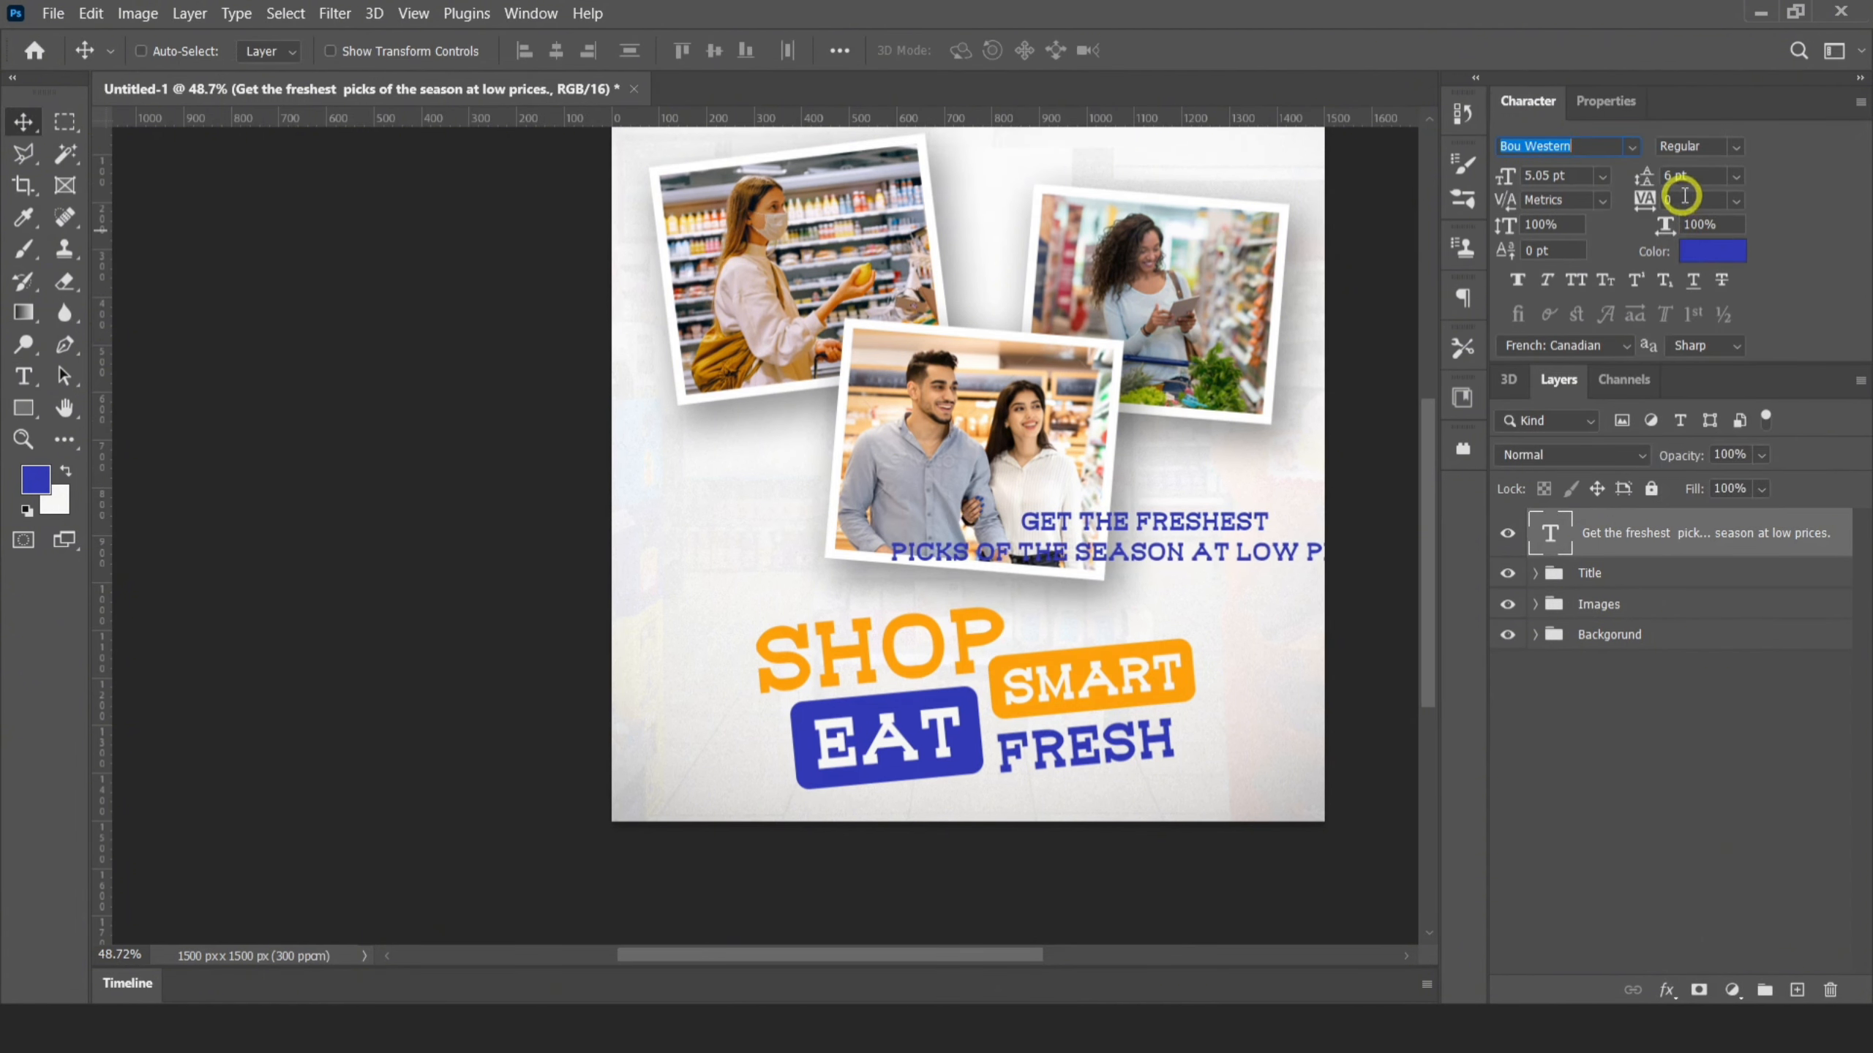
click(1688, 176)
text(4)
key(Return)
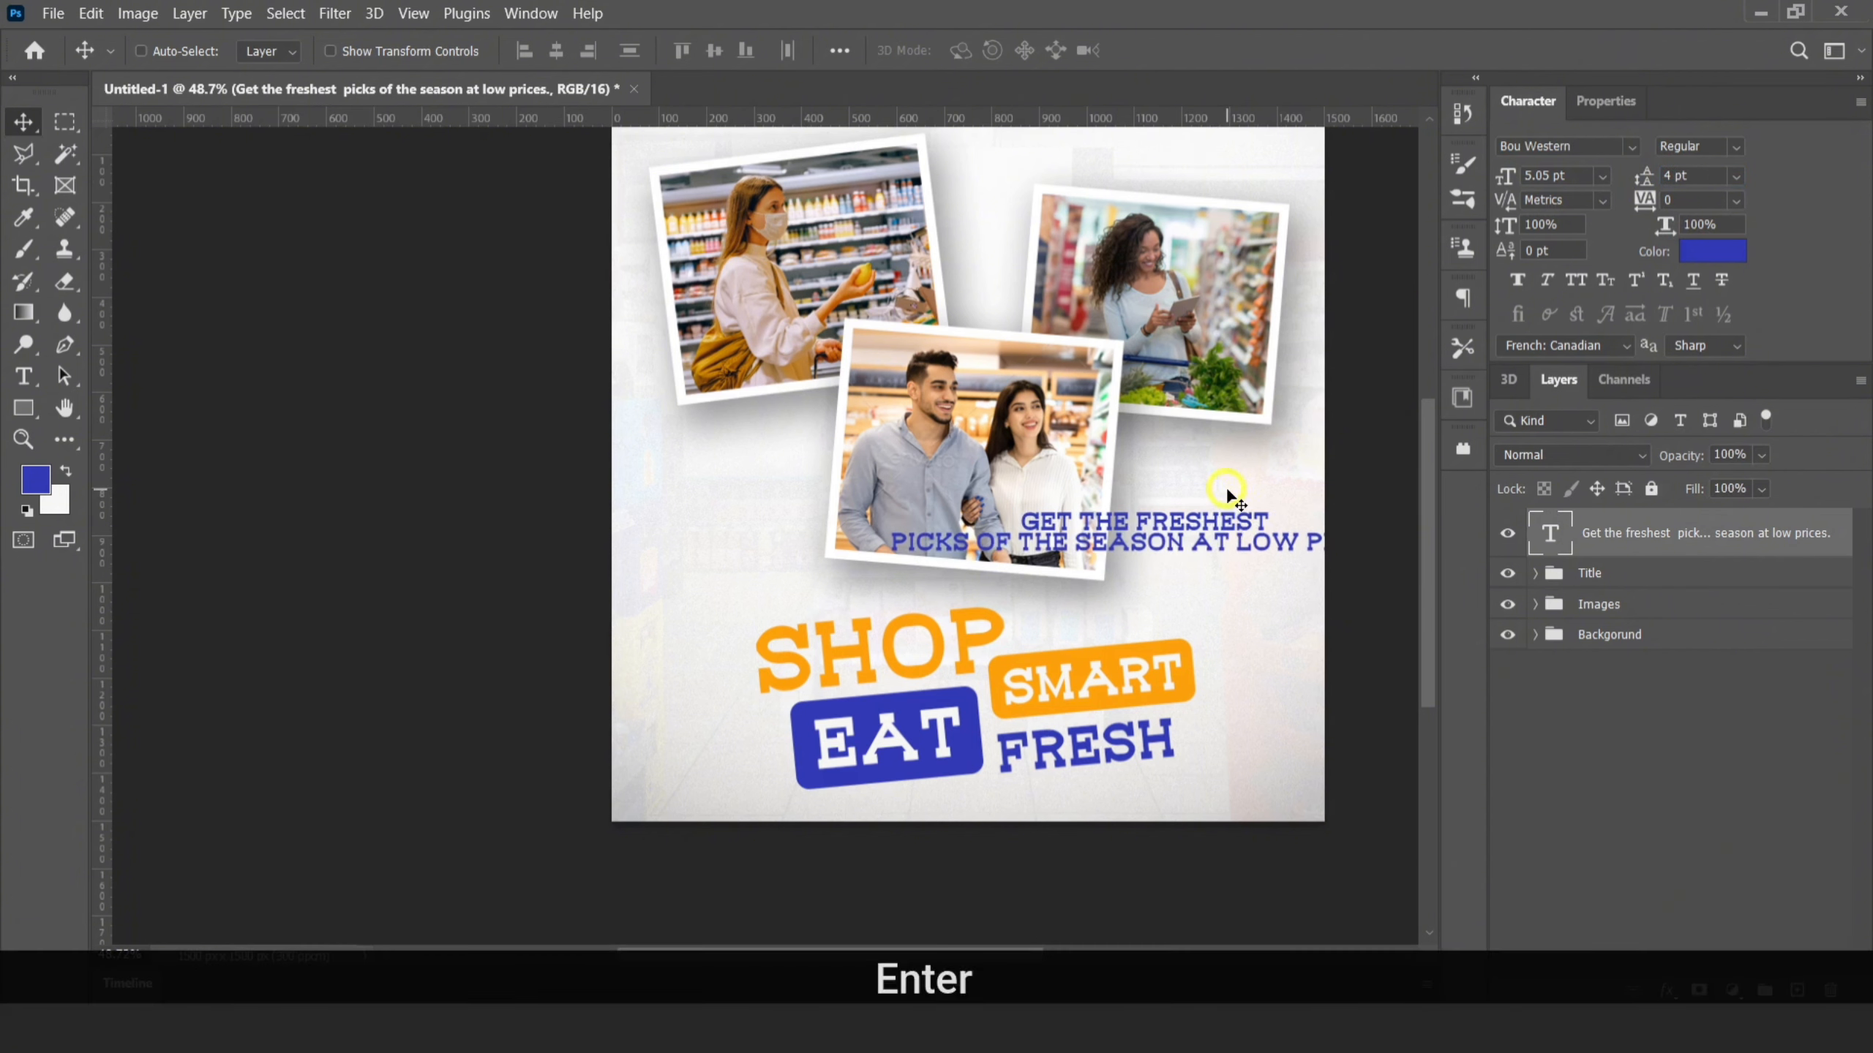
Break the tagline before "season" and before "at low prices", and set its line spacing to 5 pt
double_click(1554, 534)
click(1192, 543)
key(Return)
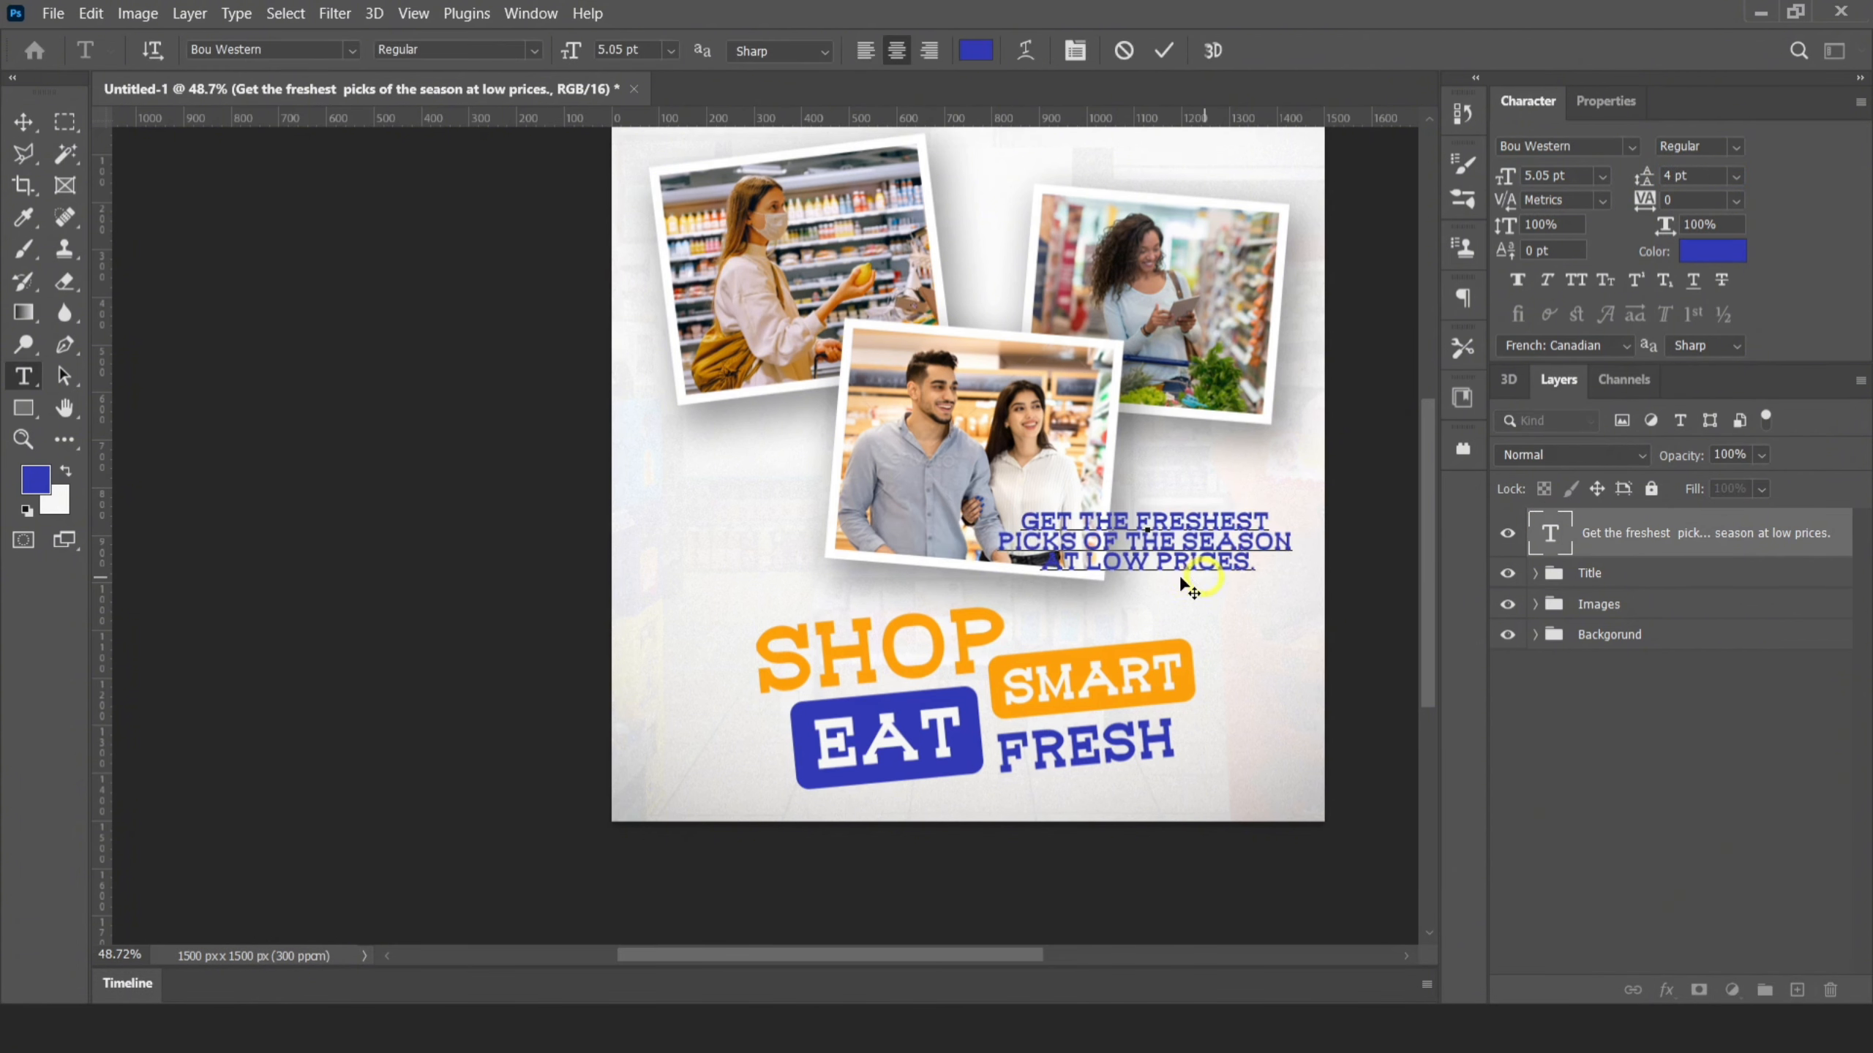
click(1173, 542)
key(Return)
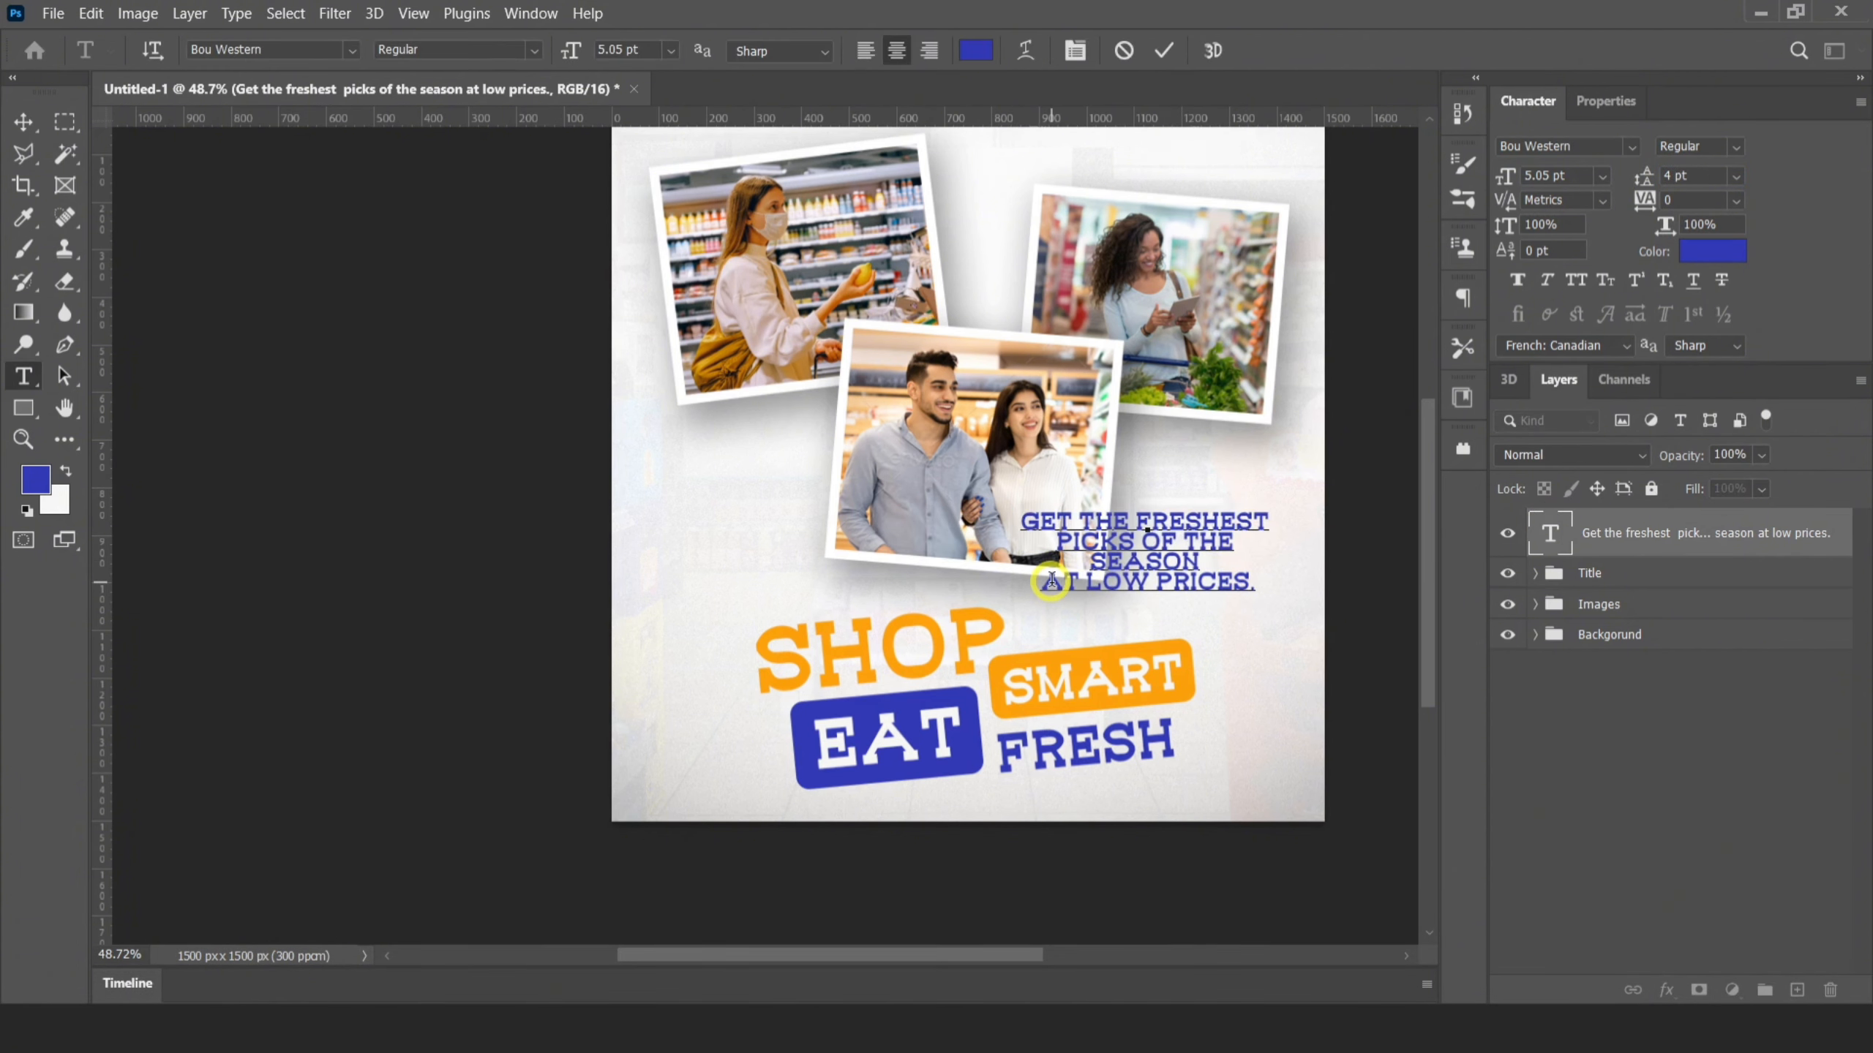
click(1173, 51)
text(v5)
click(1662, 530)
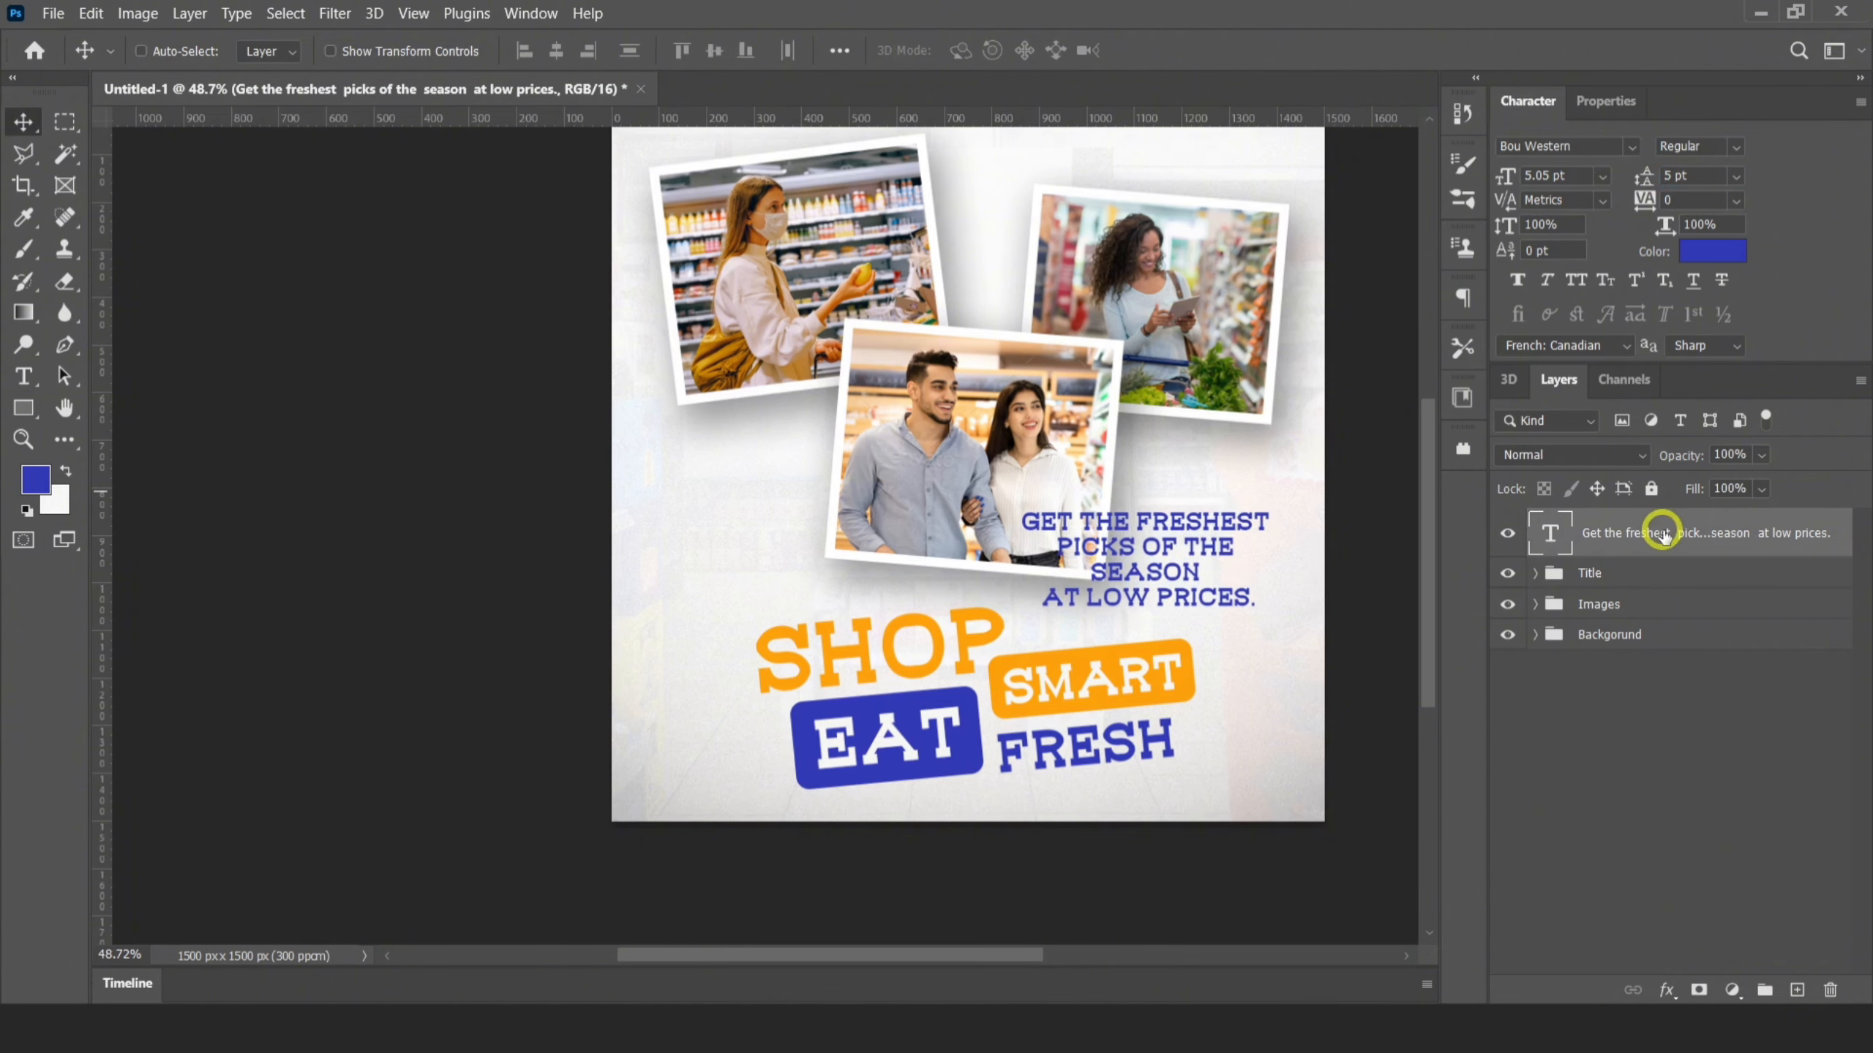
Shrink the tagline to about 3.06 pt, tilt it clockwise and position it in the gap beside the middle photo
scroll(1189, 514, up, 3)
scroll(1189, 513, down, 2)
key(ctrl+t)
drag(1291, 478, 1212, 537)
drag(1152, 569, 1223, 485)
click(1209, 52)
key(Left)
key(Left)
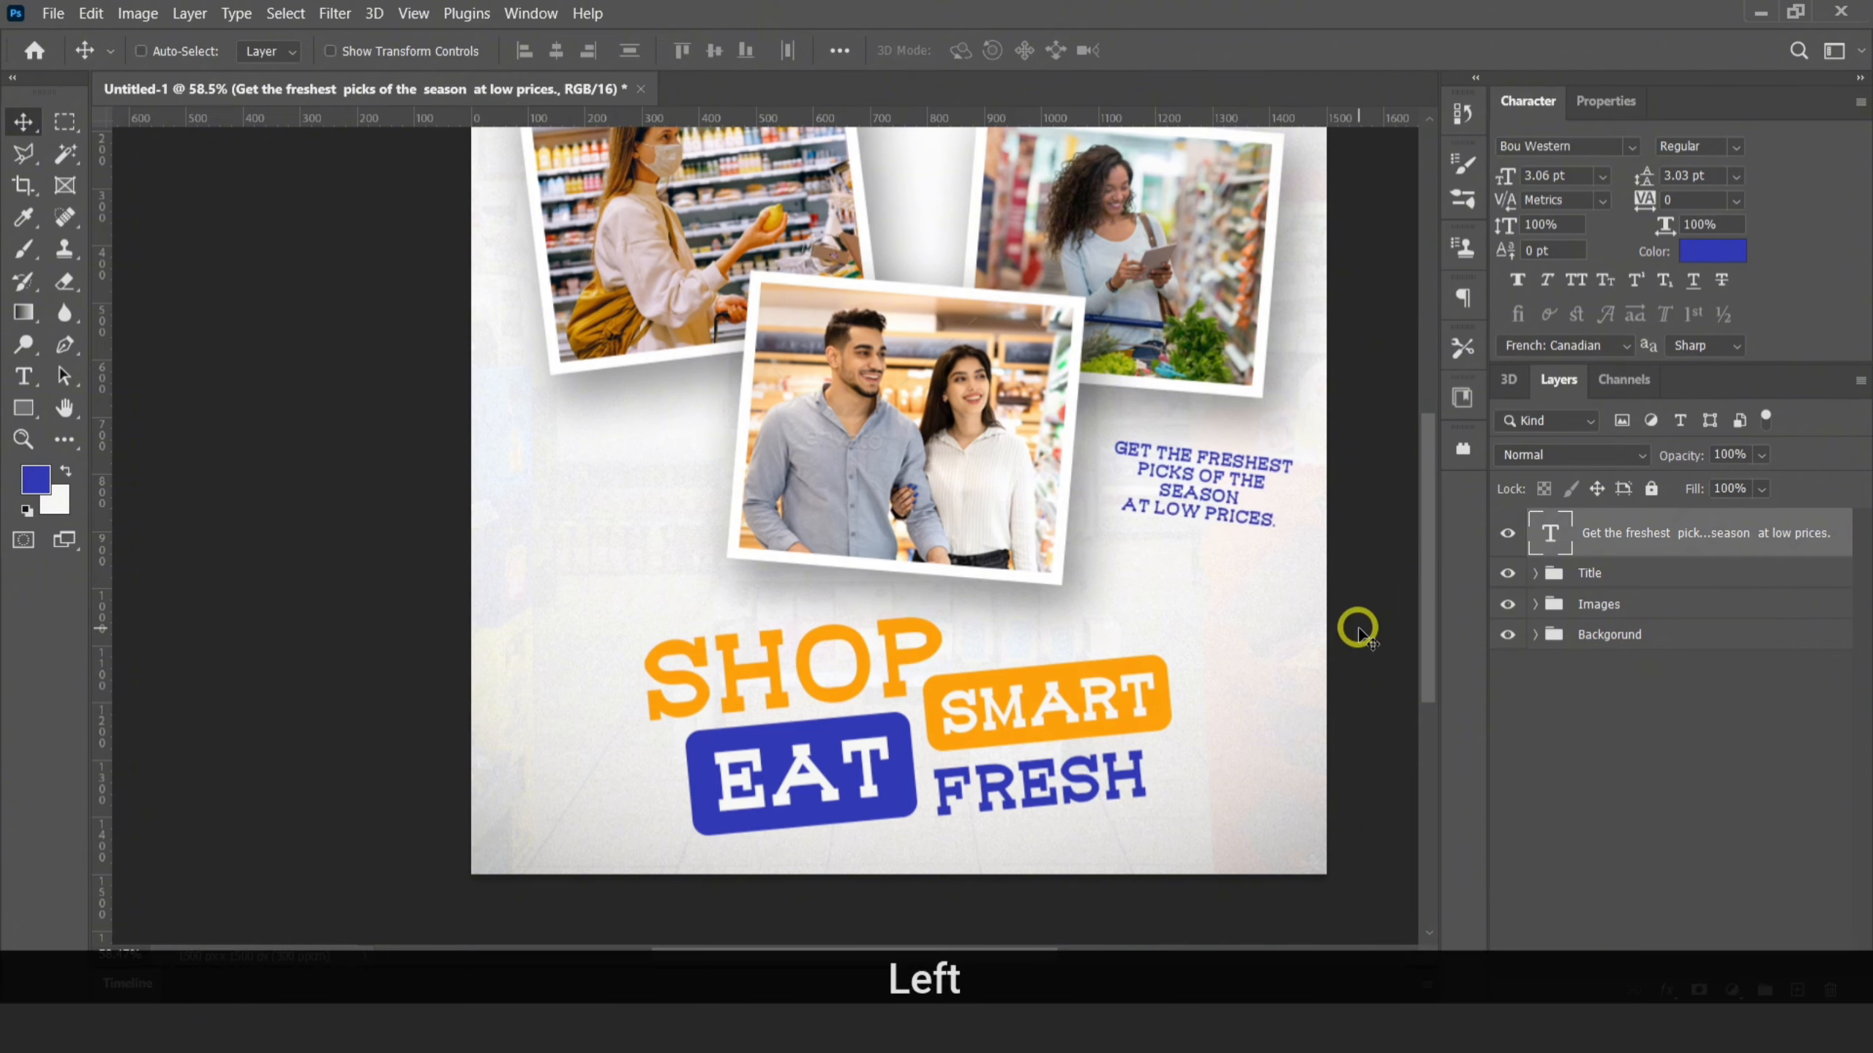
key(Down)
key(Down)
key(Down)
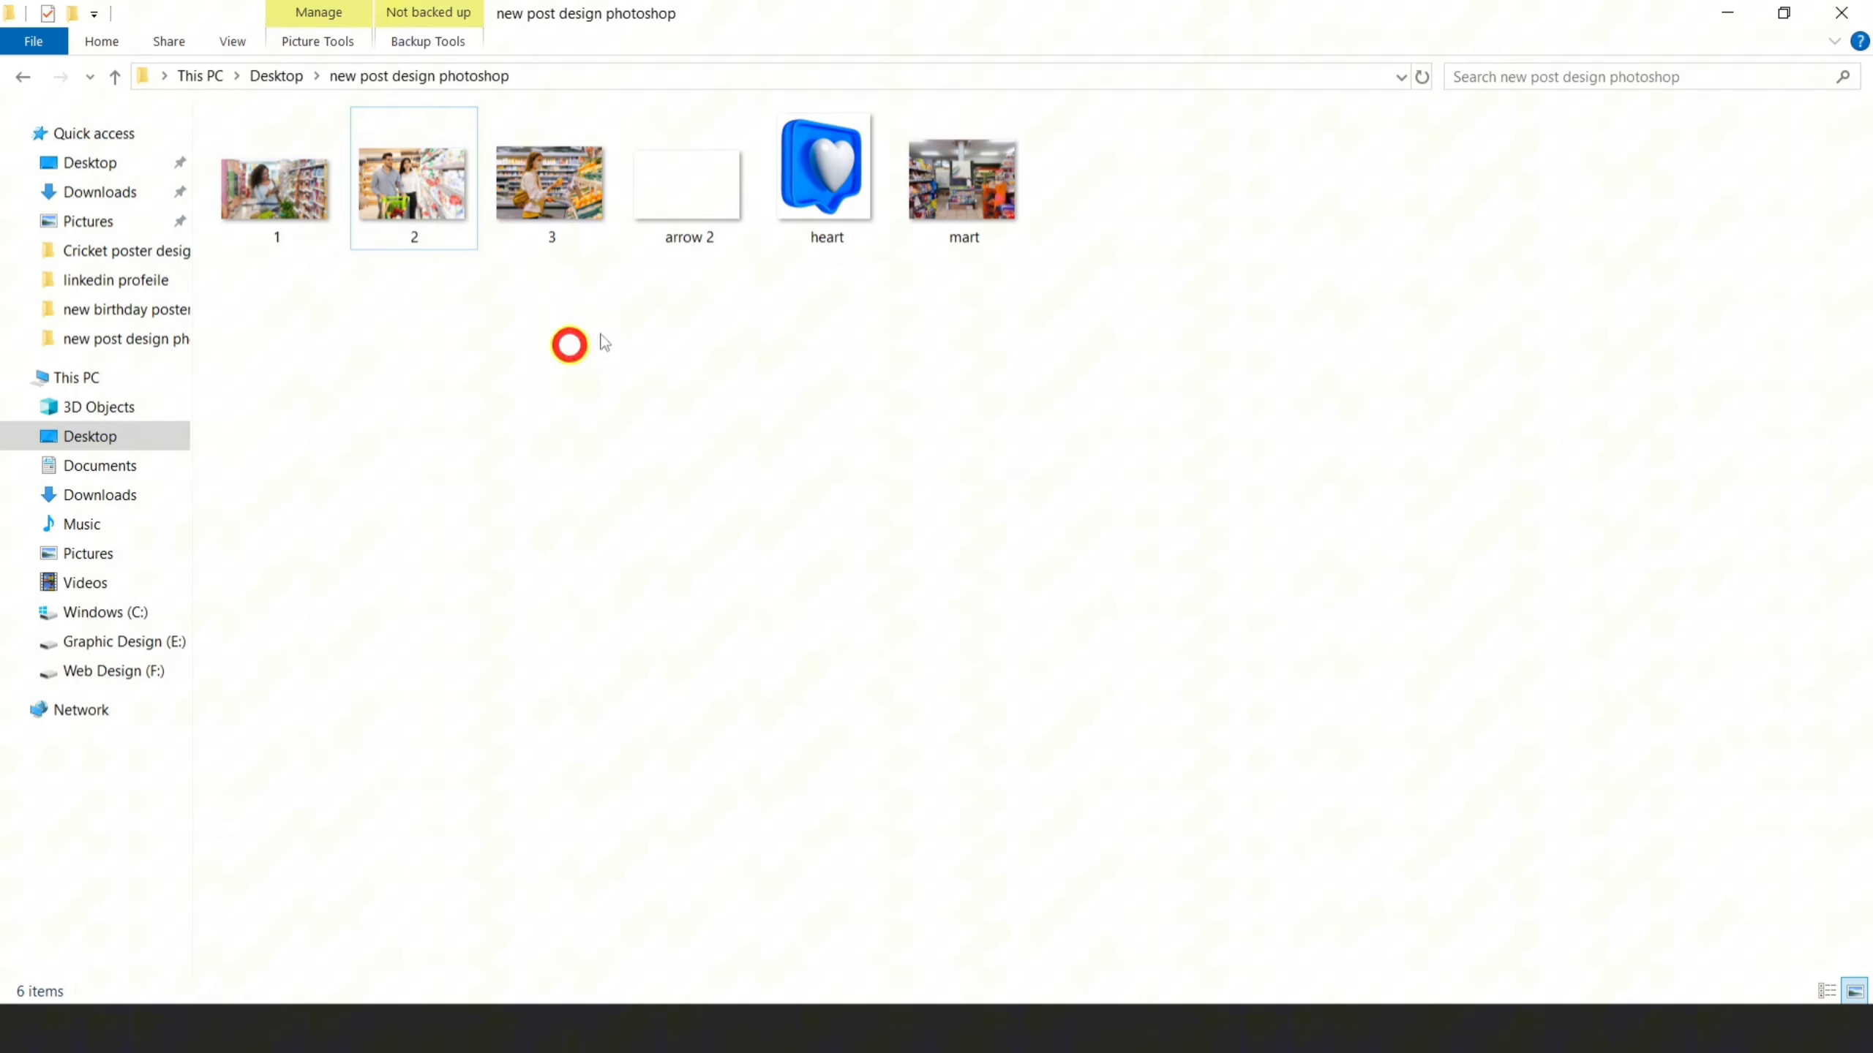
Place the white arrow 2 graphic at about 3.43% scale, rotated about 164.74°, below the tagline and convert it to a smart object
drag(688, 184, 1171, 574)
drag(1337, 222, 1190, 619)
click(1216, 53)
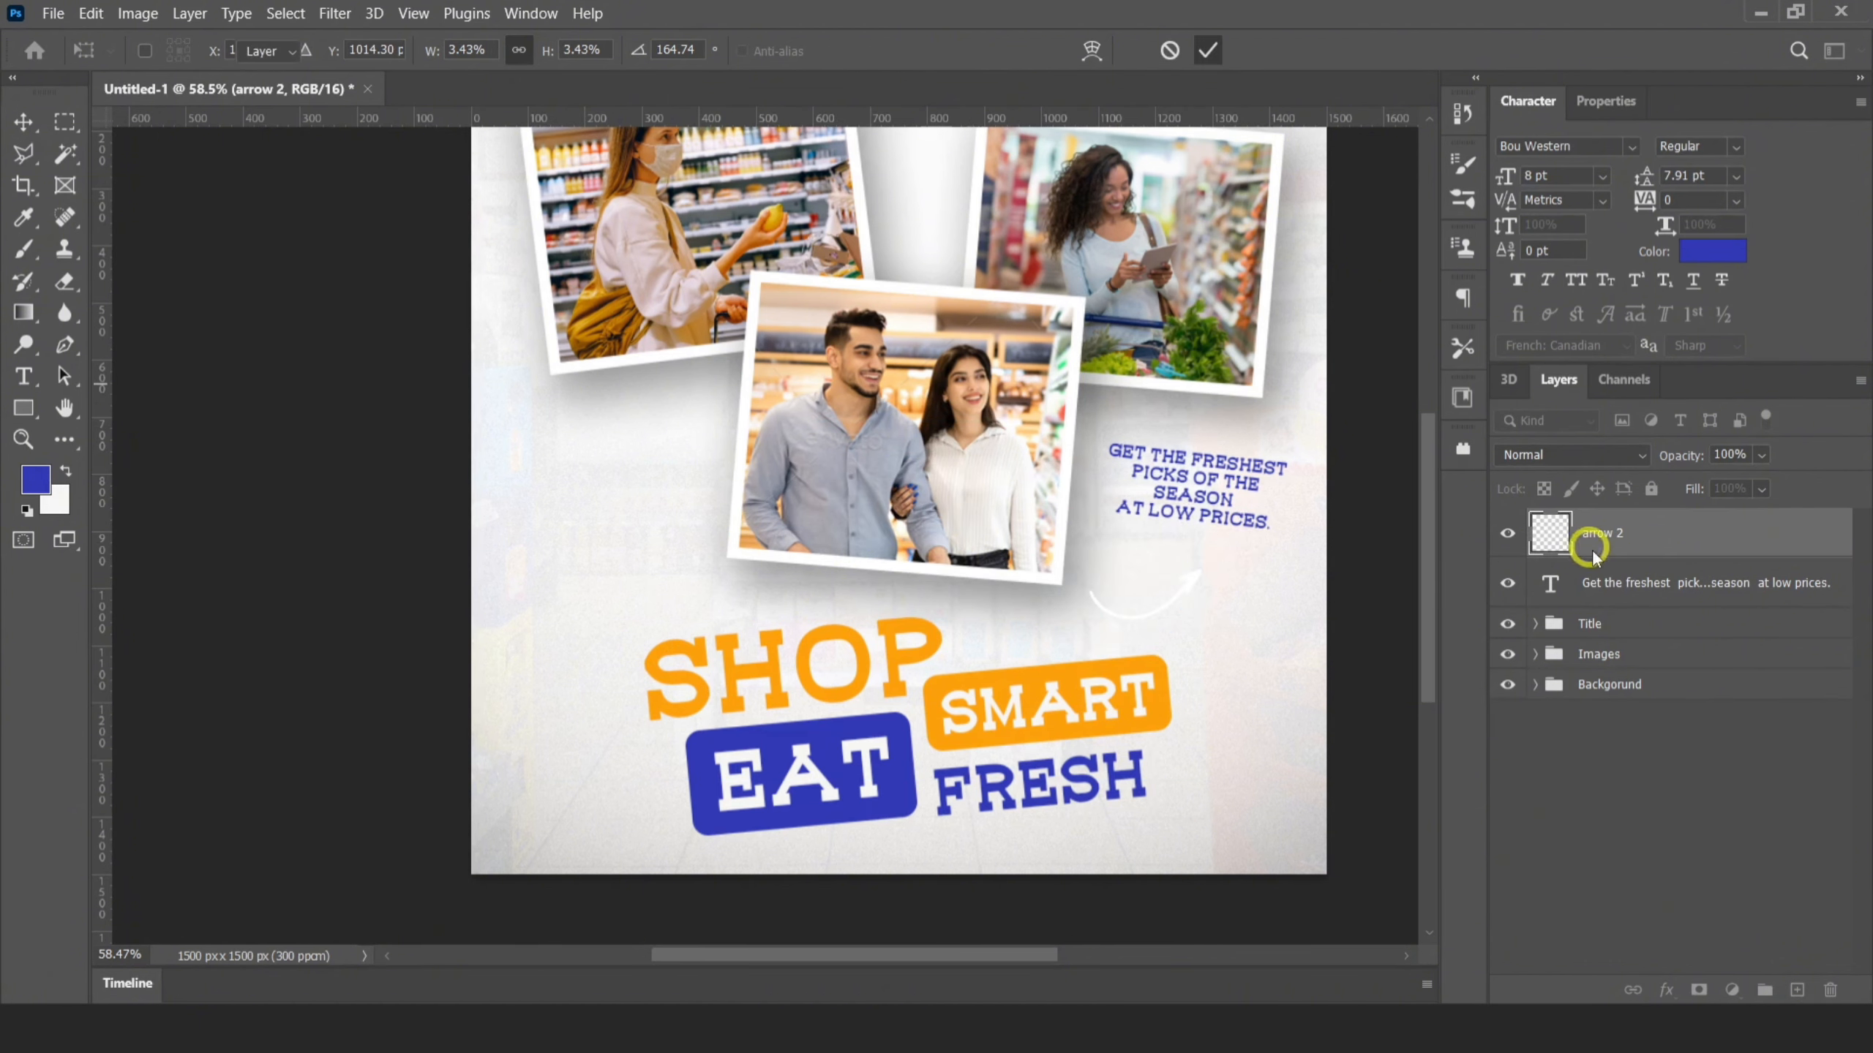
right_click(1592, 534)
click(1526, 285)
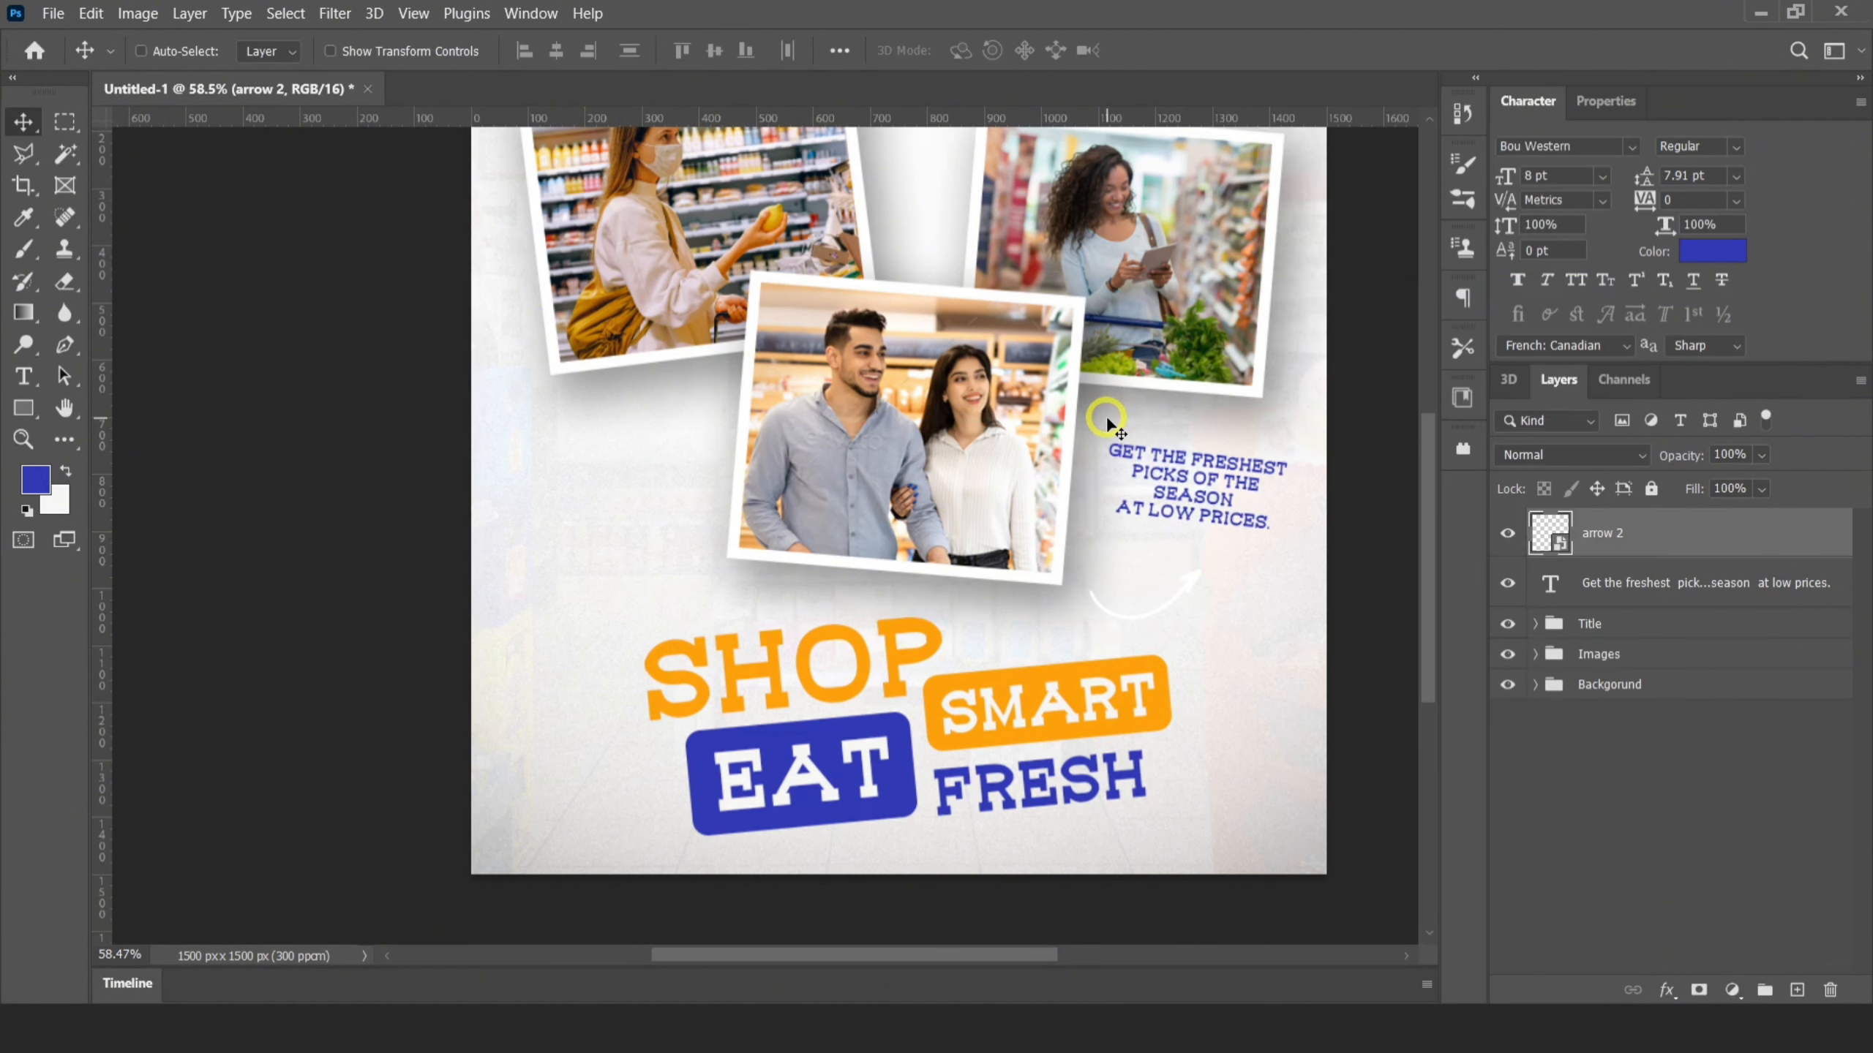
Apply a blue Color Overlay to the arrow 2 layer
right_click(1580, 531)
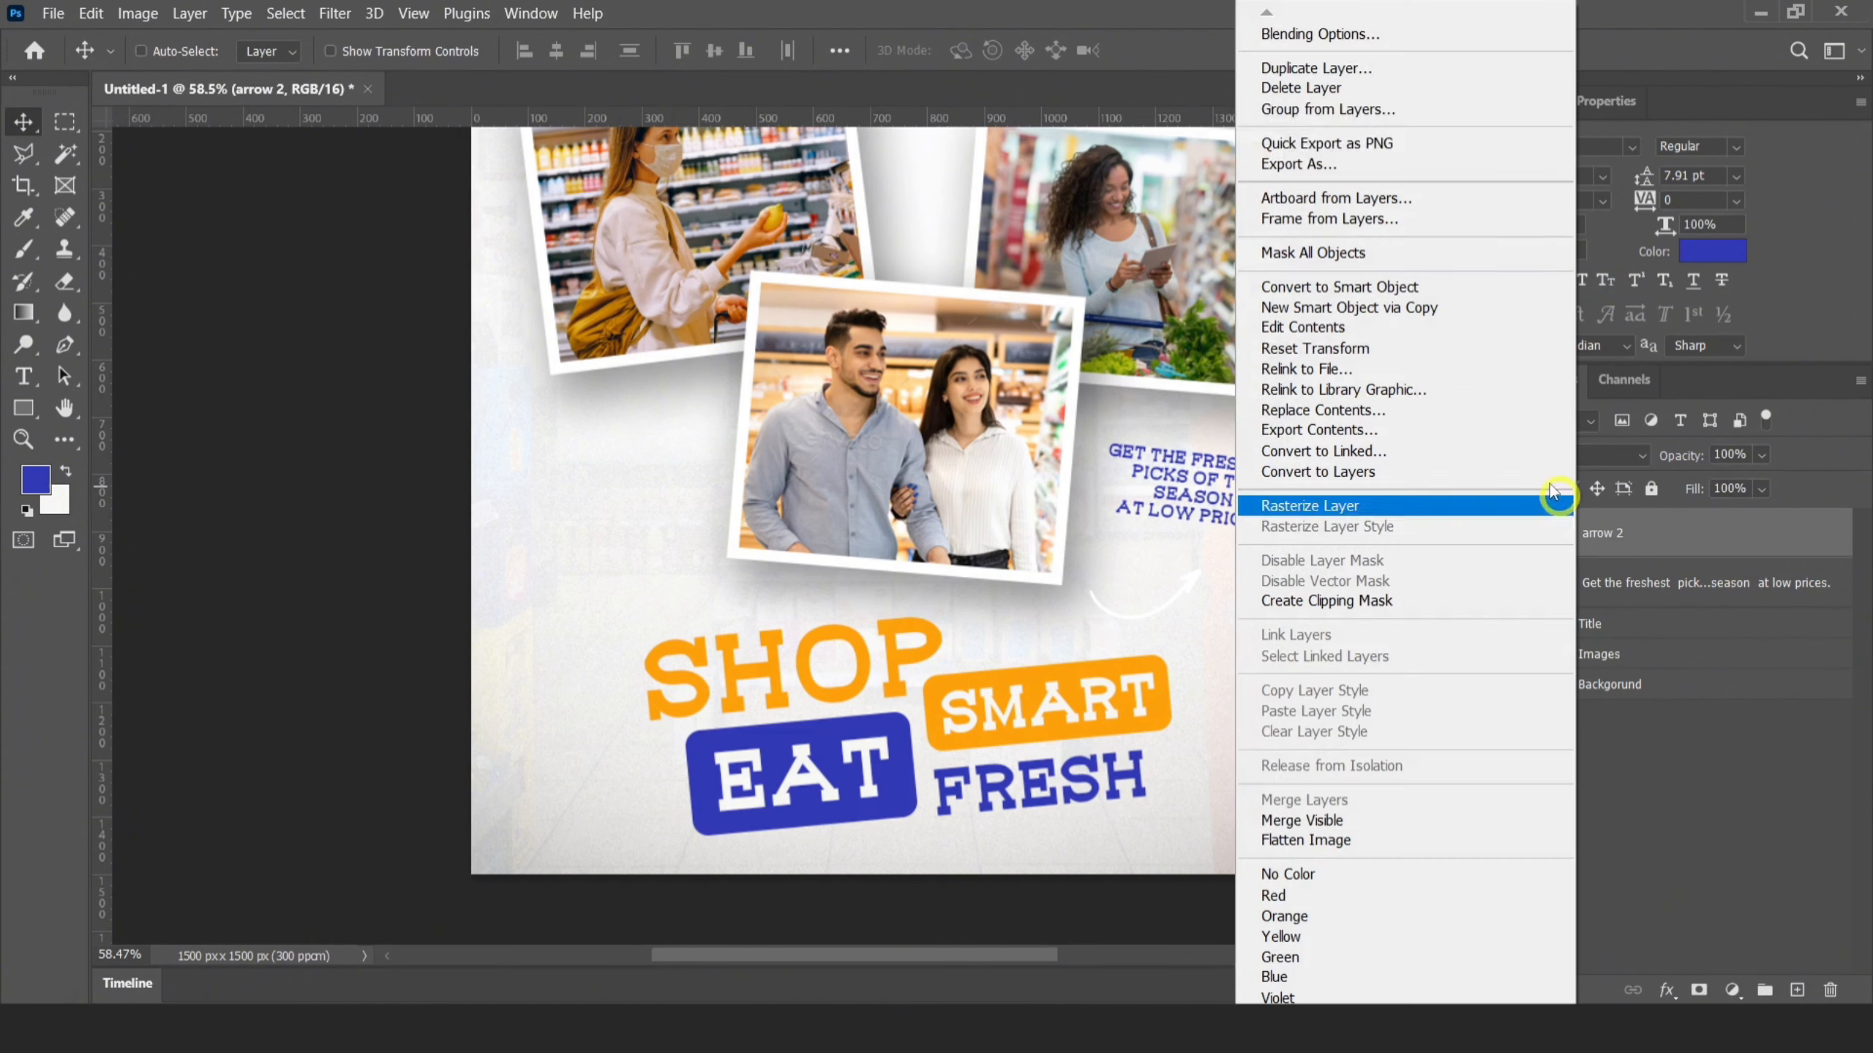
click(1282, 33)
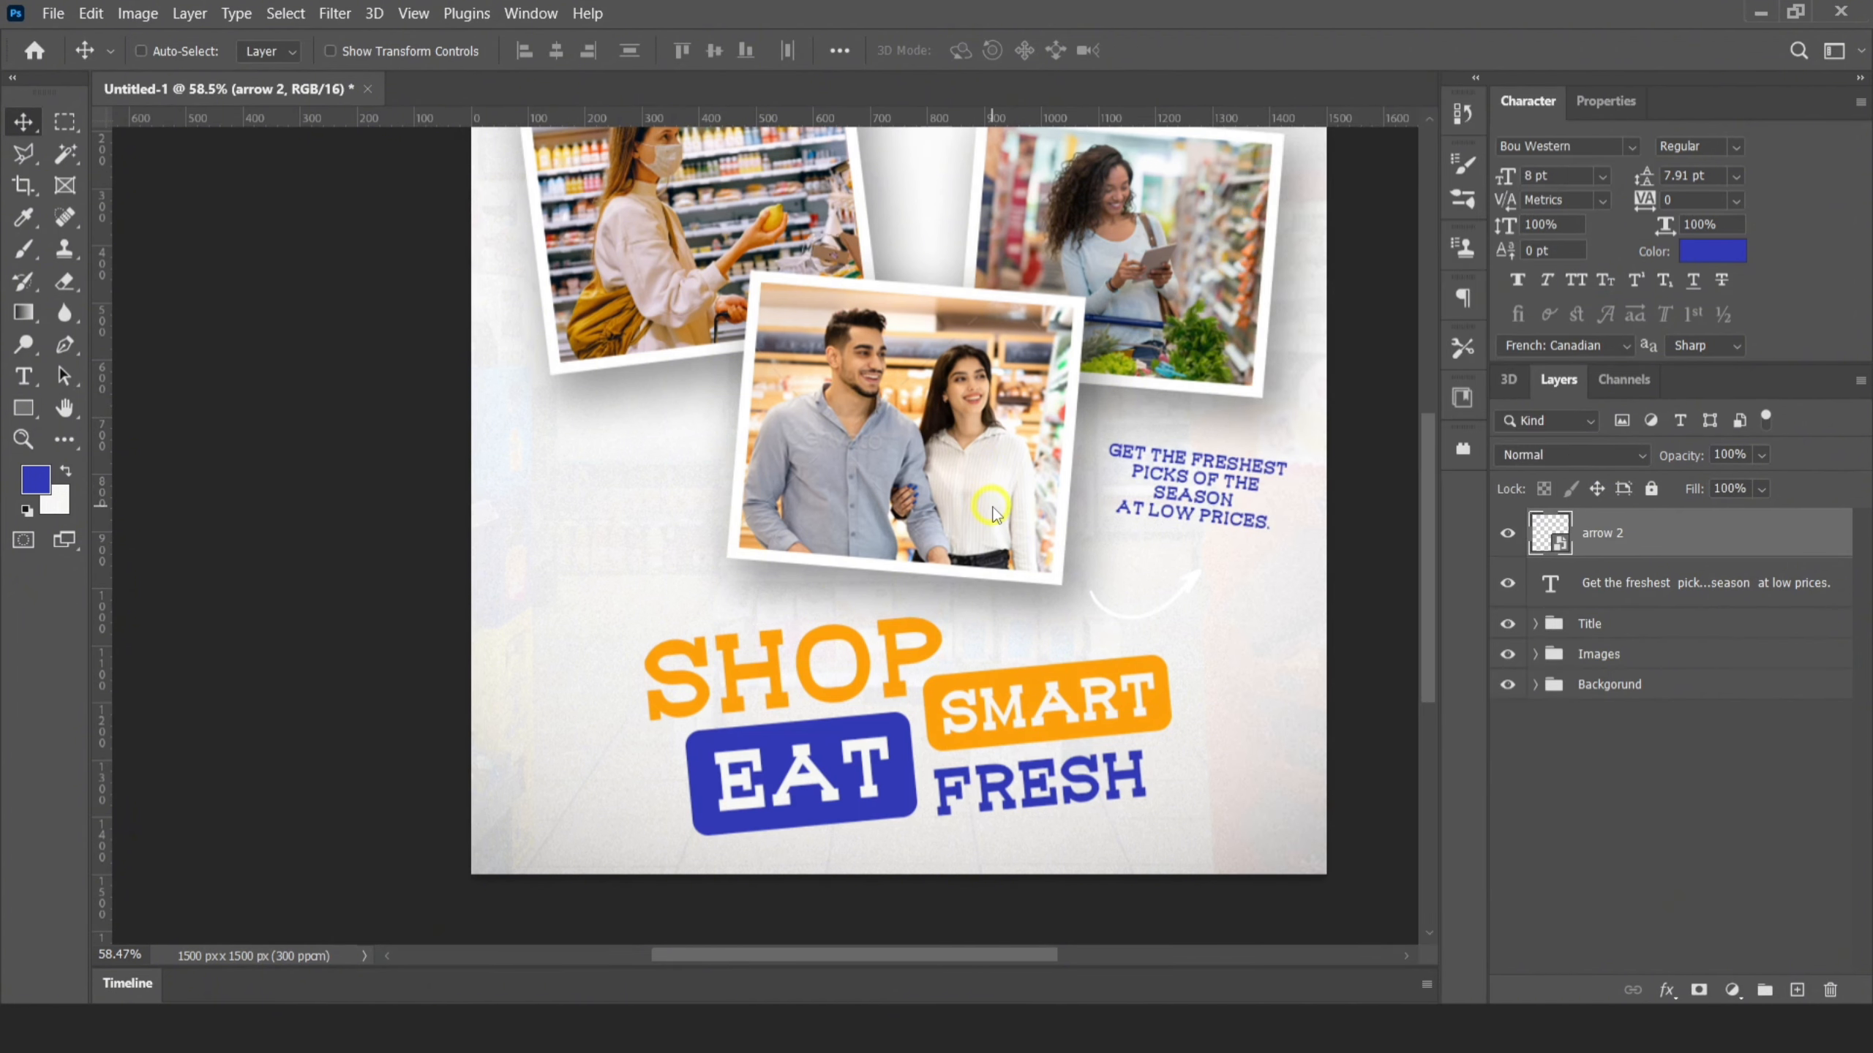
click(970, 519)
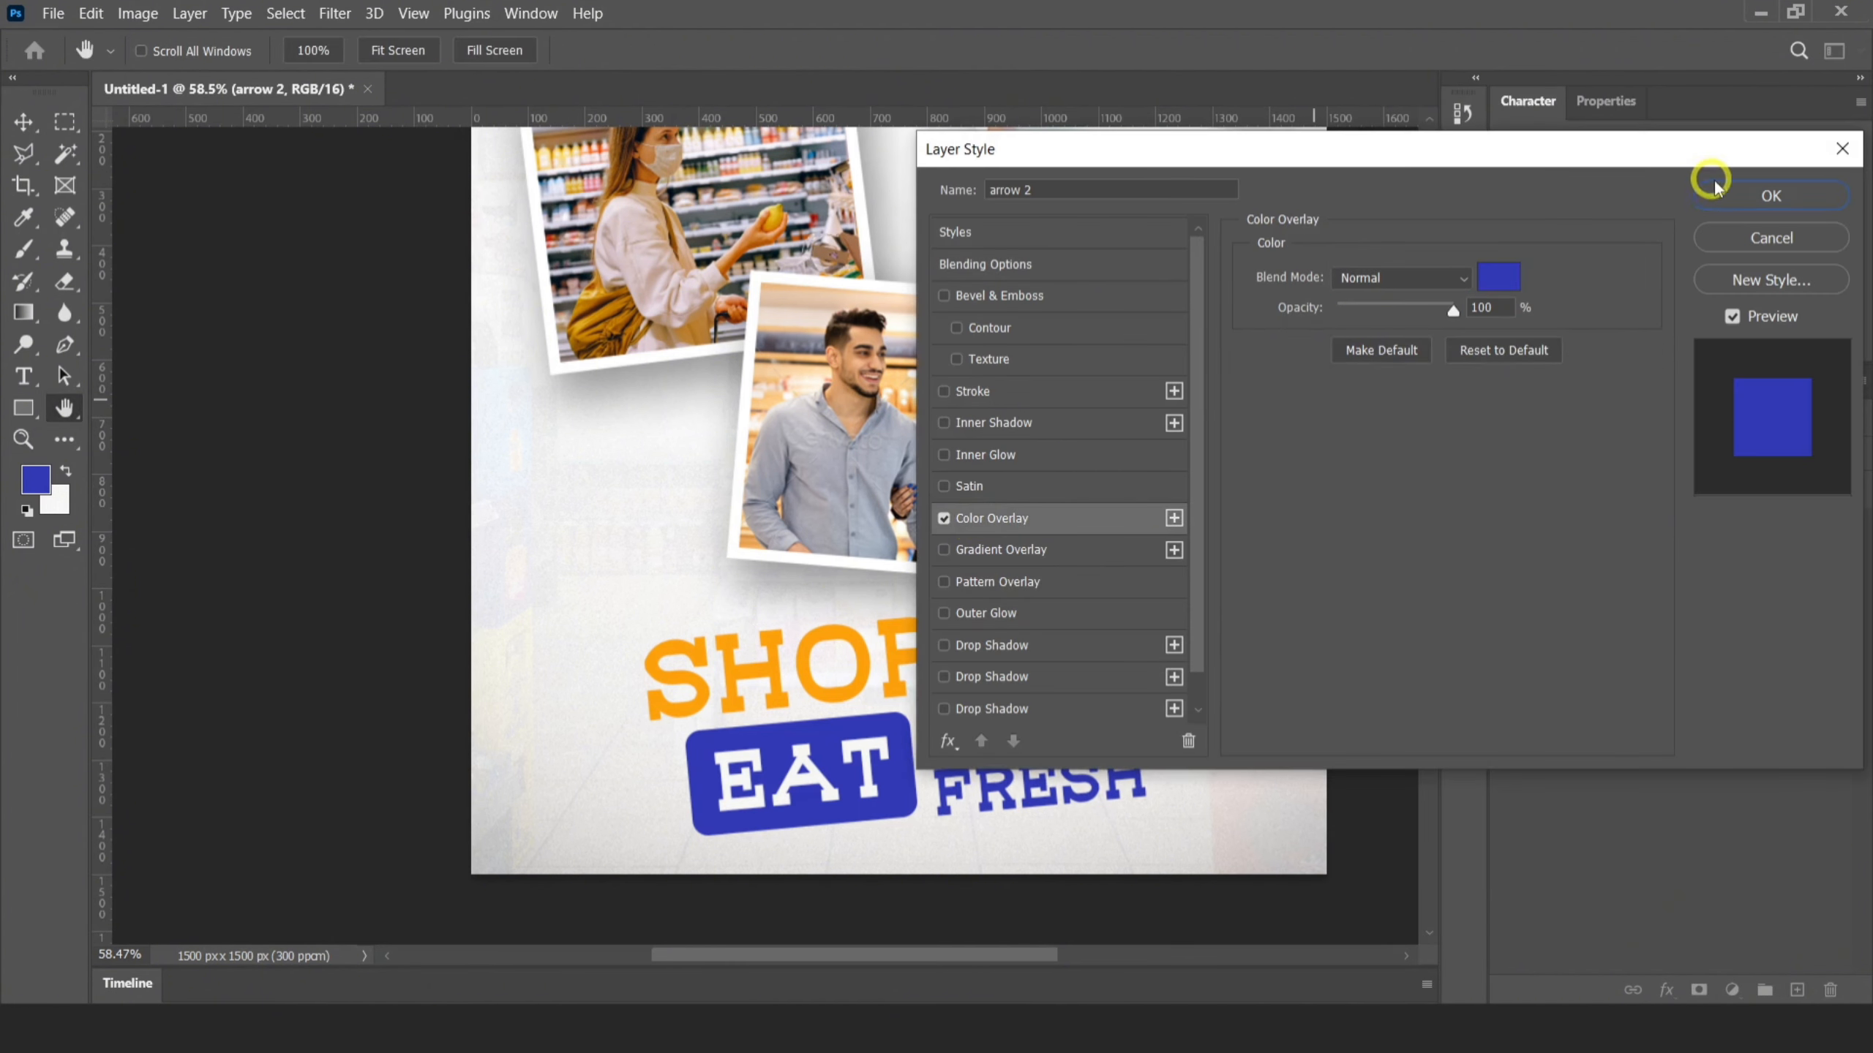
click(1769, 195)
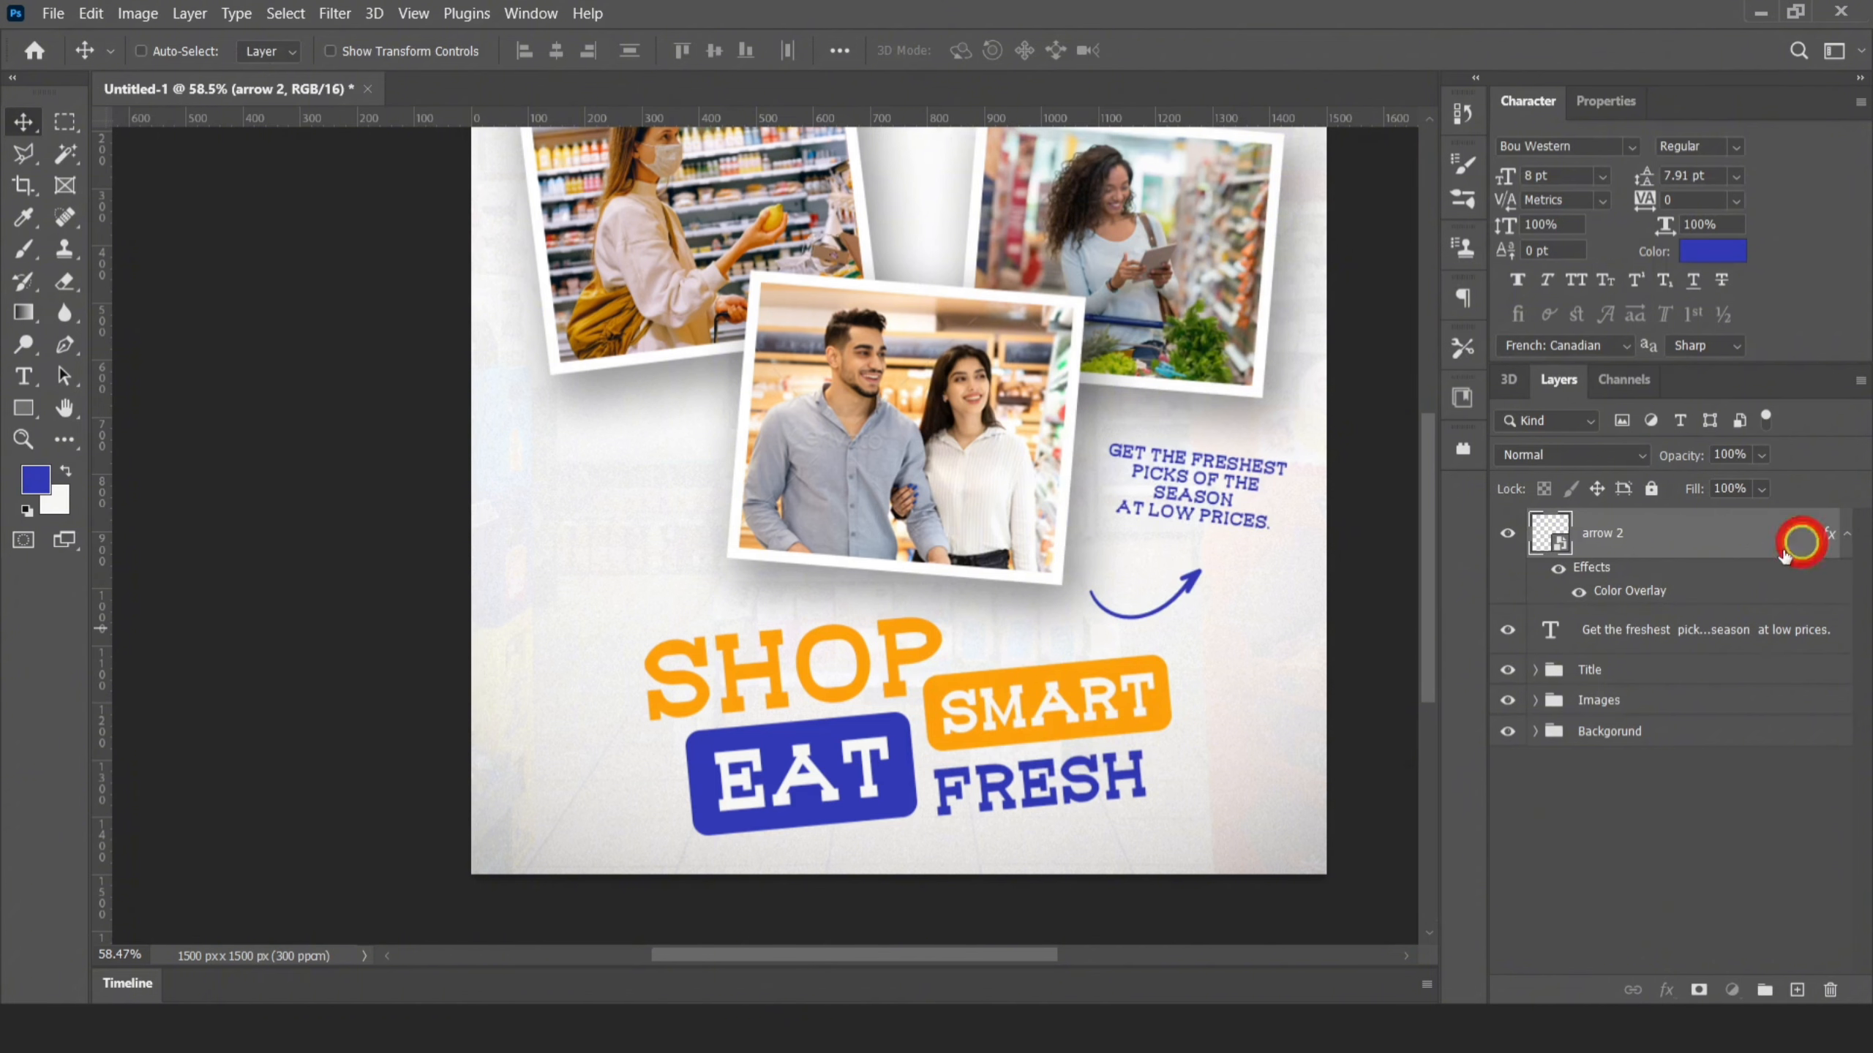
click(1846, 533)
Enlarge the arrow to about 104.69%, rotate it about -12.53° and place it just below the tagline
drag(812, 589, 516, 589)
drag(987, 585, 1201, 609)
key(ctrl+t)
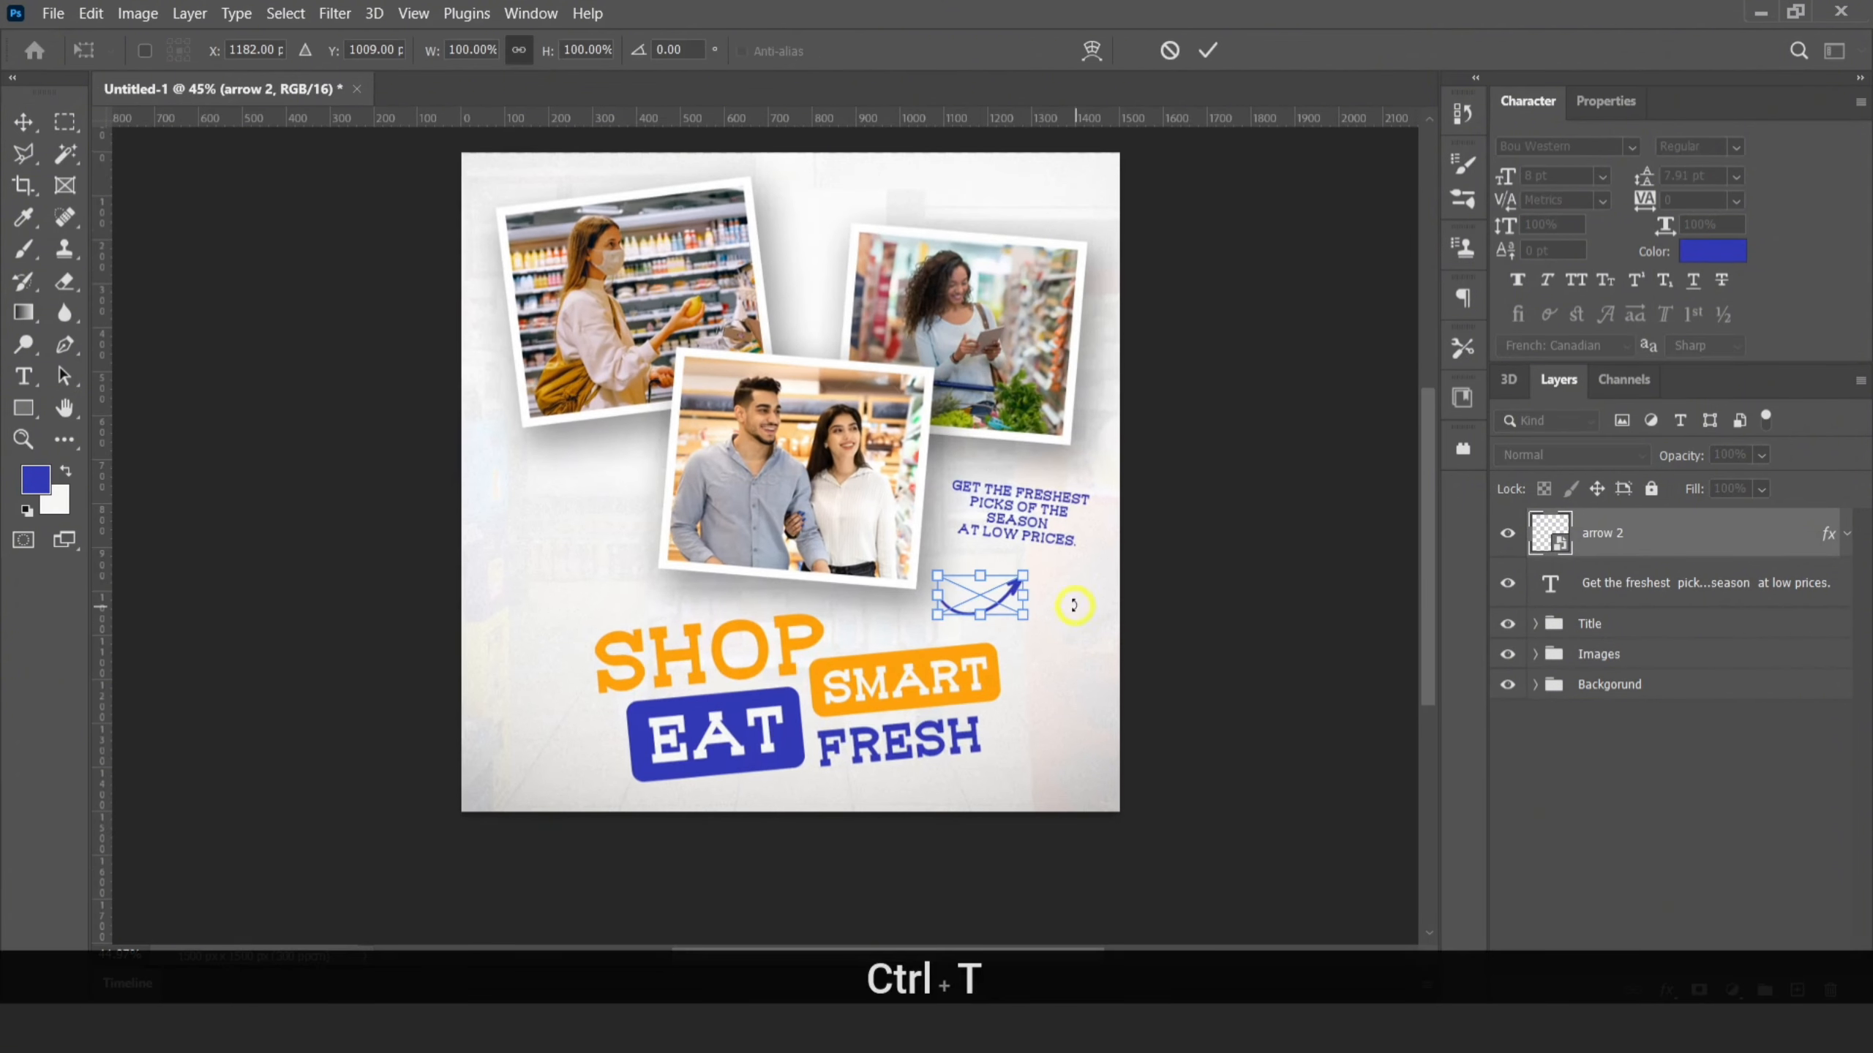
drag(1073, 606, 1074, 594)
drag(982, 614, 1029, 571)
drag(1005, 607, 989, 599)
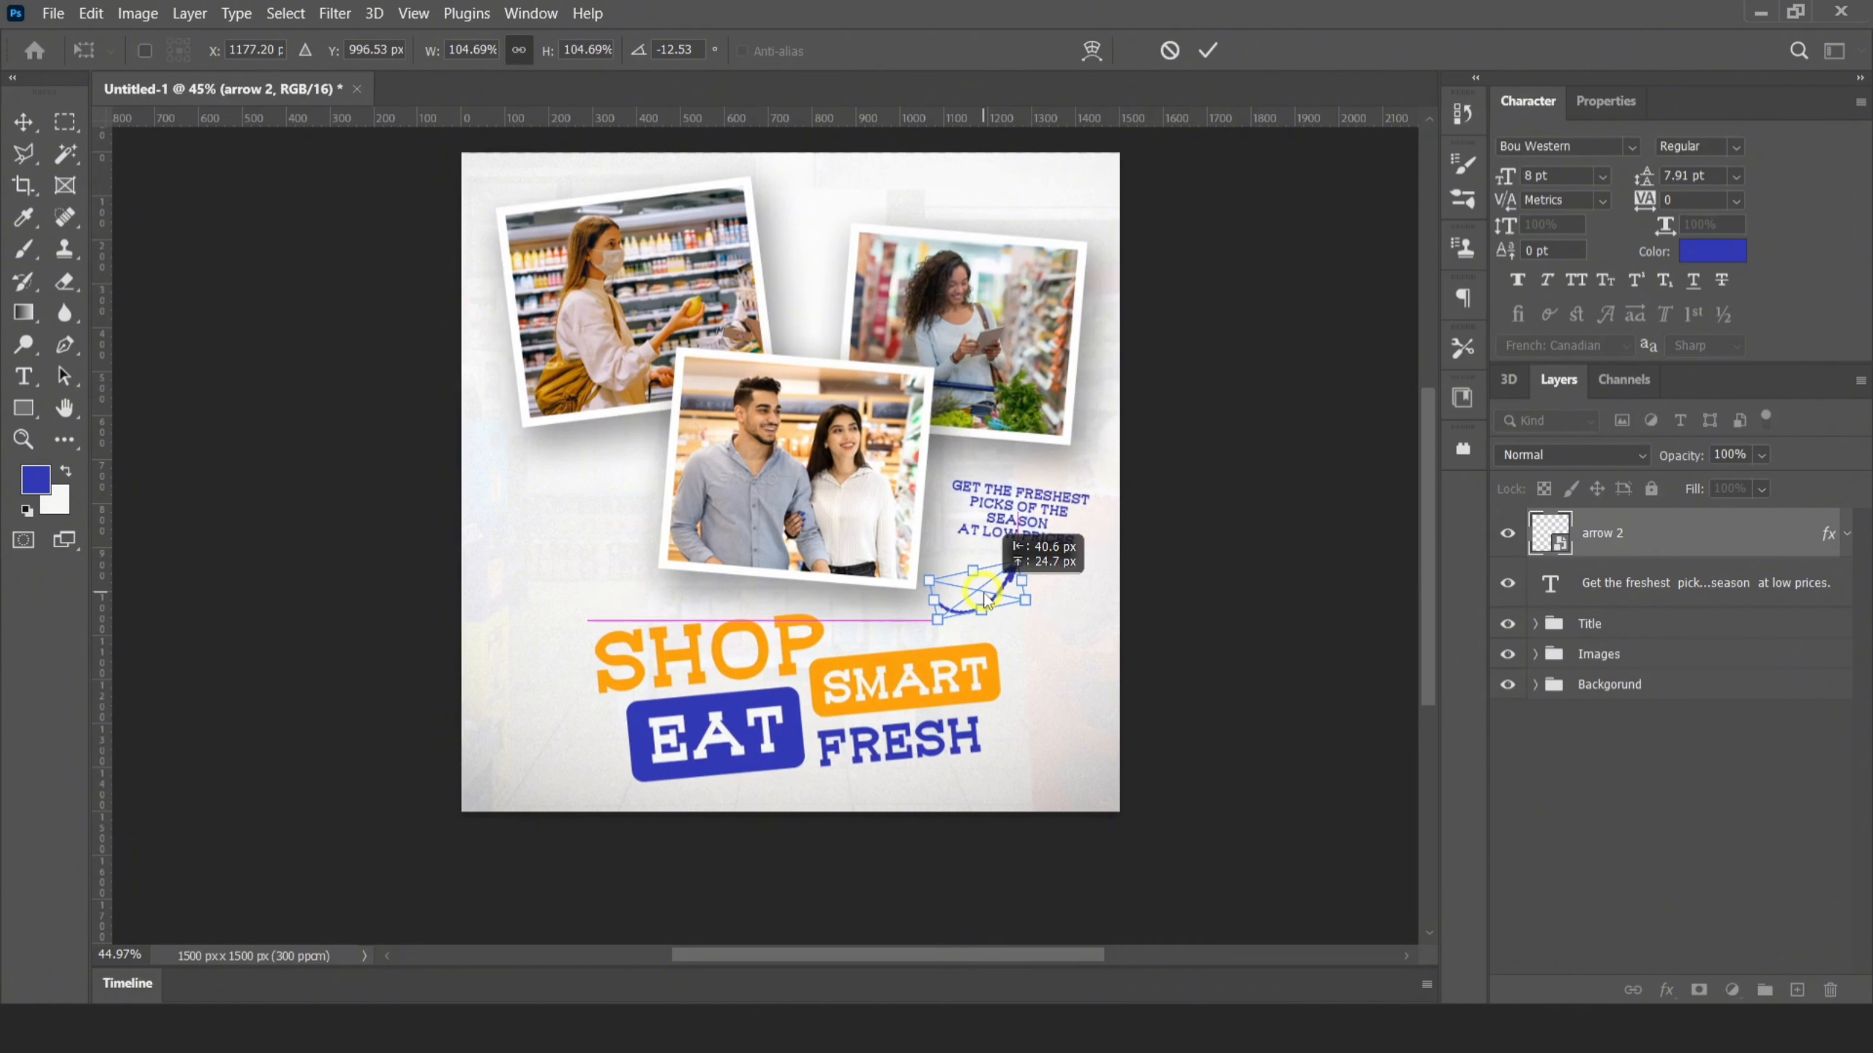
click(1207, 50)
Nudge the arrow slightly down and to the right
key(Right)
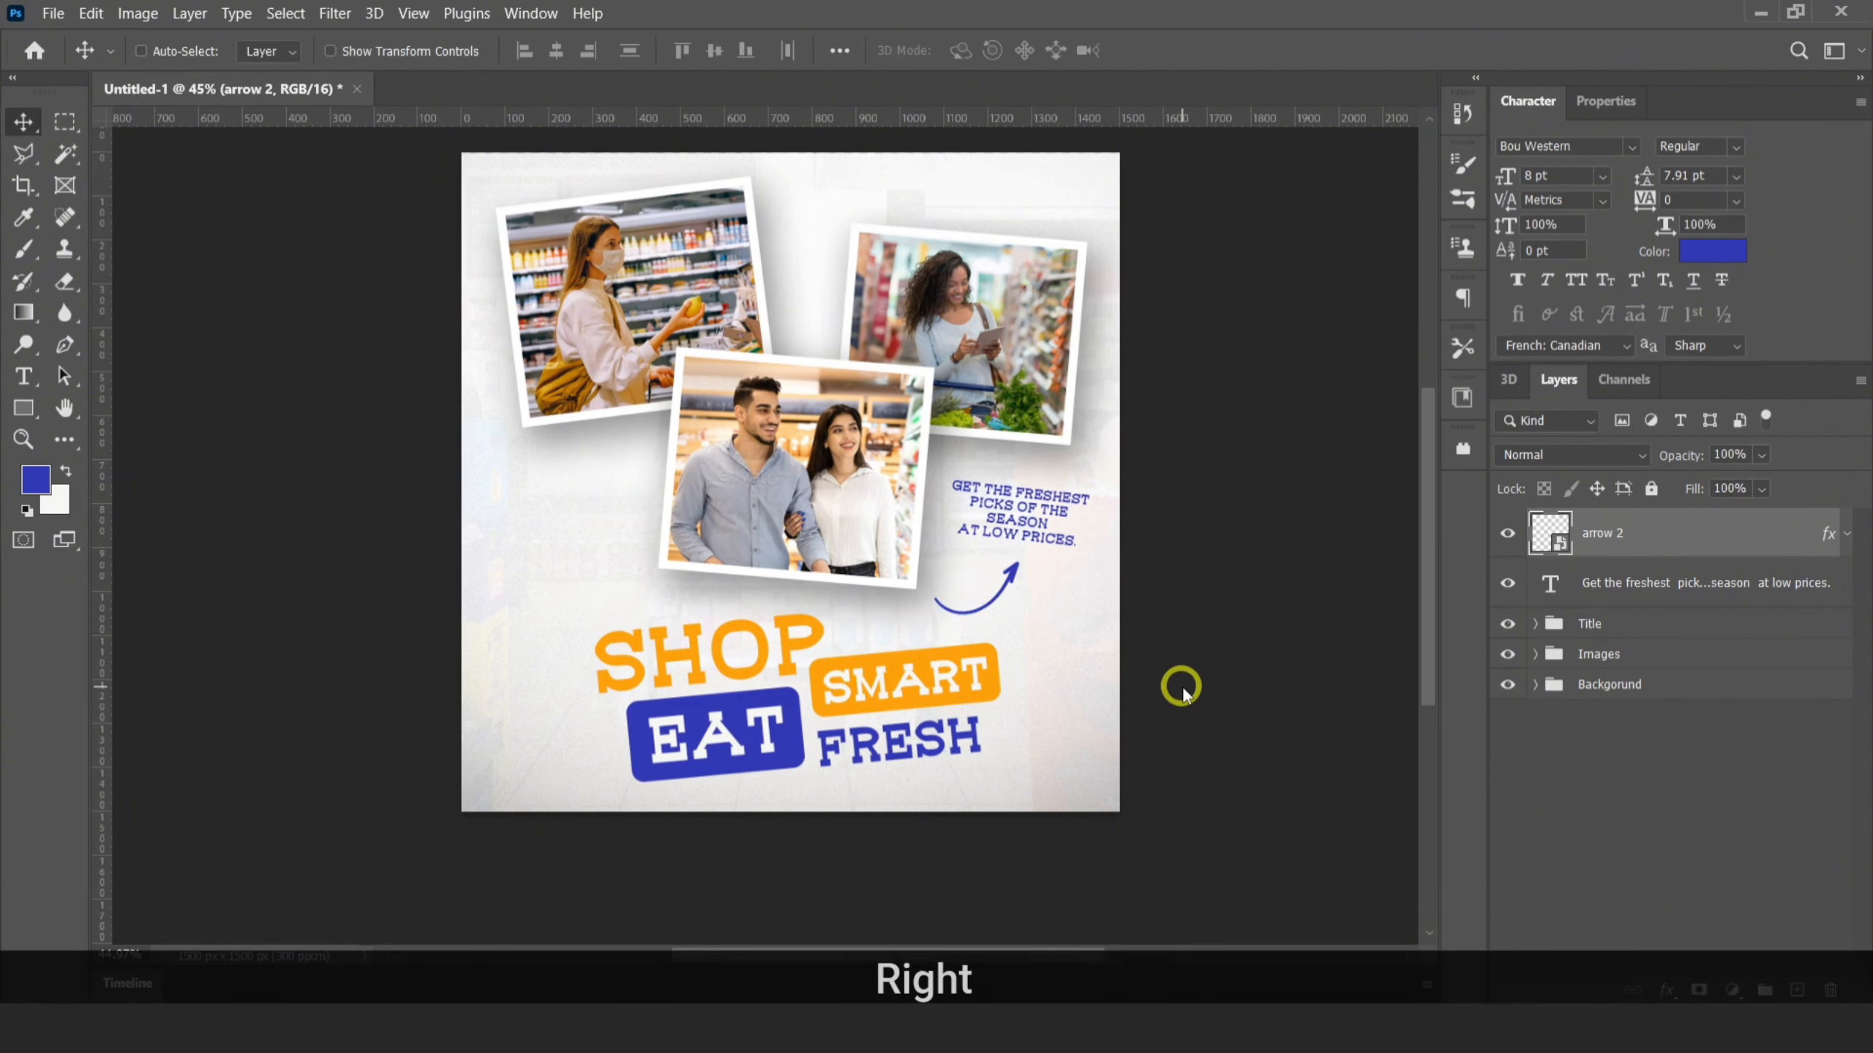
key(Down)
key(Down)
key(Down)
key(Right)
key(Right)
alt+scroll(942, 628, down, 2)
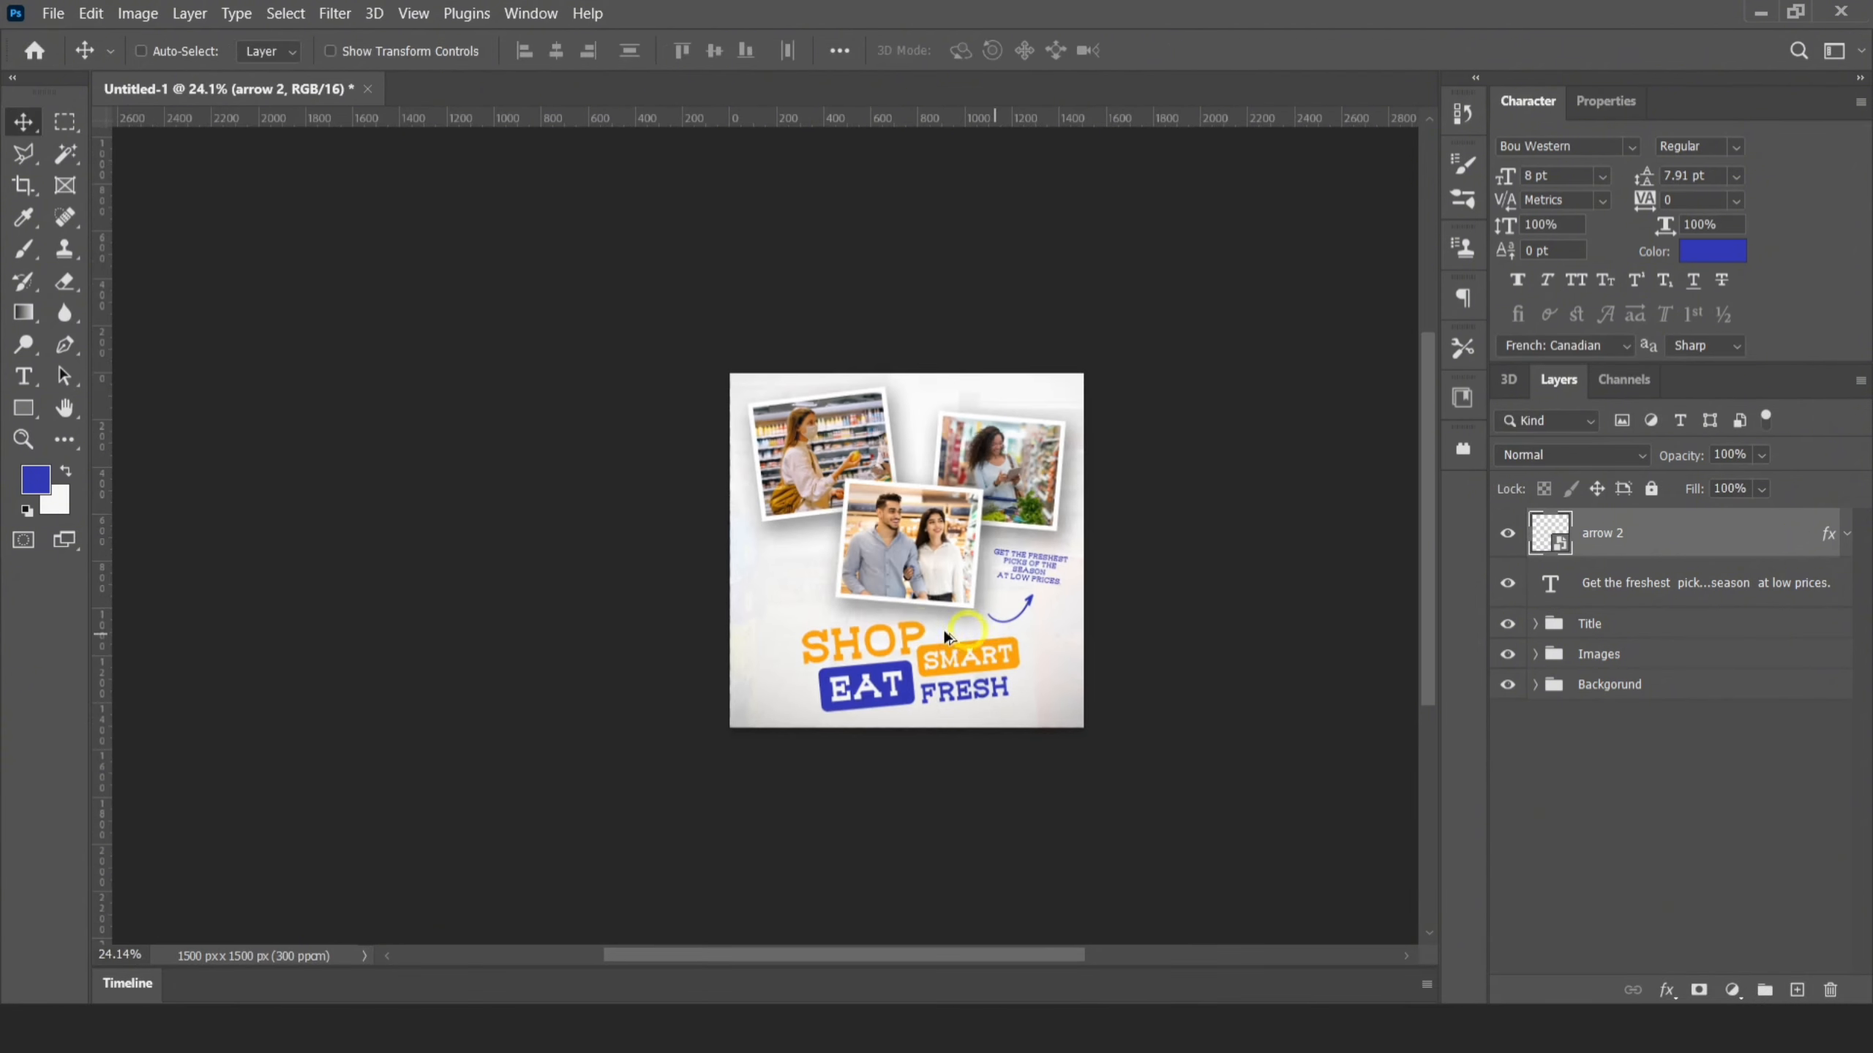
Group the arrow and tagline layers and name the group Extratext
shift+click(1589, 579)
key(ctrl+g)
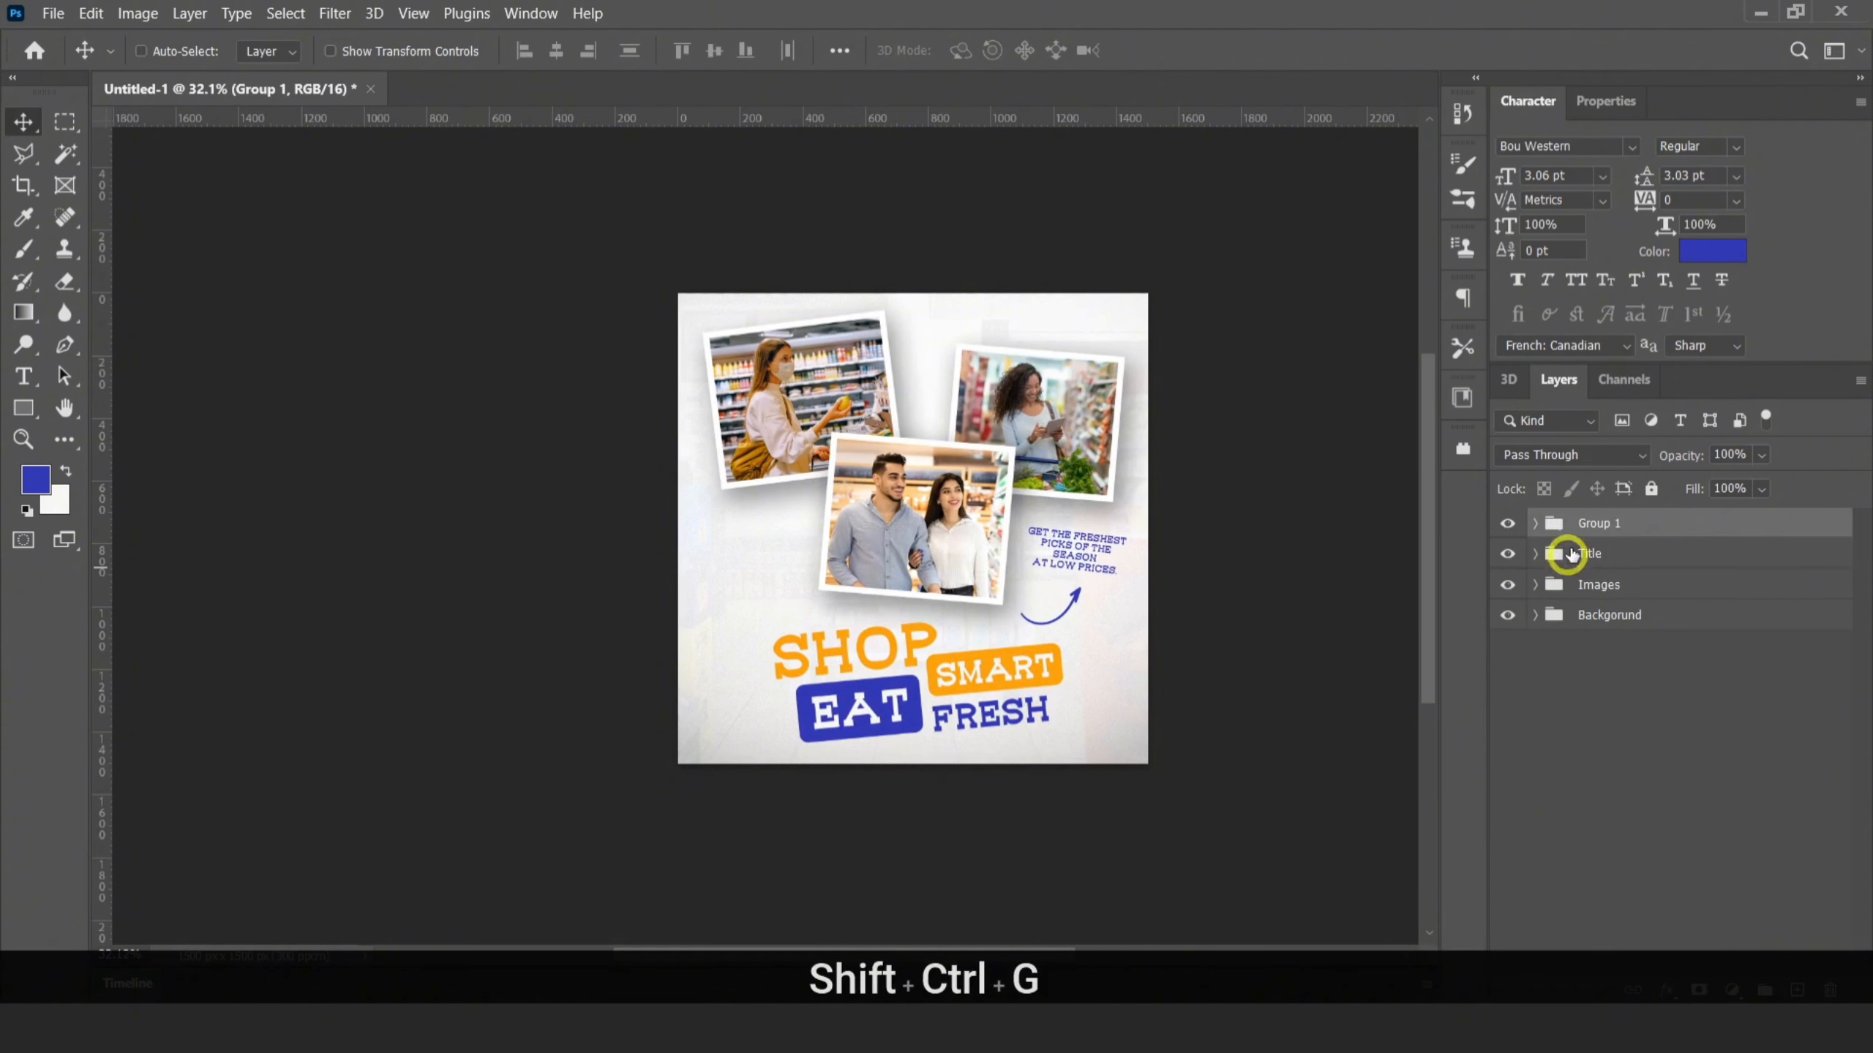
double_click(1592, 523)
key(BackSpace)
text(ExtraText)
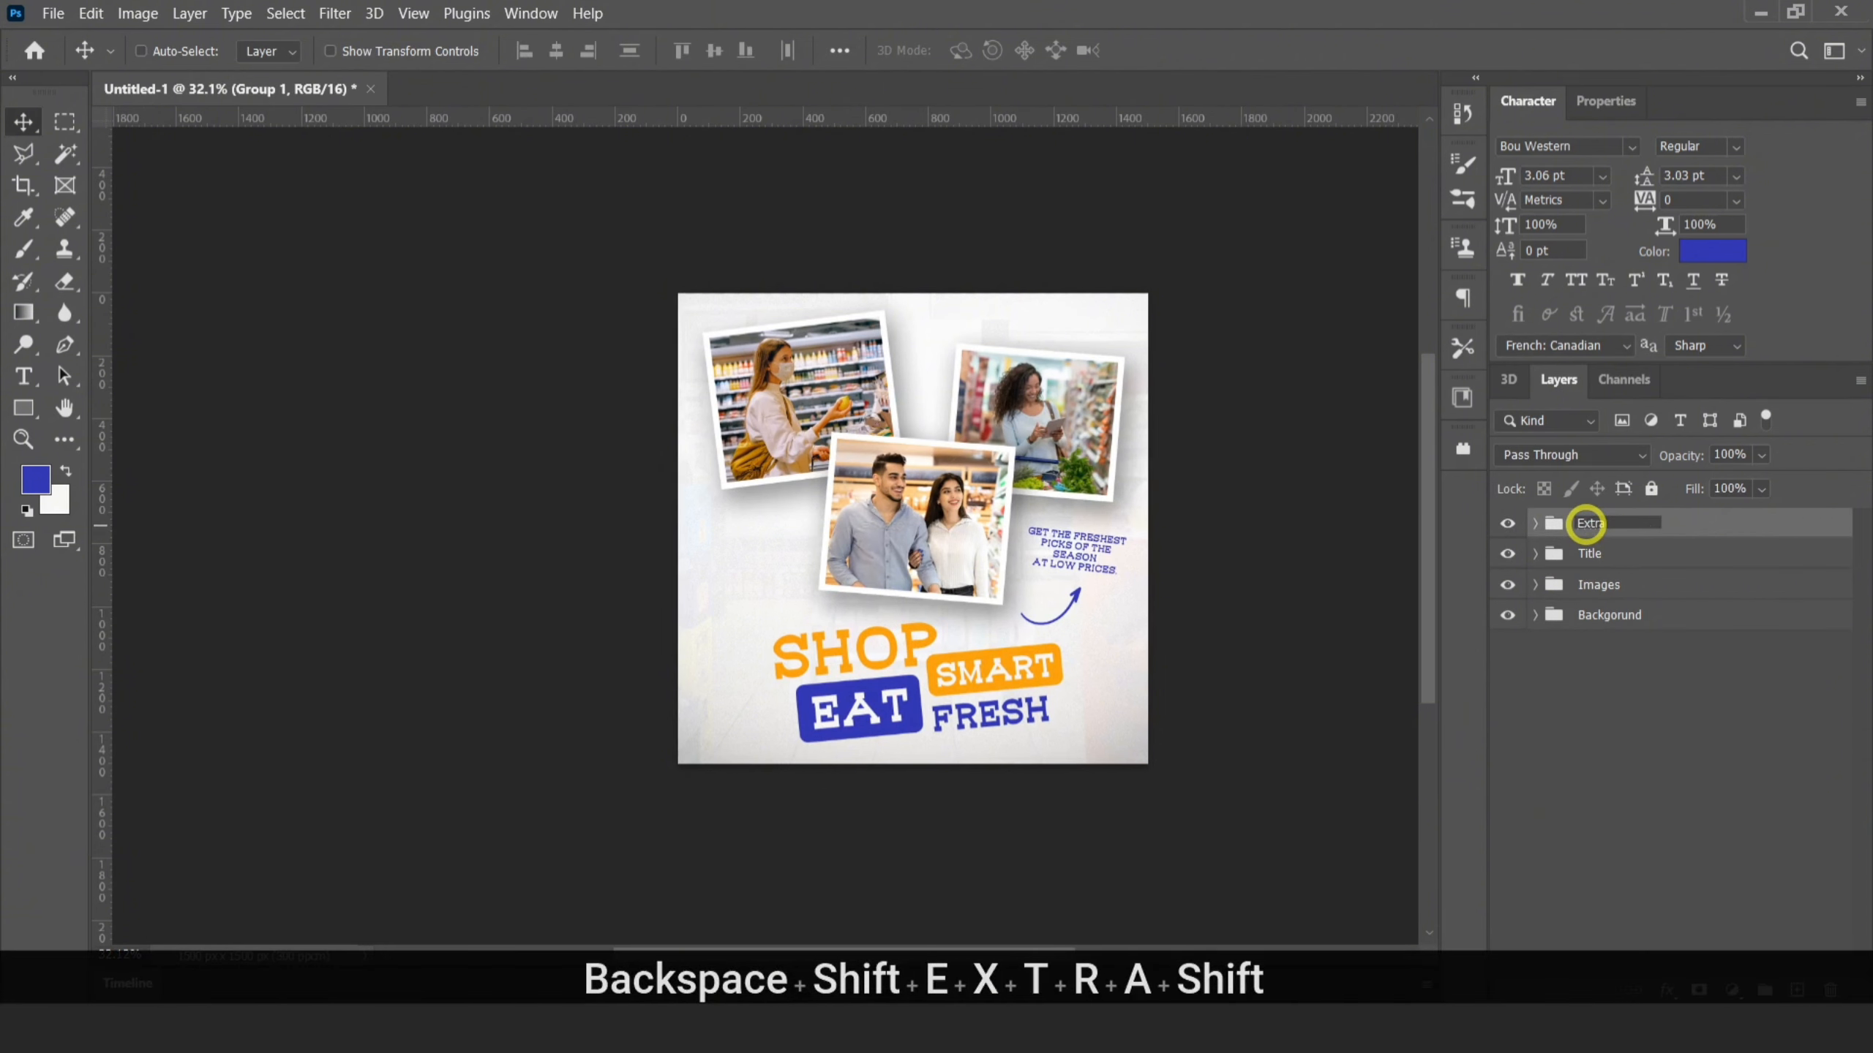
key(Return)
Place the heart graphic in the empty area above "SHOP" beside the middle photo, at about 8.50% scale and rotated about 29.43°
click(1798, 989)
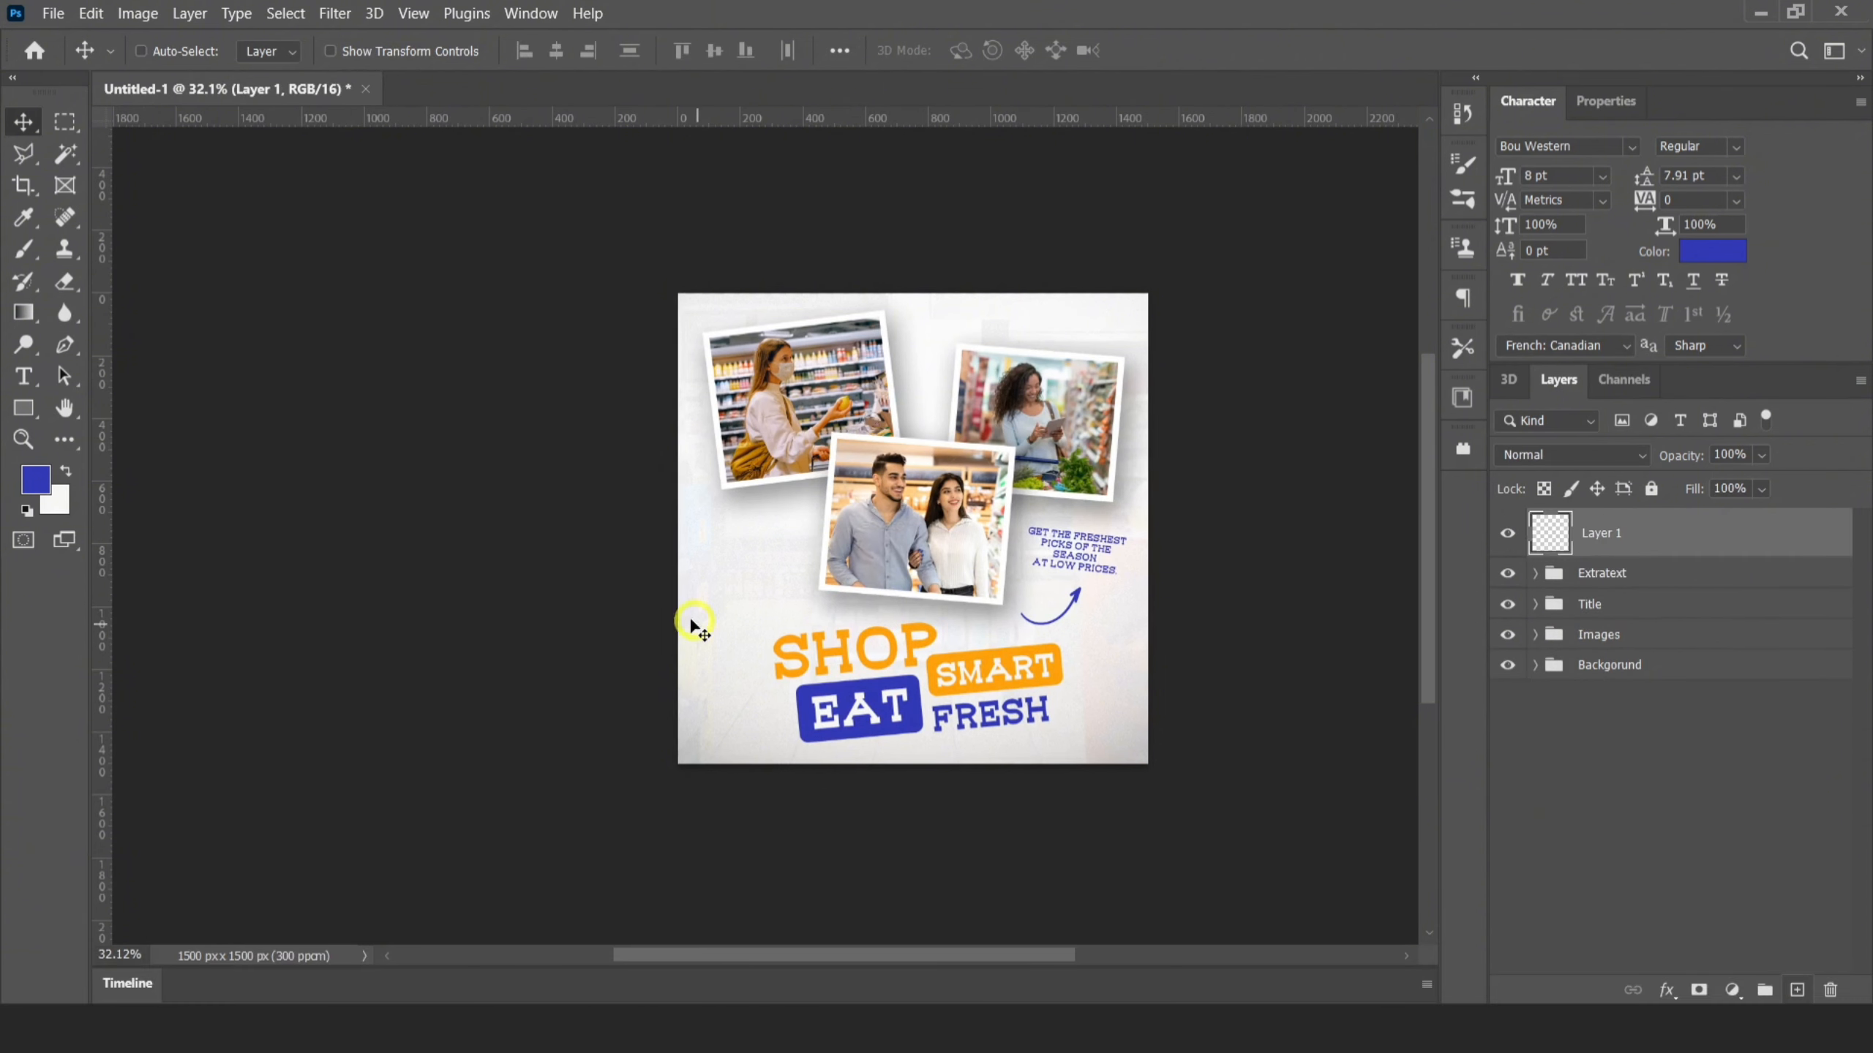
click(306, 1022)
drag(826, 181, 681, 551)
drag(1137, 293, 741, 583)
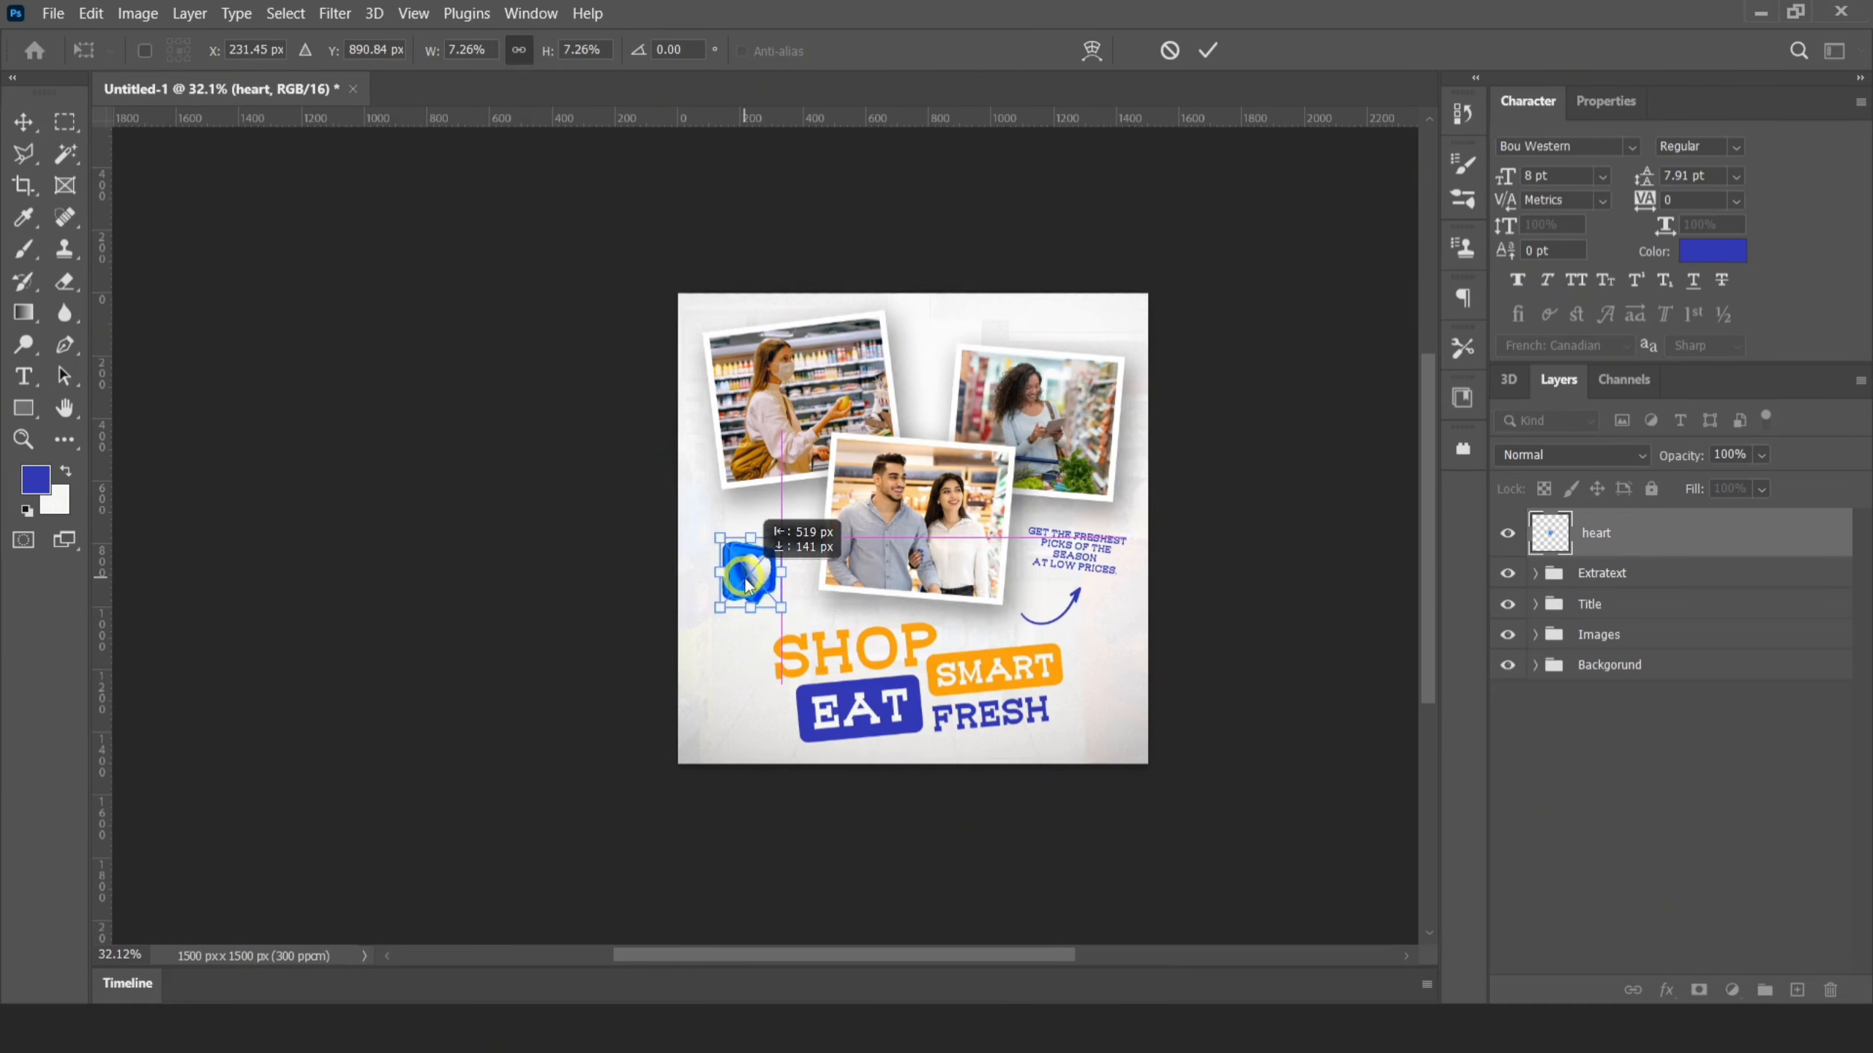
scroll(811, 520, up, 3)
drag(814, 492, 767, 575)
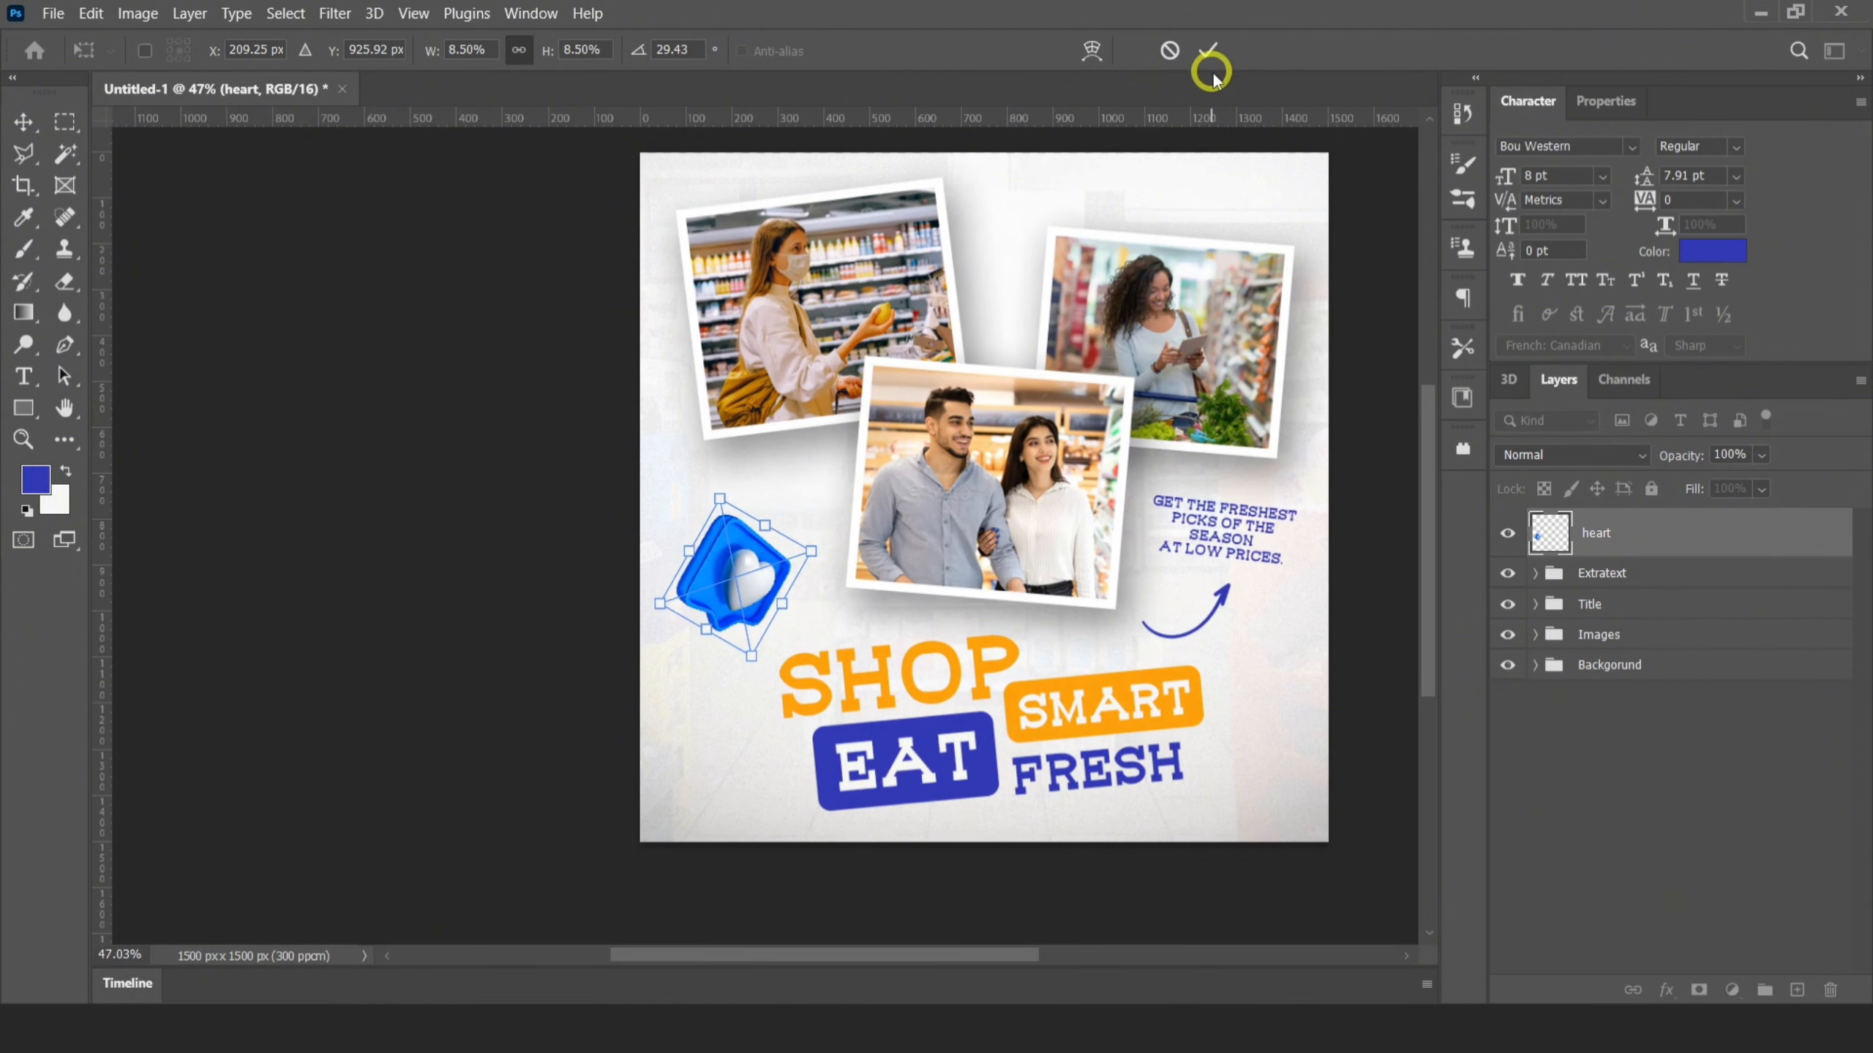
click(1207, 52)
Add a Multiply drop shadow to the heart with about 41% opacity, 67 px distance, 9% spread and 172 px size
right_click(1659, 531)
click(1441, 36)
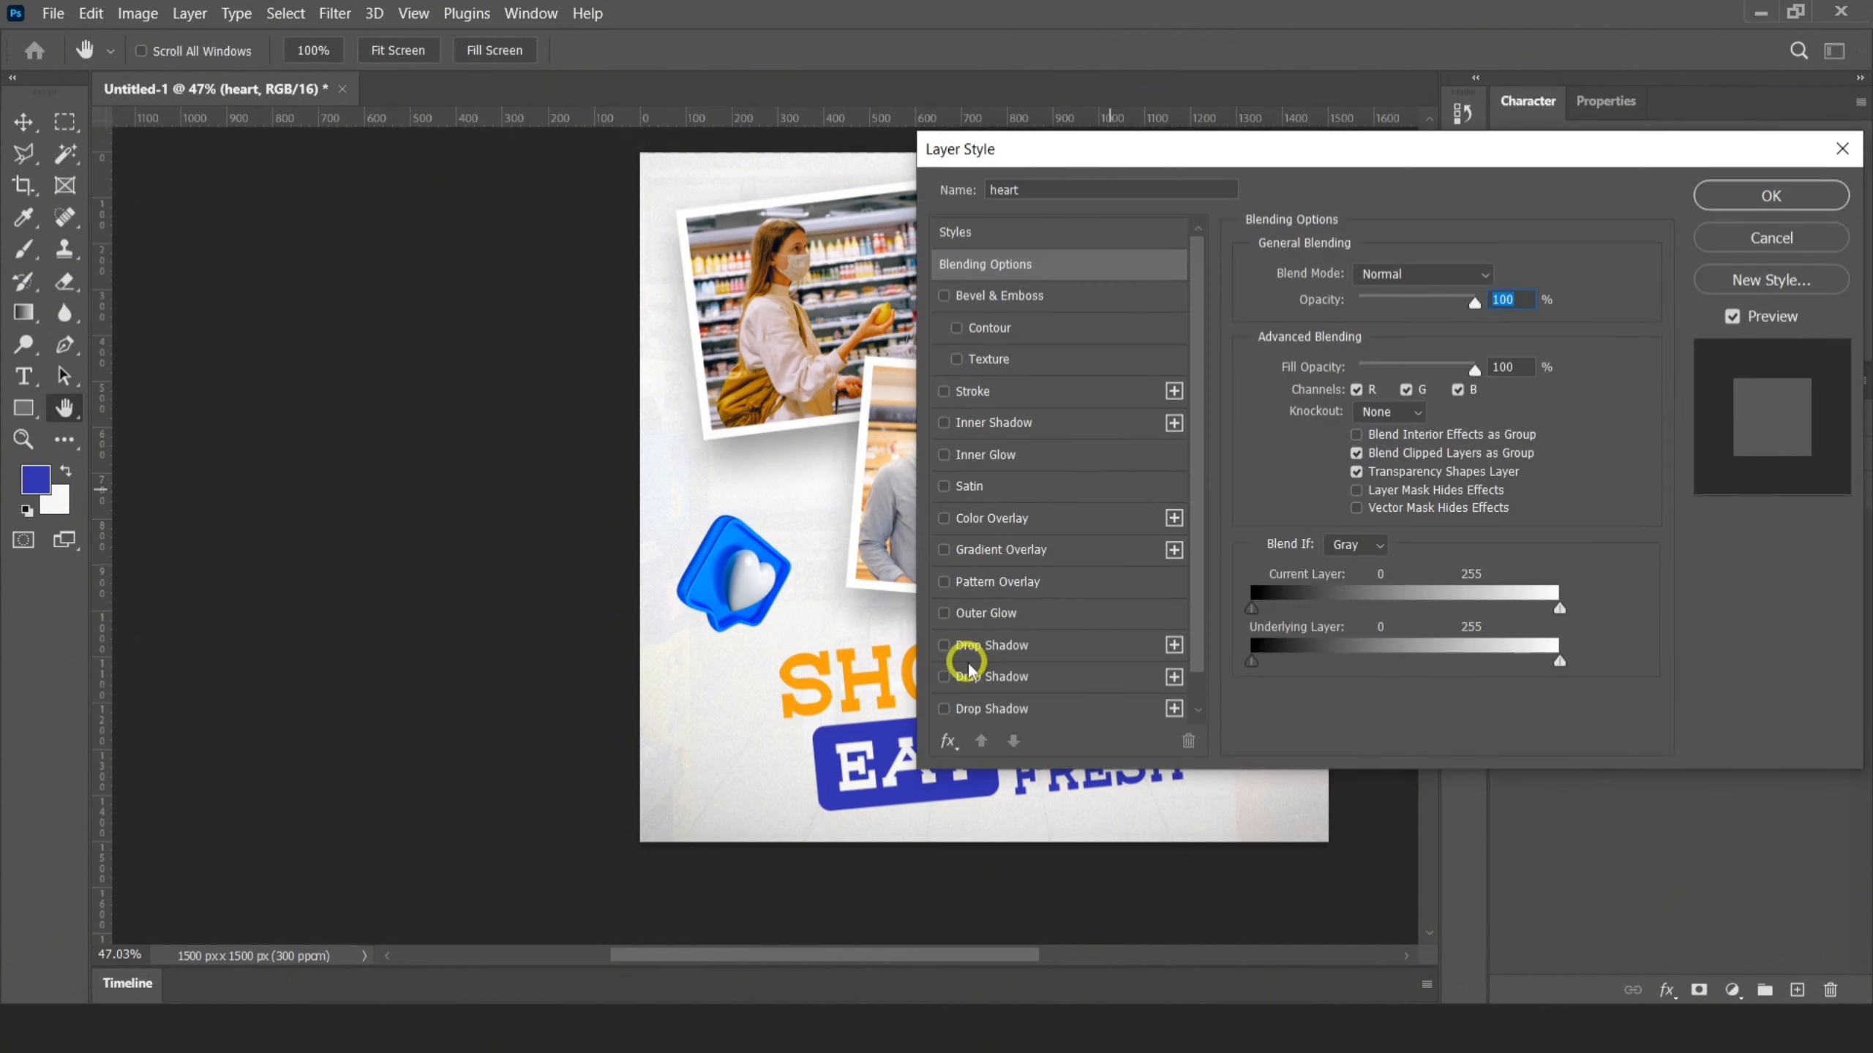
click(1027, 647)
drag(1401, 428, 1436, 441)
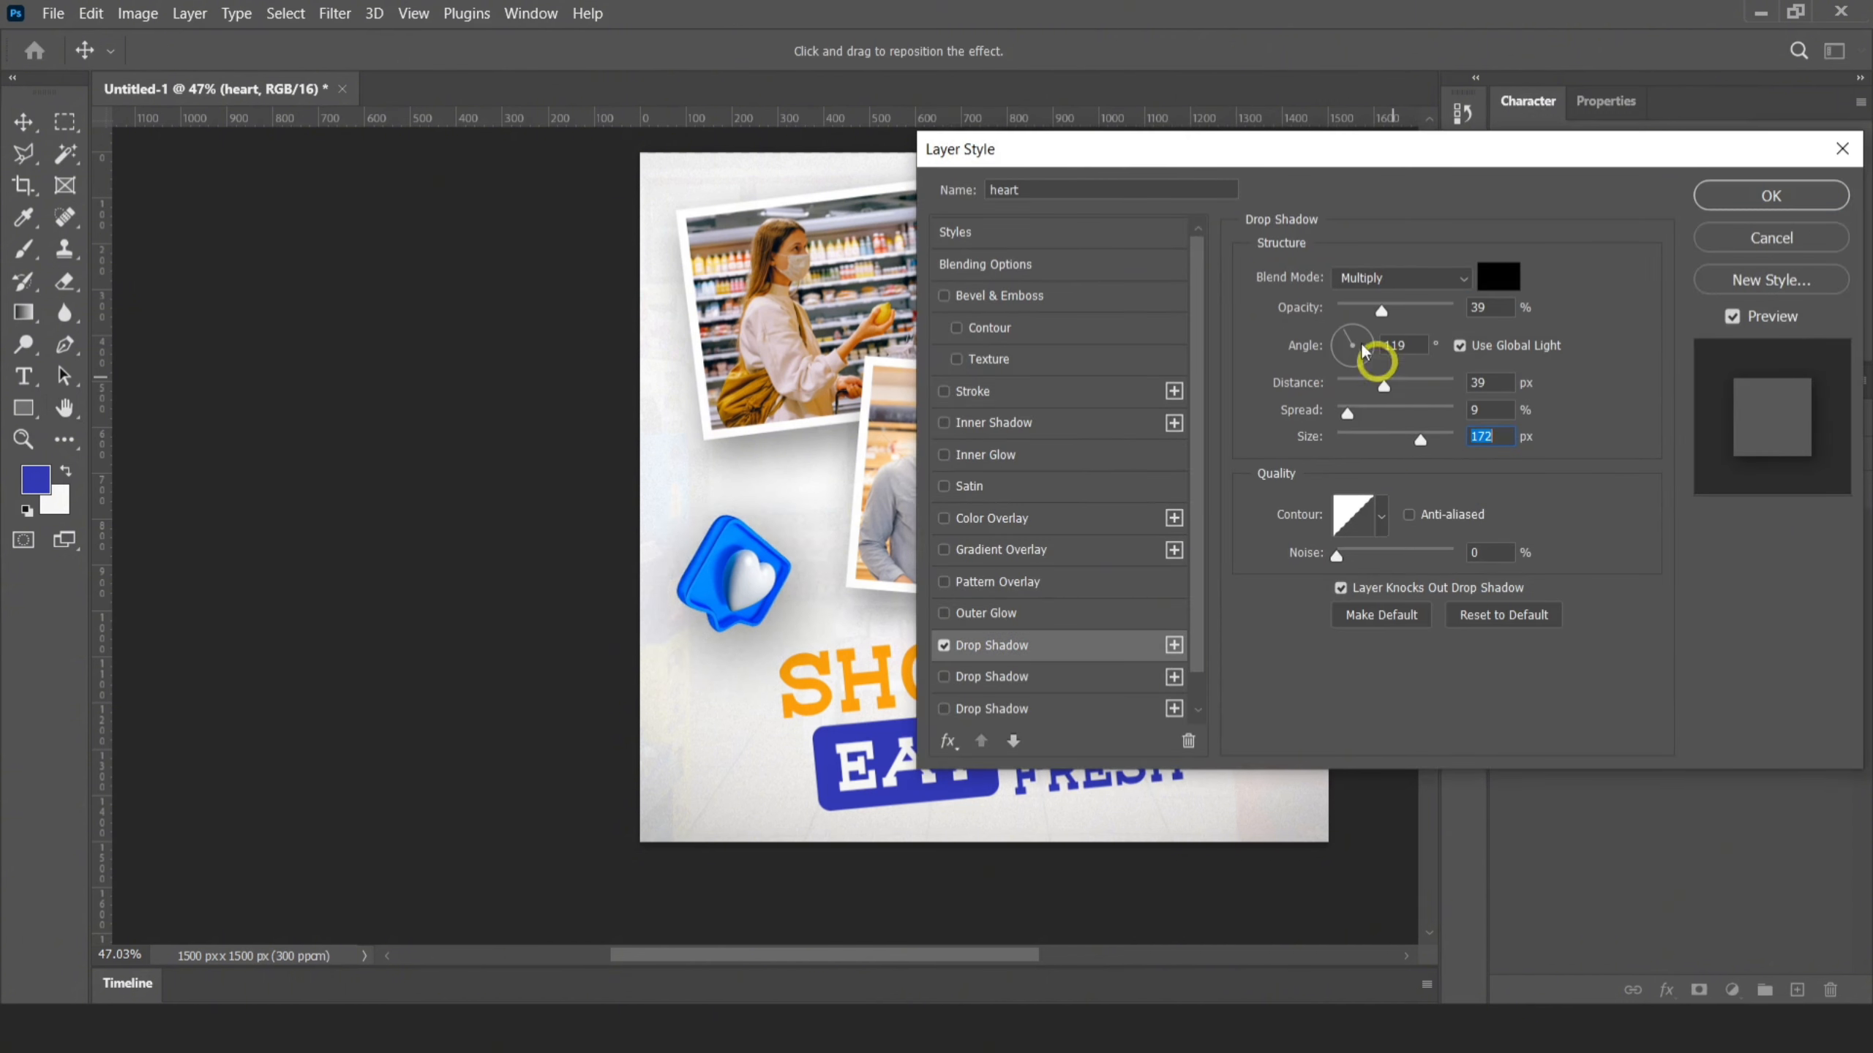
drag(1402, 313, 1413, 313)
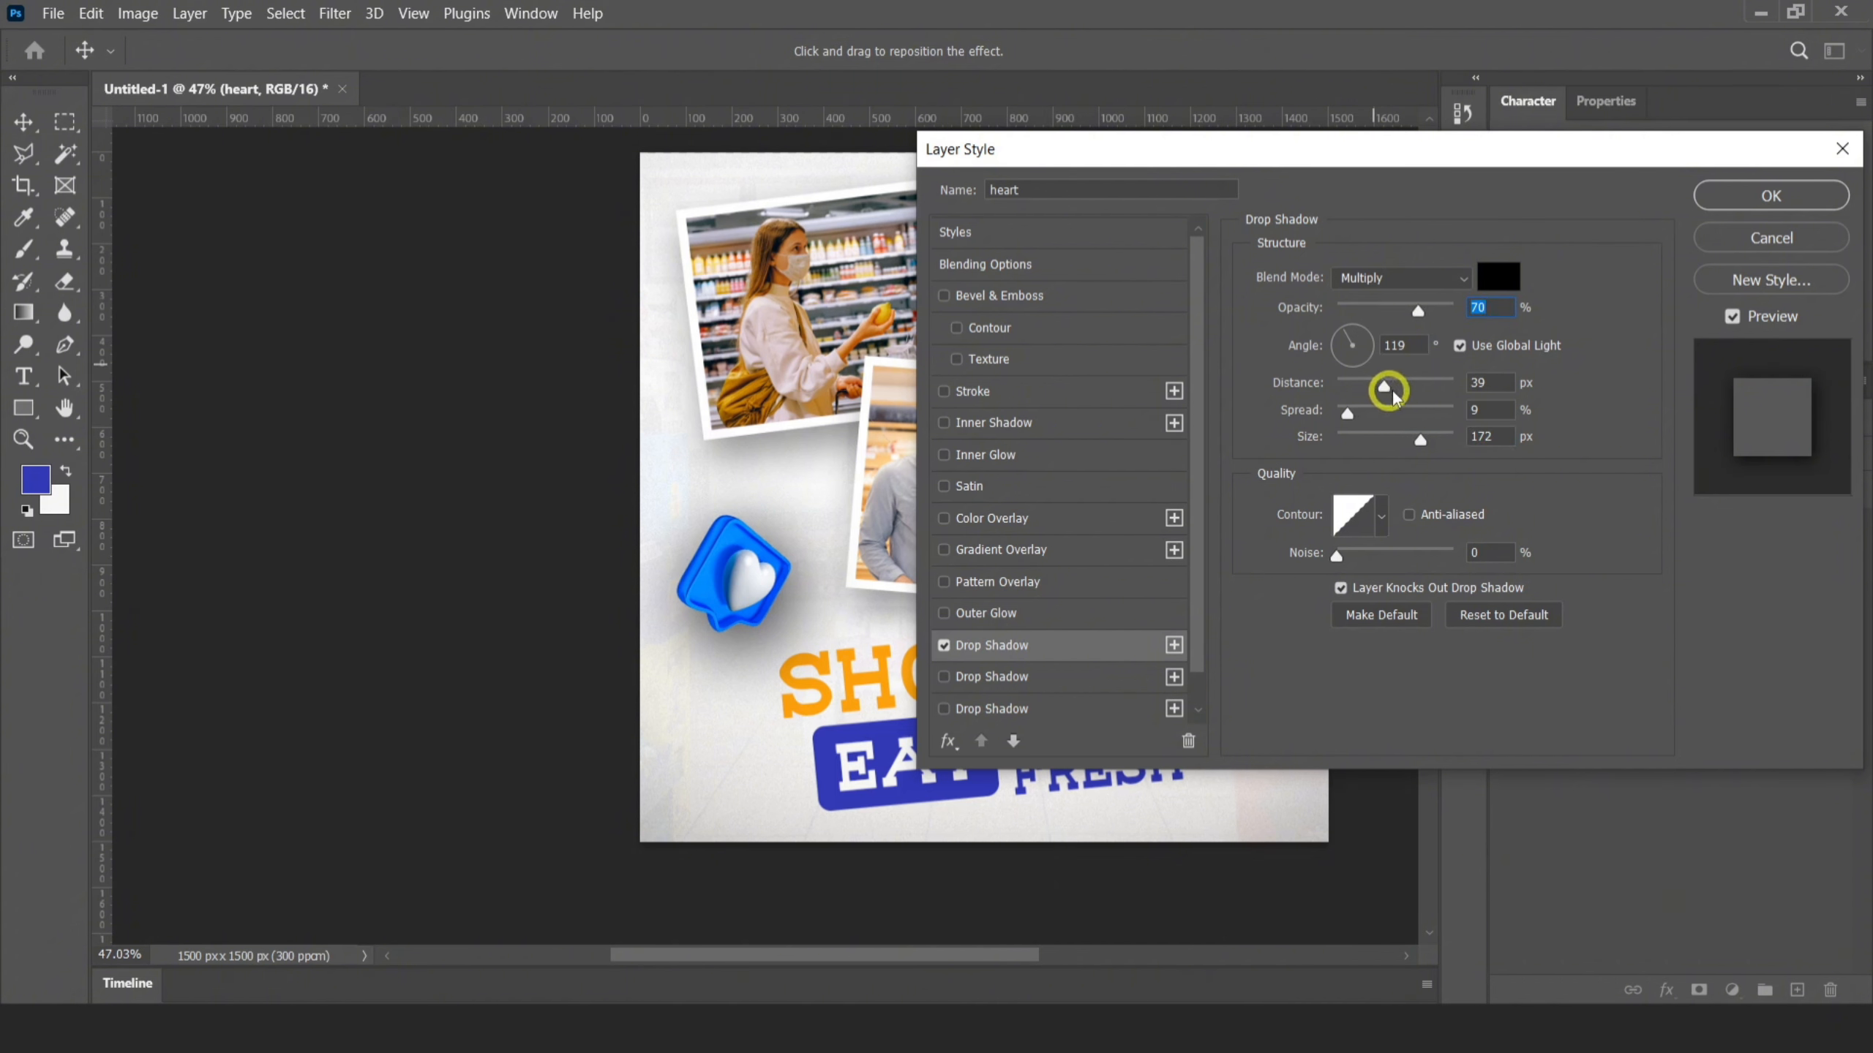
drag(1392, 393, 1416, 391)
drag(1417, 310, 1393, 315)
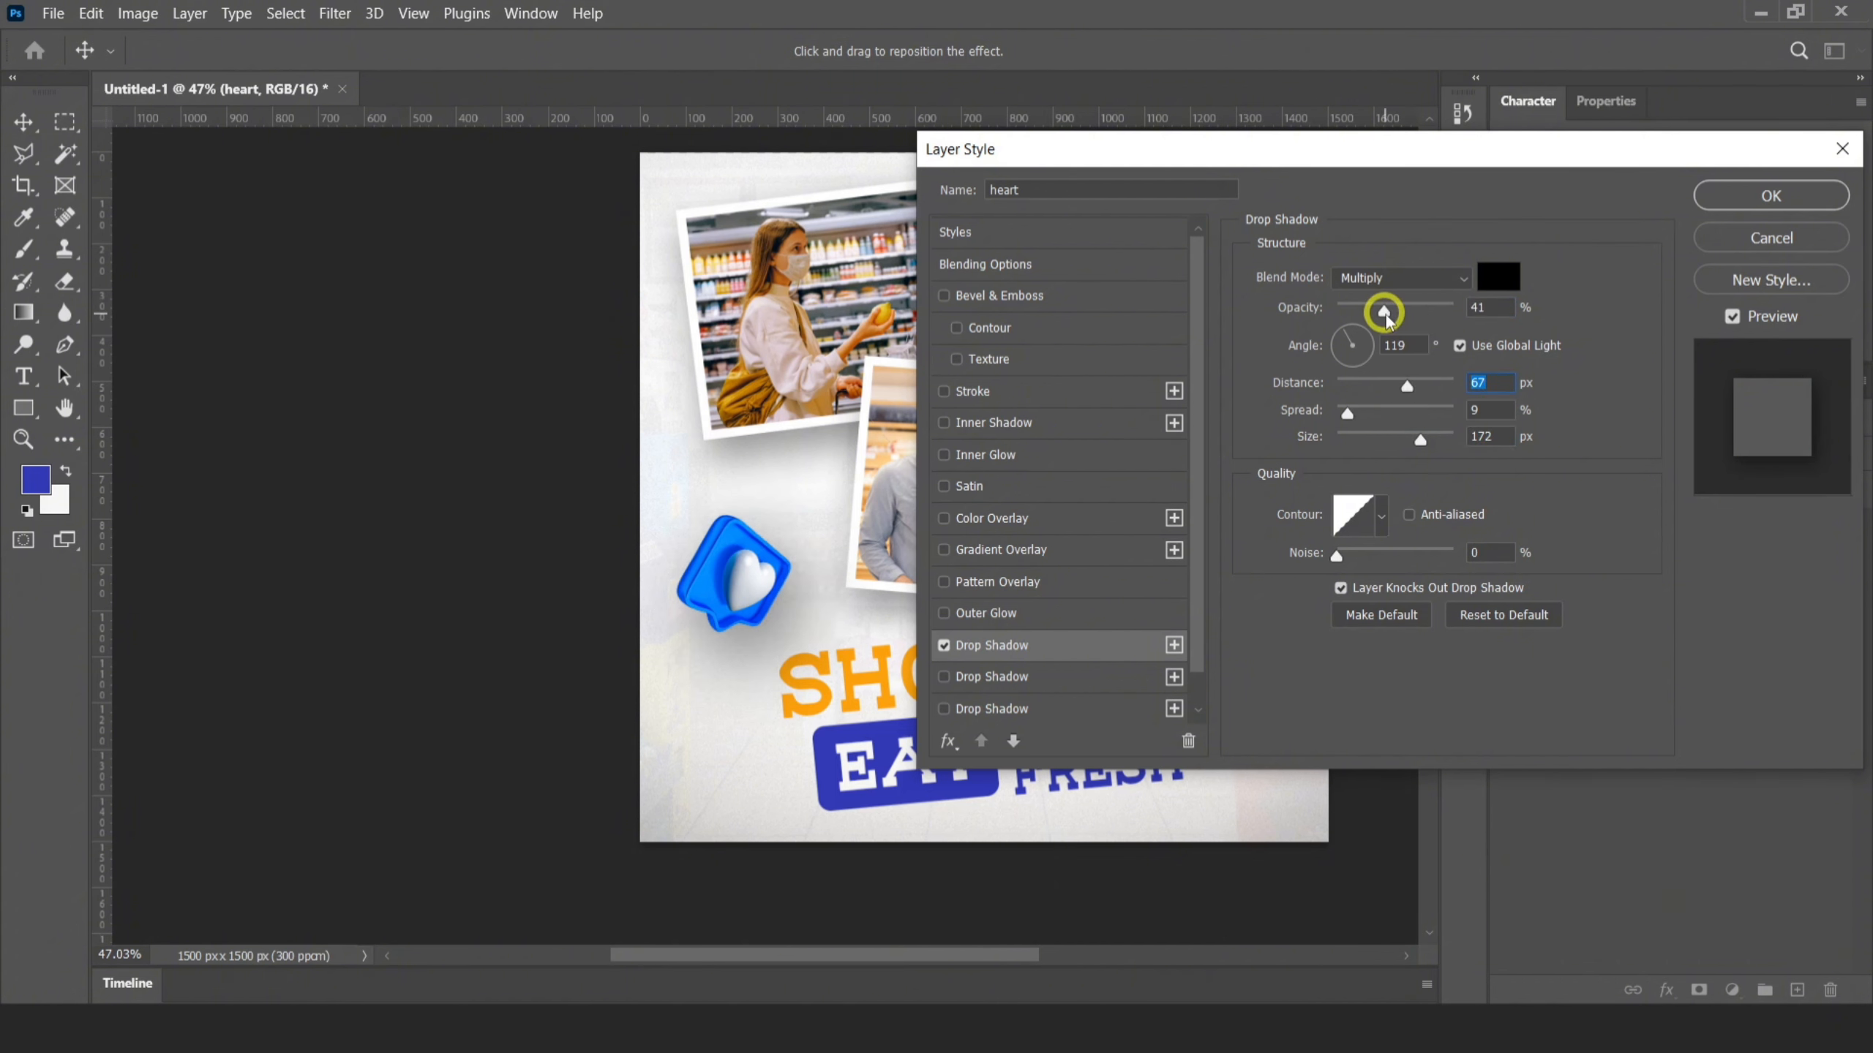
click(1726, 198)
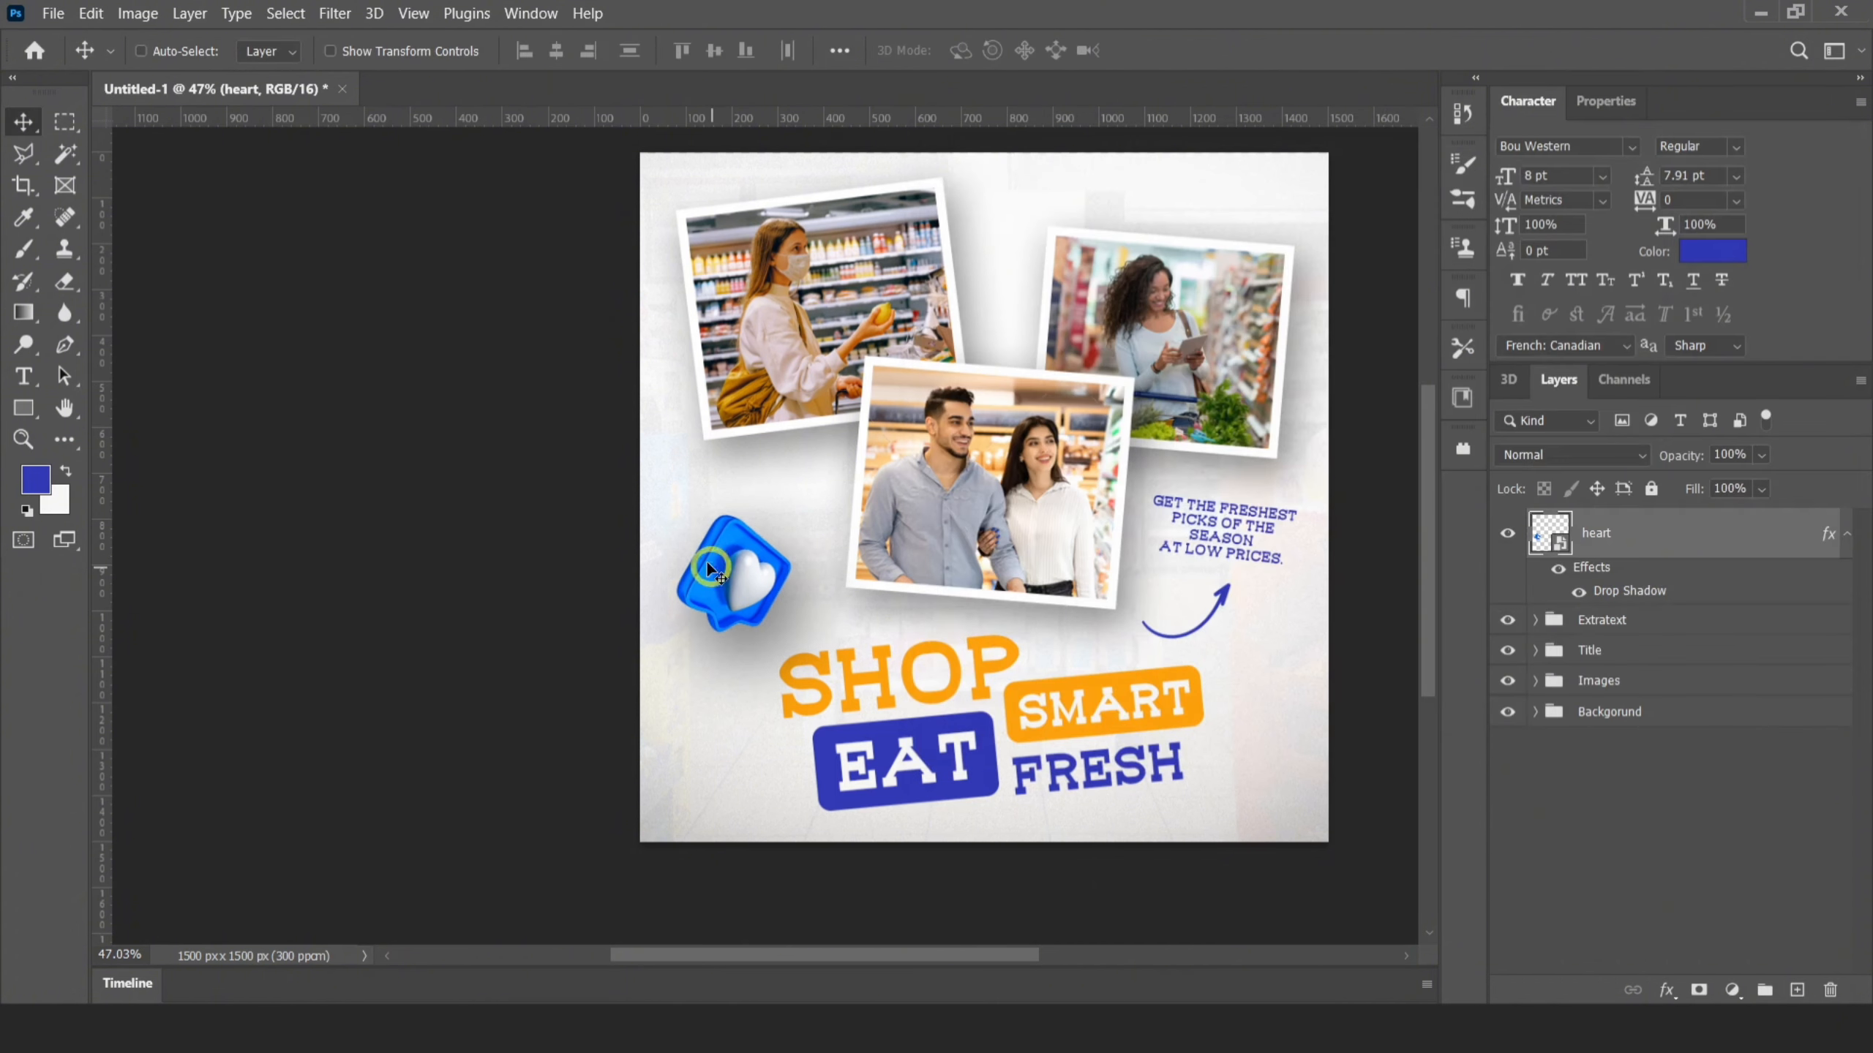
Shift the heart closer to the canvas's left edge and apply a blur filter to it
drag(707, 568, 686, 576)
click(334, 13)
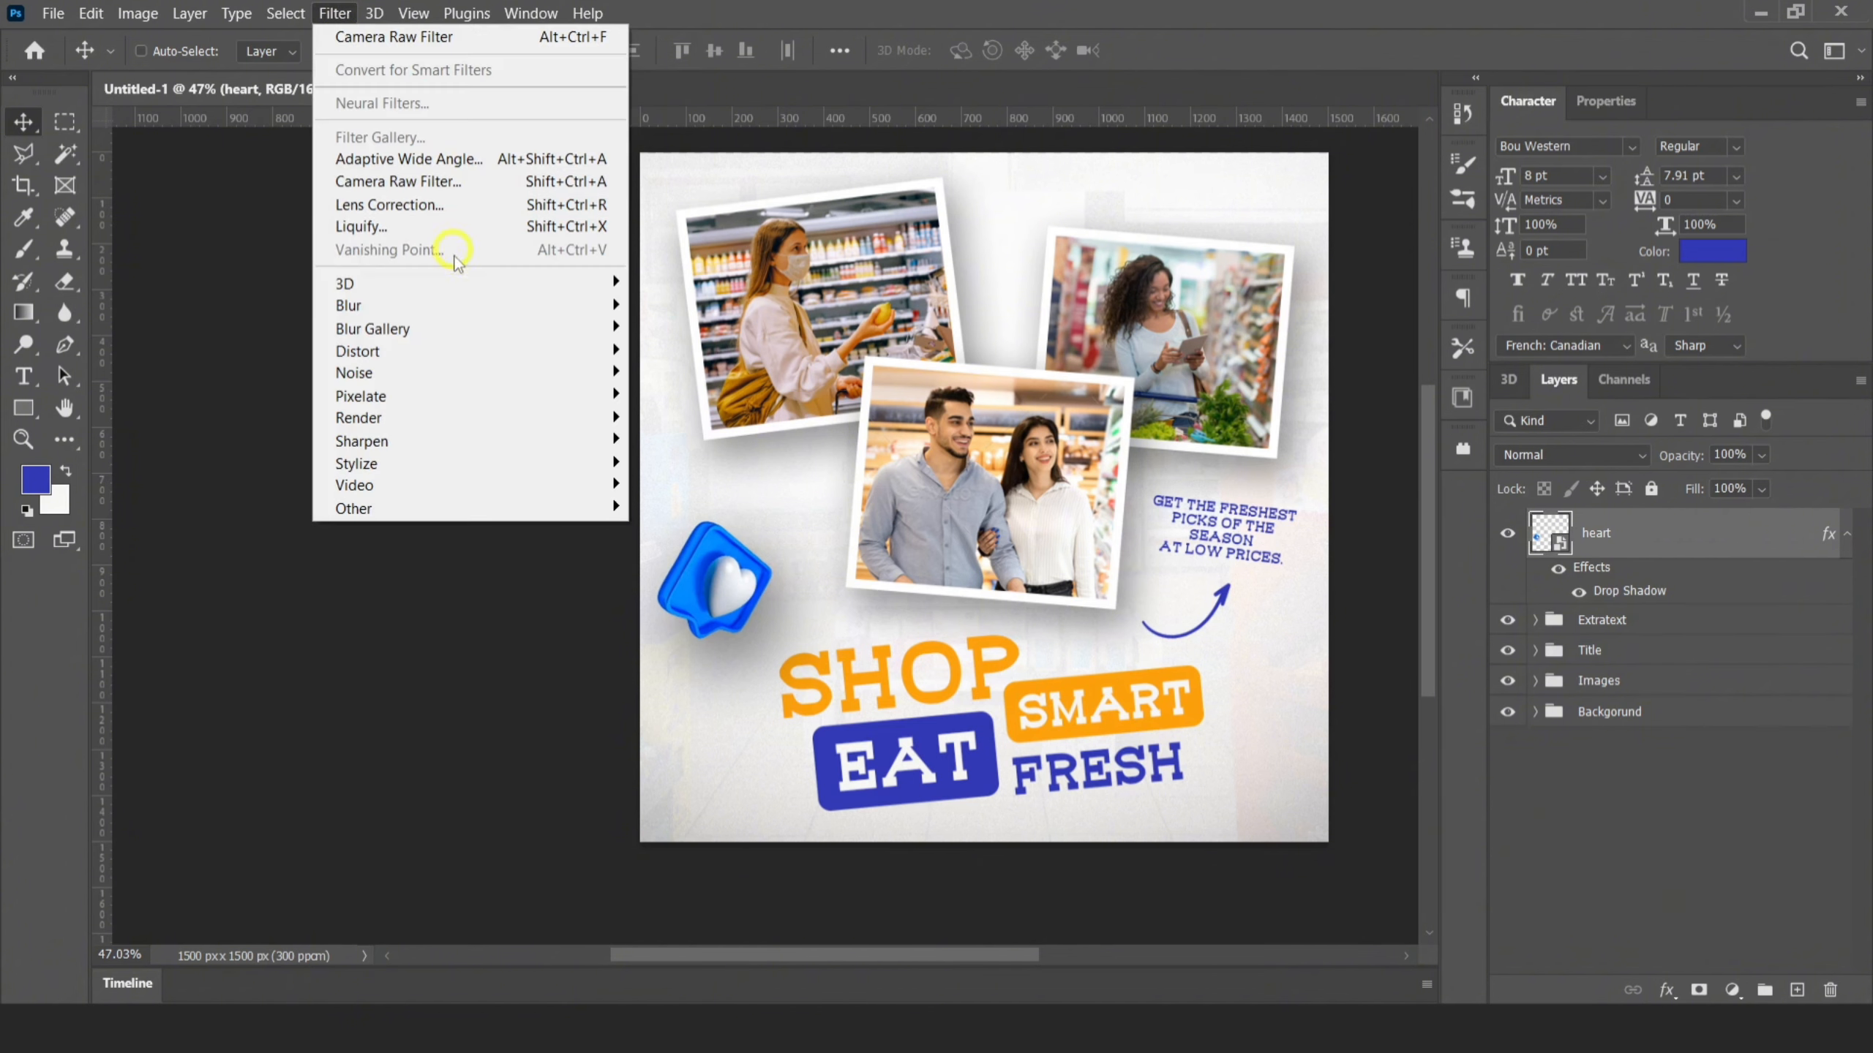
mouse_move(587, 313)
click(684, 439)
drag(894, 591, 1304, 837)
click(1027, 214)
click(1847, 537)
Enlarge the heart copy to about 17% scale and position it partly outside the canvas's lower-right corner
scroll(866, 624, down, 3)
scroll(1046, 690, up, 2)
key(ctrl+t)
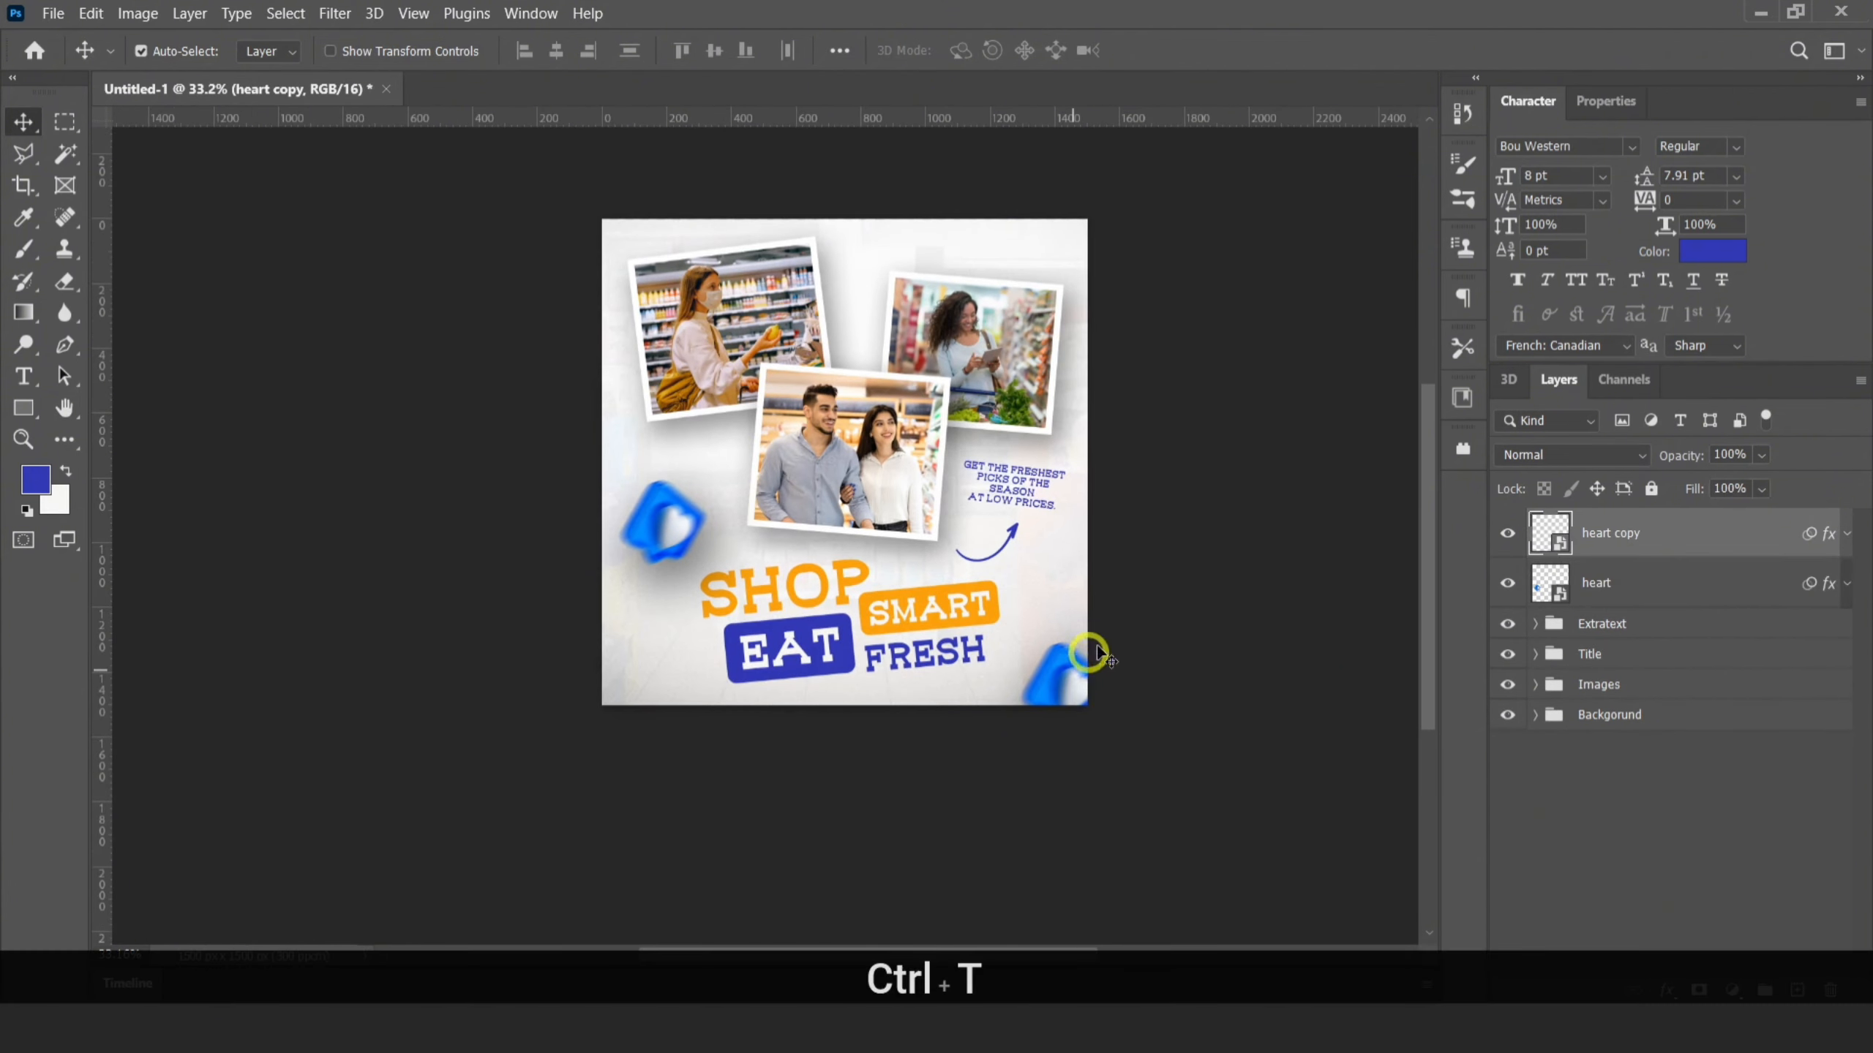
drag(1074, 659, 1107, 682)
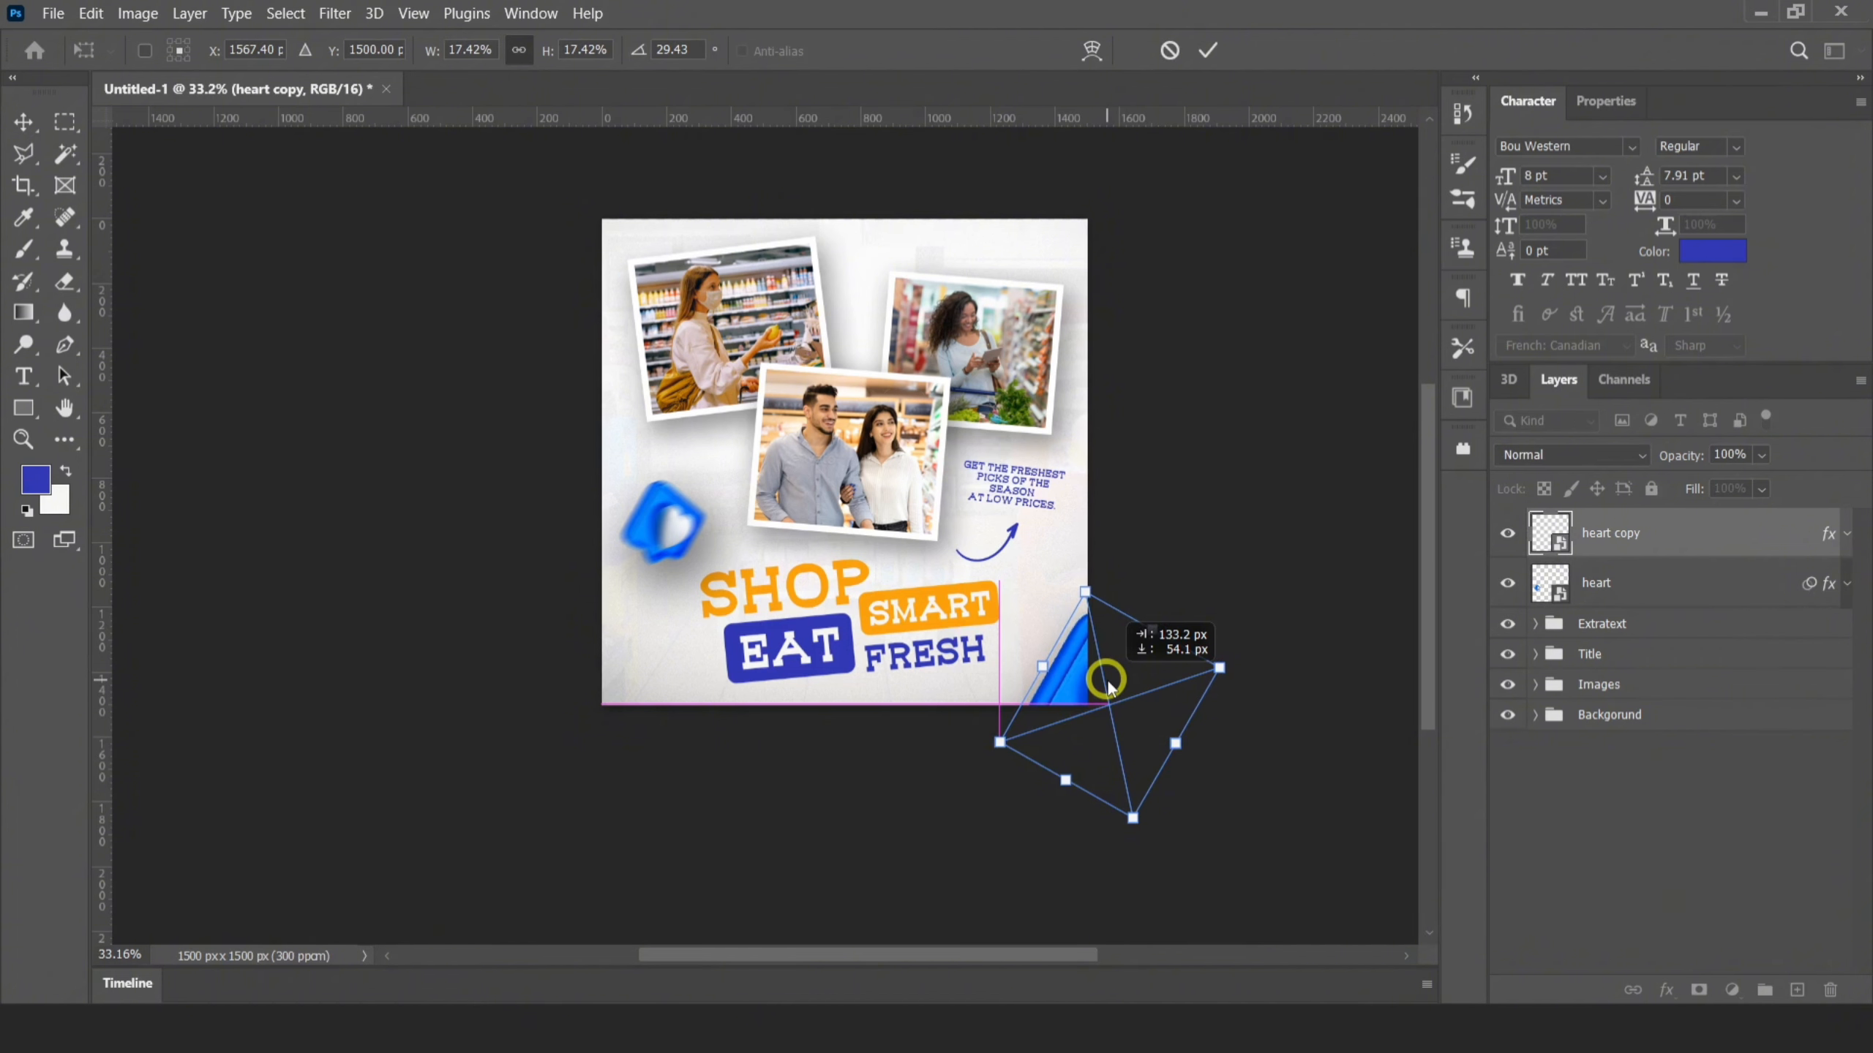
drag(1218, 668, 1115, 663)
click(1281, 343)
key(Left)
key(Left)
key(Left)
key(Left)
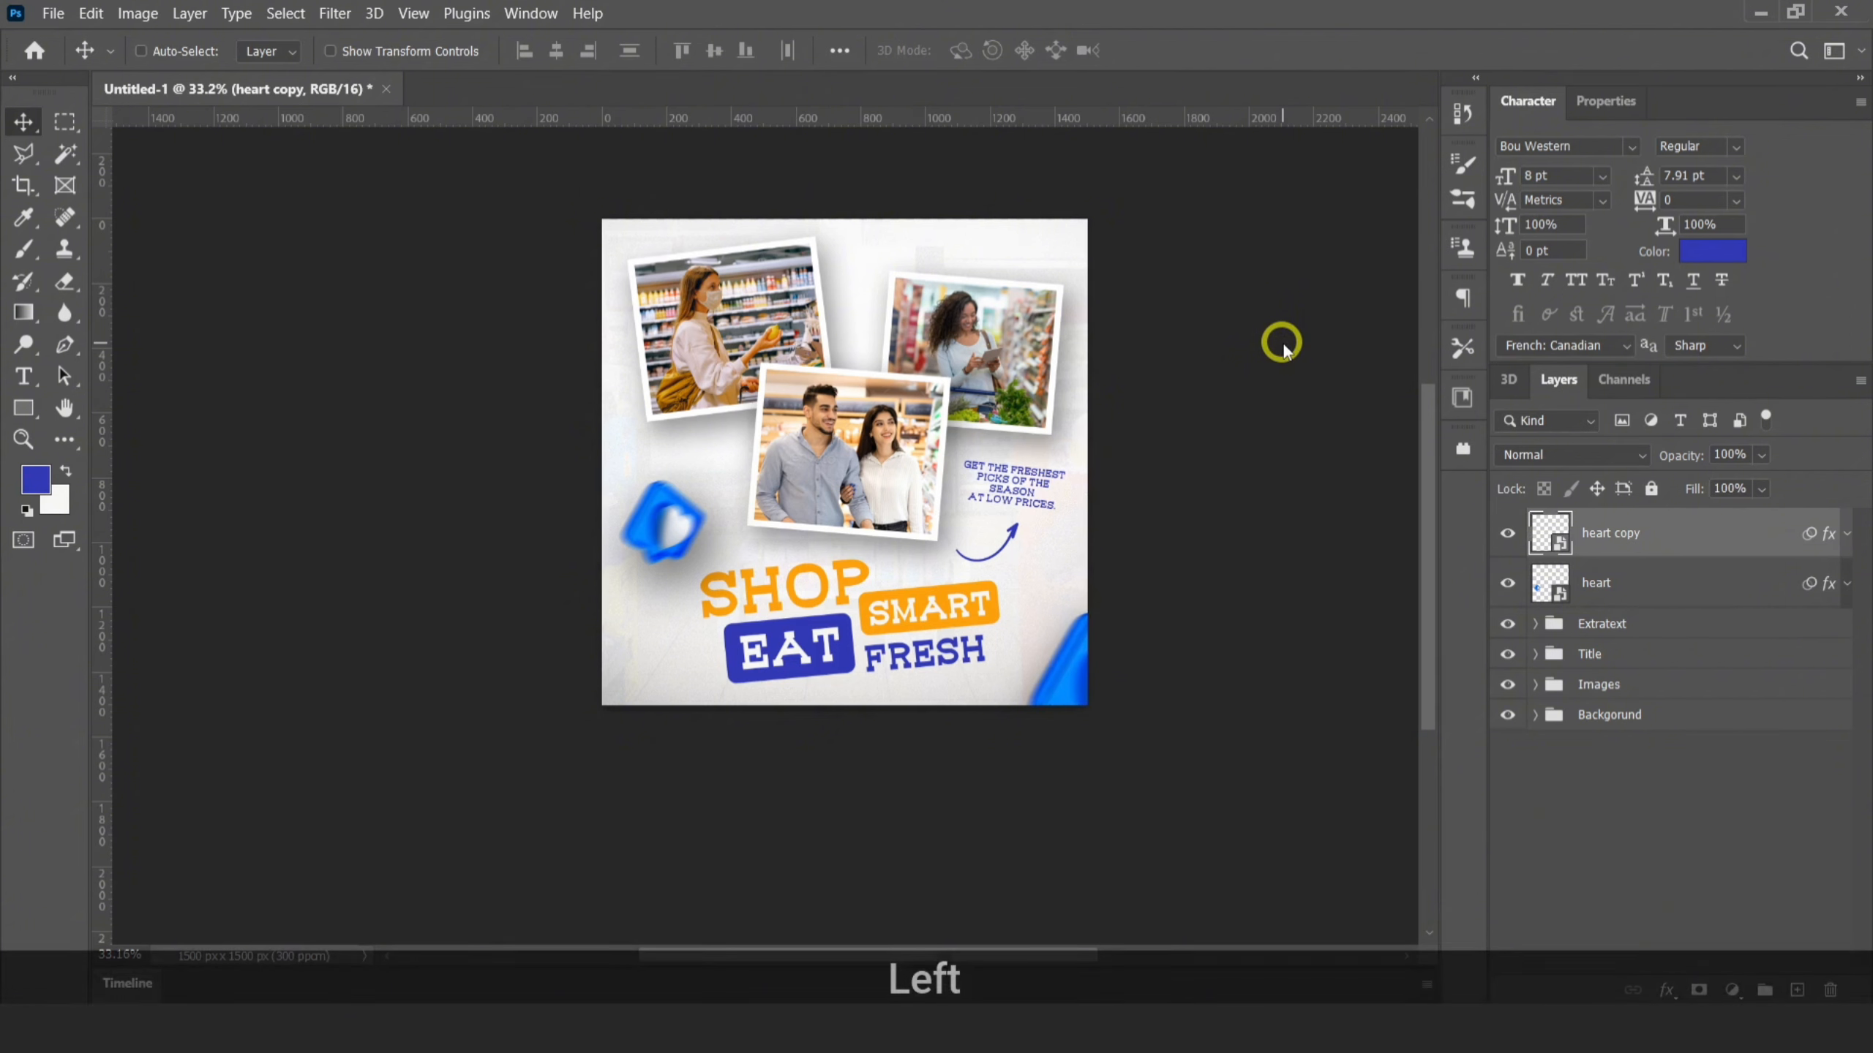
Duplicate the original heart beside "EAT", shrink the copy to about 3.70% scale and rotate it to about -26.07°
click(1591, 582)
drag(701, 522, 707, 658)
scroll(707, 658, up, 3)
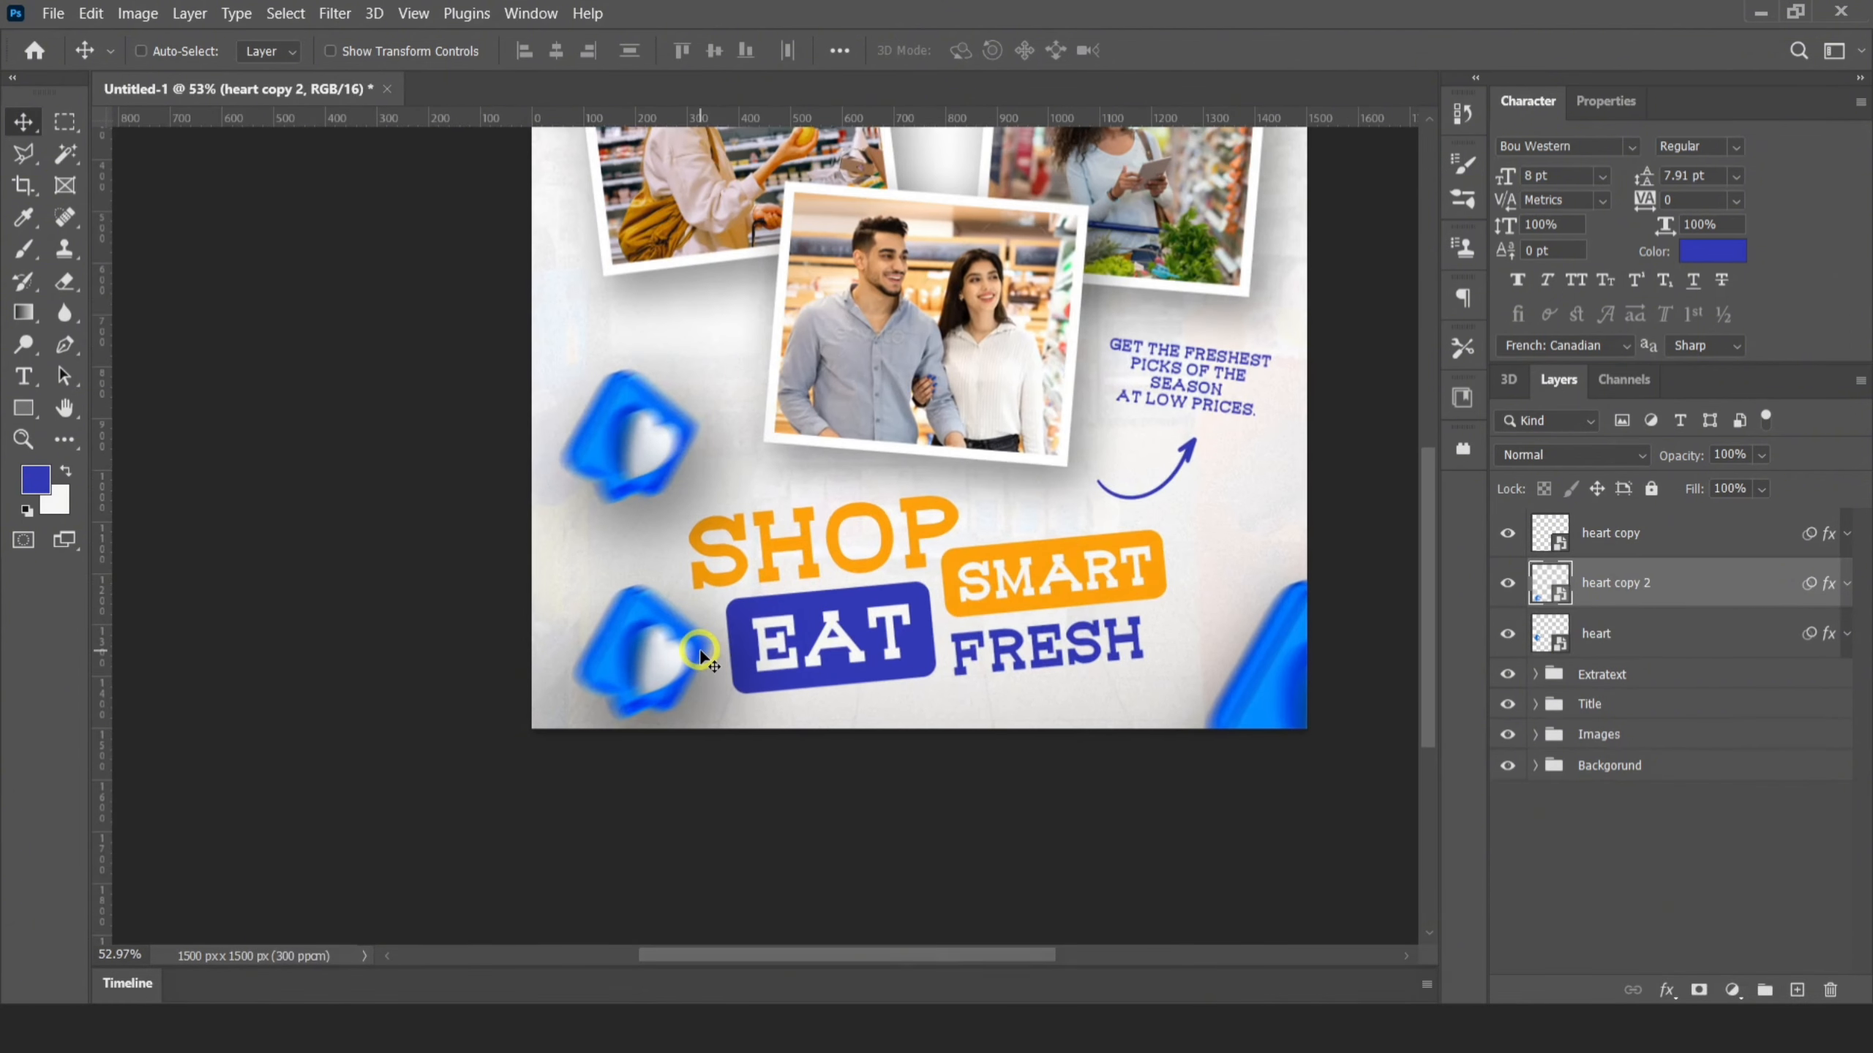
key(ctrl+t)
drag(682, 544, 649, 632)
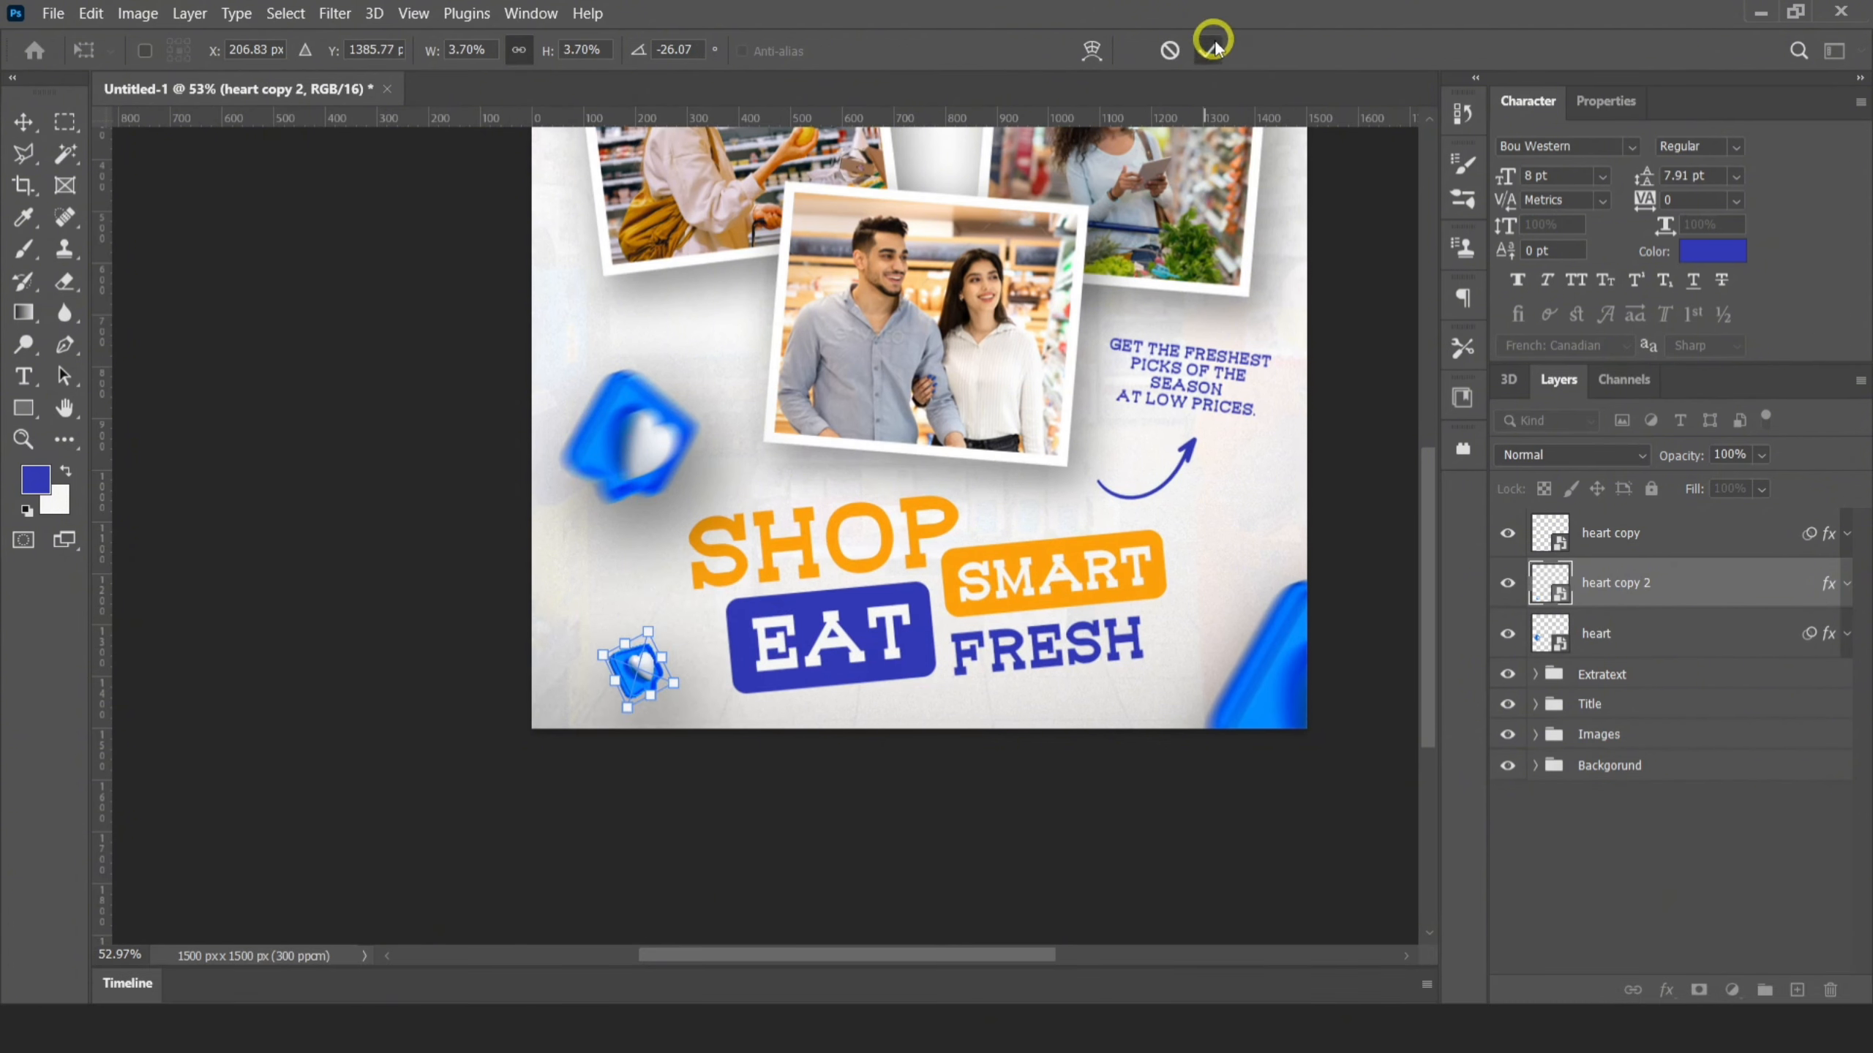
click(1214, 46)
Recolor the small heart copy orange with a clipped Hue/Saturation adjustment at hue -176
click(1732, 989)
click(1693, 754)
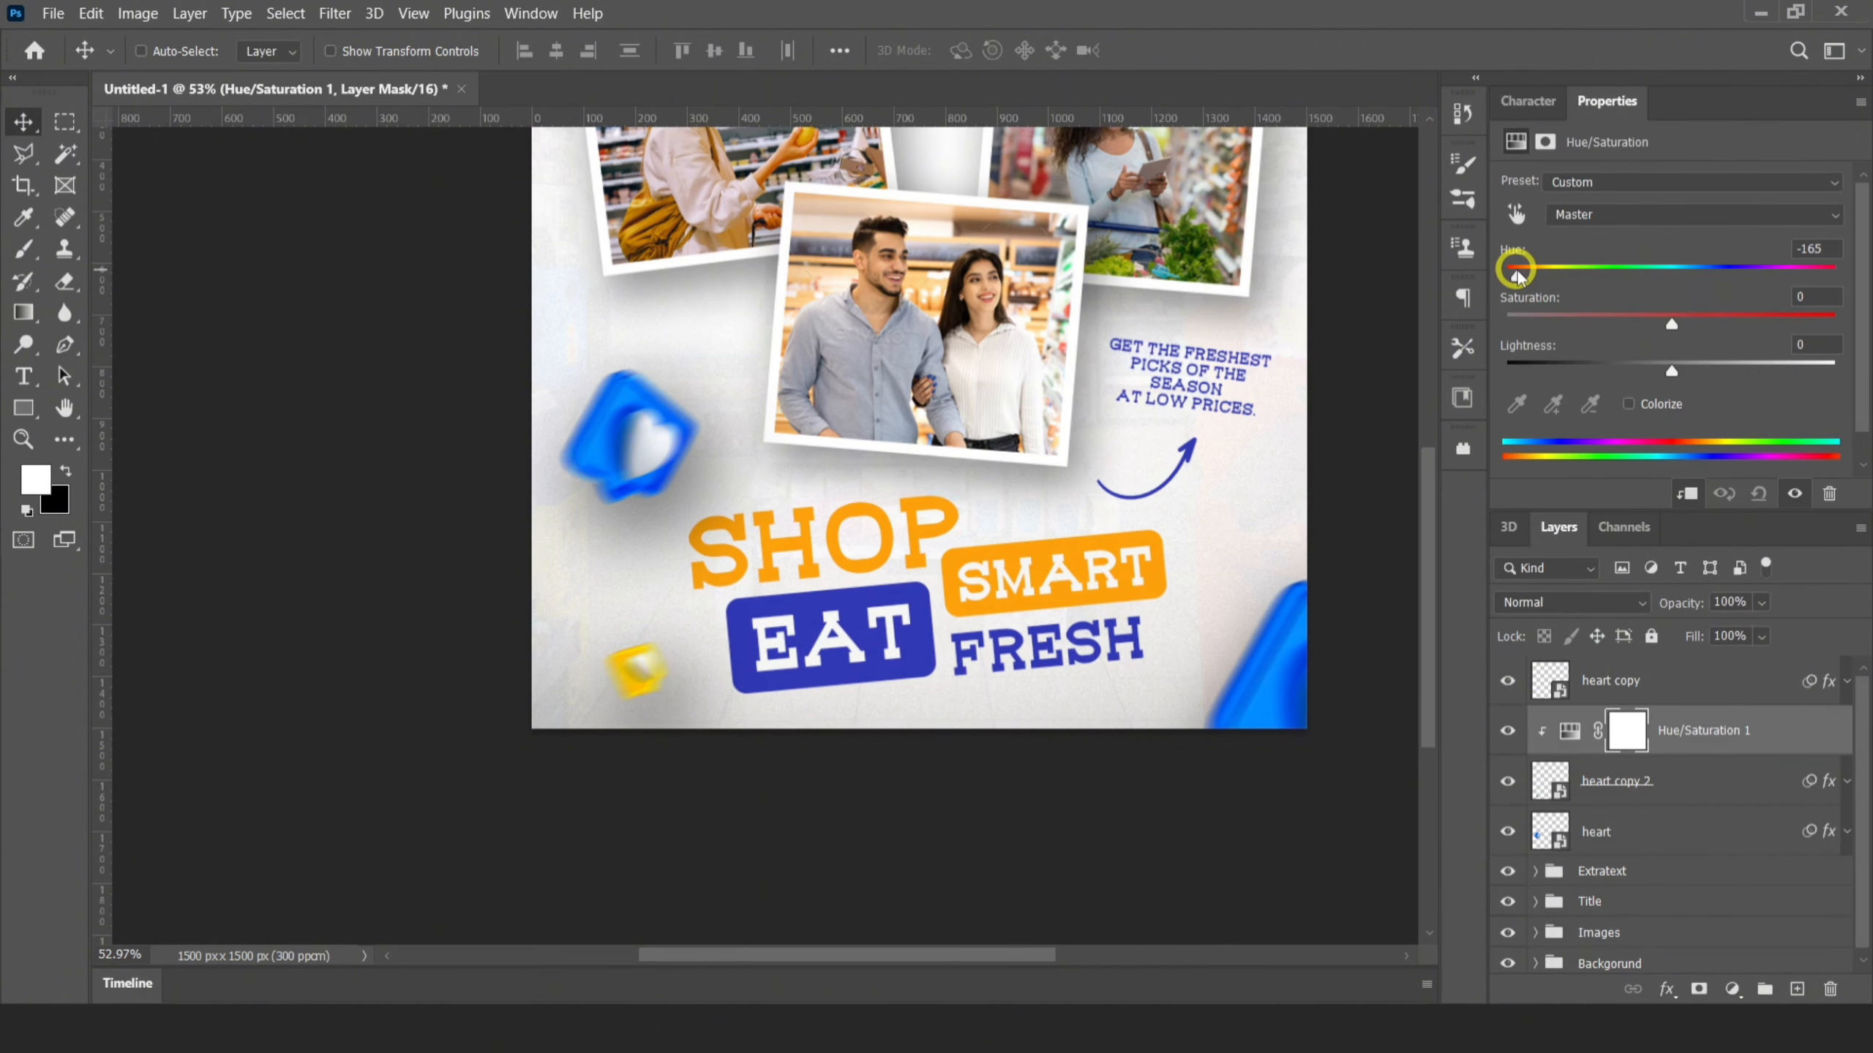
Group the three heart layers with the Hue/Saturation adjustment and name the group Emoji
click(1651, 686)
shift+click(1621, 834)
key(ctrl+g)
double_click(1598, 671)
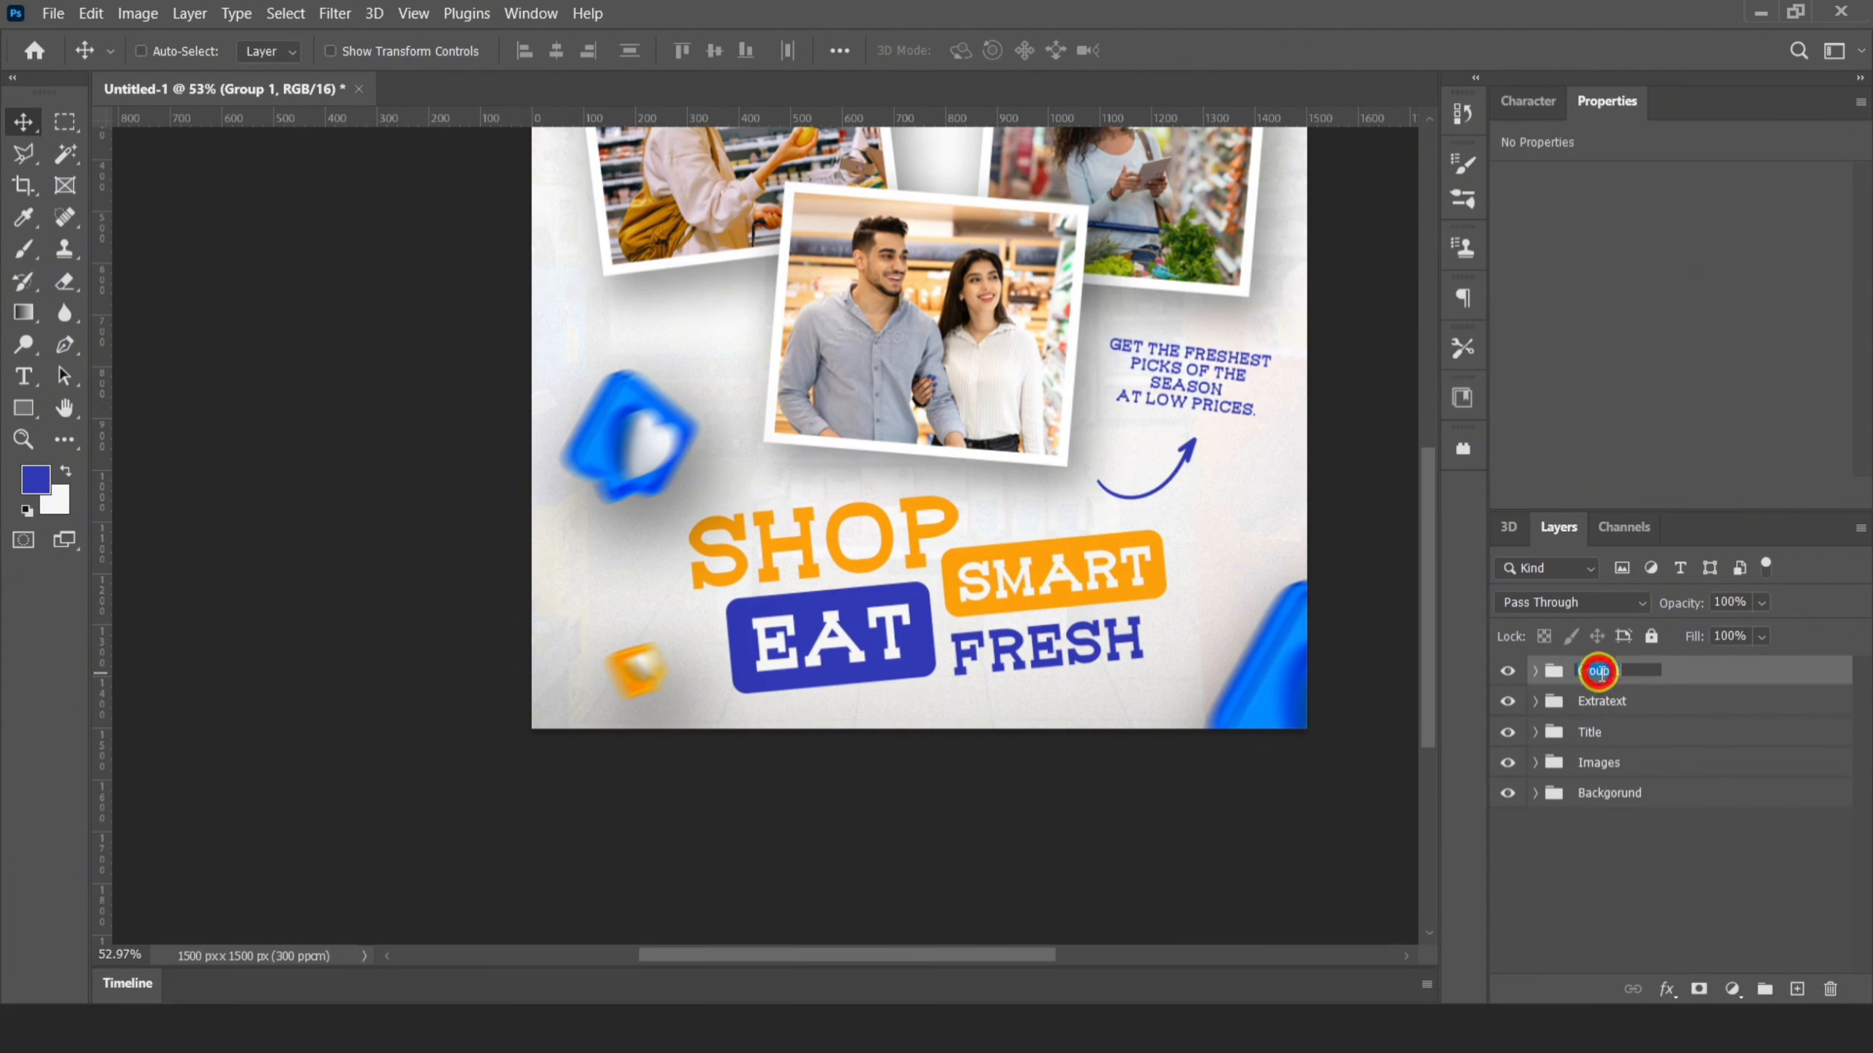
text(Emp)
key(BackSpace)
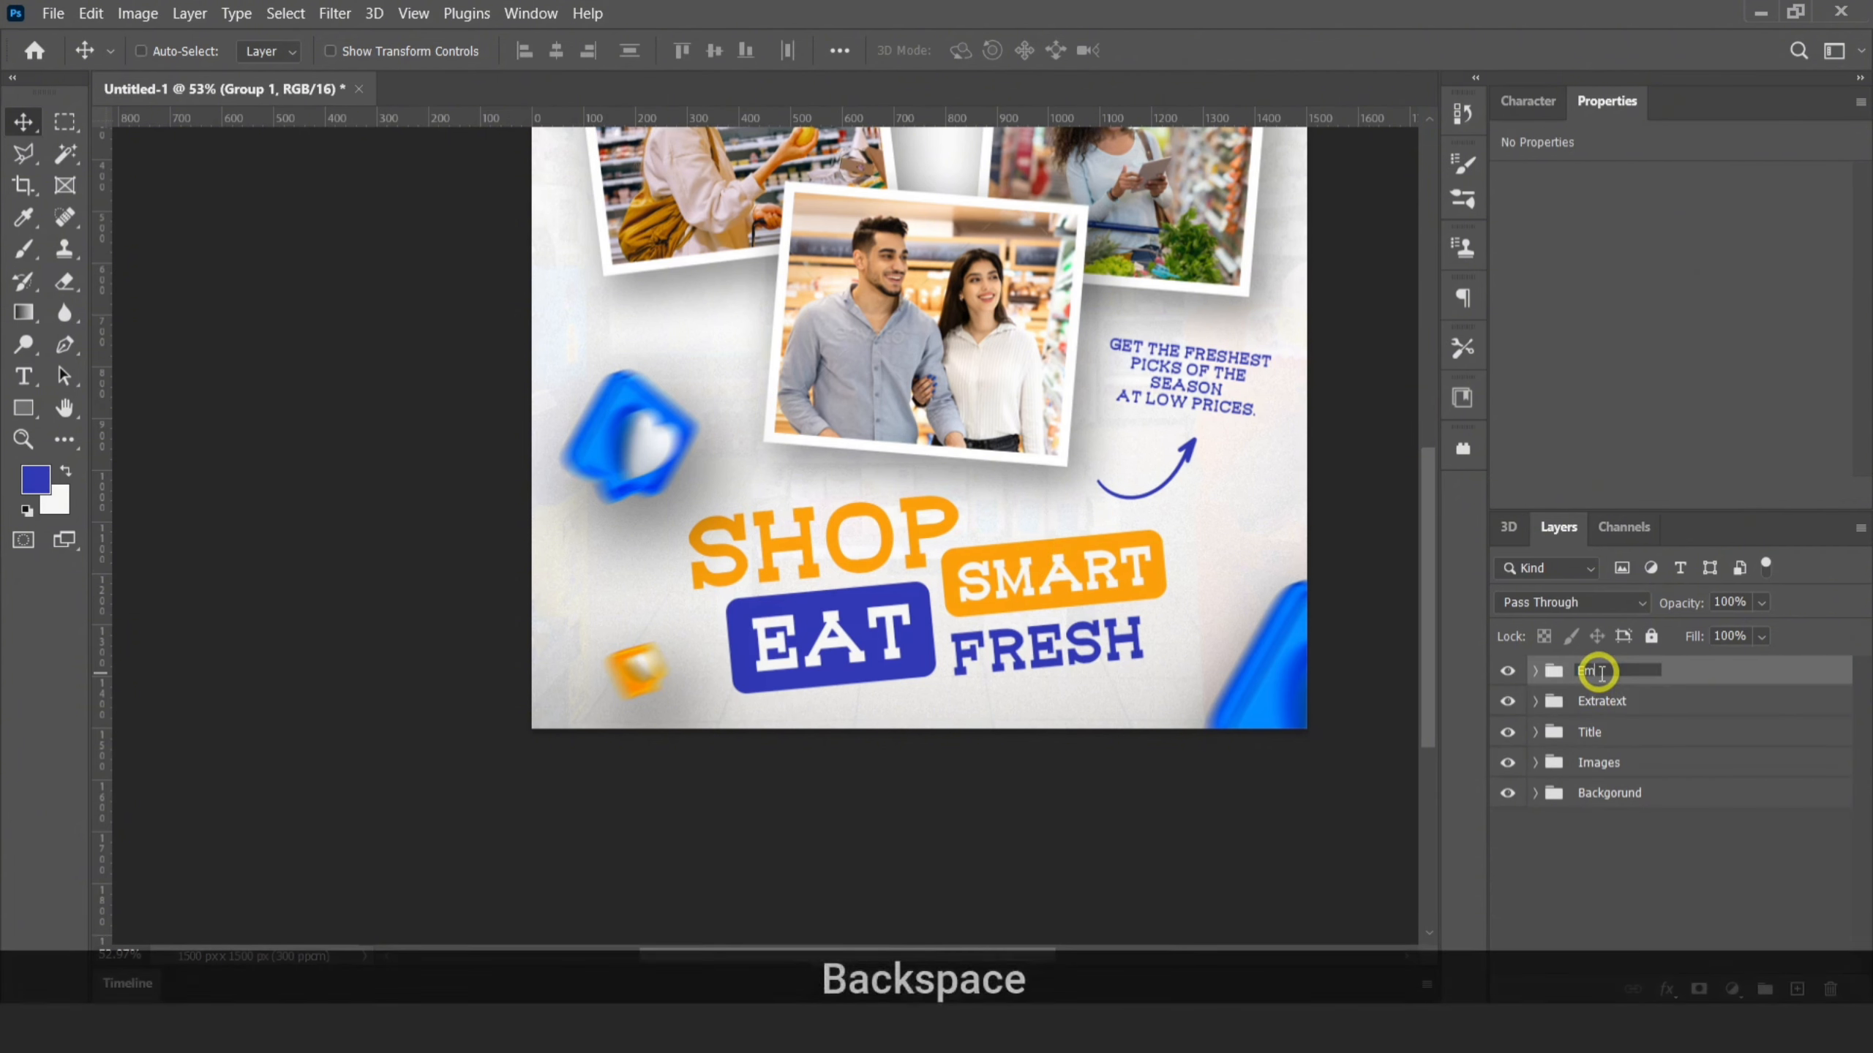
text(oko)
key(BackSpace)
key(BackSpace)
text(ji)
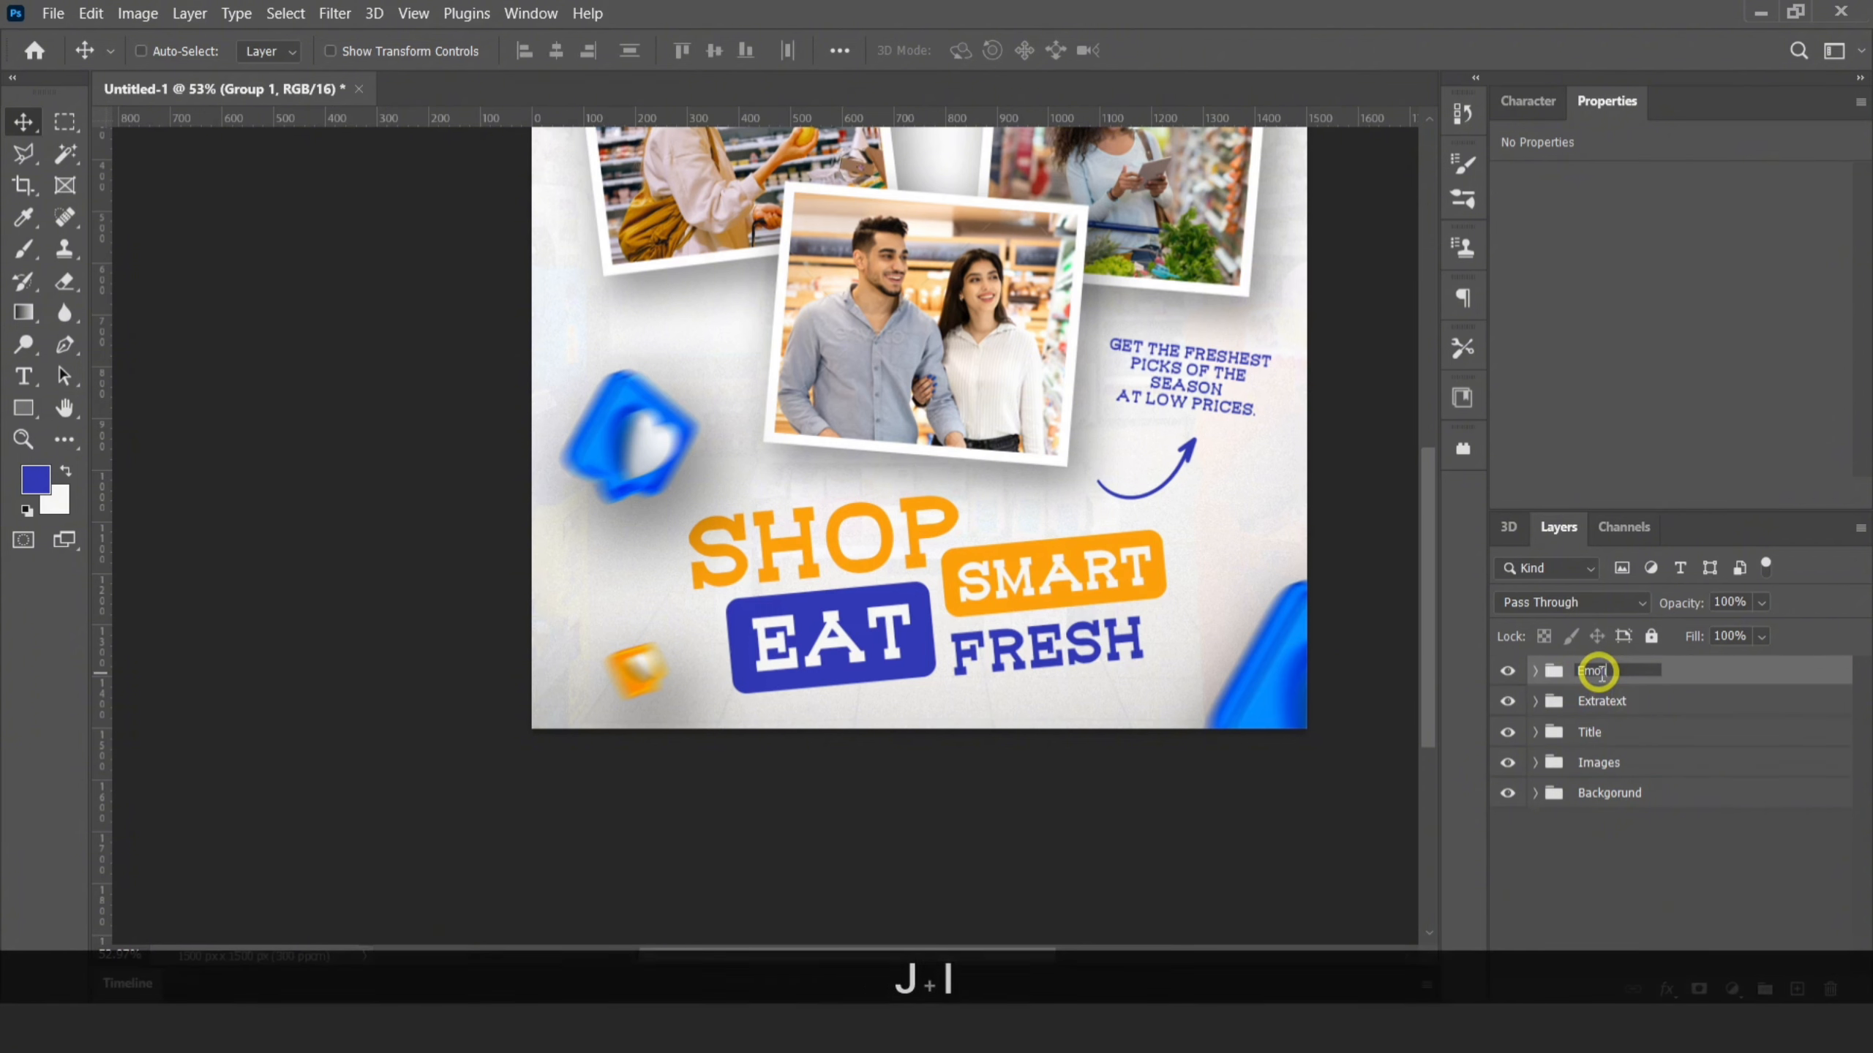
key(Return)
Add a bright blue solid color fill layer above all groups and set its blend mode to Screen
click(1723, 992)
click(1607, 562)
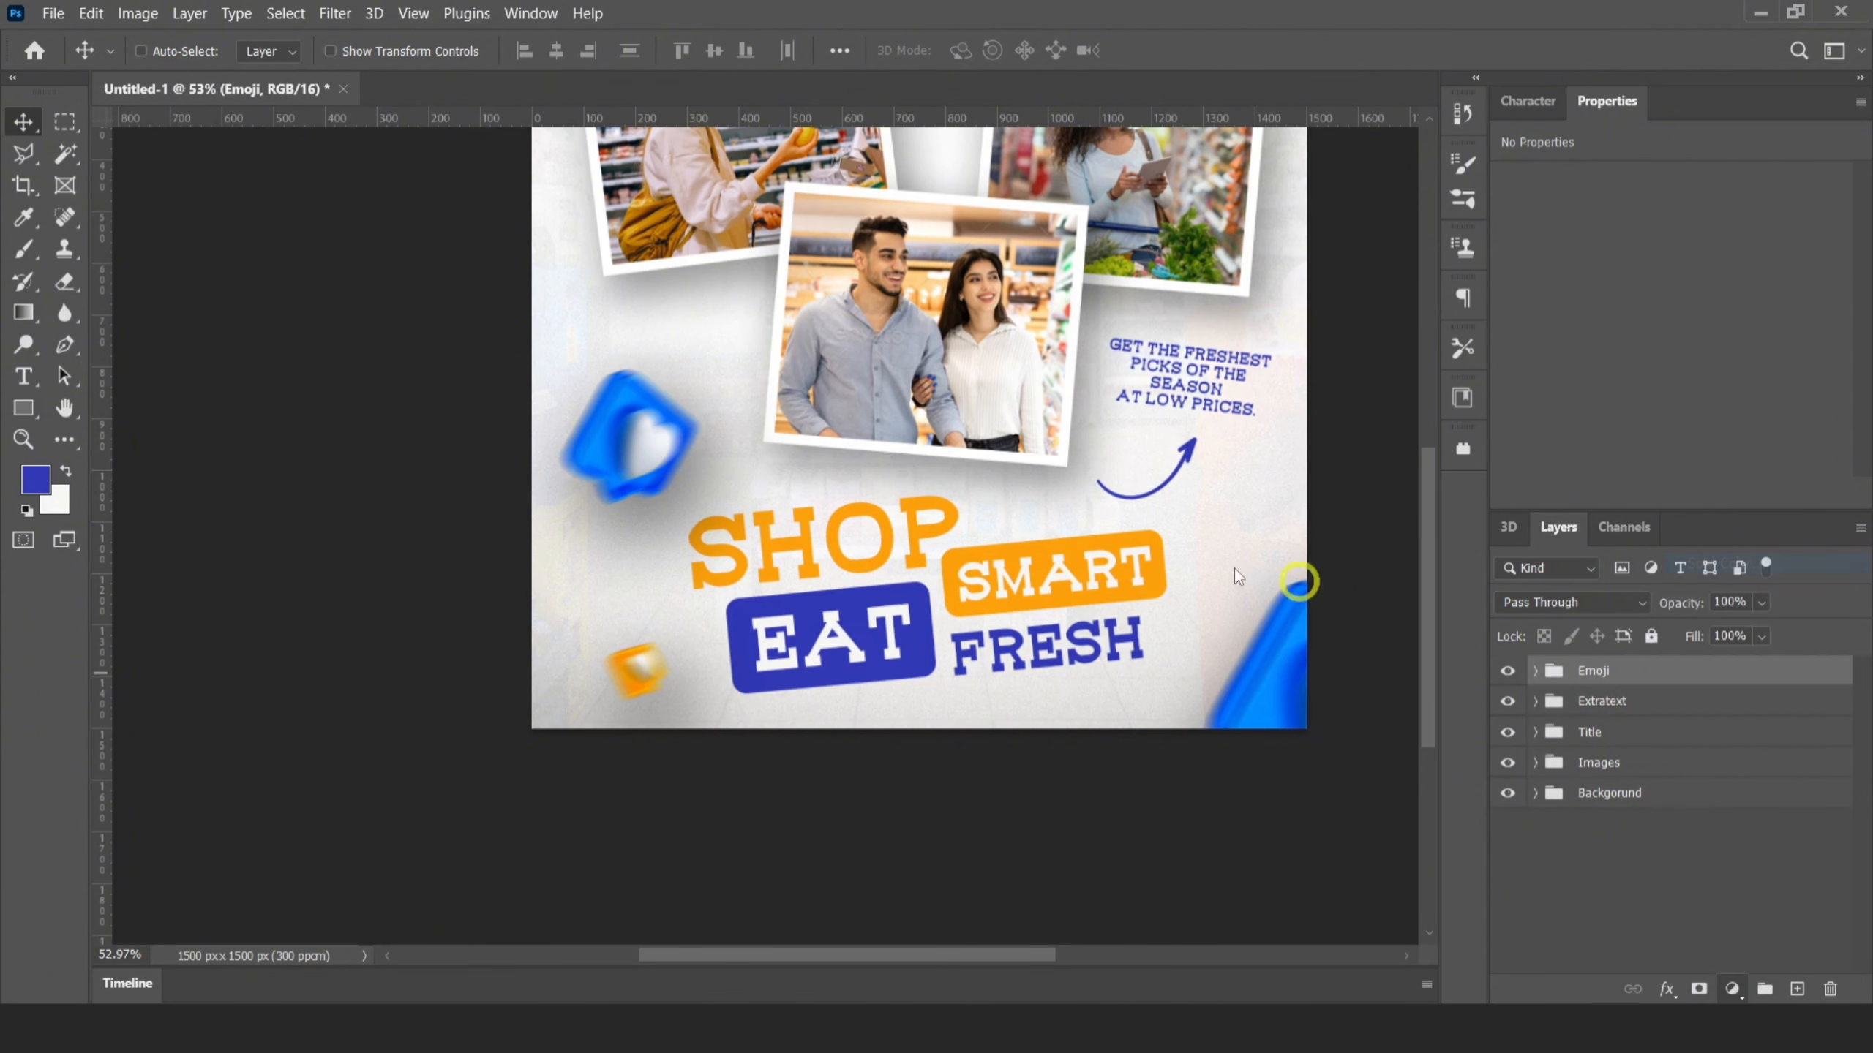
click(1233, 173)
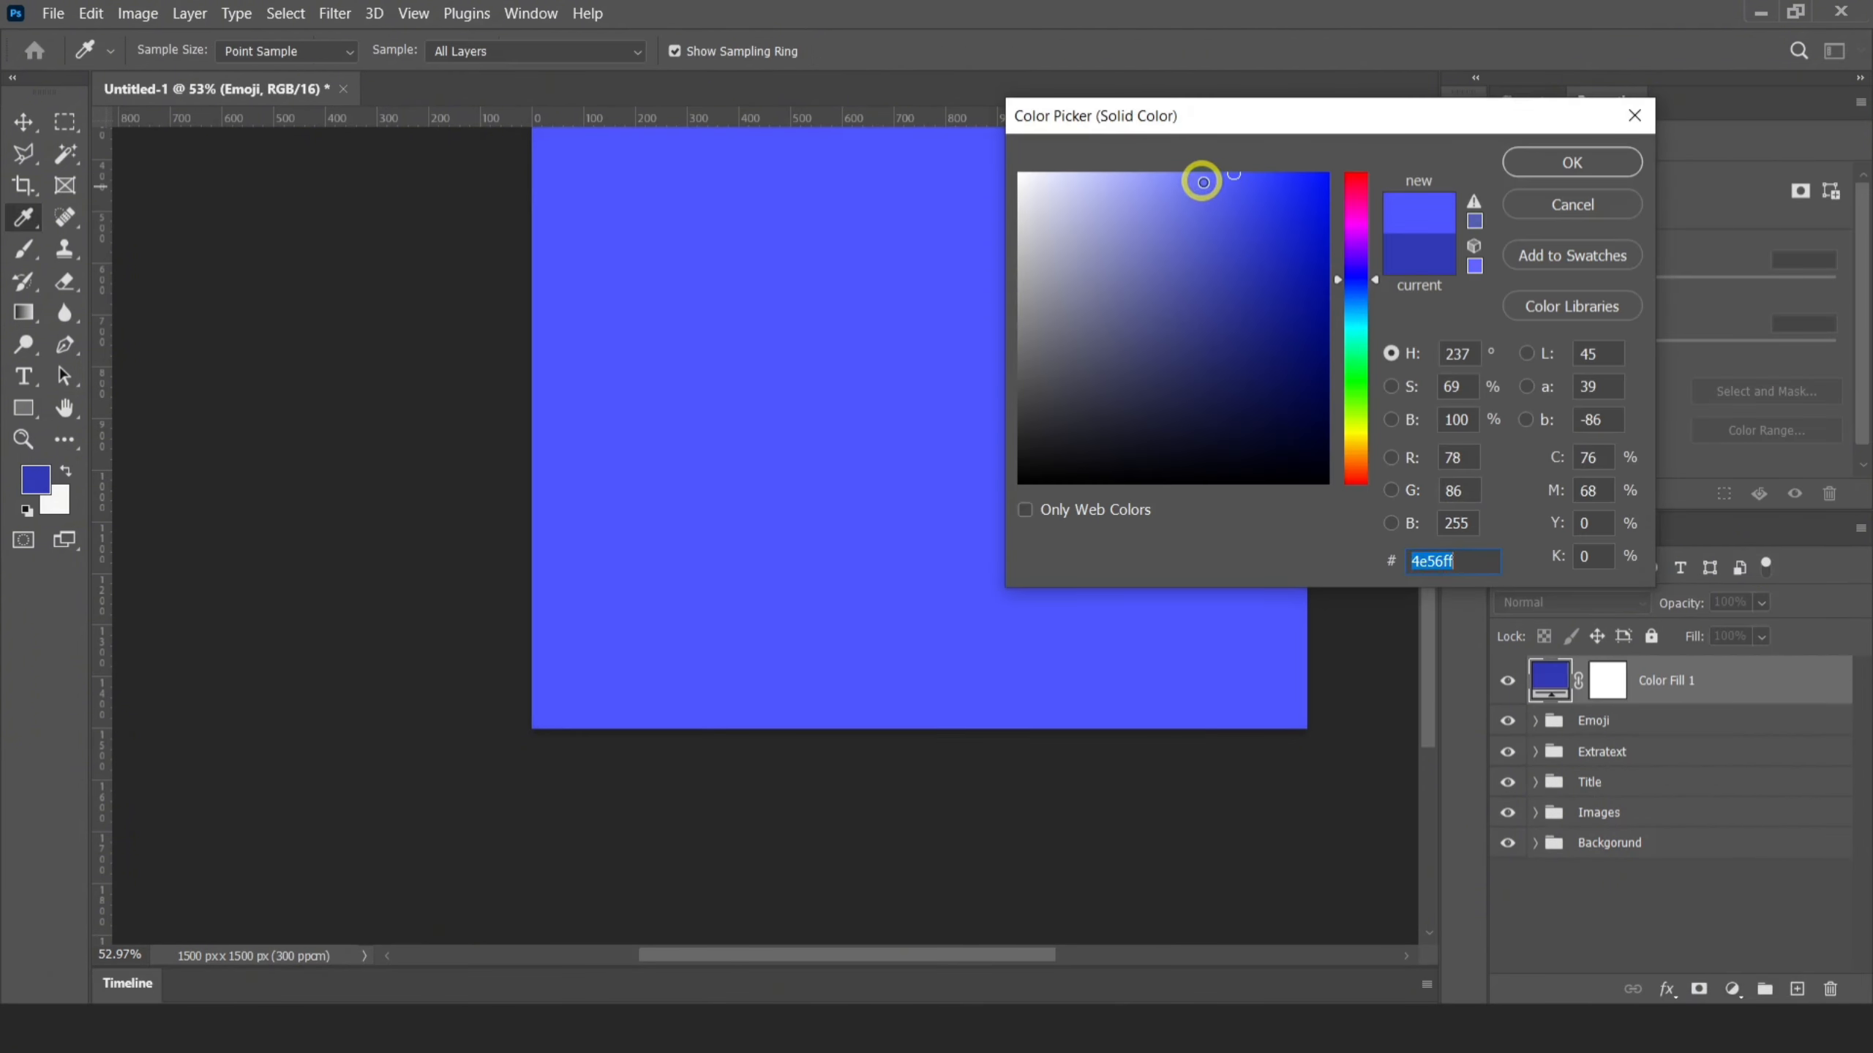
drag(1203, 182, 1306, 172)
key(Return)
scroll(686, 618, down, 8)
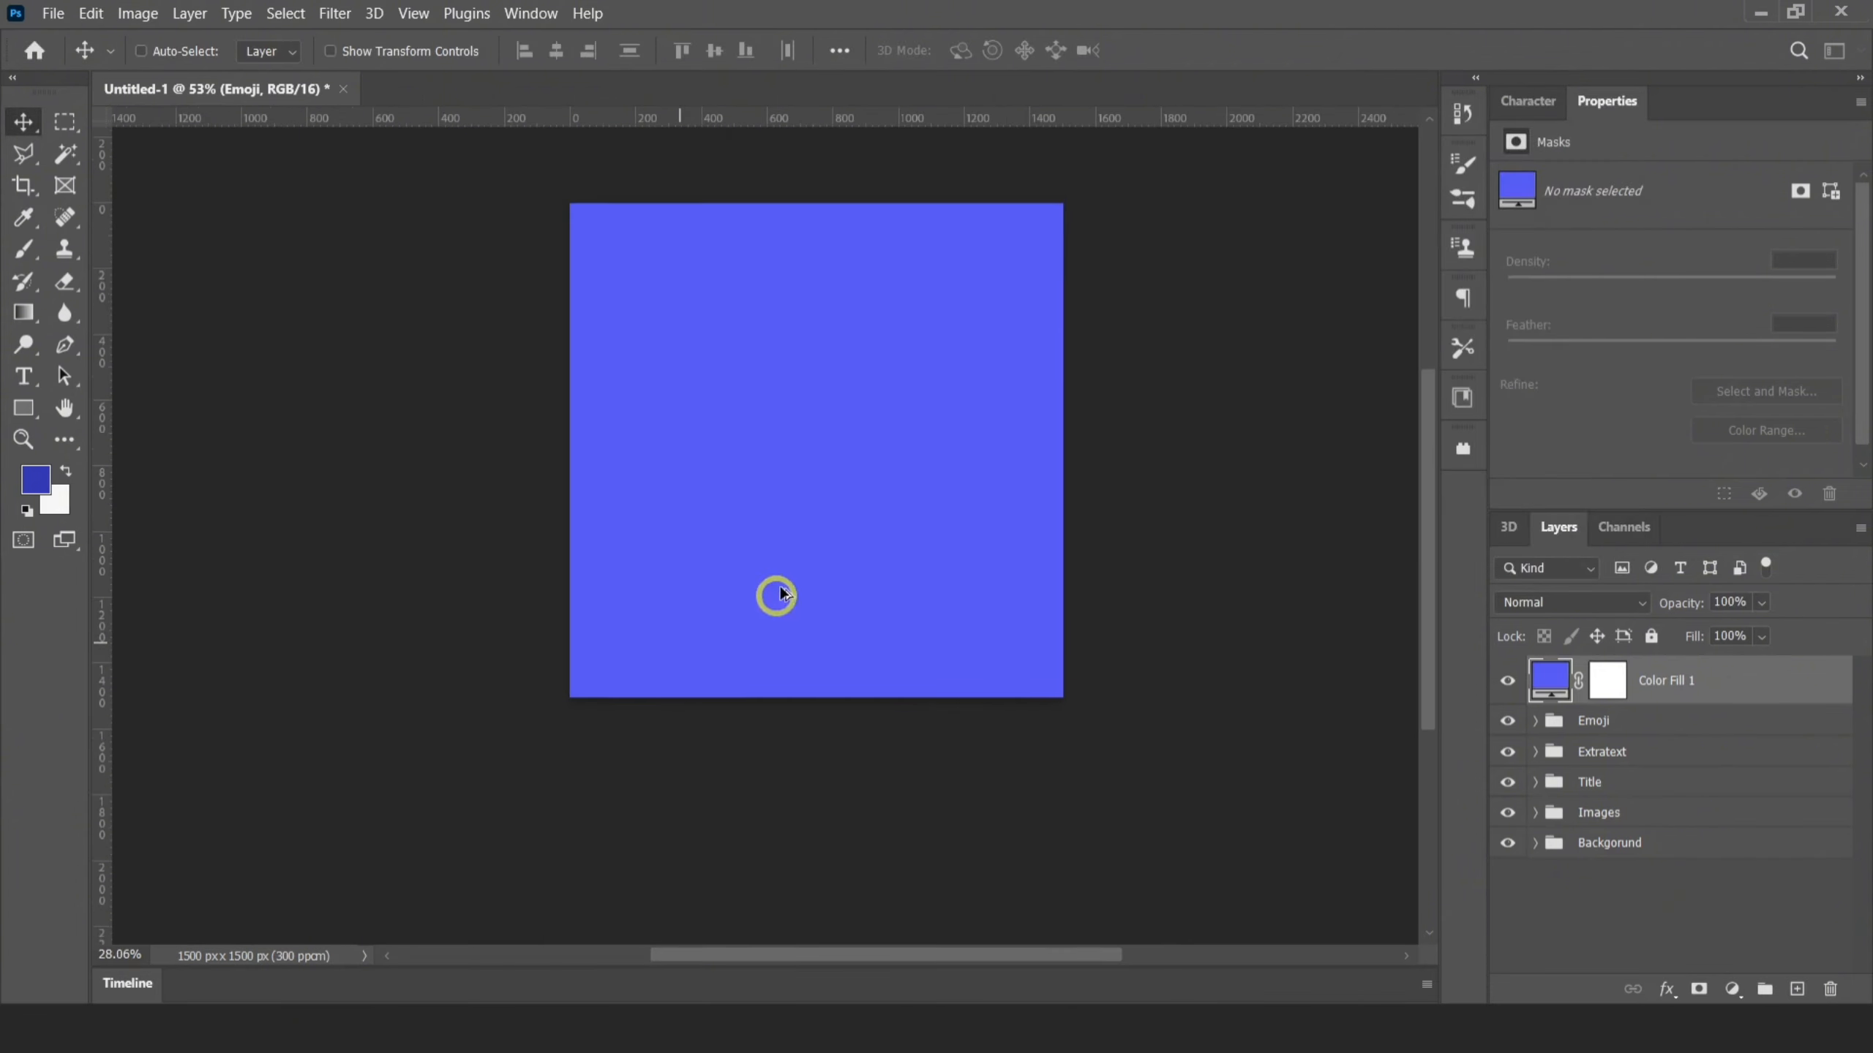
scroll(943, 441, up, 7)
click(1559, 602)
click(1514, 592)
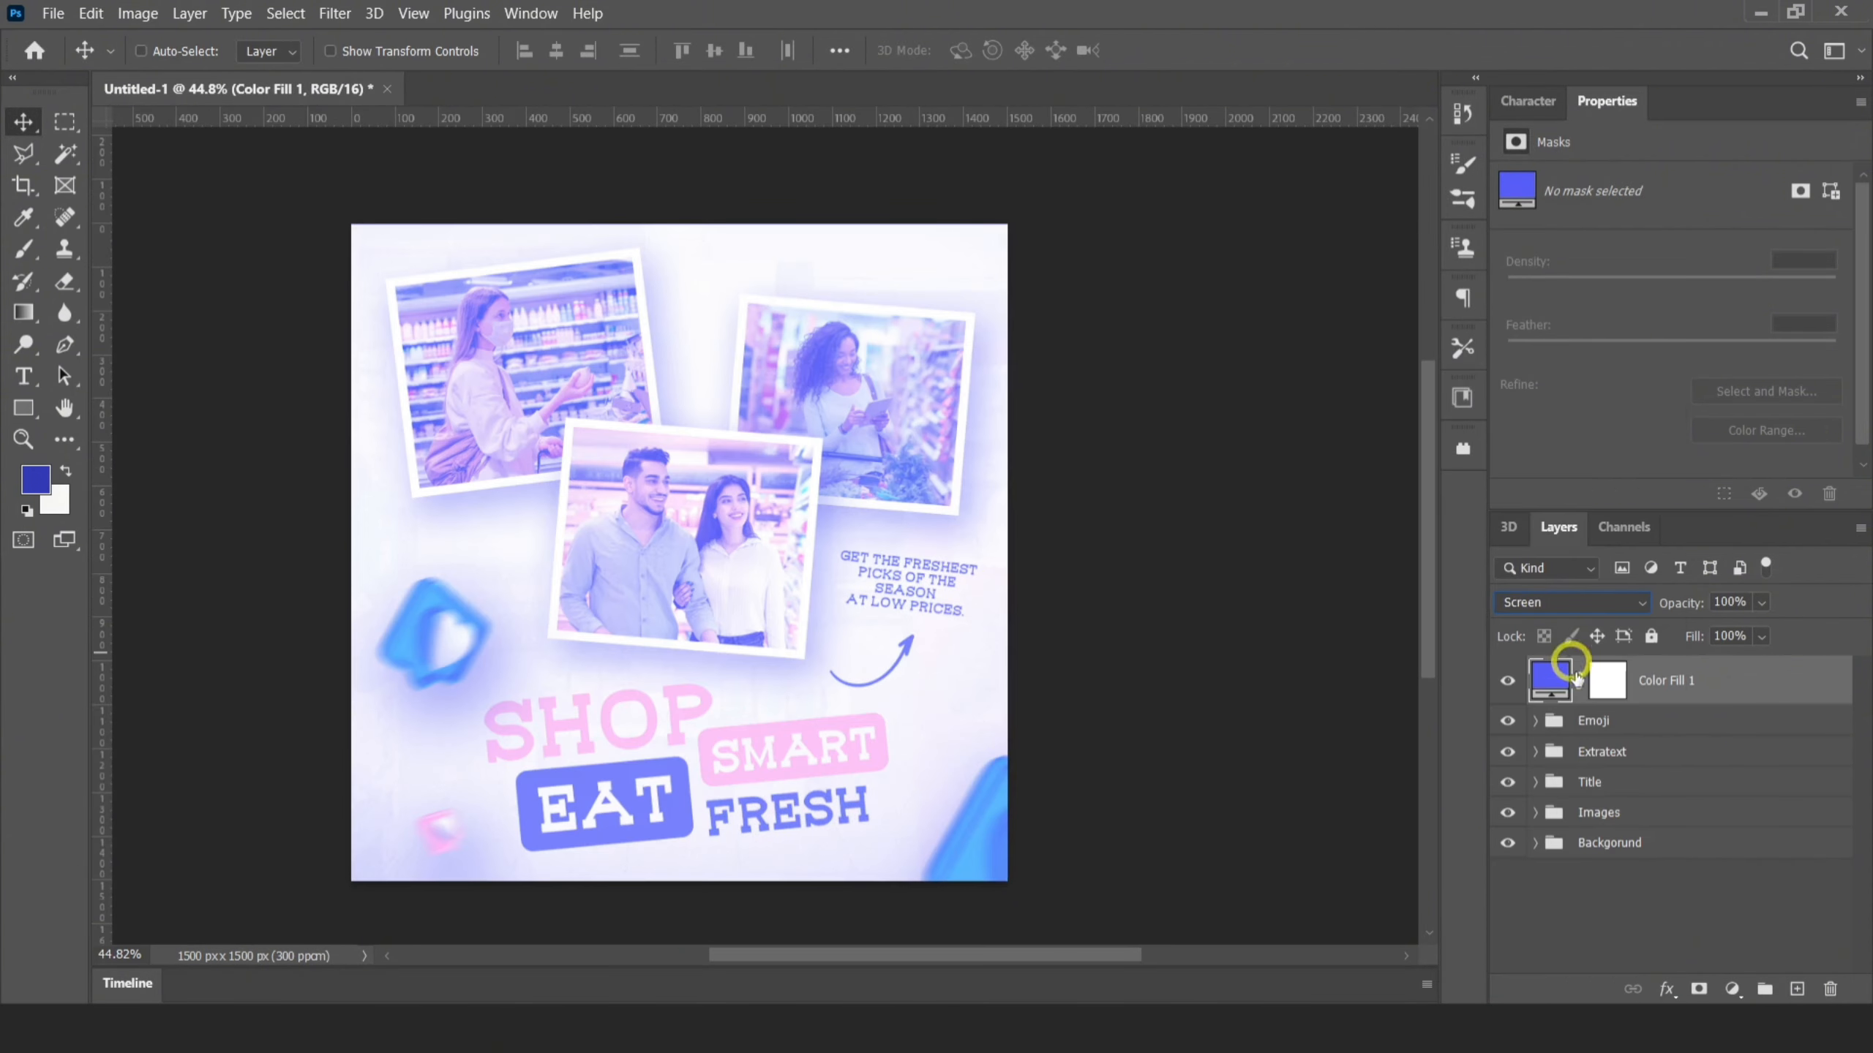
Fill the color fill layer's mask with black to hide the blue tint
click(1596, 695)
key(b)
key(x)
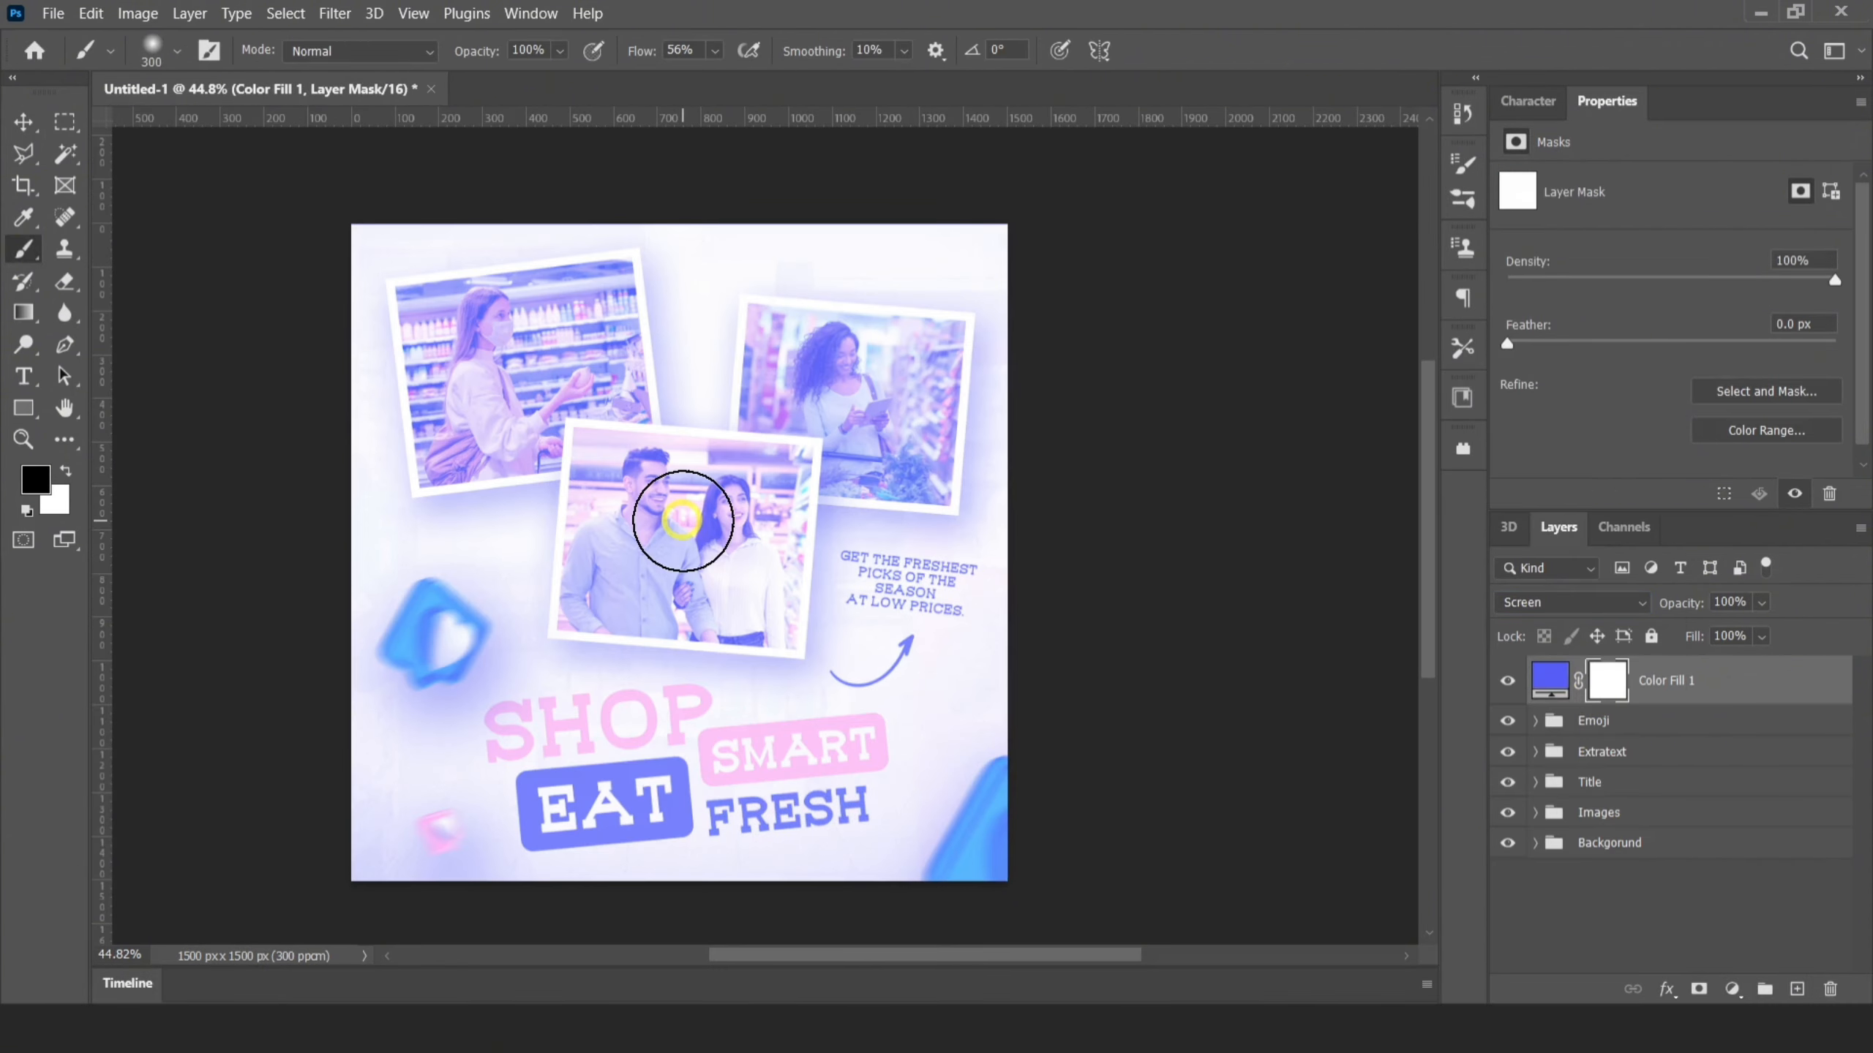
key(x)
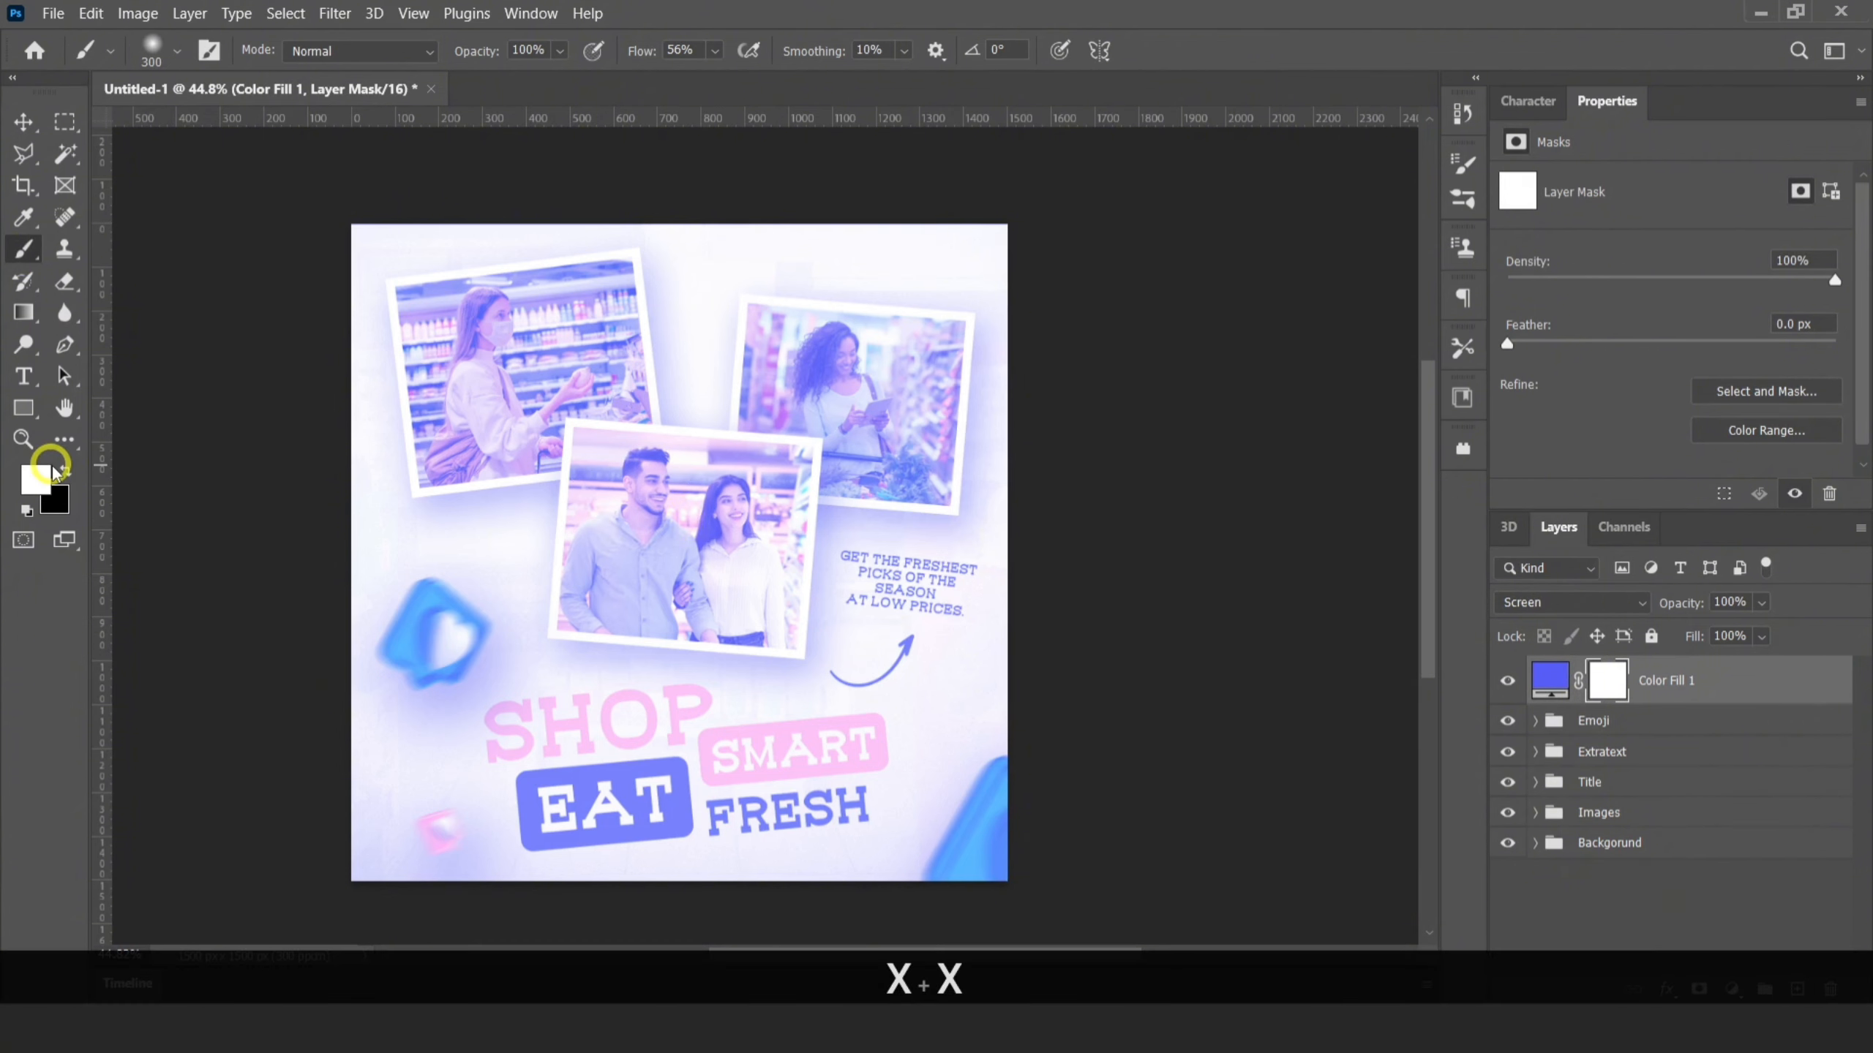
key(alt+BackSpace)
scroll(546, 477, up, 2)
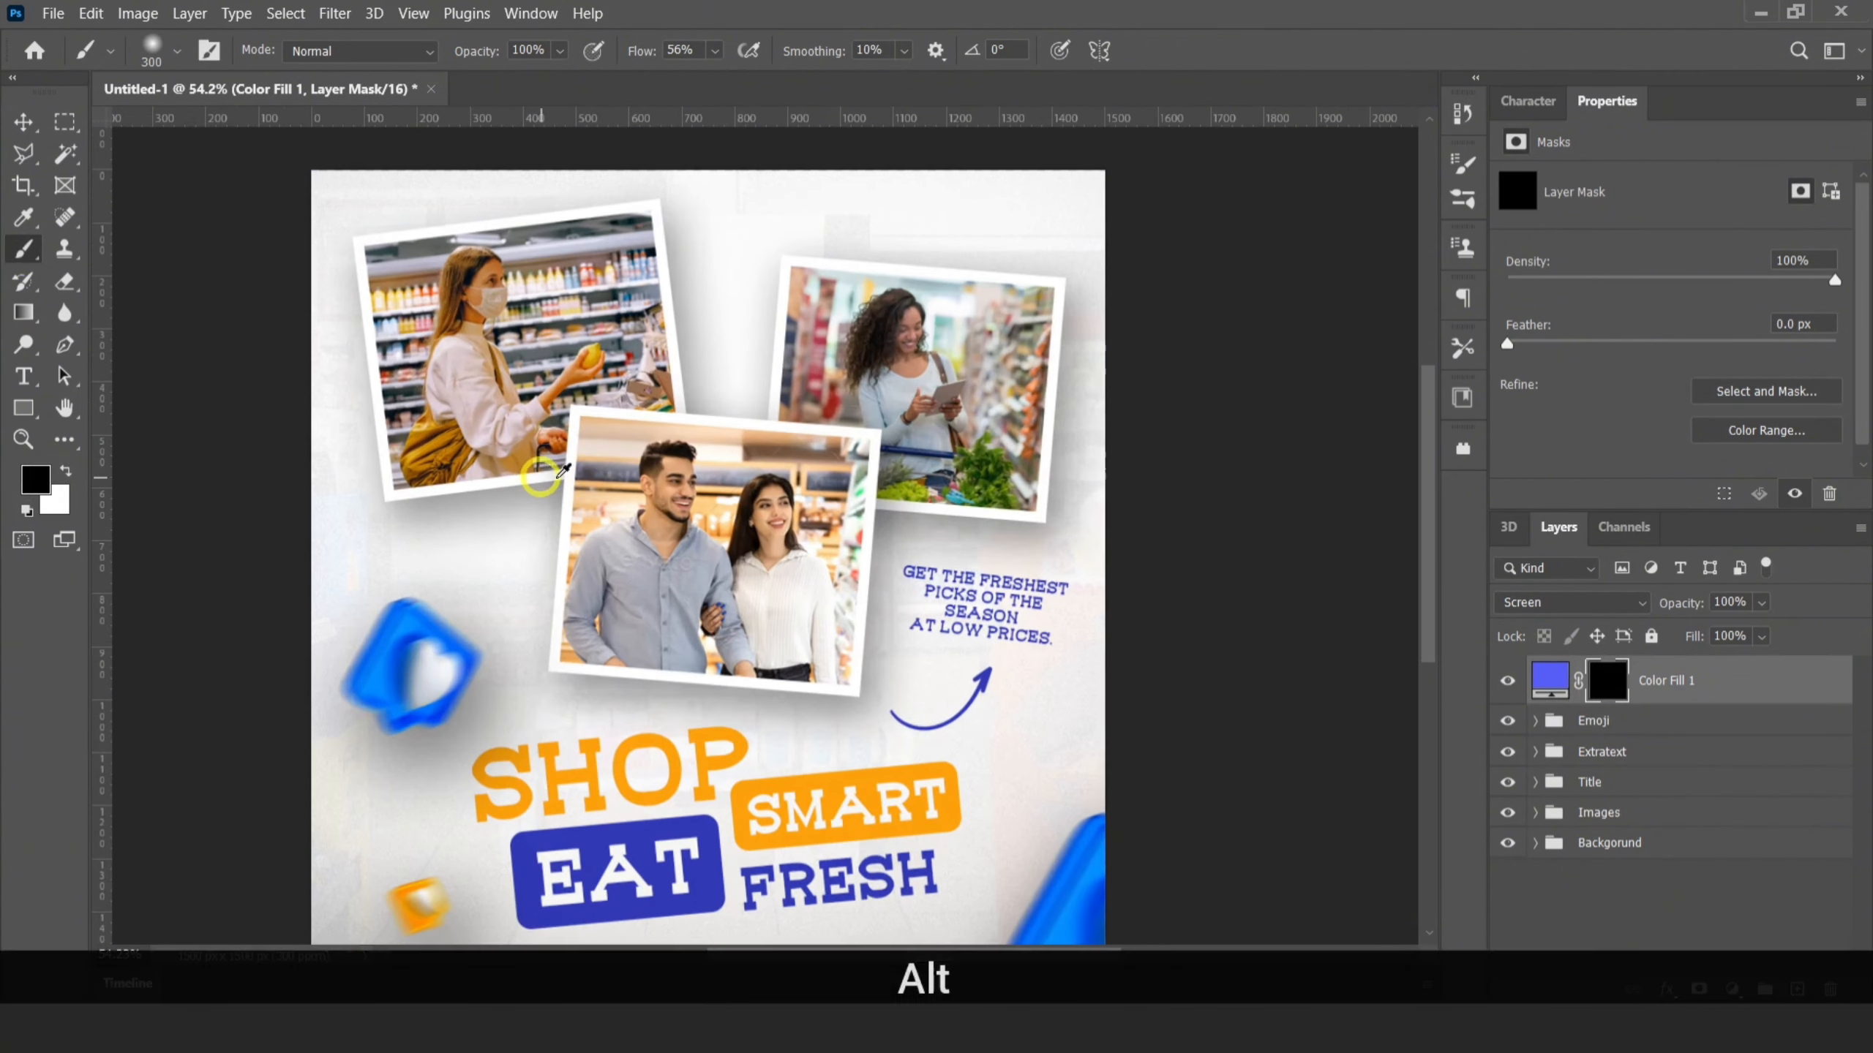
Paint white on the blue fill layer's mask with a 500 px soft brush to reveal blue glows around the photos and title
key(x)
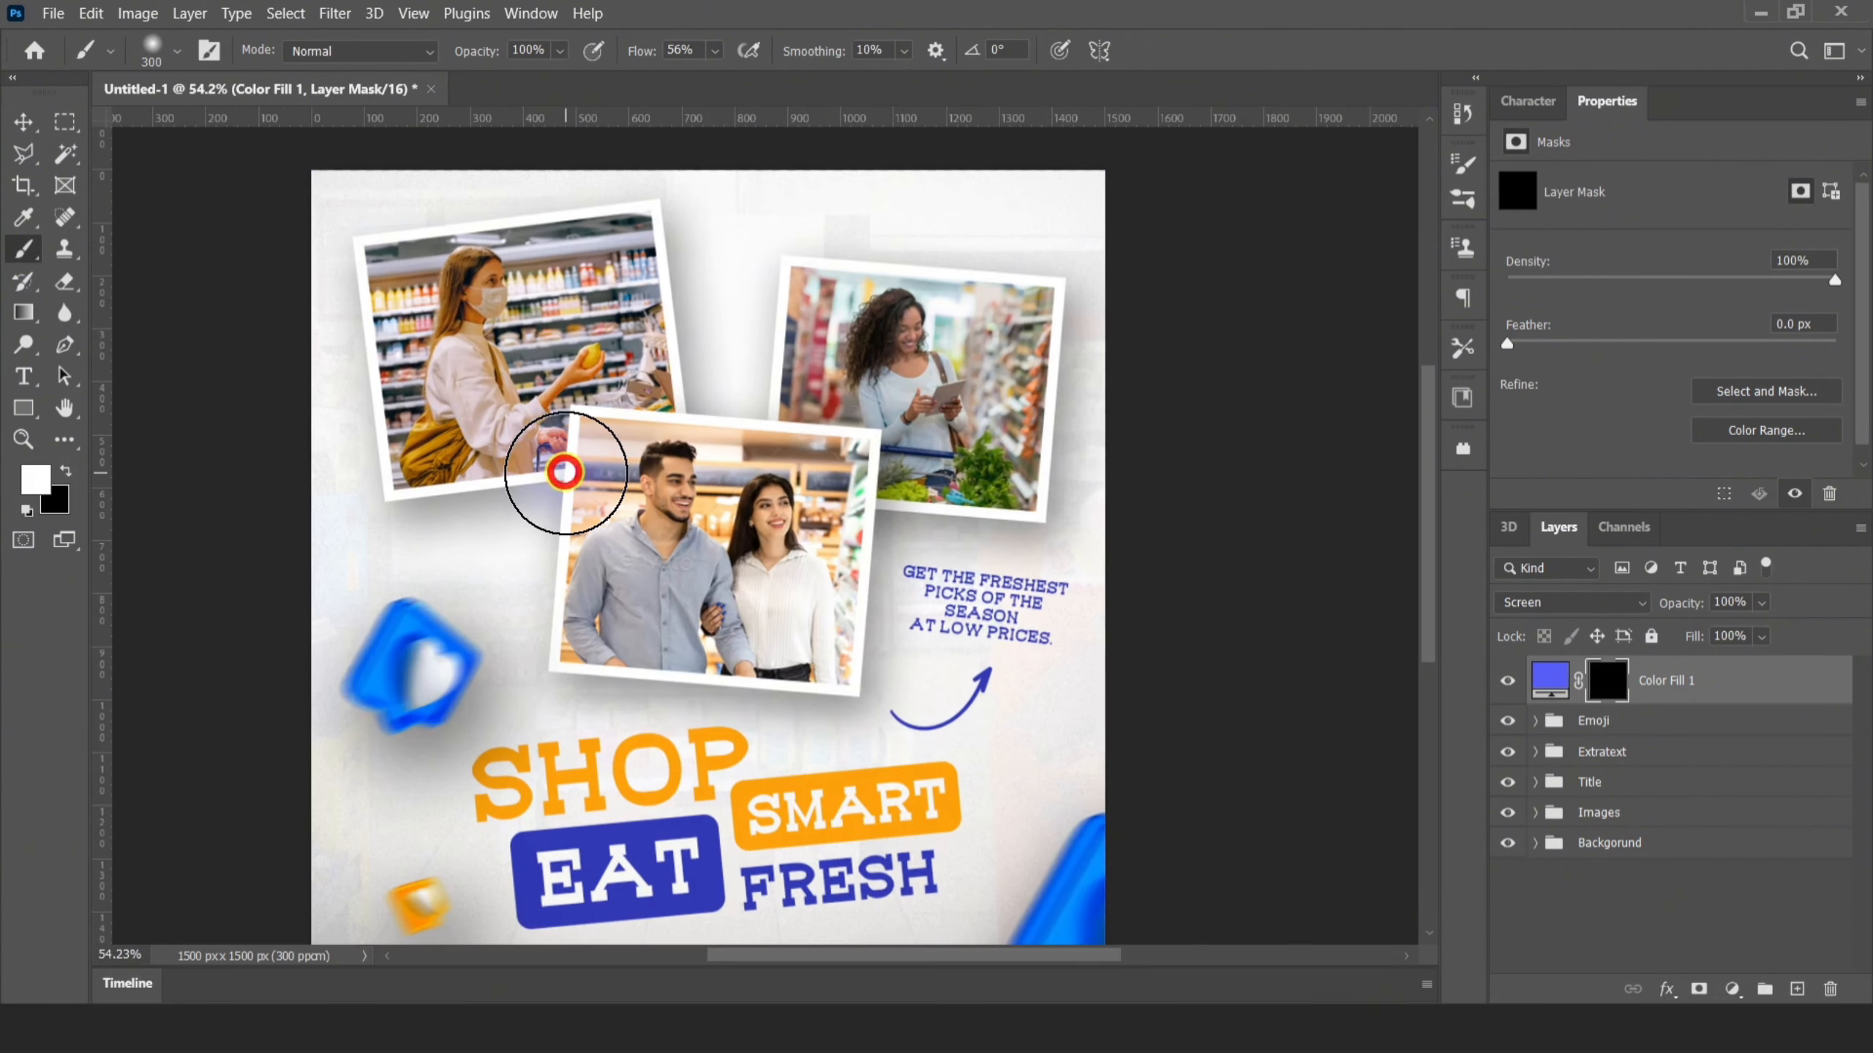
key(bracketright)
key(bracketright)
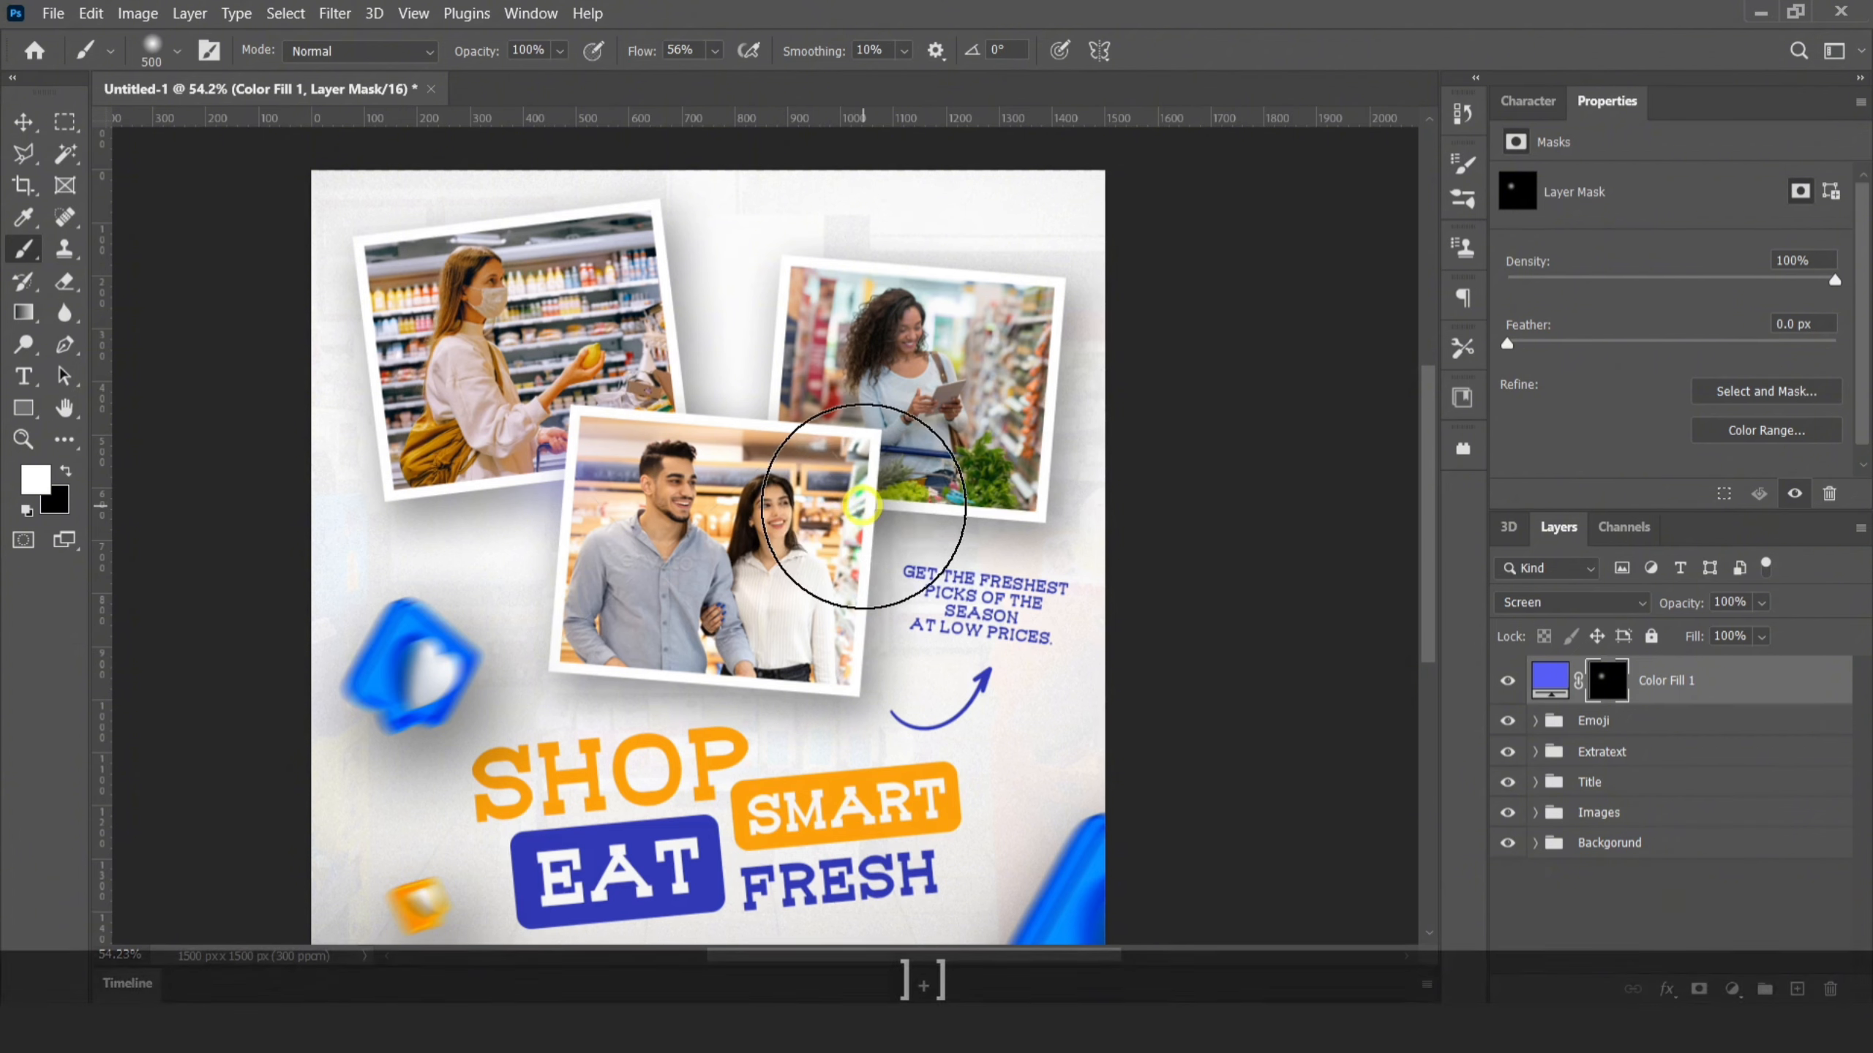
click(555, 694)
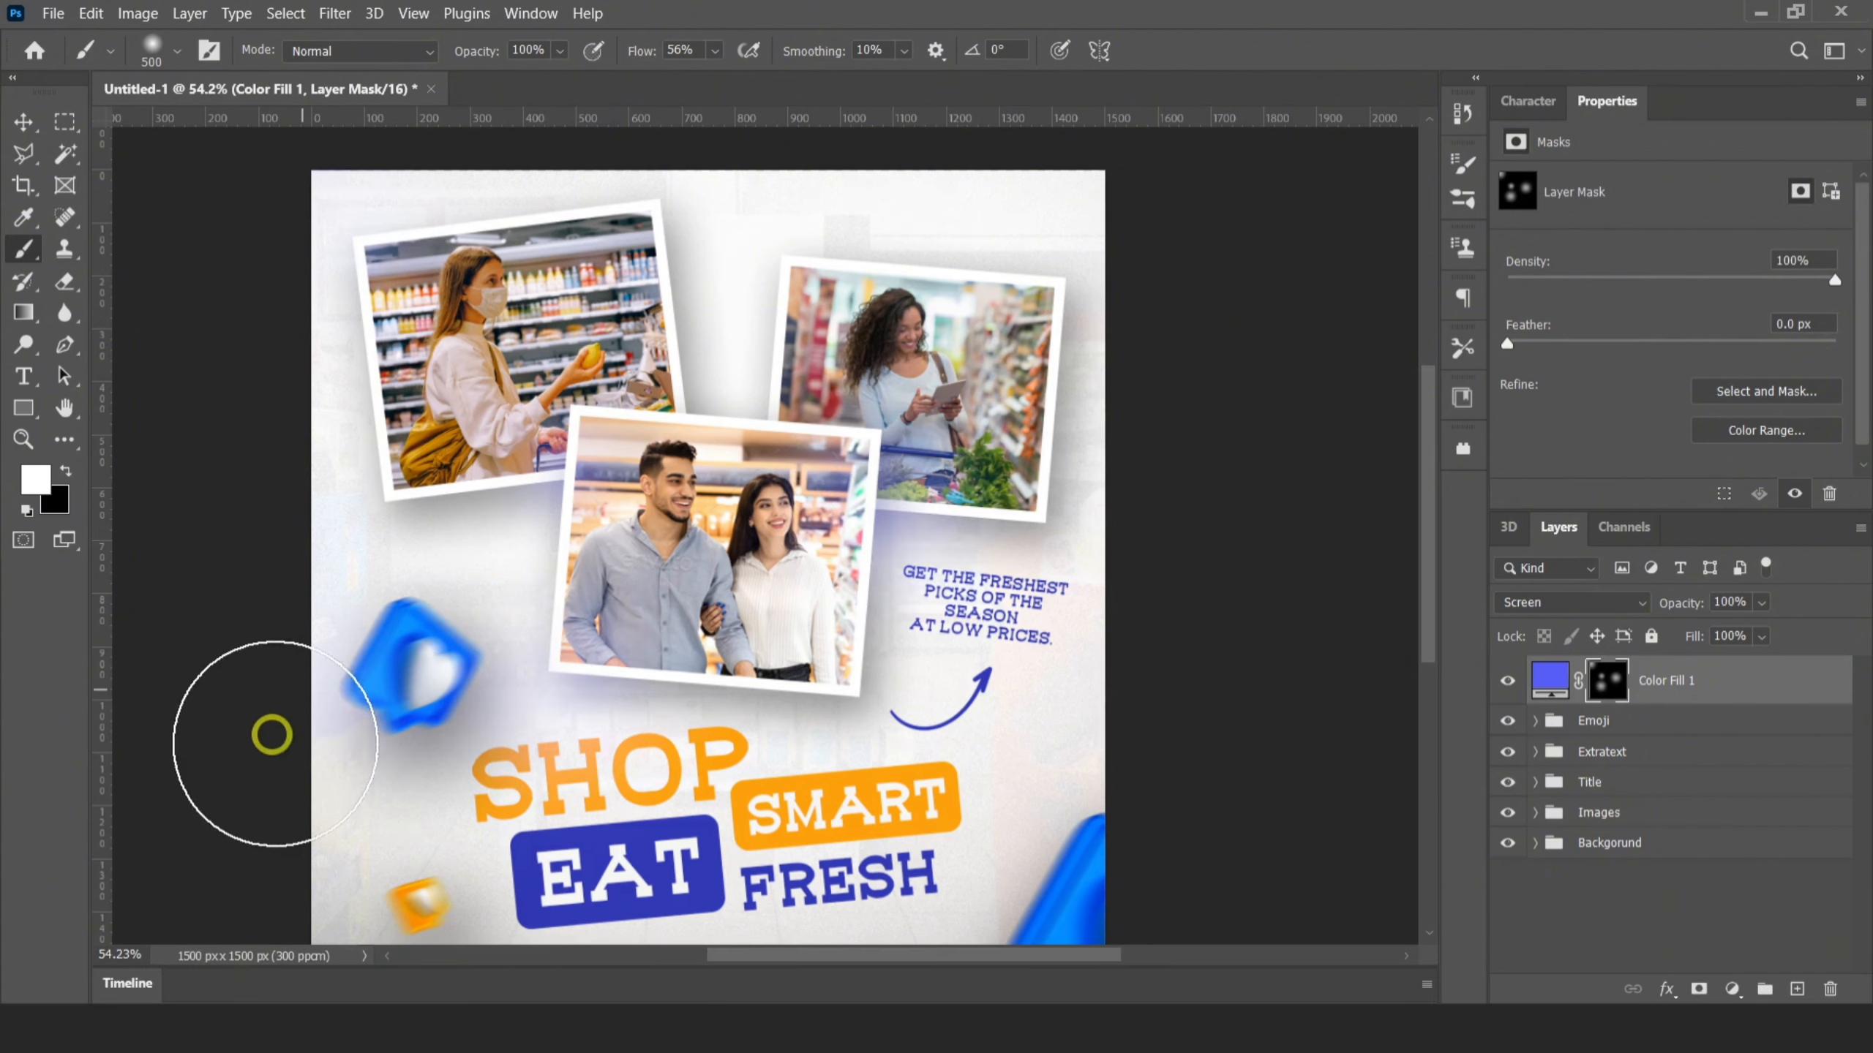
scroll(443, 452, down, 5)
scroll(768, 543, up, 1)
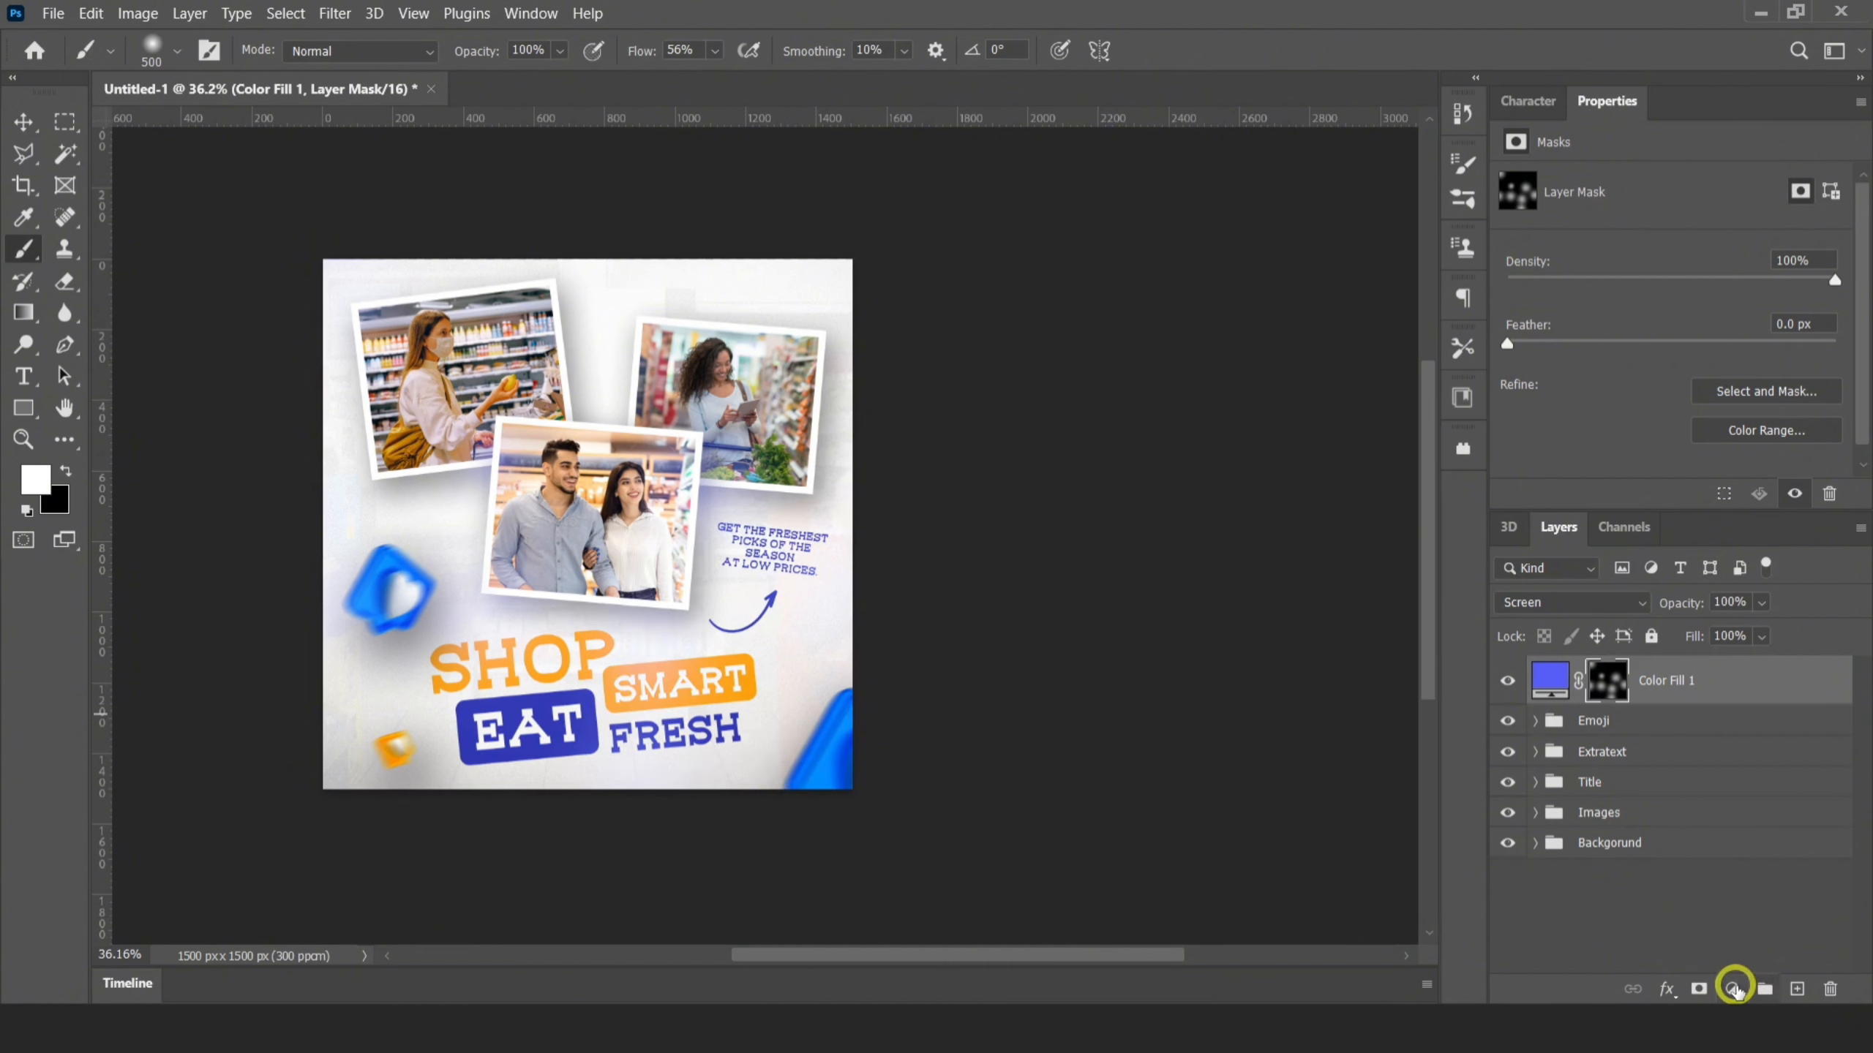
Add a bright orange solid color fill layer above the blue one and set its blend mode to Screen
click(1735, 988)
click(1710, 582)
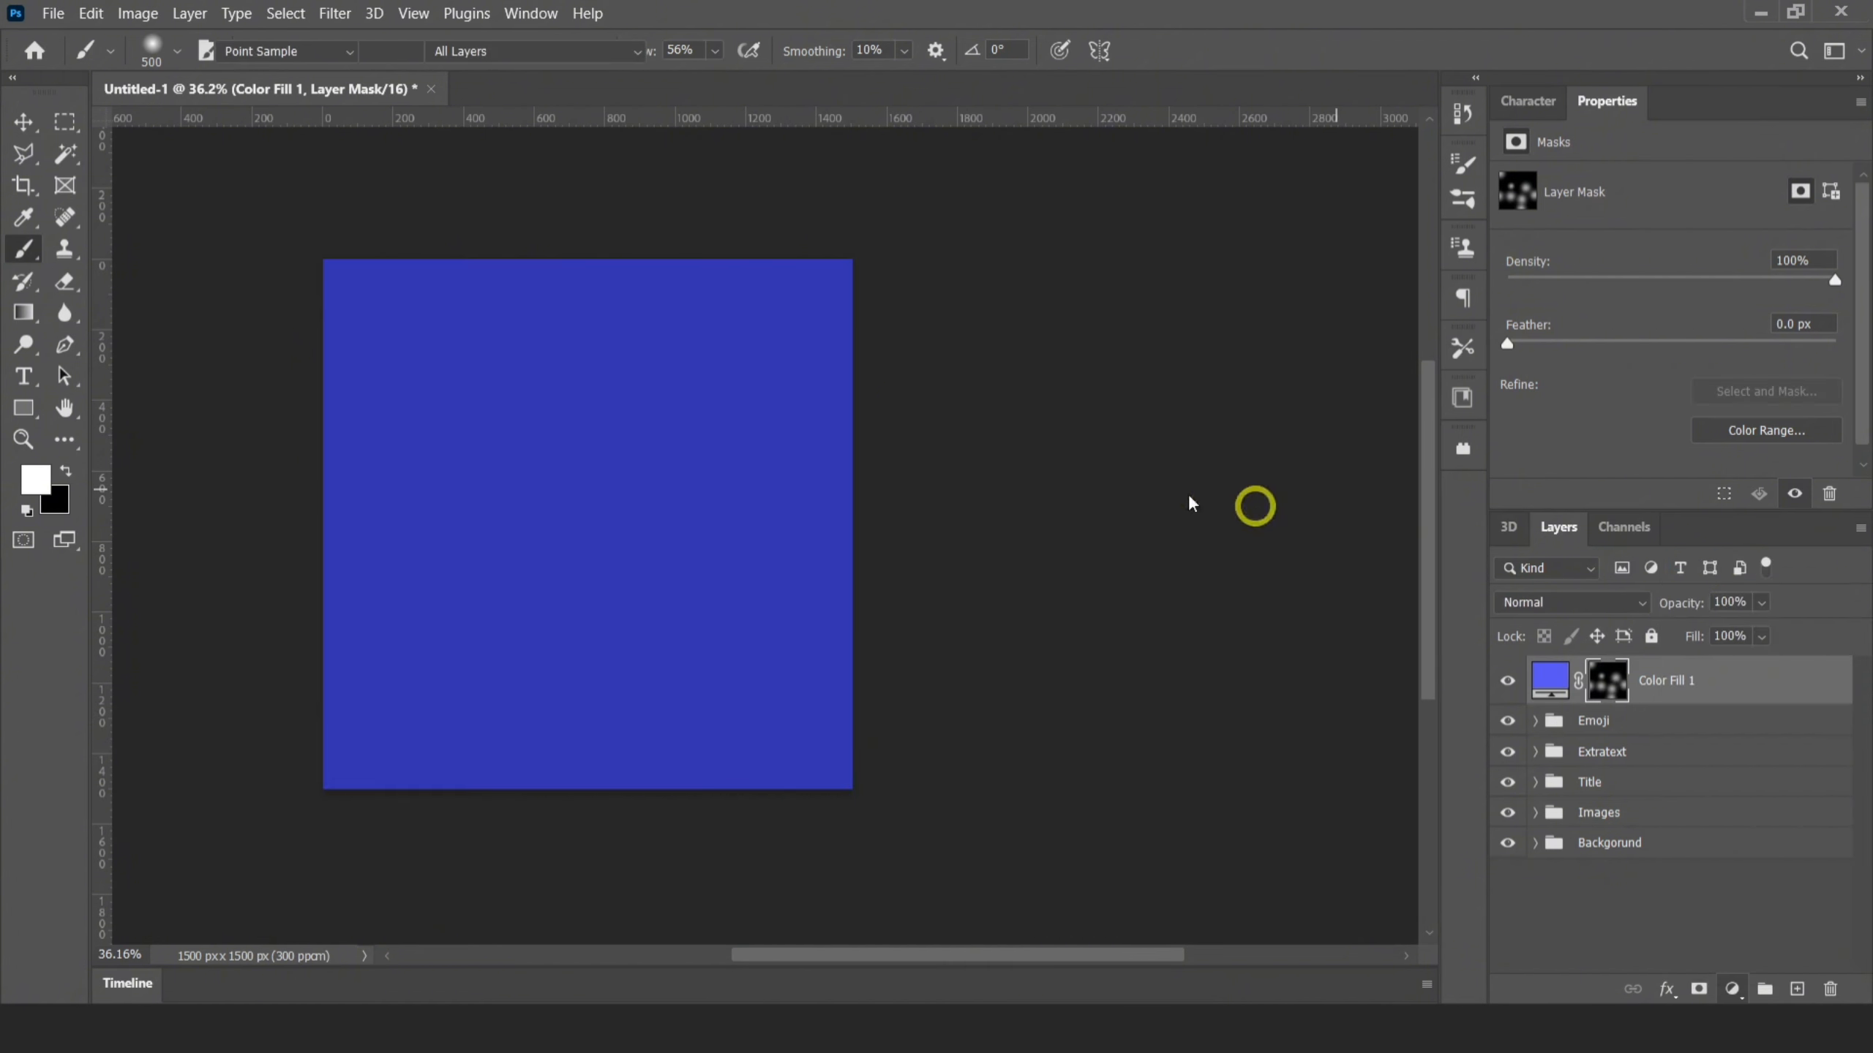
drag(1362, 451, 1362, 456)
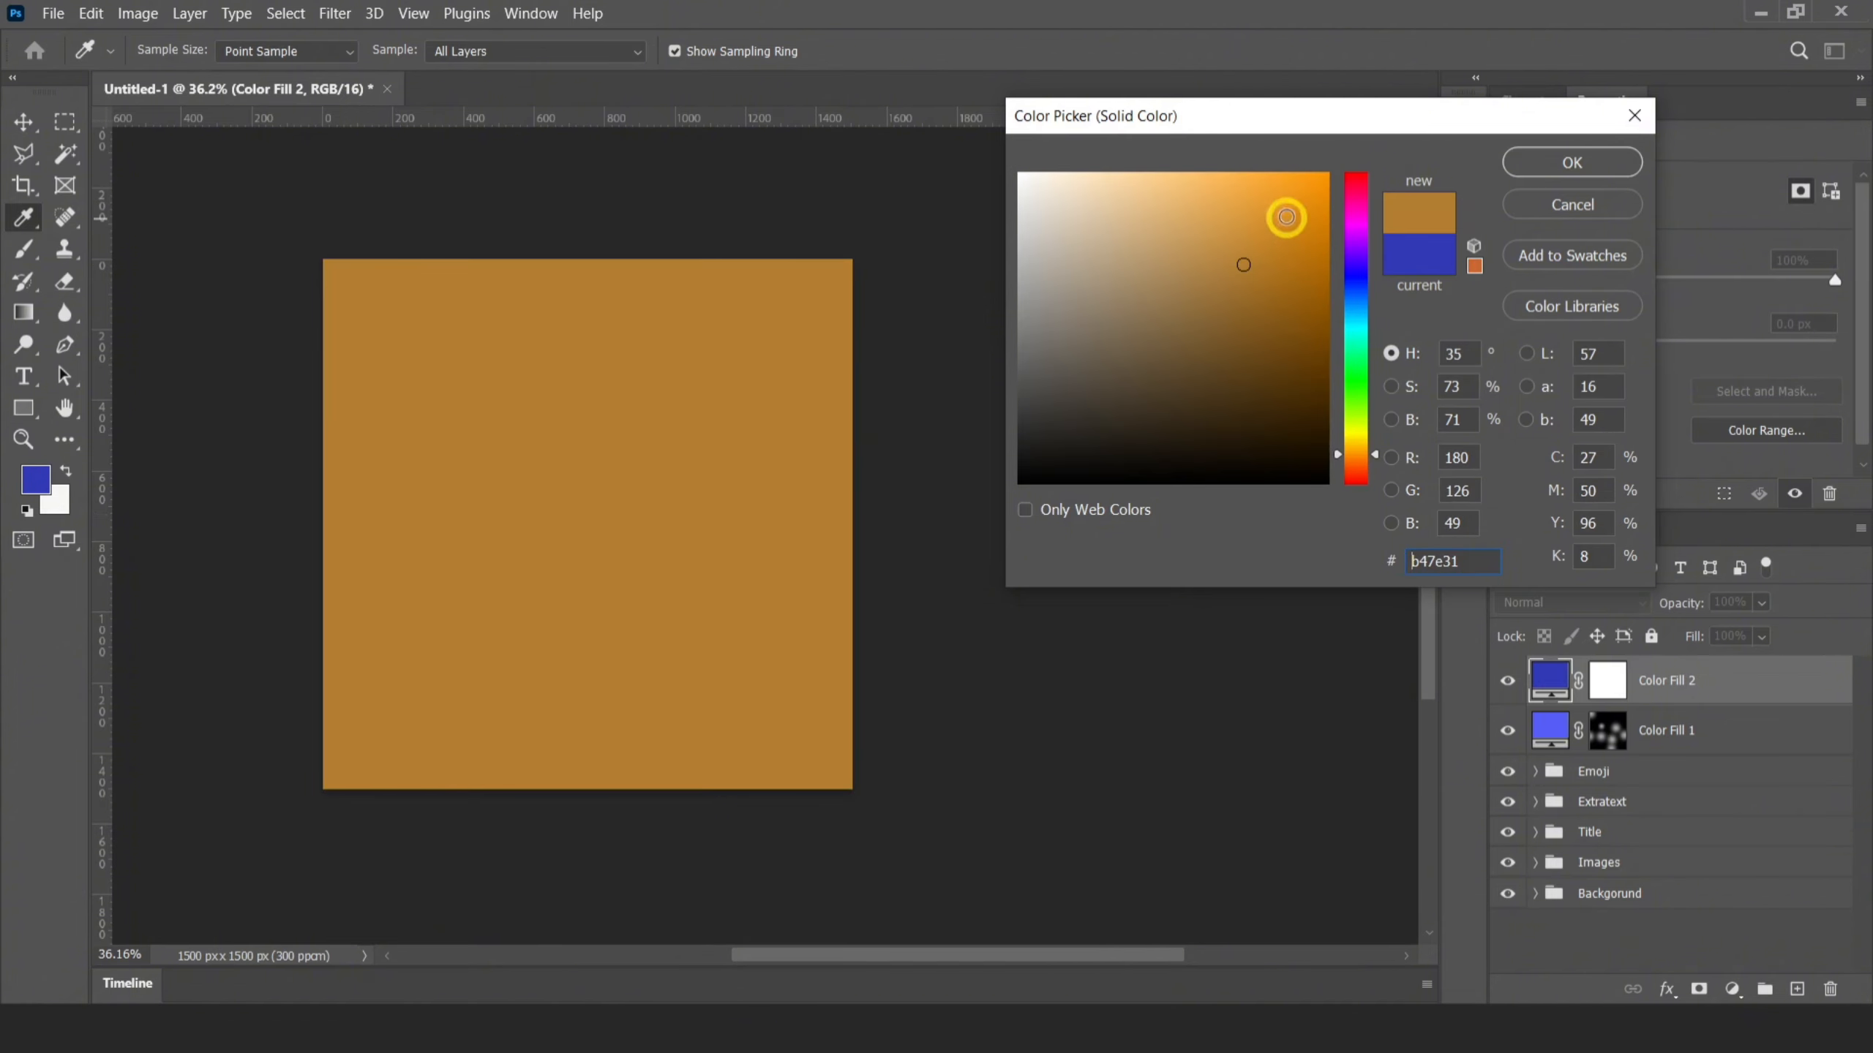
drag(1289, 220, 1274, 158)
click(1574, 163)
click(1600, 616)
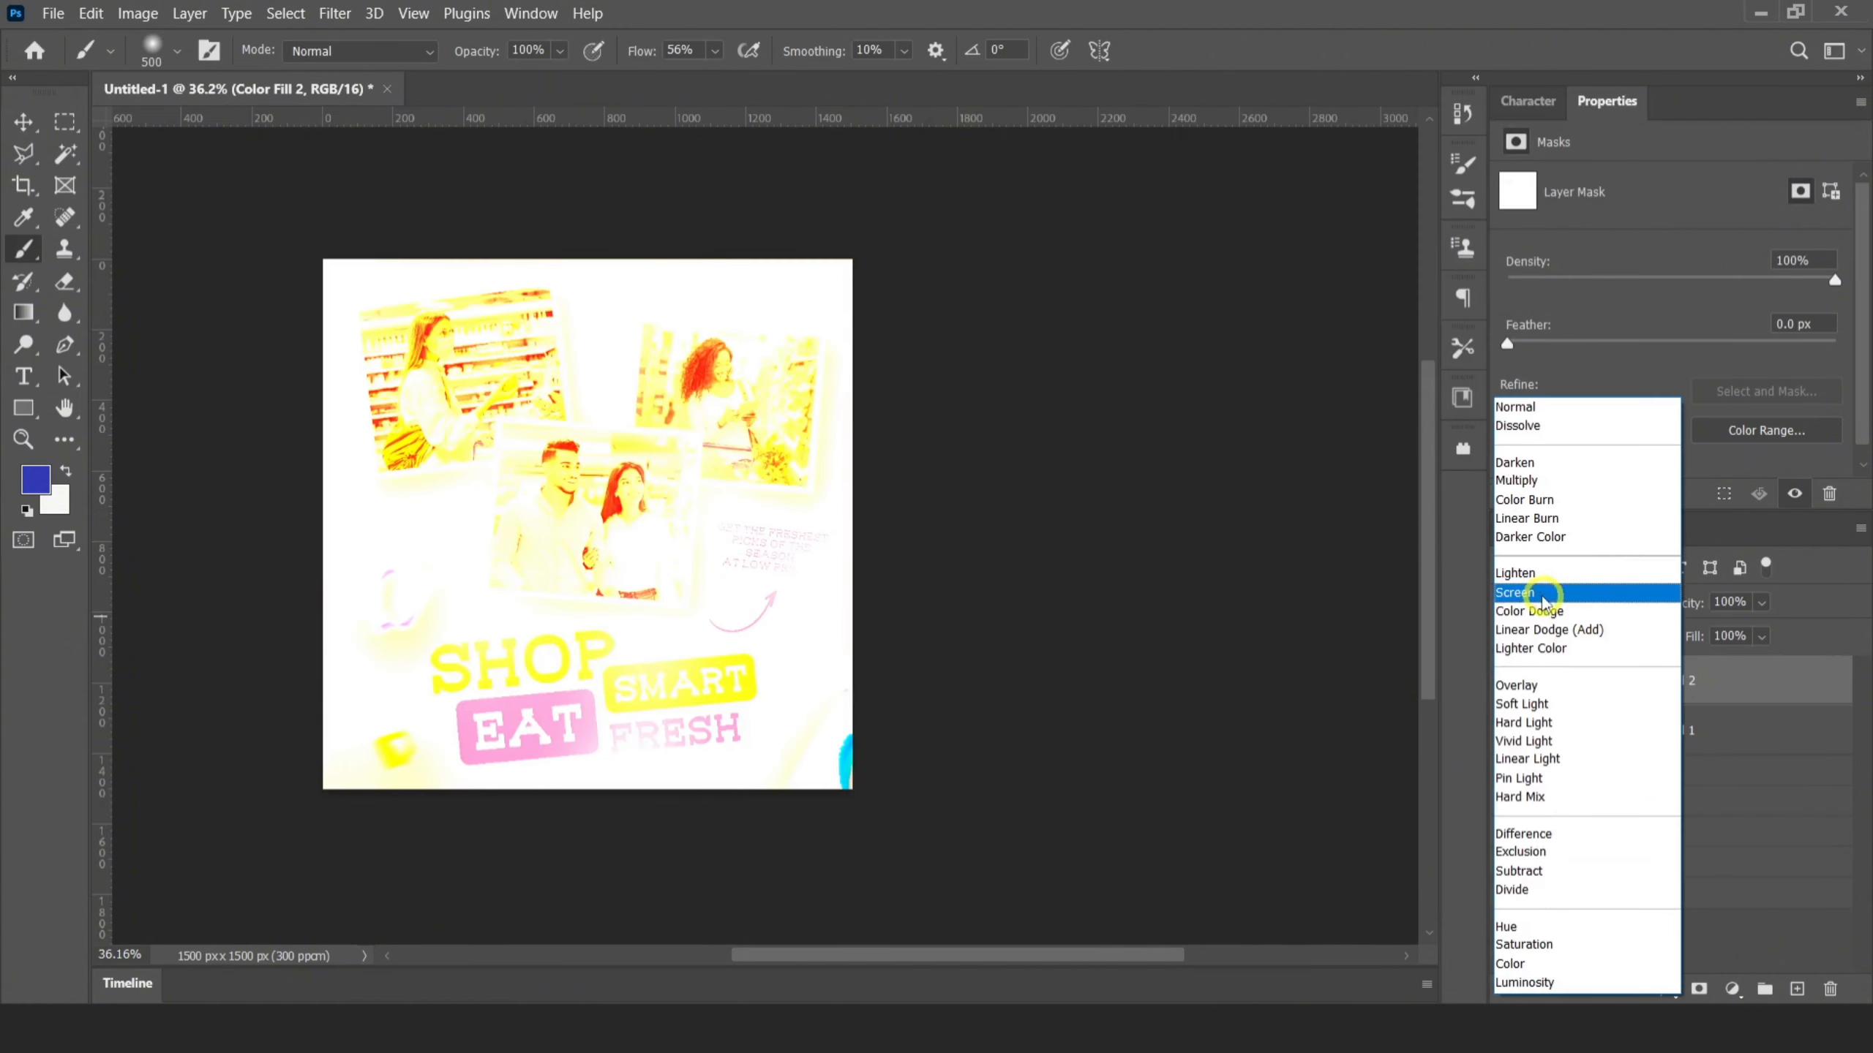
click(1589, 594)
Fill the orange fill layer's mask with black and make white the foreground color
click(1607, 680)
key(d)
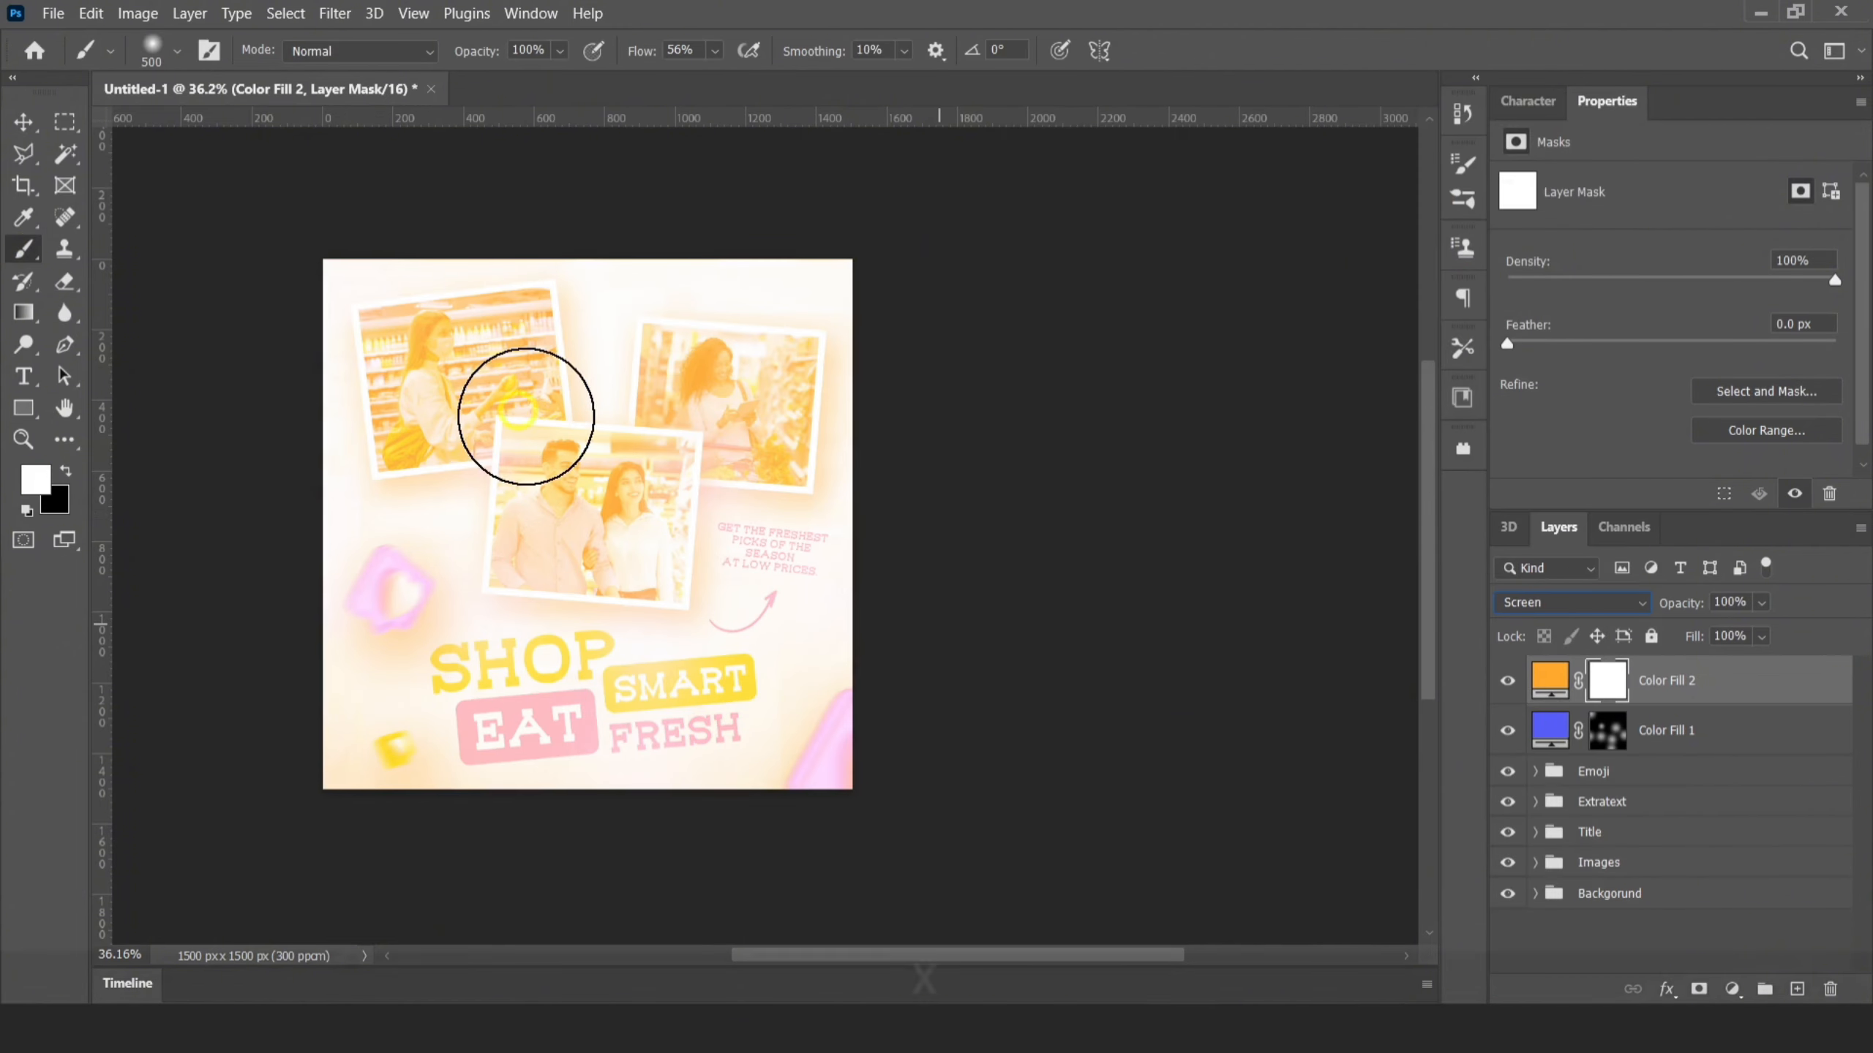
click(65, 469)
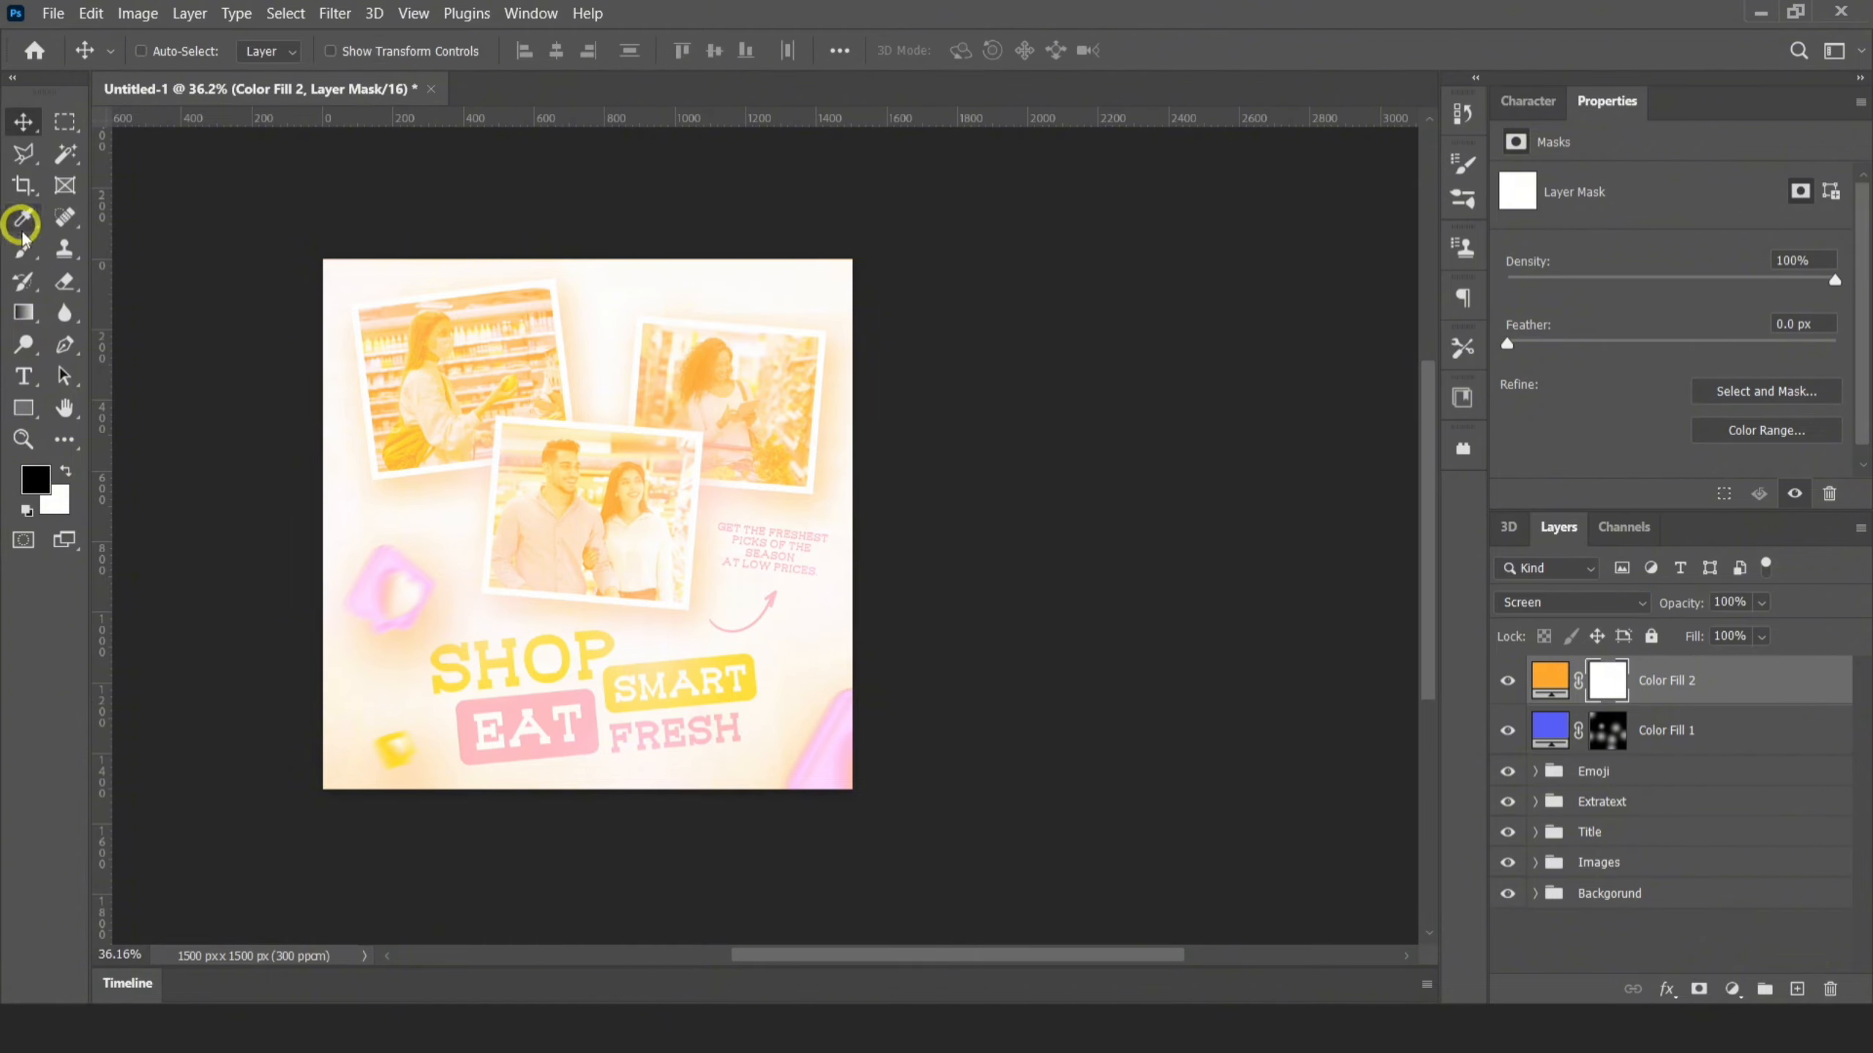
key(alt+BackSpace)
key(x)
Paint soft white spots on the orange fill's mask around the photos and design edges, using brush sizes of 500 and 250 px
scroll(691, 537, up, 3)
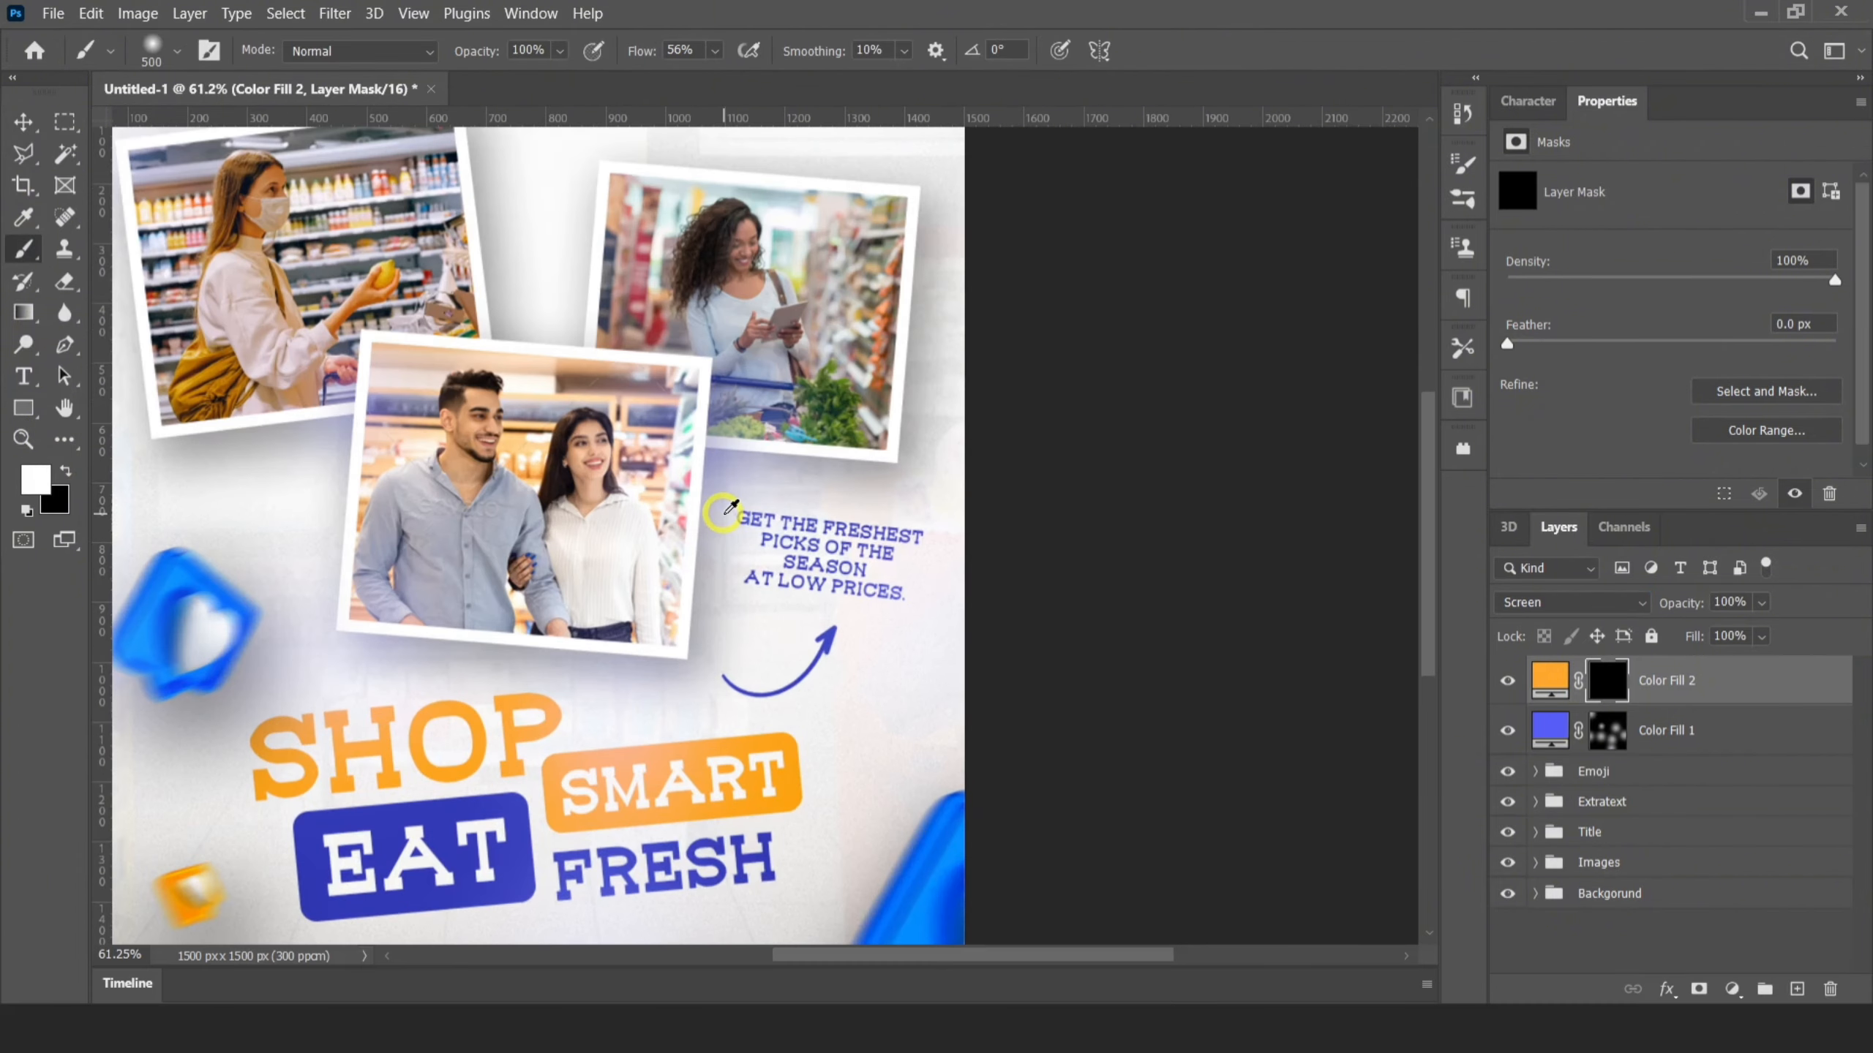
click(891, 257)
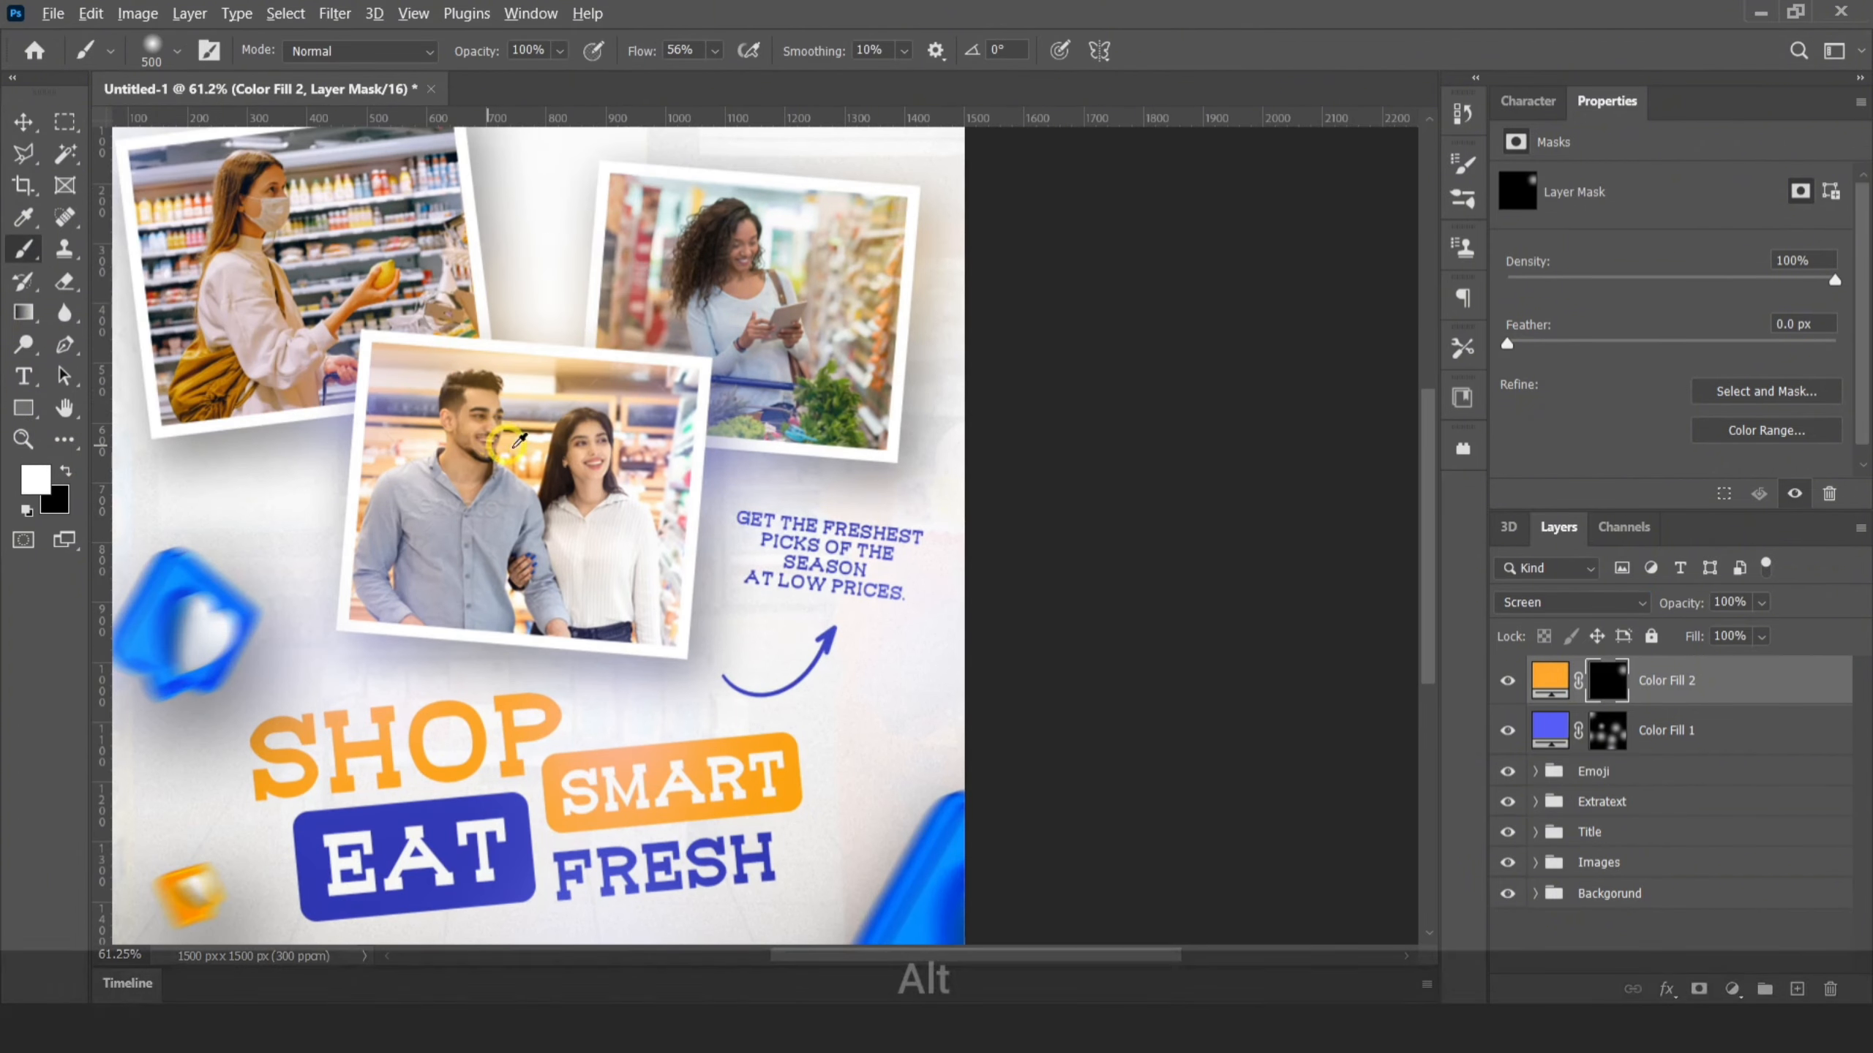
scroll(542, 327, down, 2)
click(476, 251)
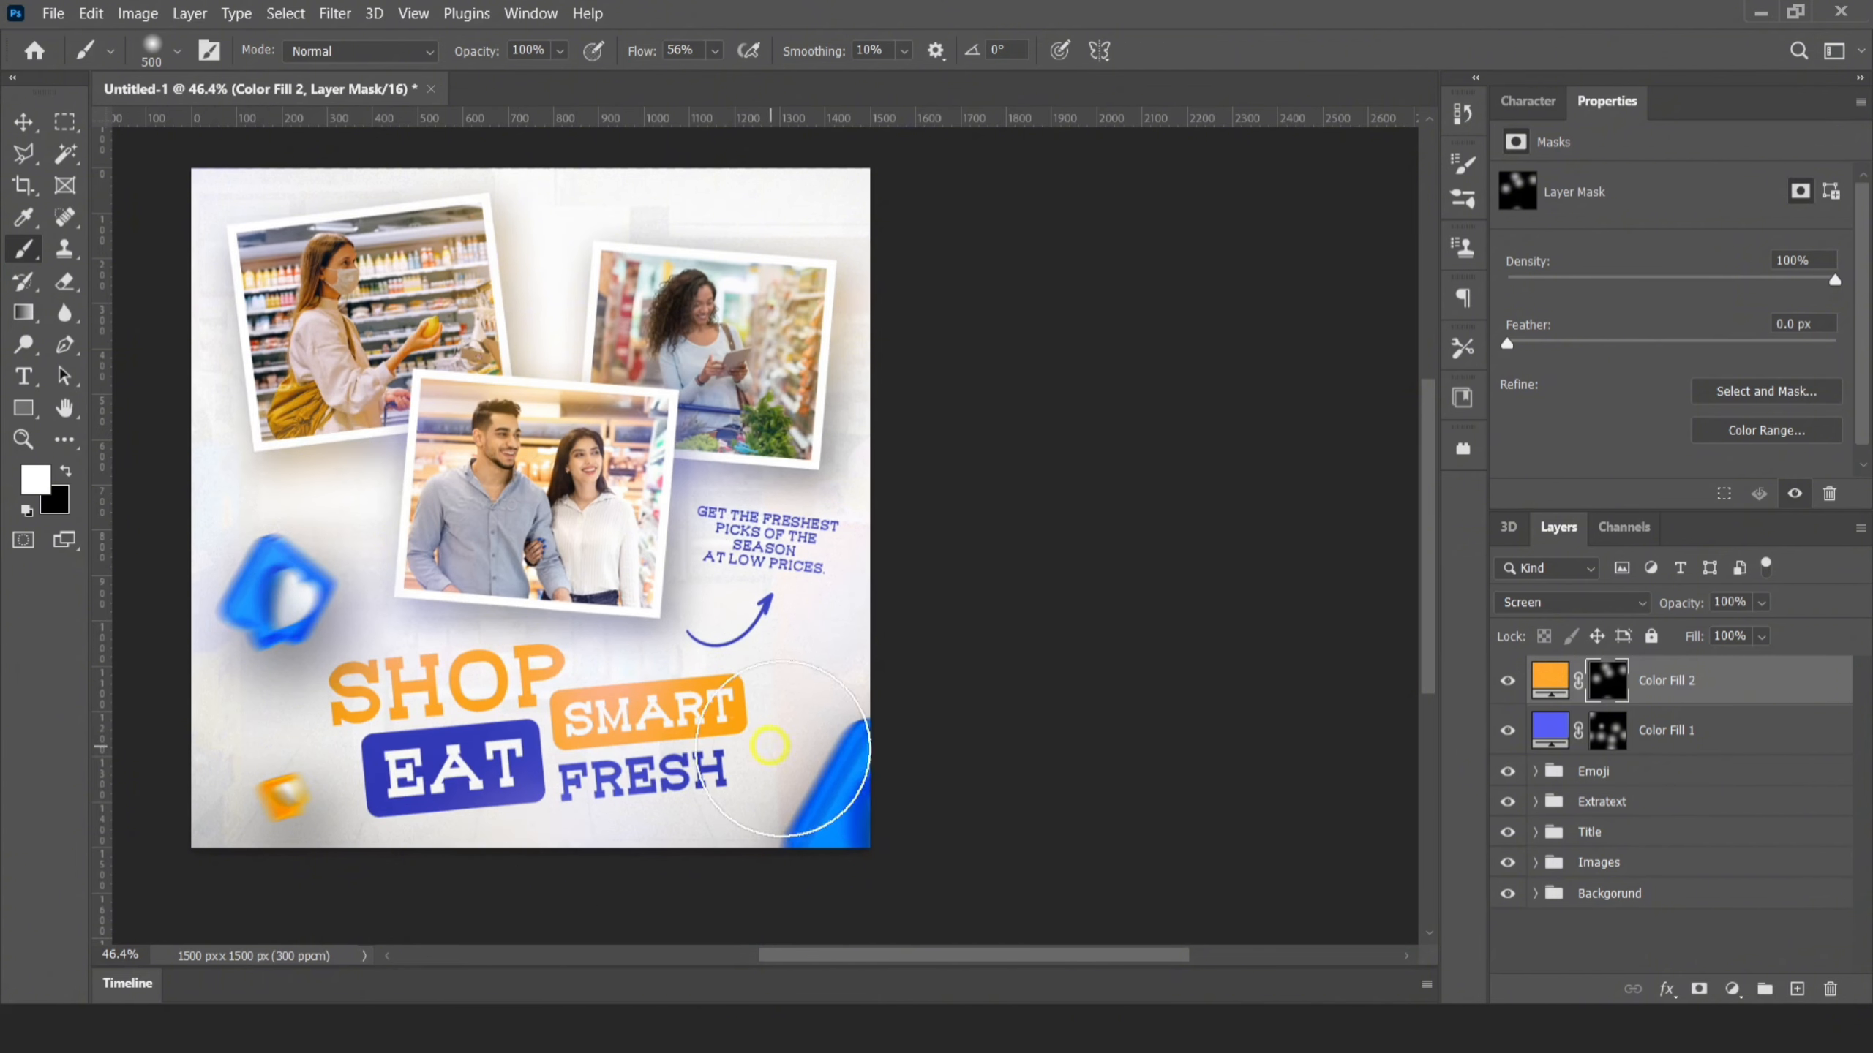
scroll(811, 923, down, 2)
scroll(549, 539, up, 2)
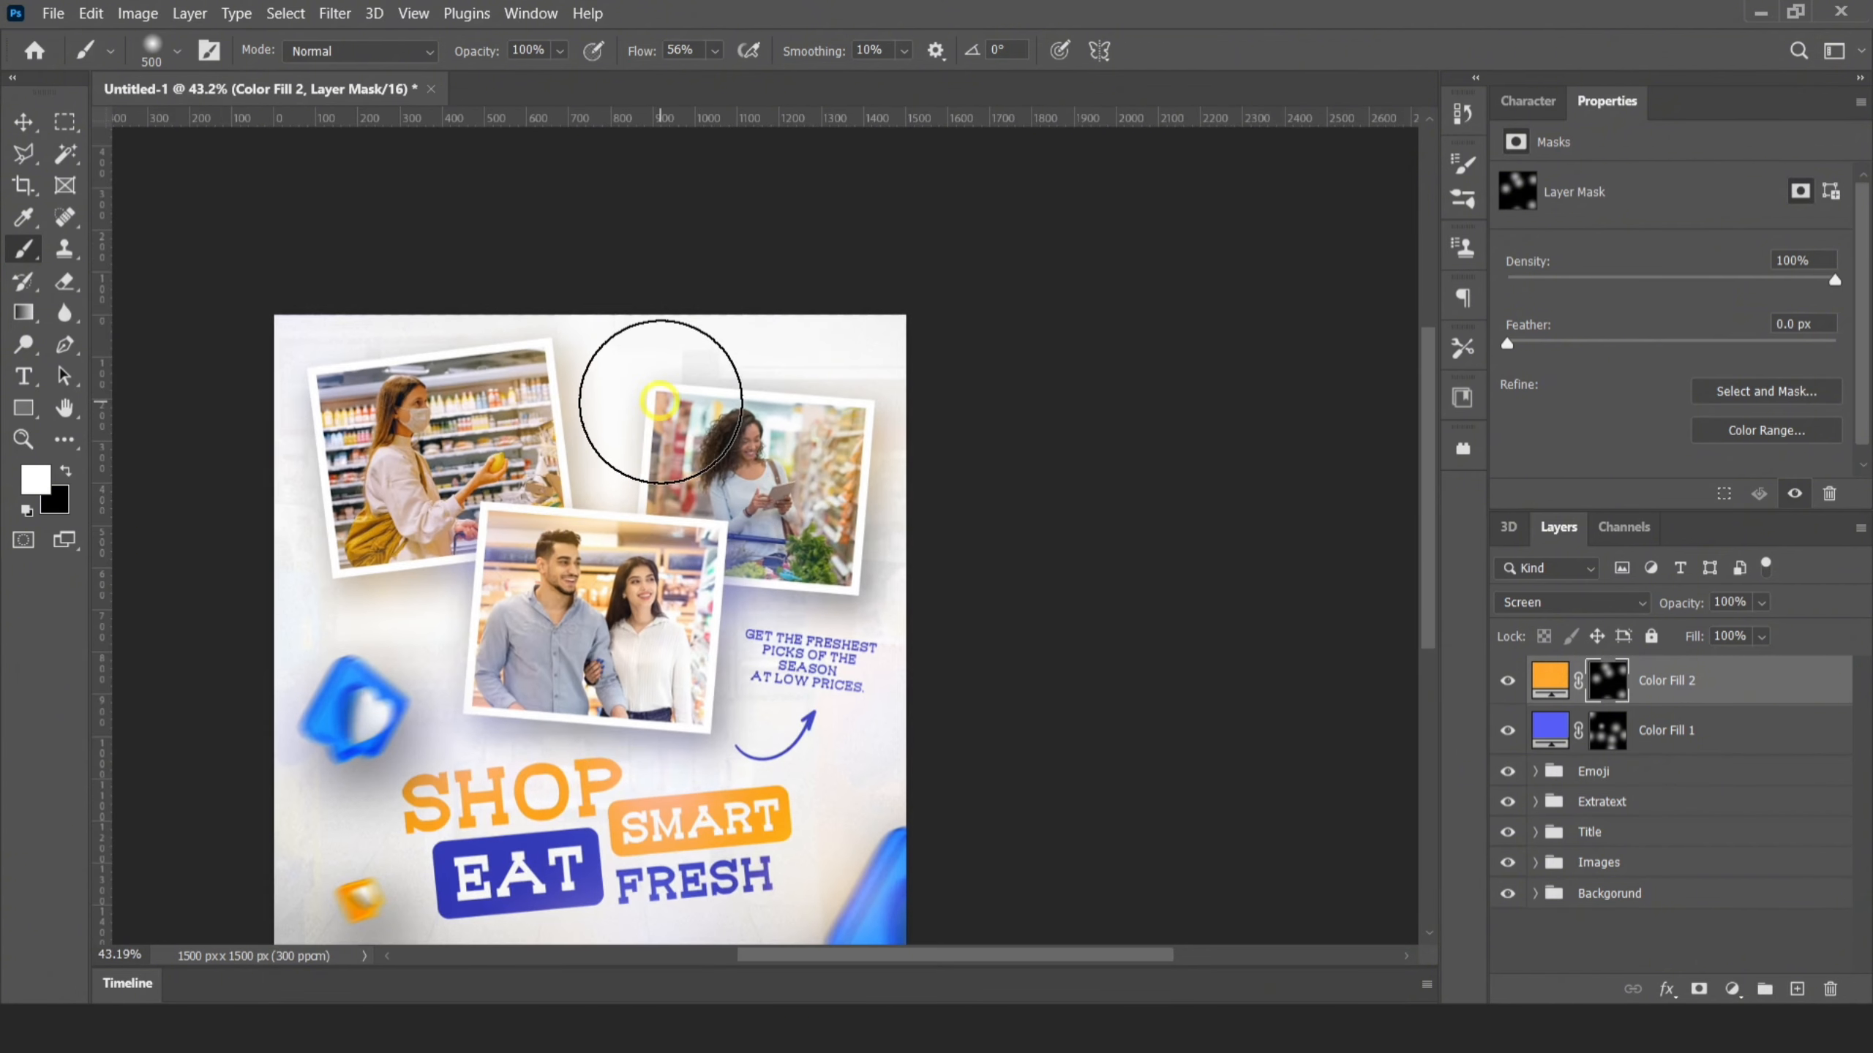
key(bracketleft)
key(bracketleft)
key(bracketleft)
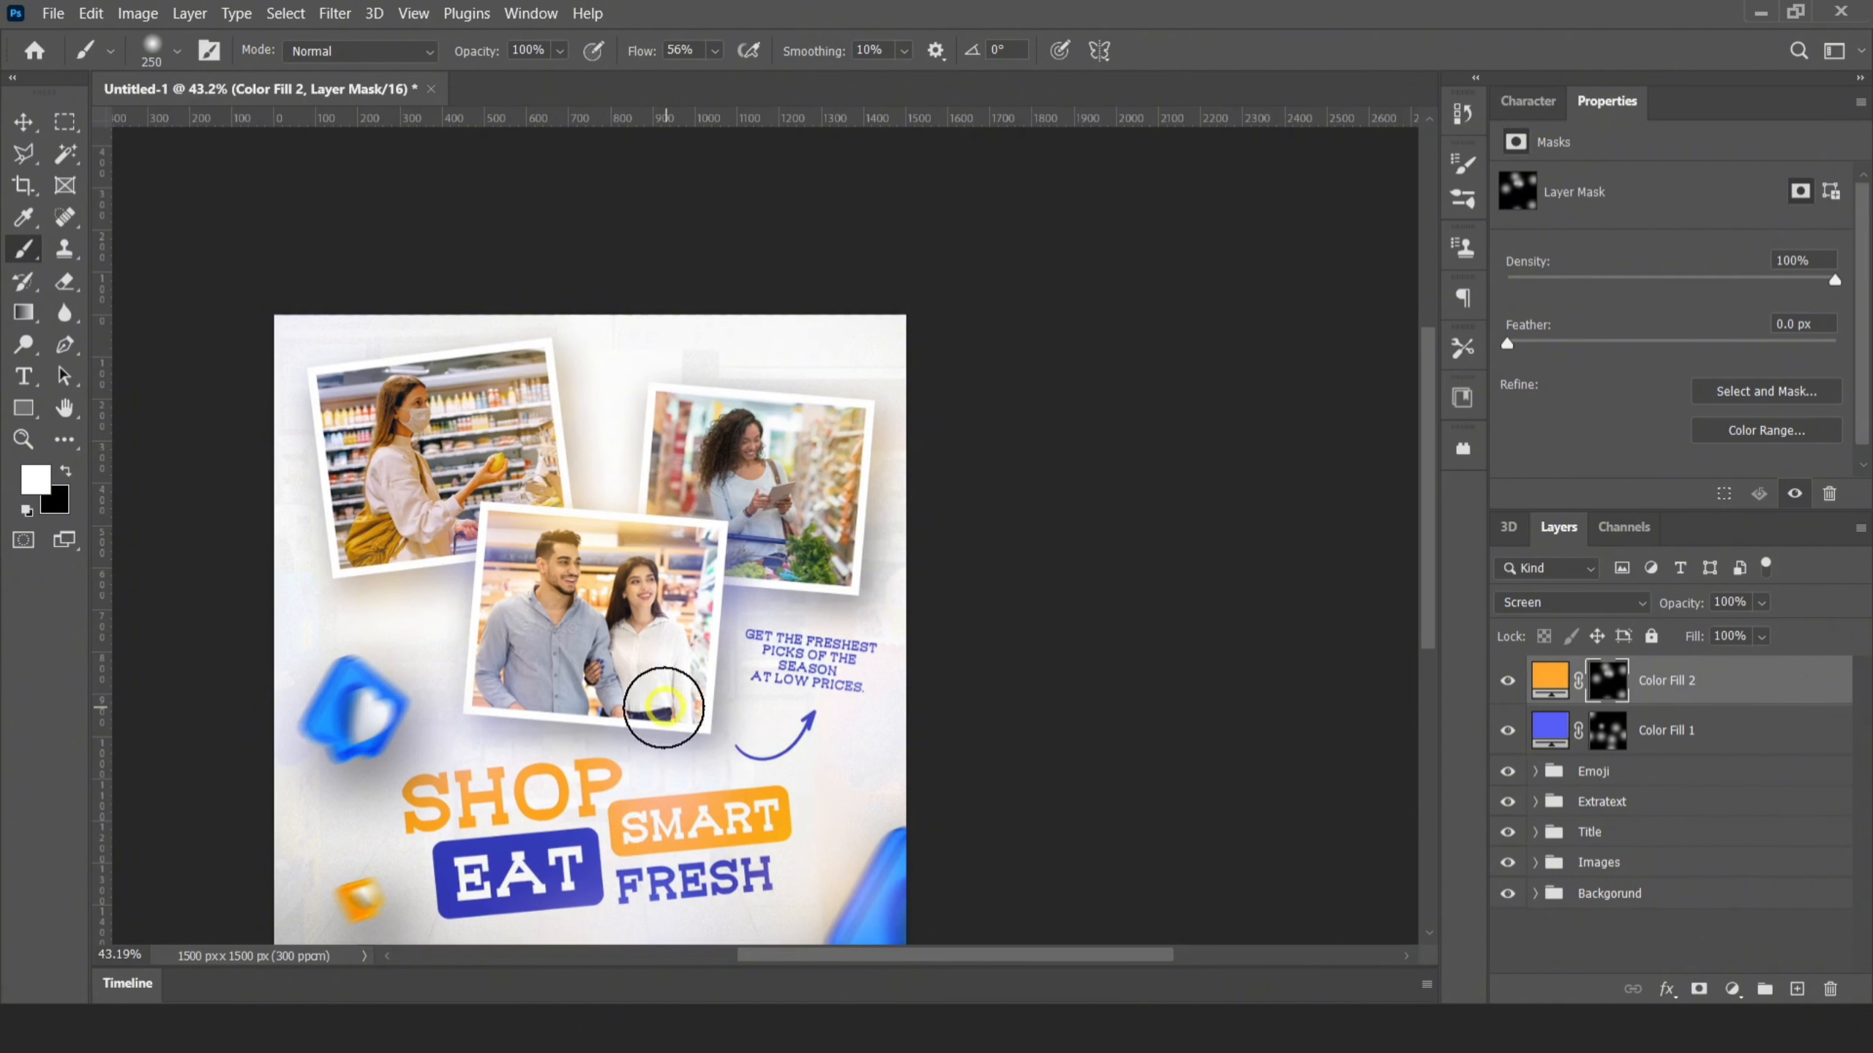
scroll(669, 595, down, 2)
scroll(670, 595, up, 1)
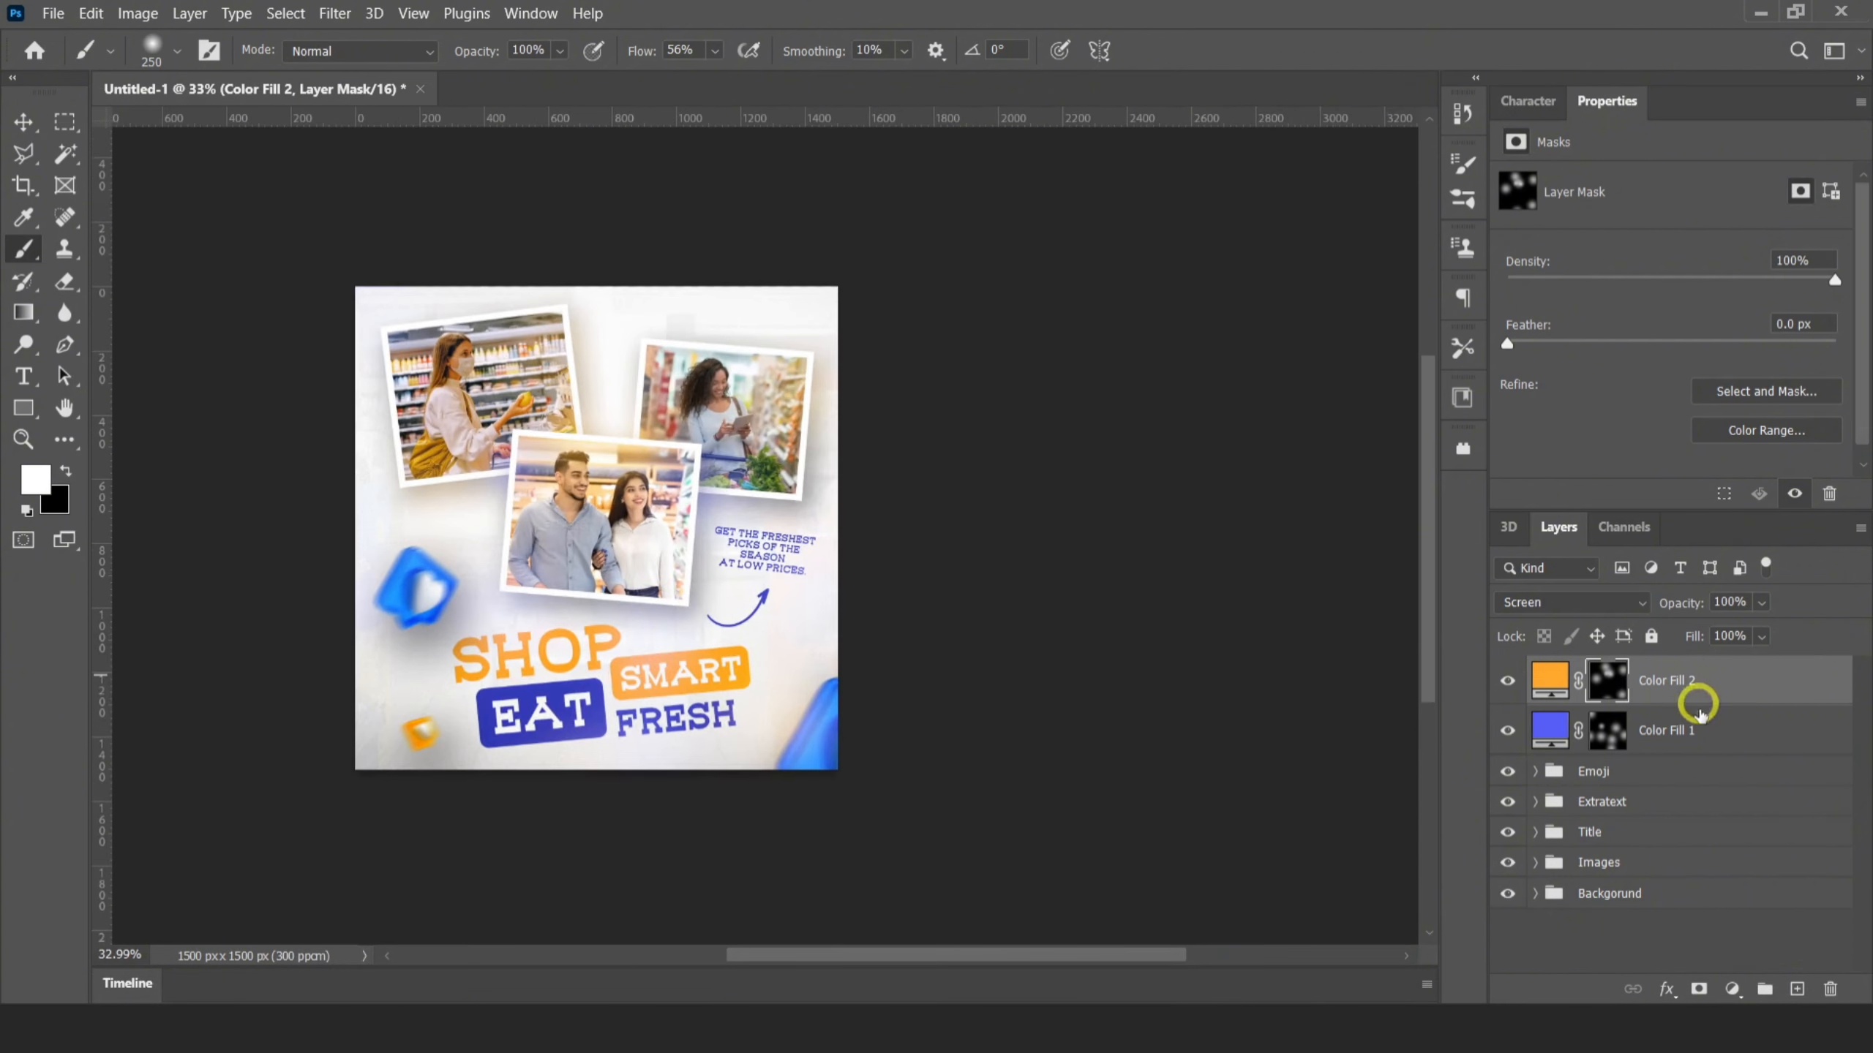
Group the orange and blue color fill layers and name the group Glows
shift+click(1675, 730)
key(ctrl+g)
double_click(1587, 671)
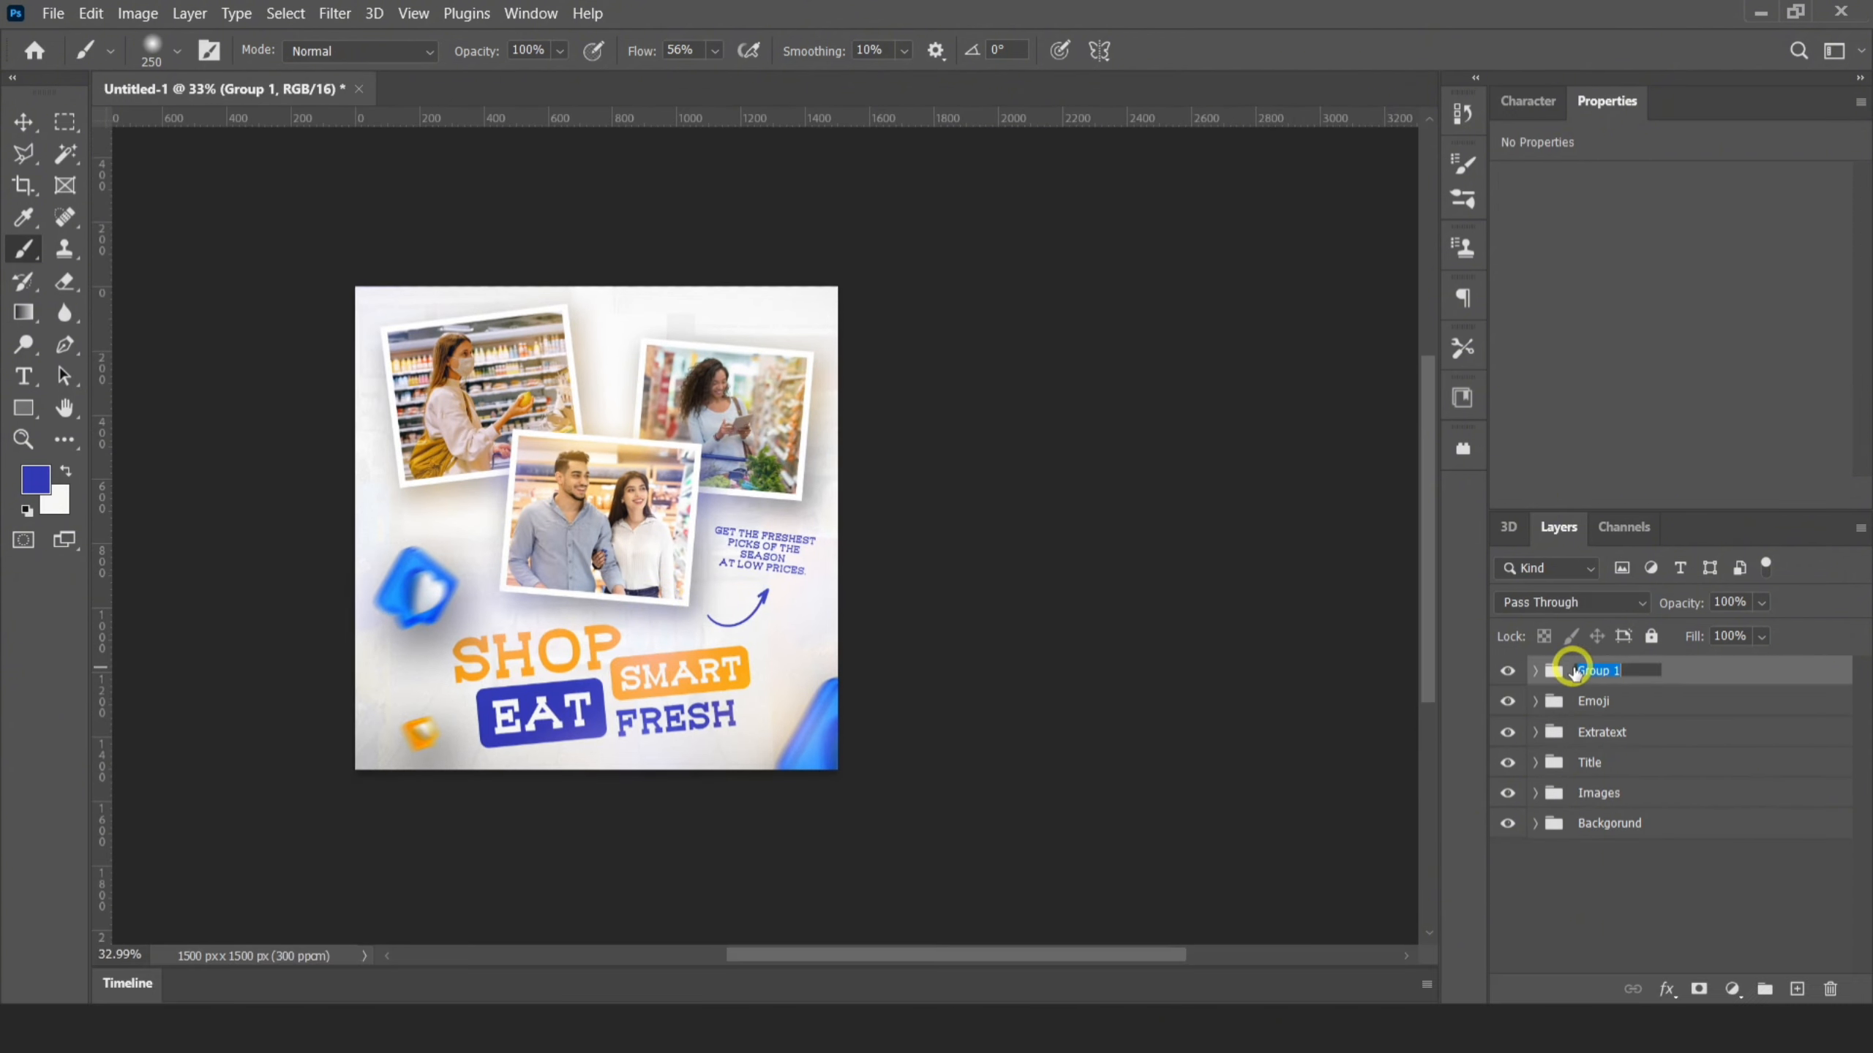
key(BackSpace)
text(Glows)
key(Return)
Stamp all visible layers into a new layer on top and open the Camera Raw Filter for it
key(ctrl+shift+alt+e)
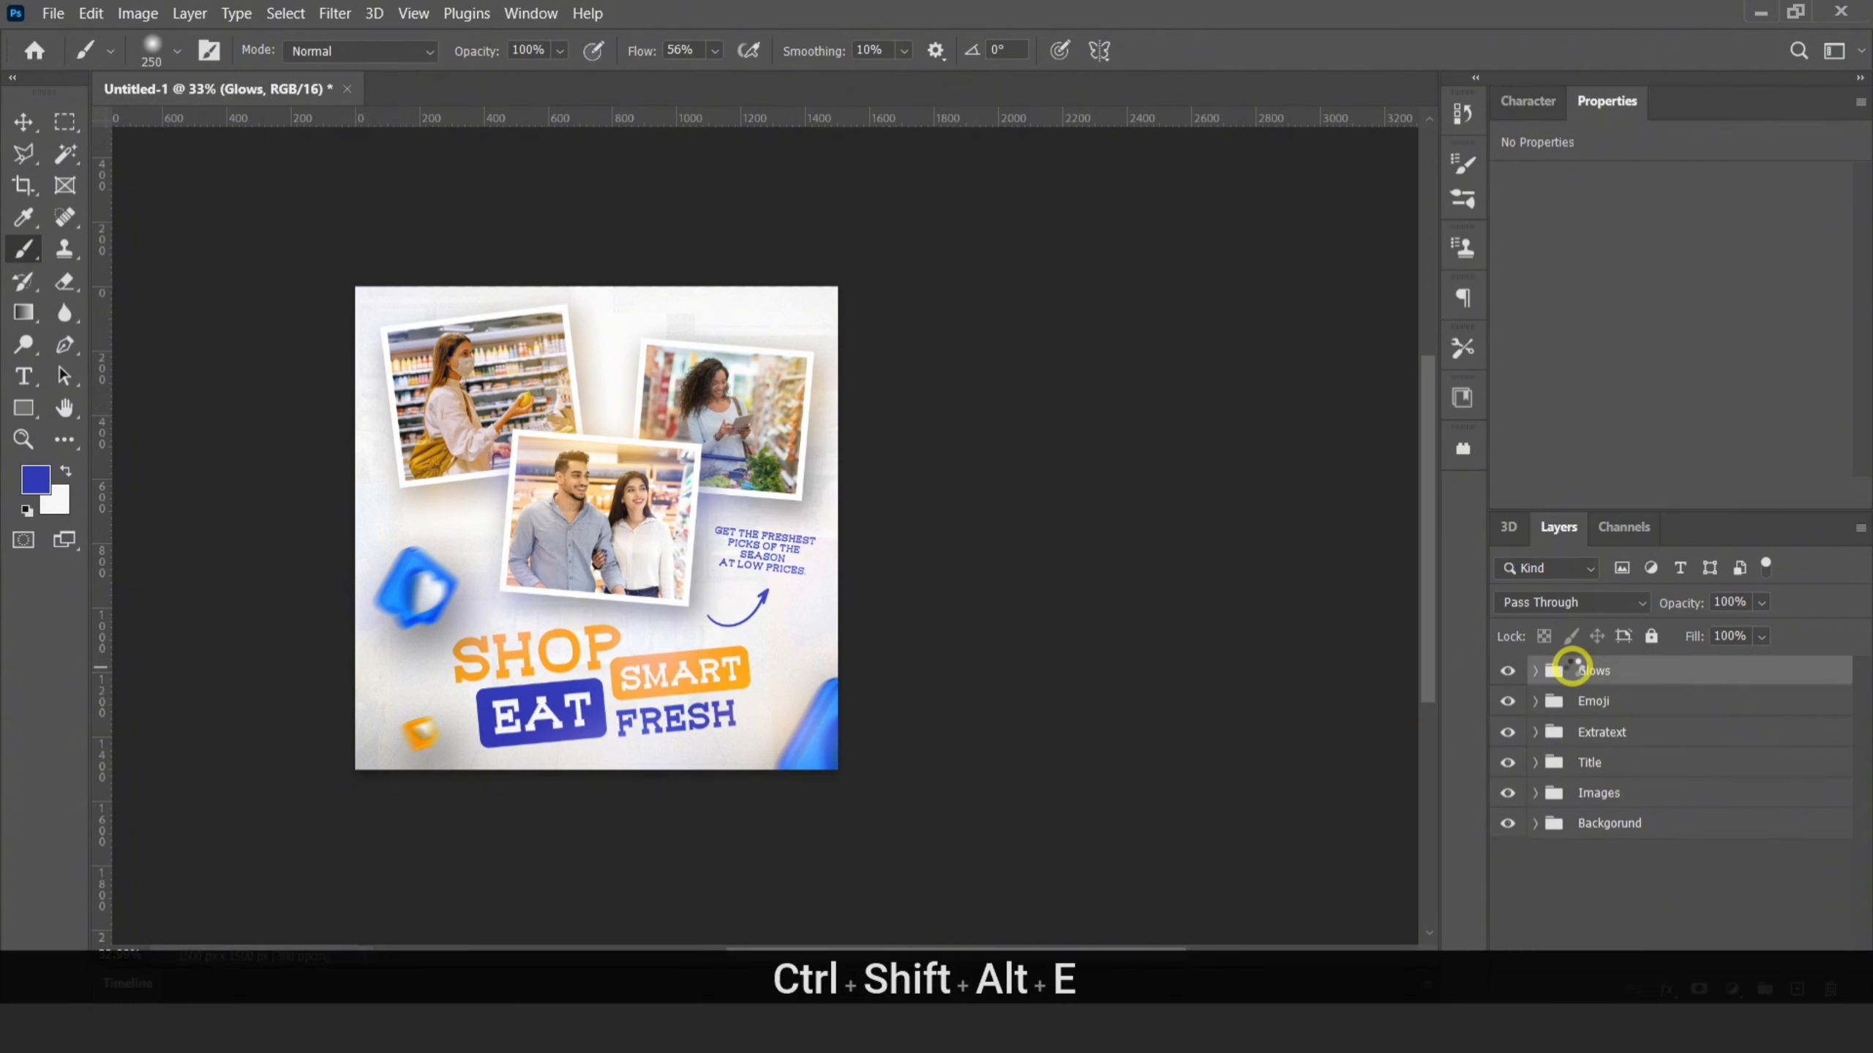
click(336, 15)
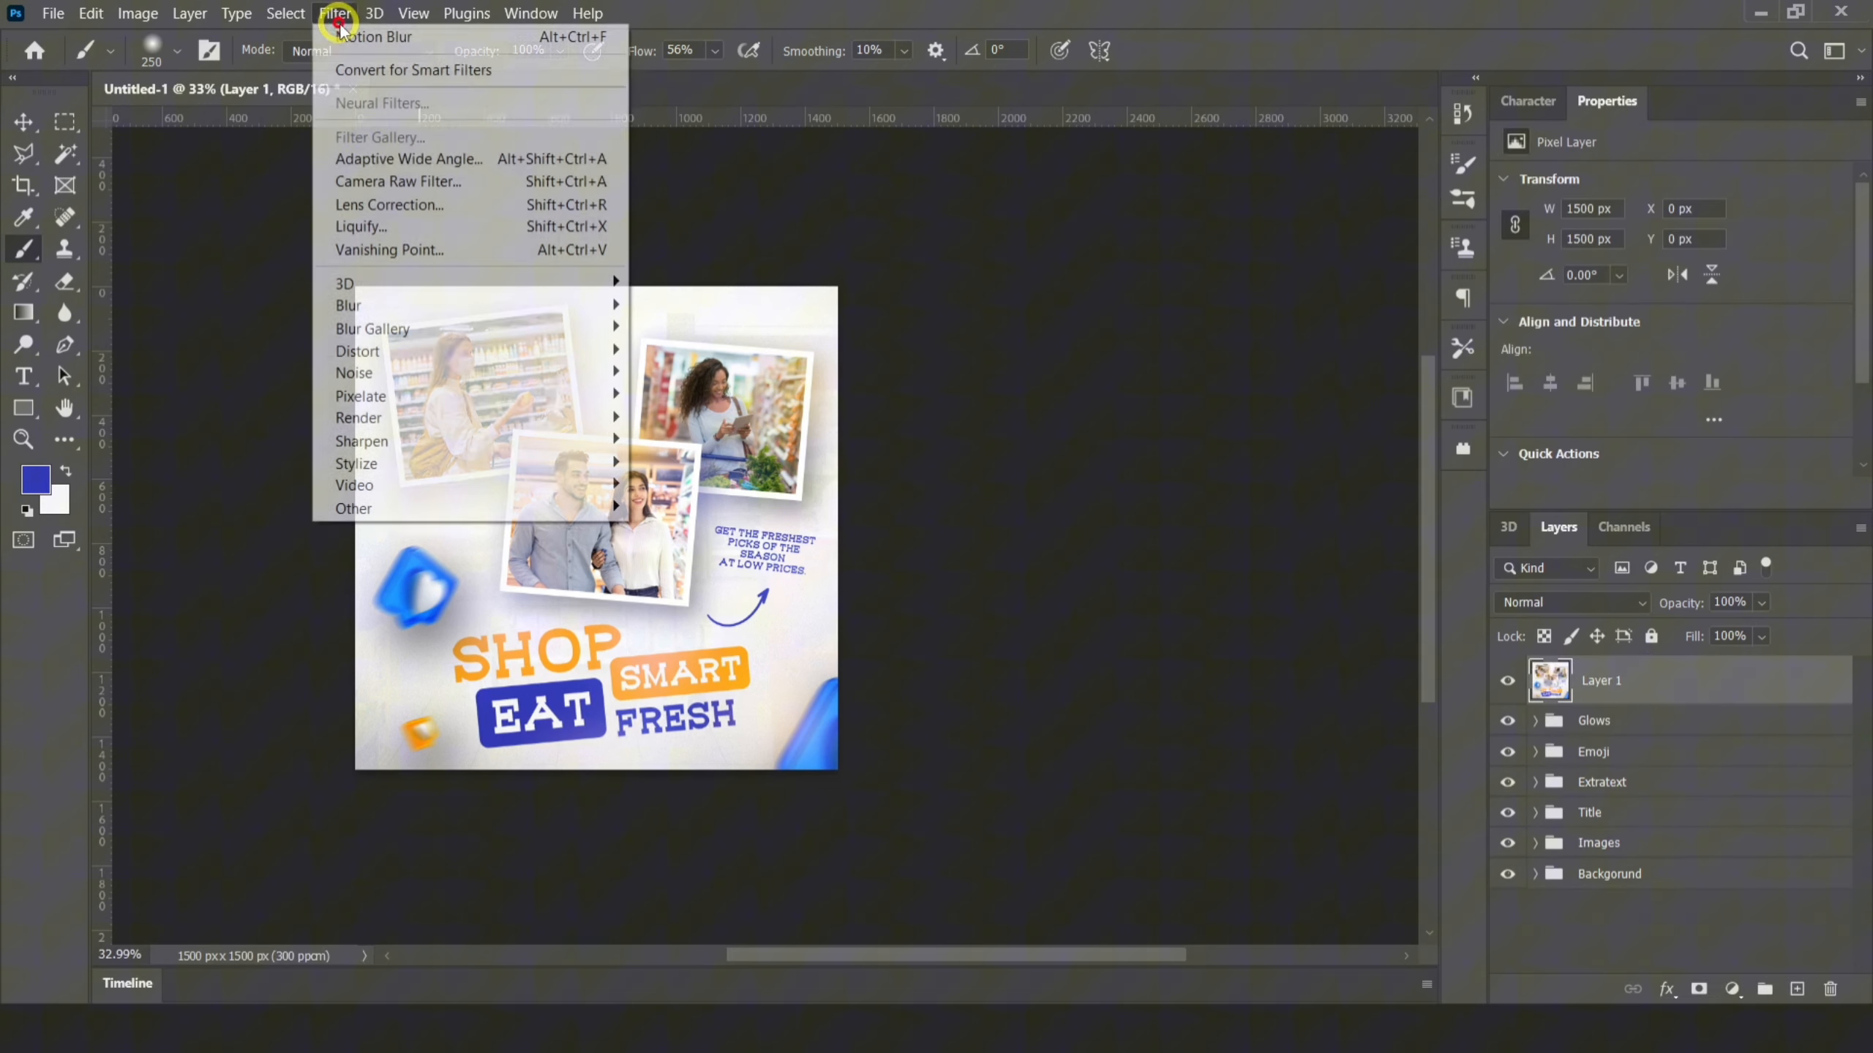
click(380, 161)
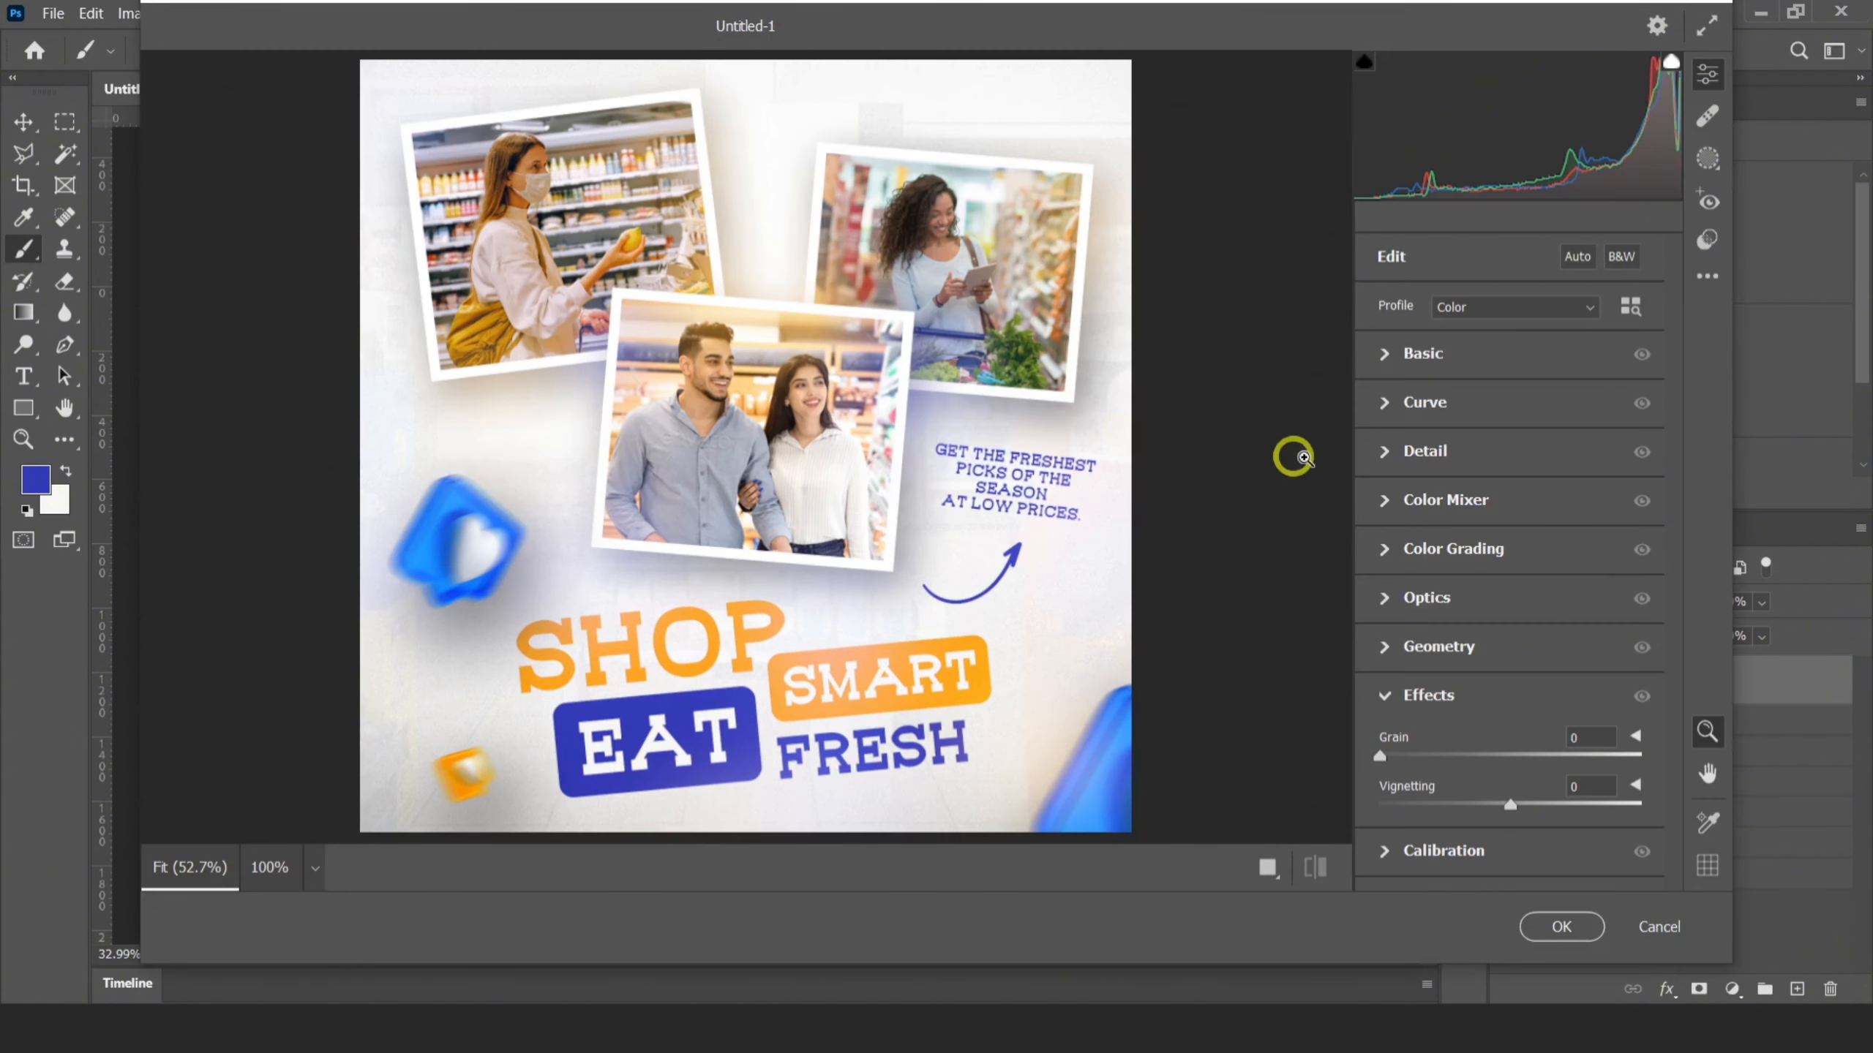
In the Basic adjustments, set temperature to -17, contrast to +43, shadows to -13 and texture to +32, and raise the vibrance
click(1394, 346)
mouse_move(1500, 349)
mouse_down()
mouse_move(1472, 336)
mouse_move(1485, 344)
mouse_up()
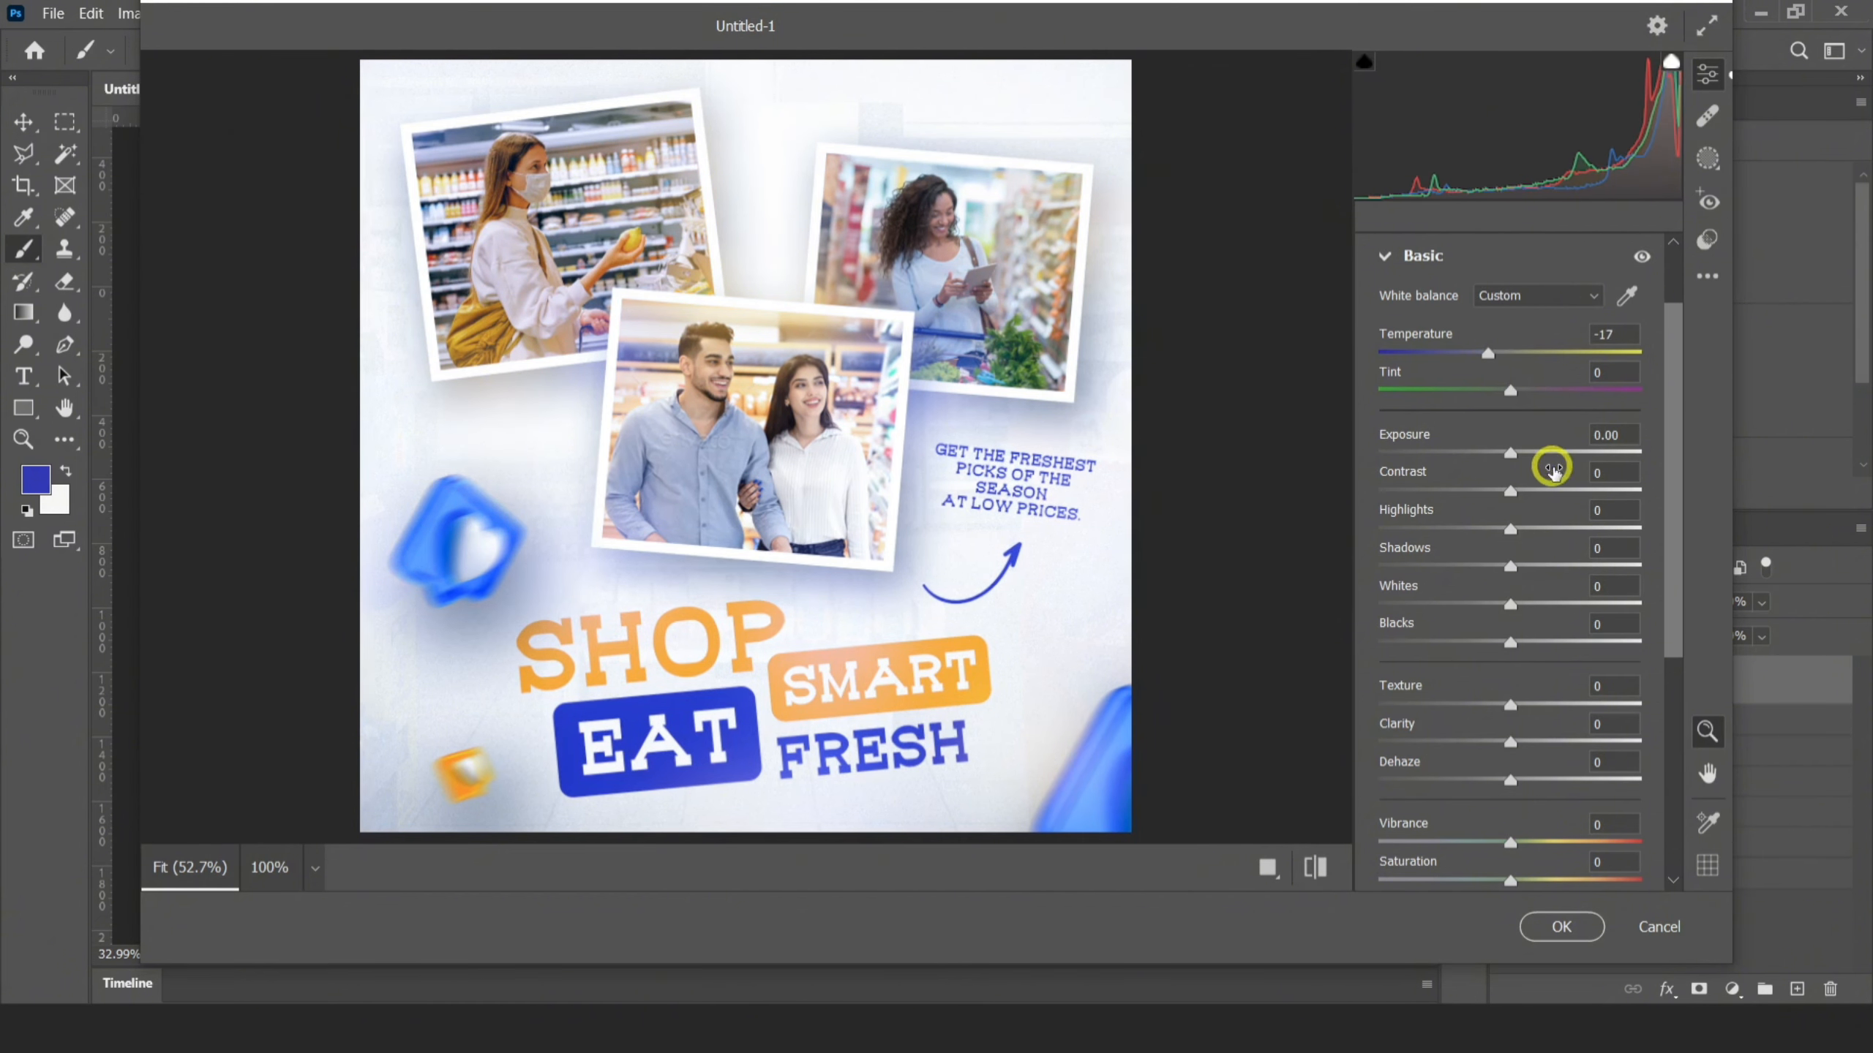
drag(1547, 490, 1580, 486)
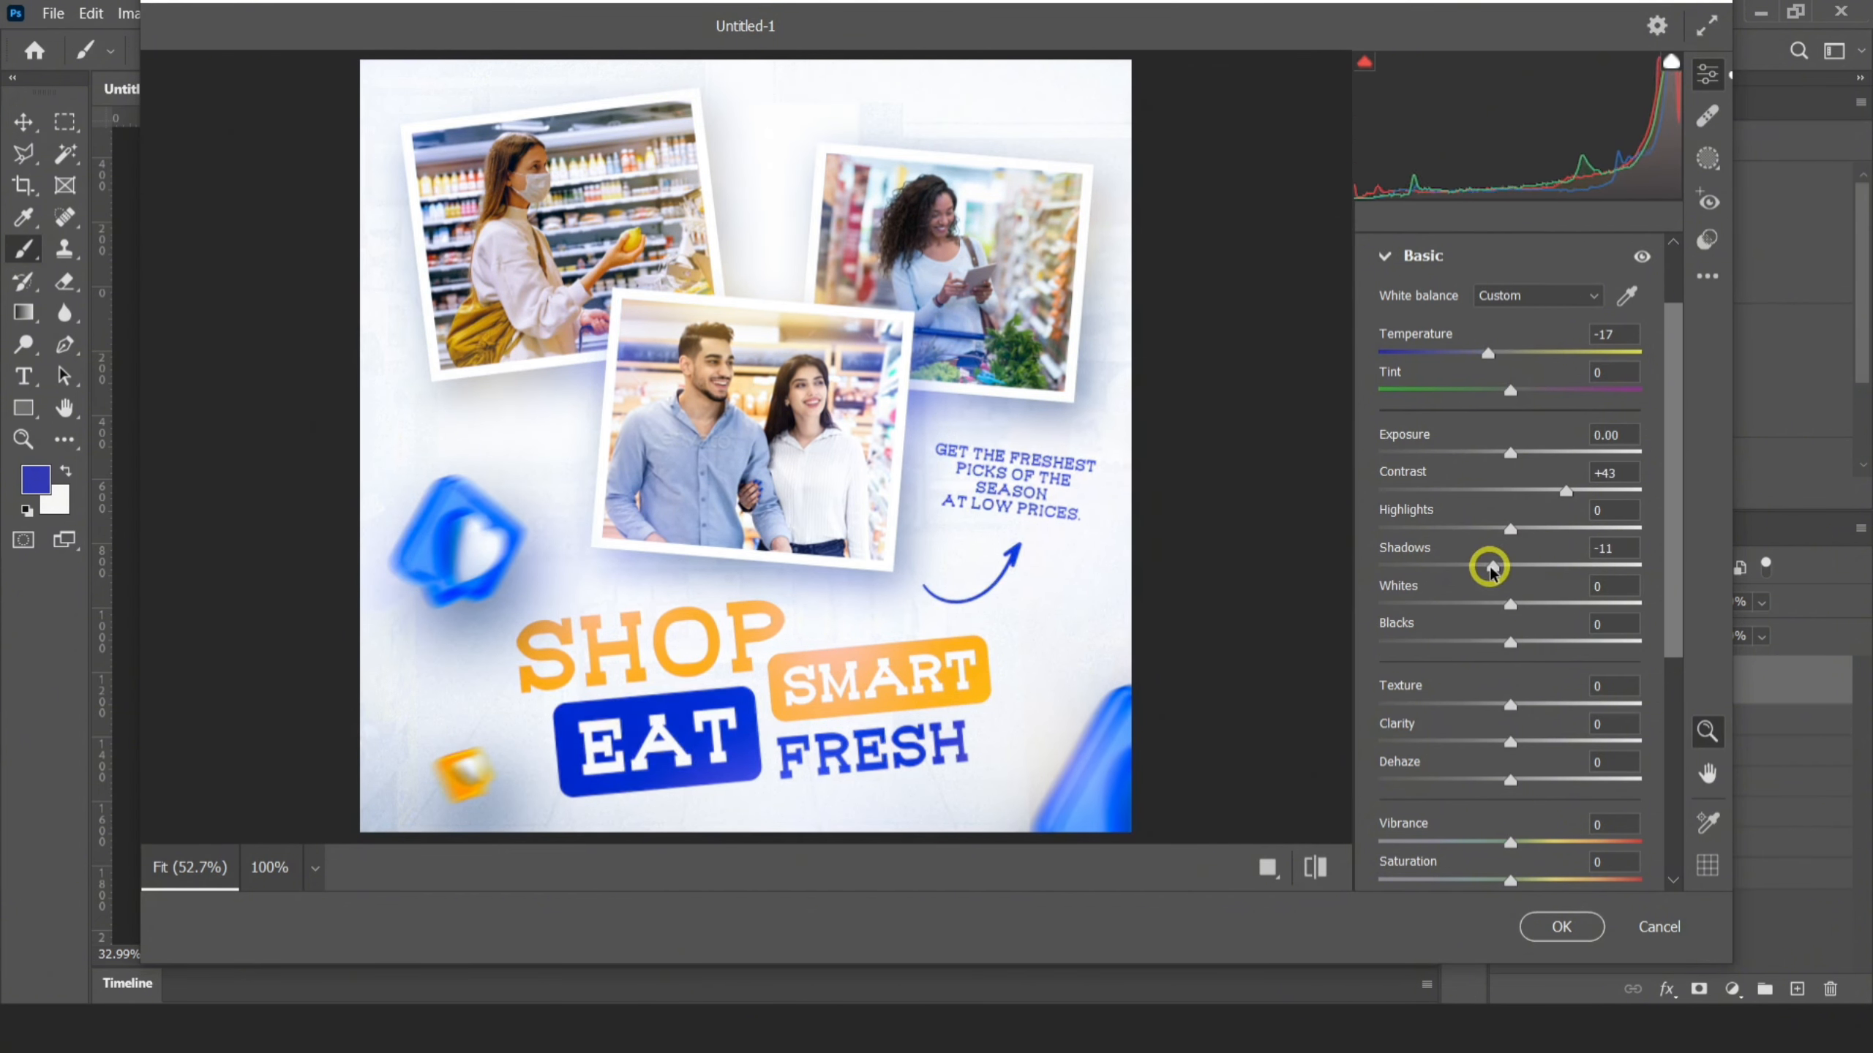
drag(1491, 570, 1516, 565)
drag(1516, 691, 1552, 701)
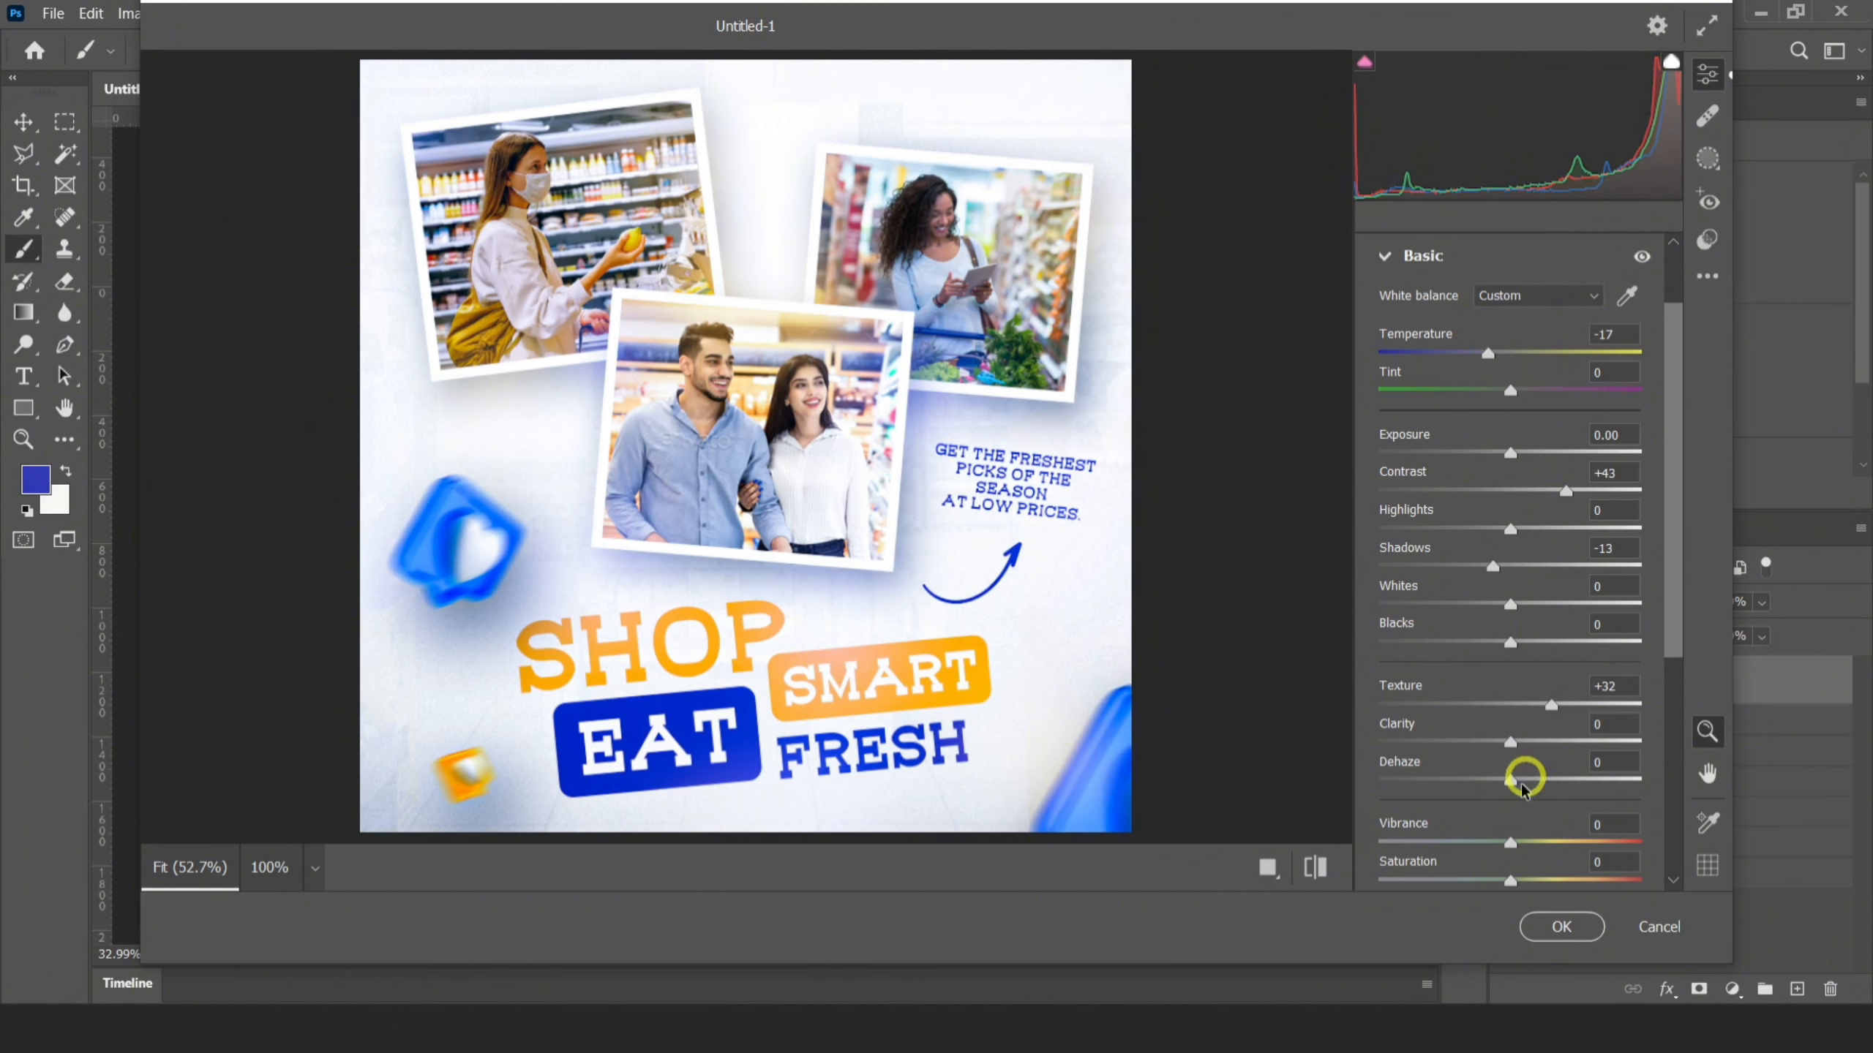
drag(1511, 842, 1549, 845)
click(1387, 267)
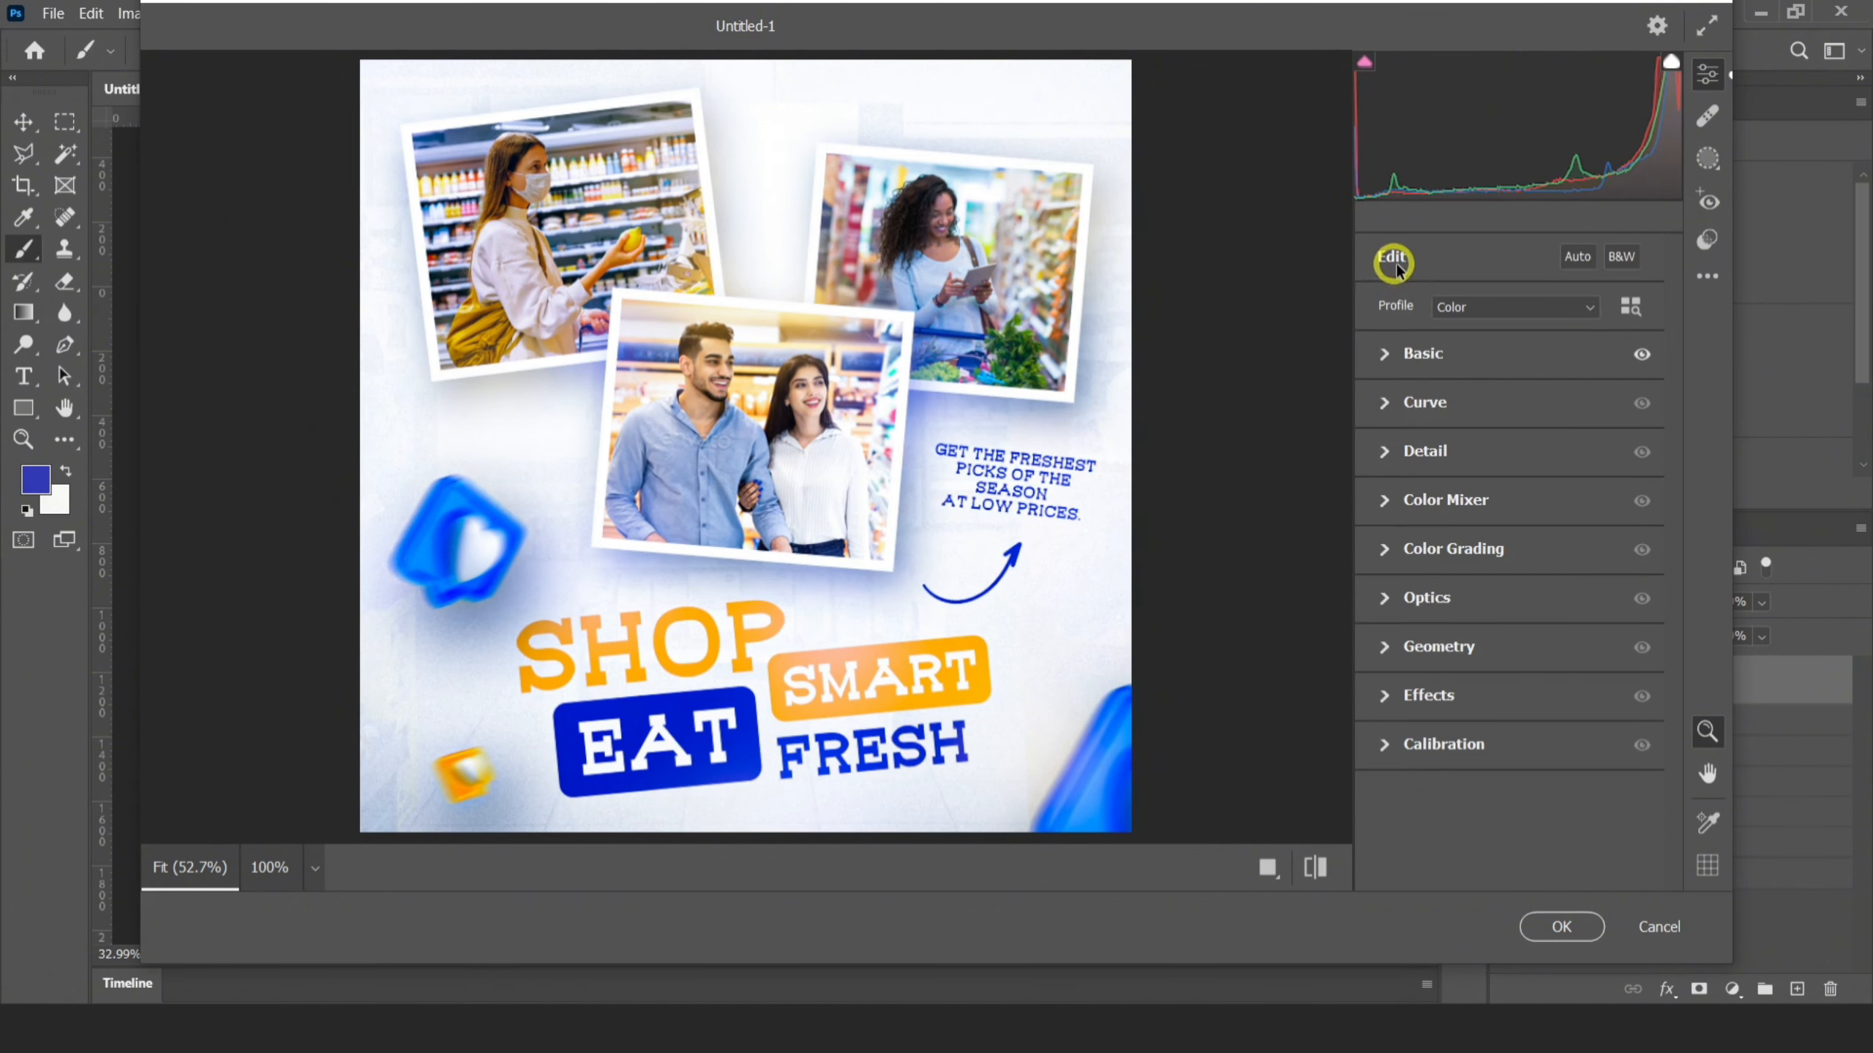
Adjust the Detail settings, set grain to 57 and vignetting to -21, and apply the Camera Raw filter
click(1371, 442)
click(1385, 451)
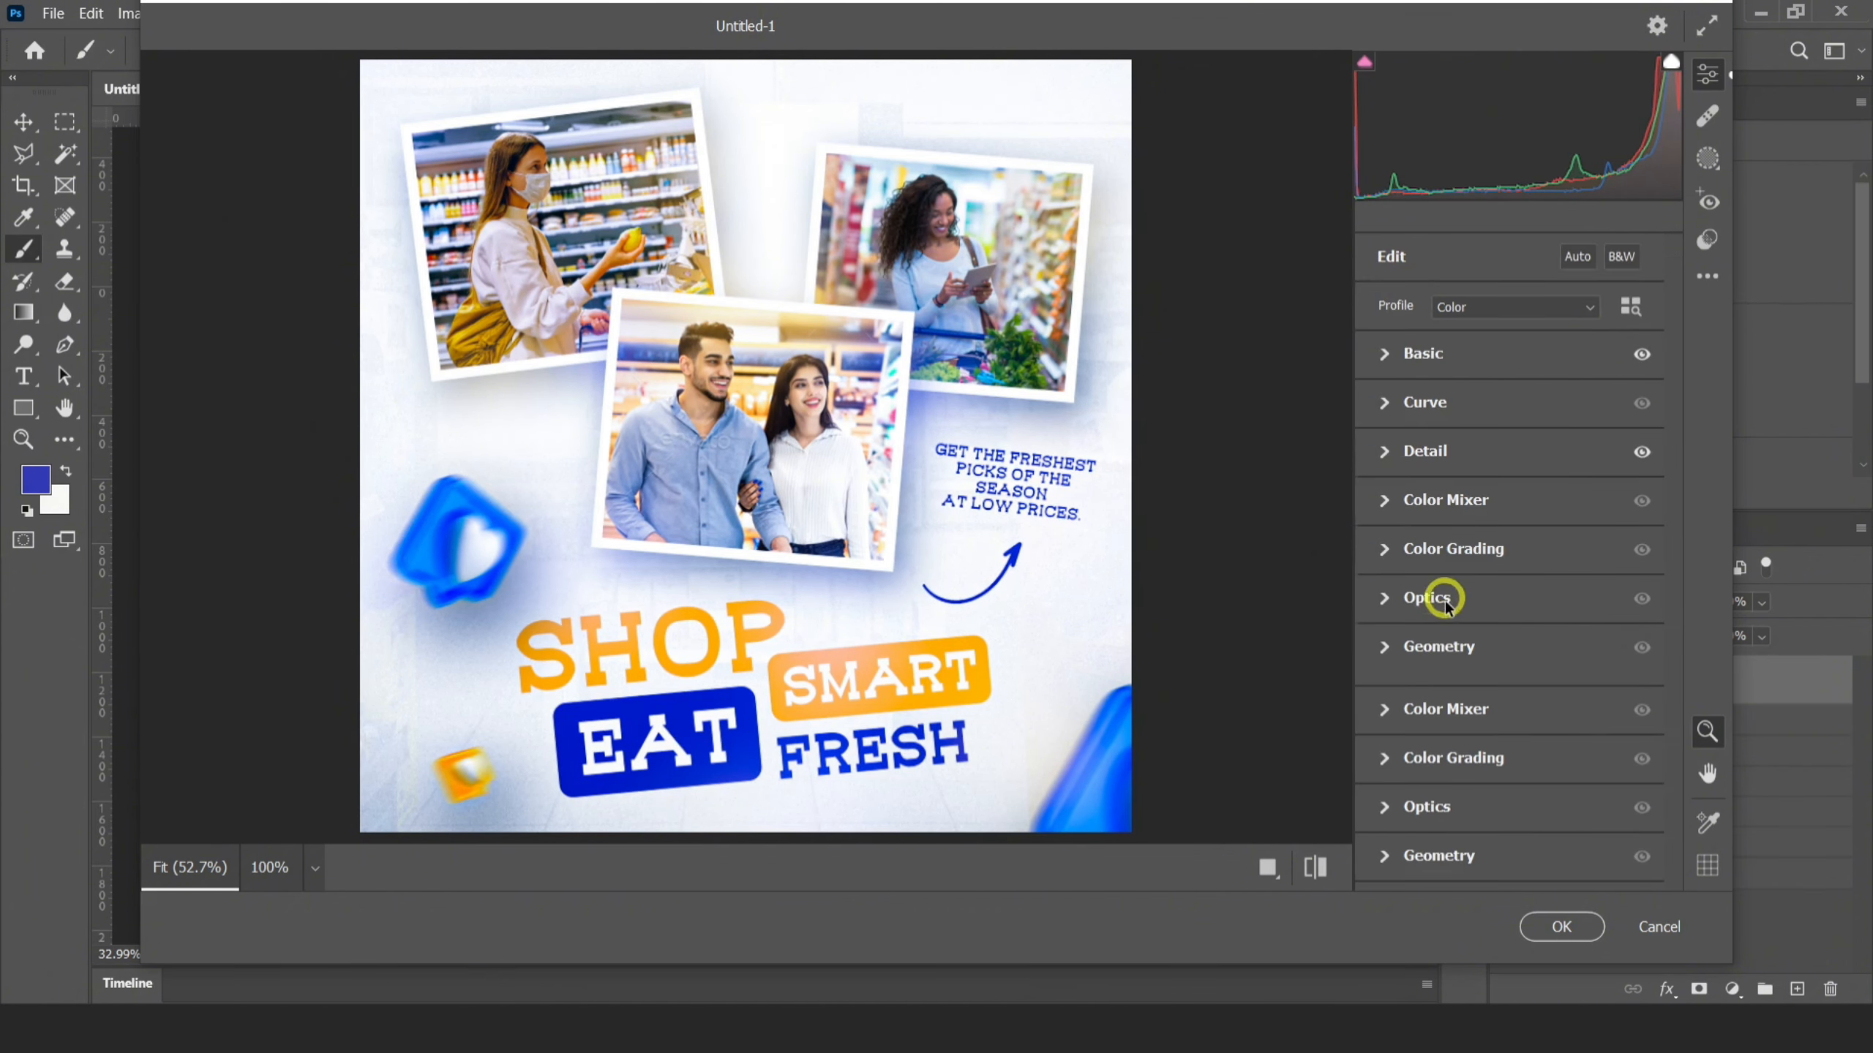
click(1386, 696)
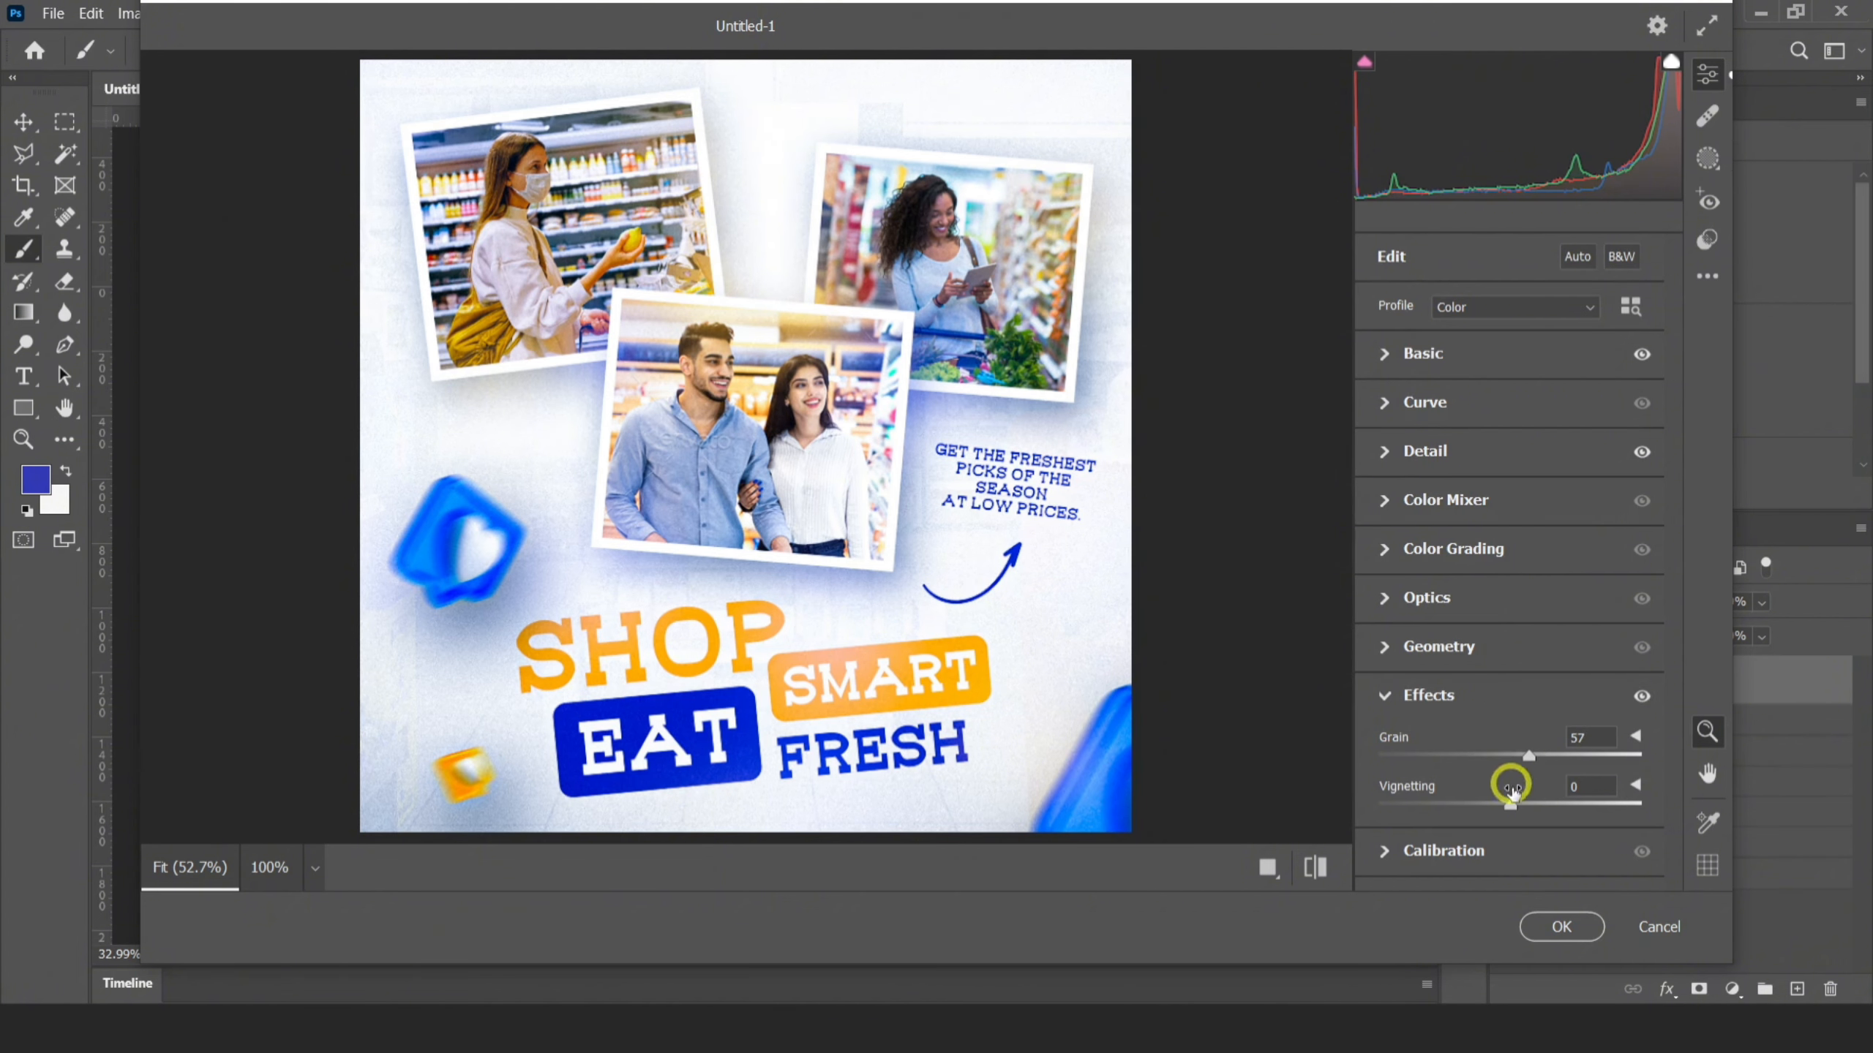
mouse_move(1502, 804)
mouse_down()
mouse_move(1460, 804)
mouse_move(1481, 804)
mouse_up()
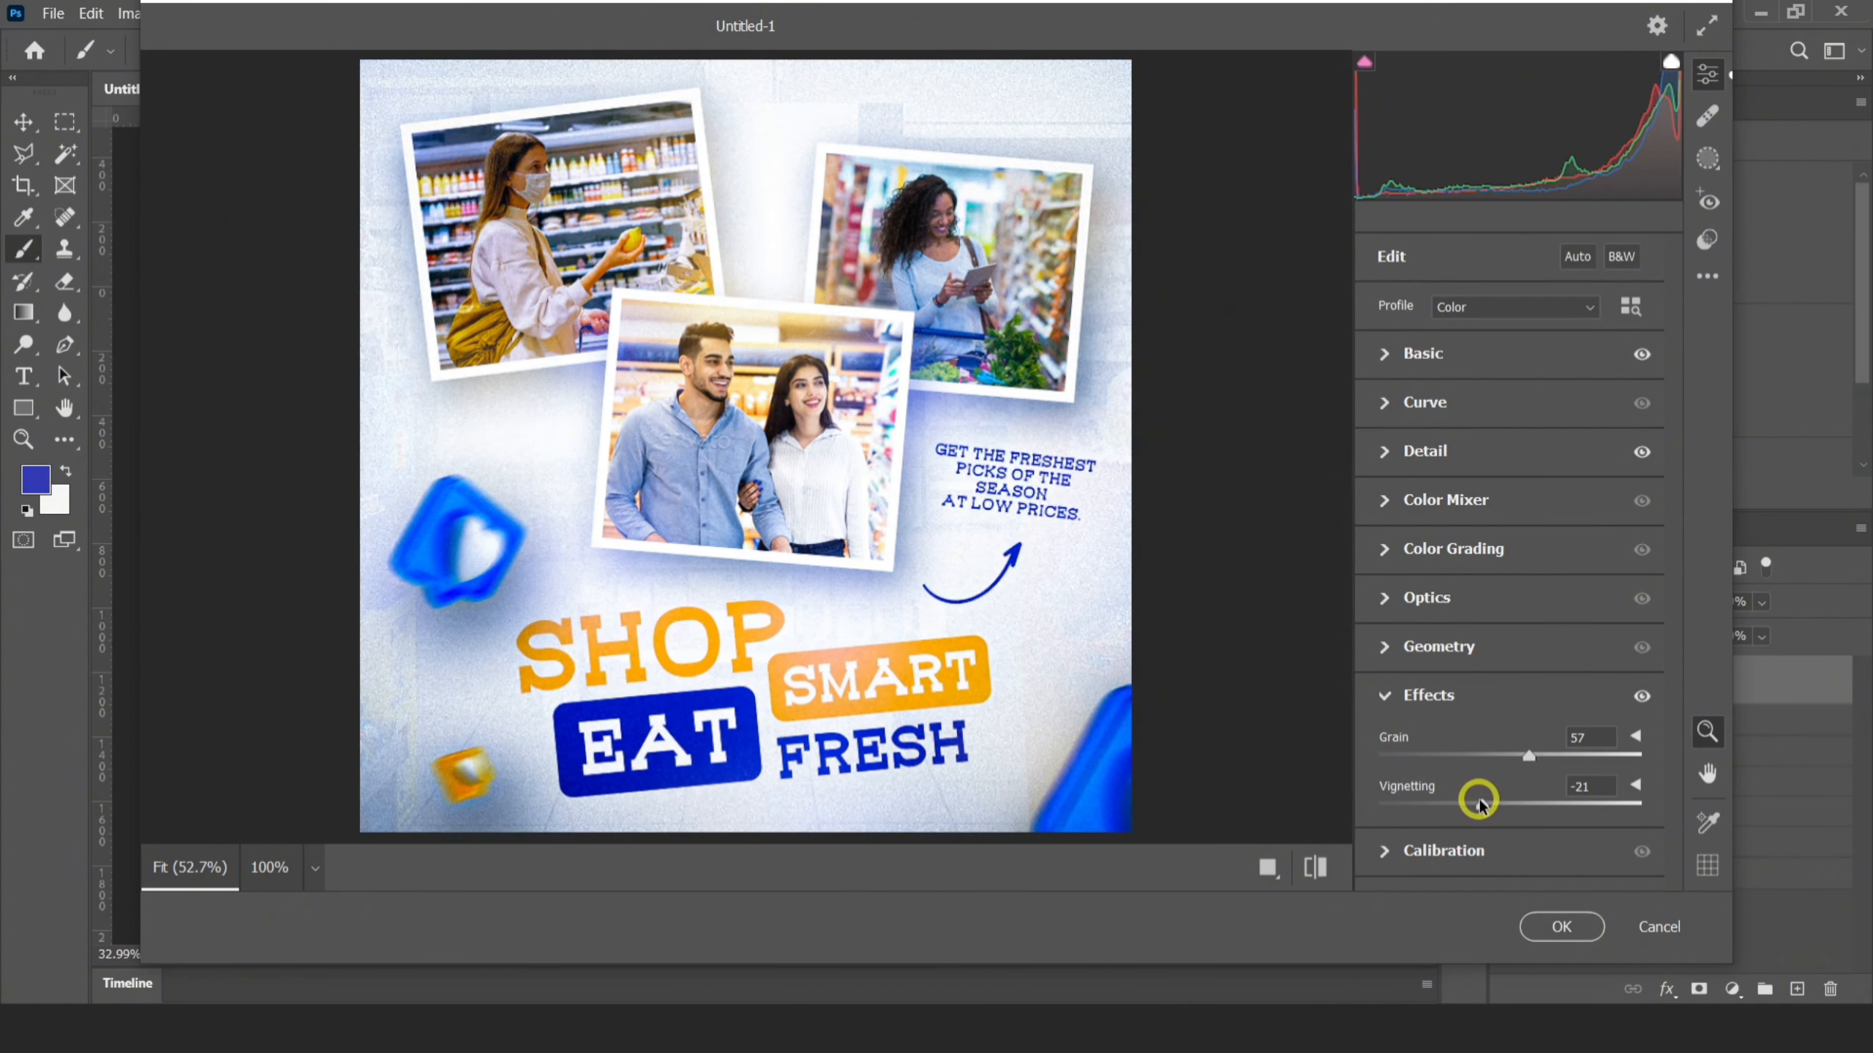
click(1562, 927)
key(alt)
scroll(370, 537, up, 4)
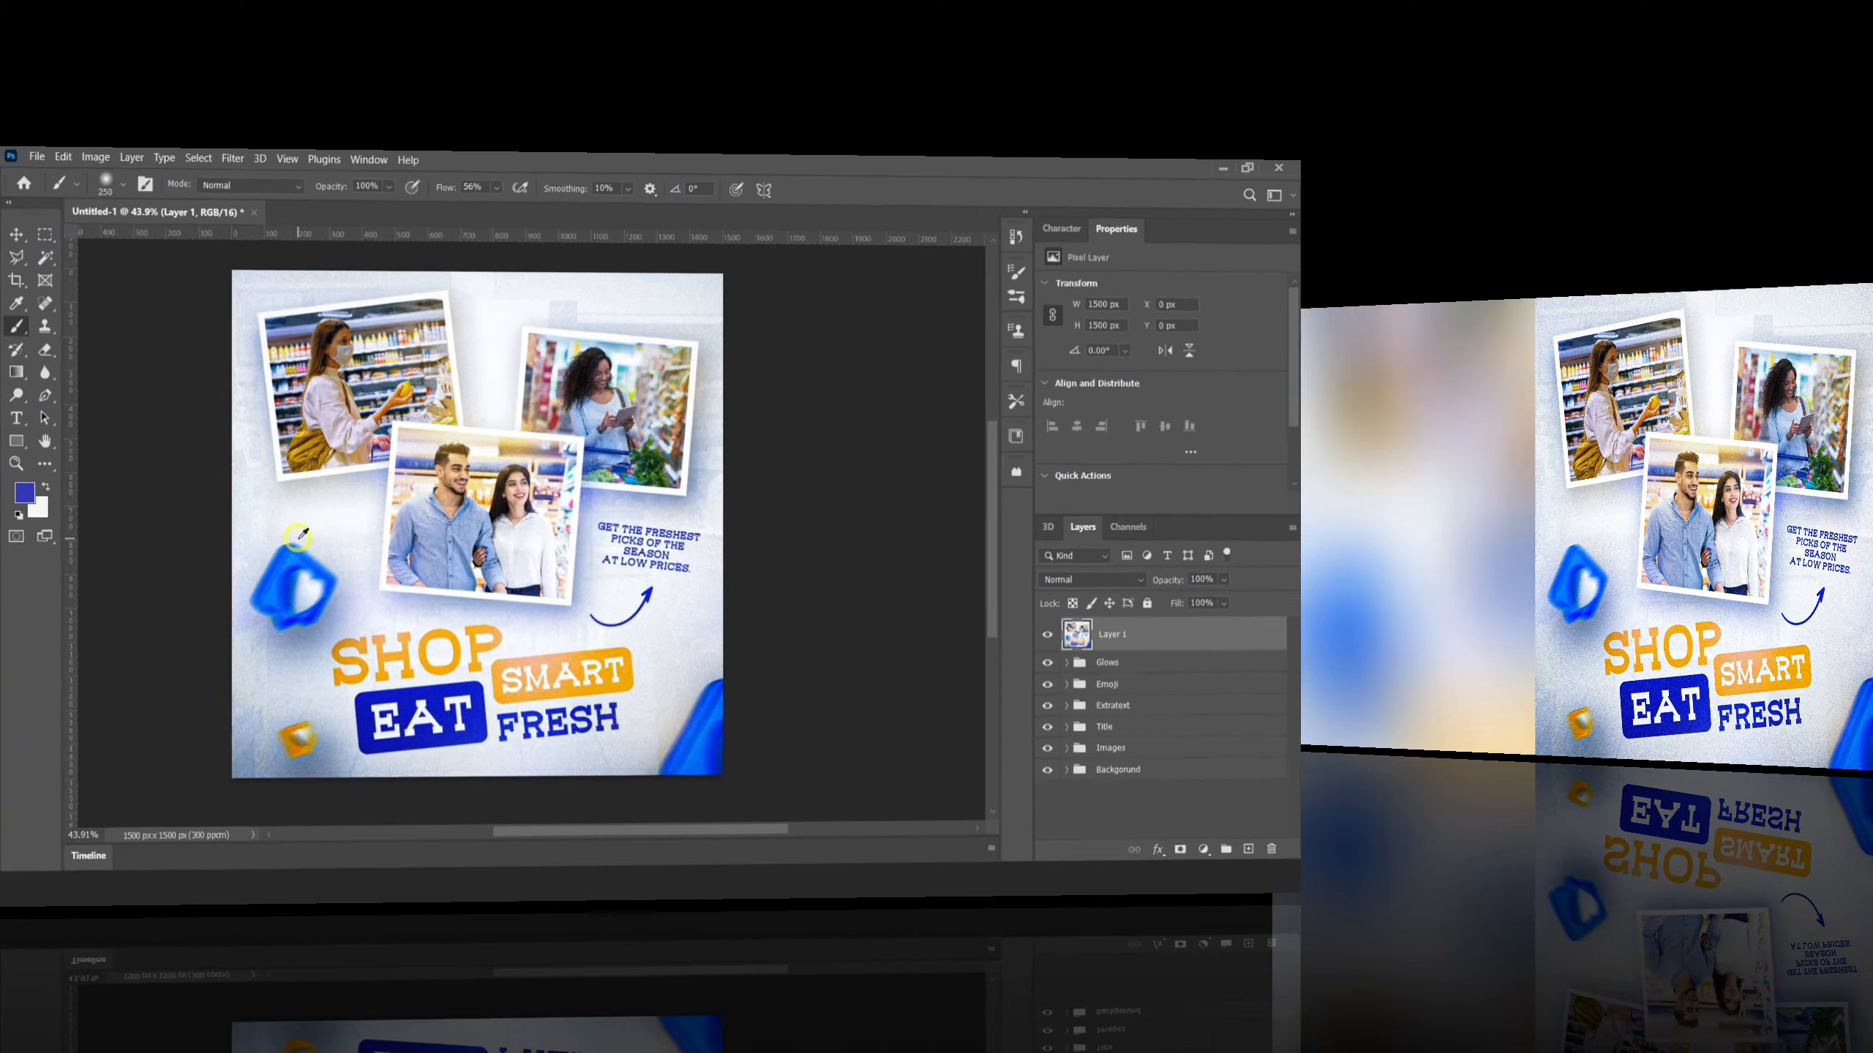
drag(370, 537, 458, 540)
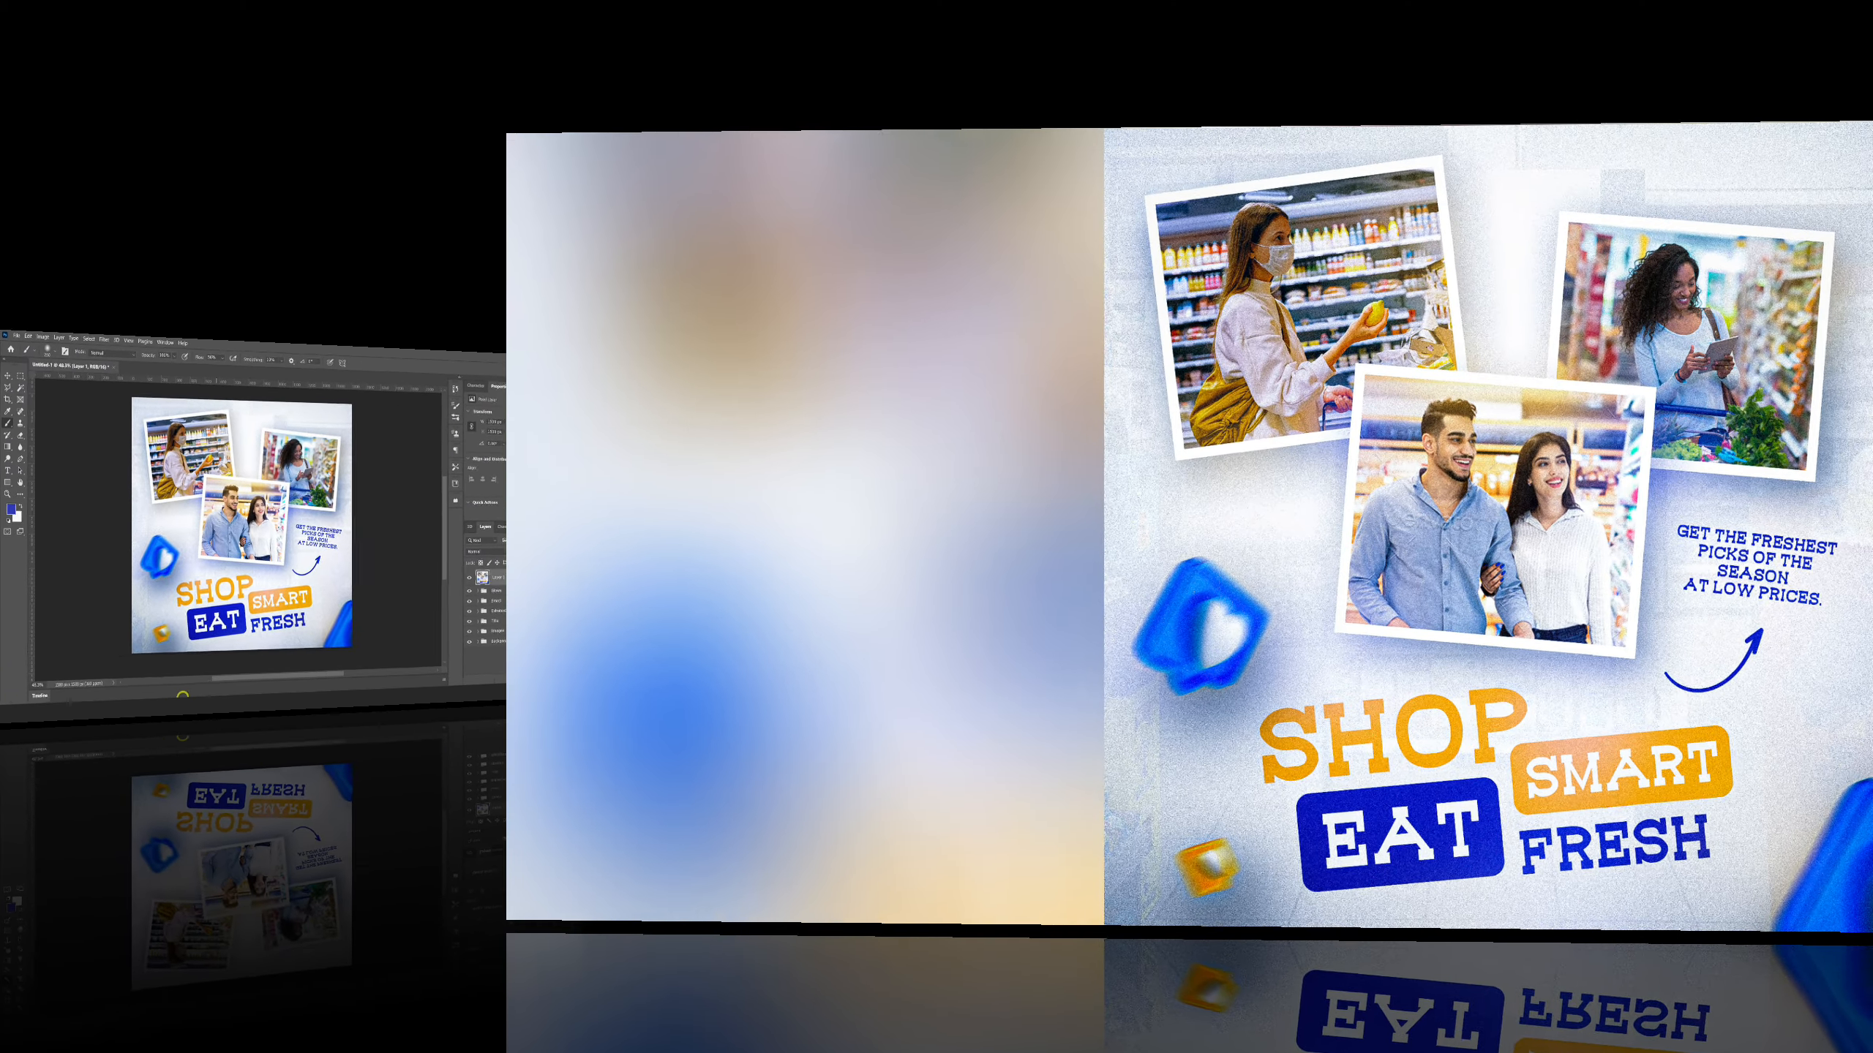